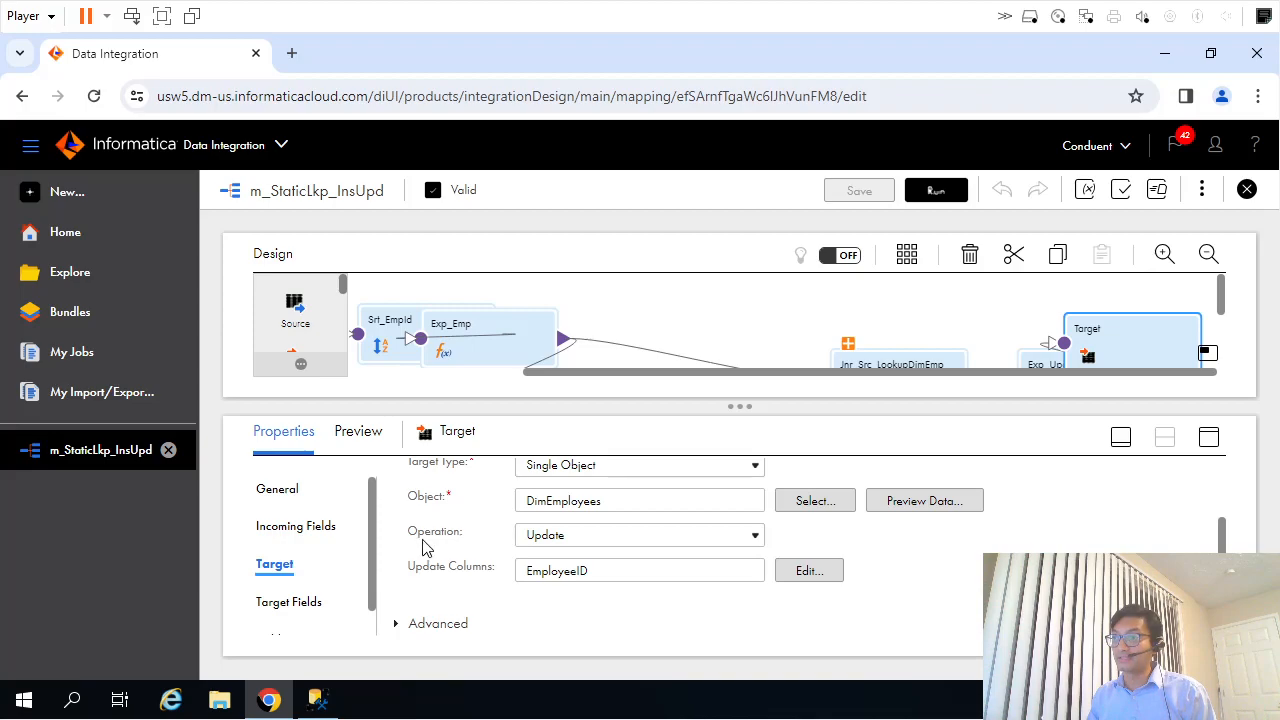
Switch to SQL Server Management Studio and query the dbo.DimEmployees target for EMPLOYEEID 107.
click(591, 541)
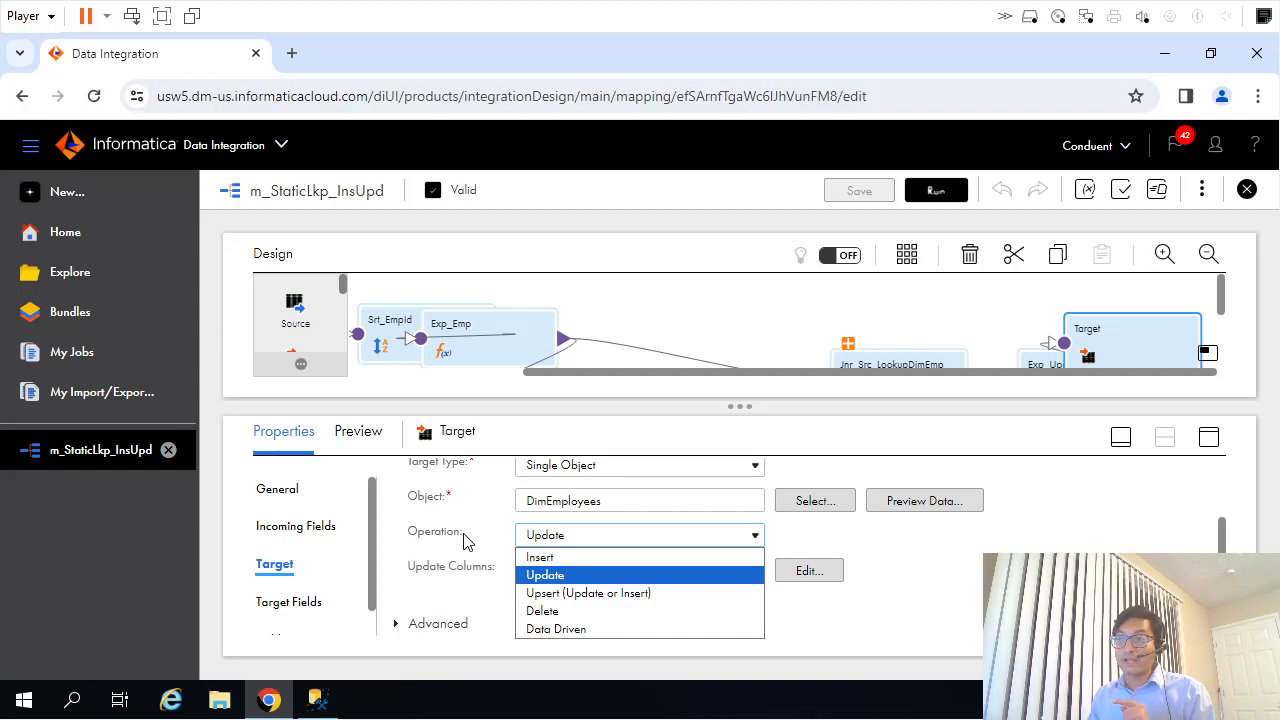
click(463, 540)
click(317, 700)
click(396, 252)
drag(215, 238, 60, 205)
key(F5)
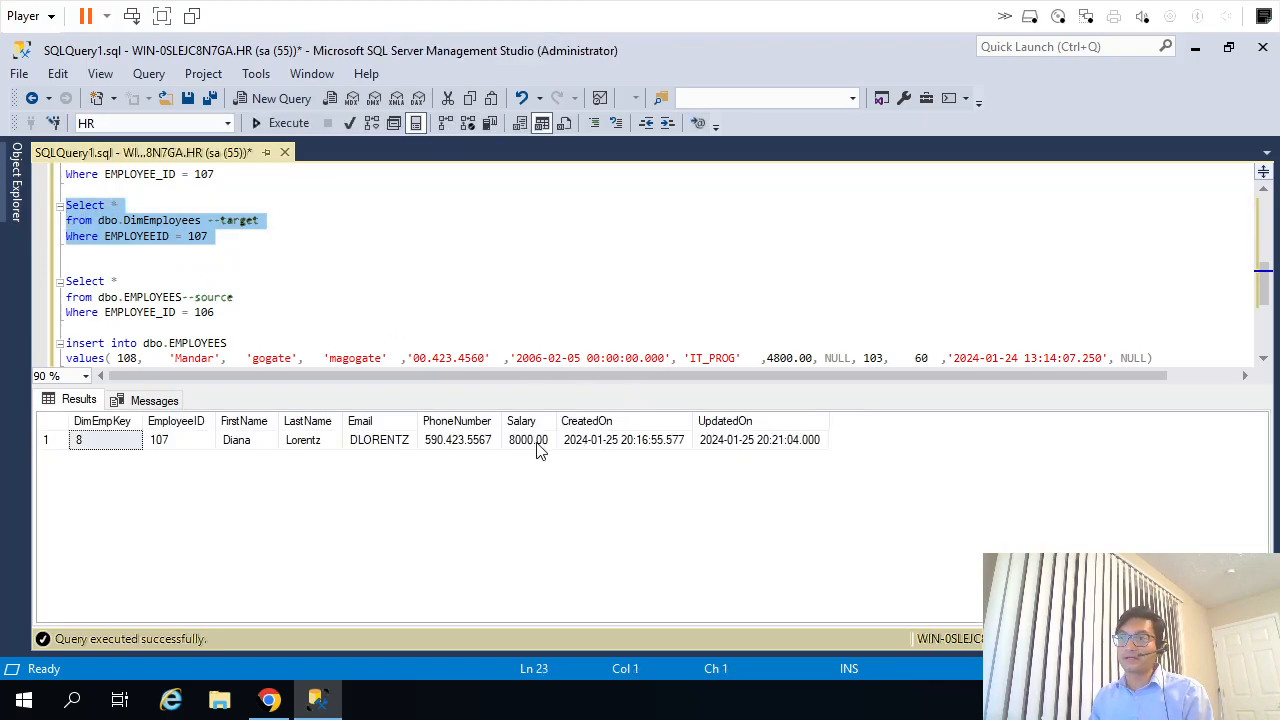
Run the update statement that sets SALARY to 4200 for EMPLOYEE_ID 107 in the dbo.EMPLOYEES source.
click(493, 288)
scroll(493, 288, up, 1)
drag(215, 222, 185, 180)
click(285, 122)
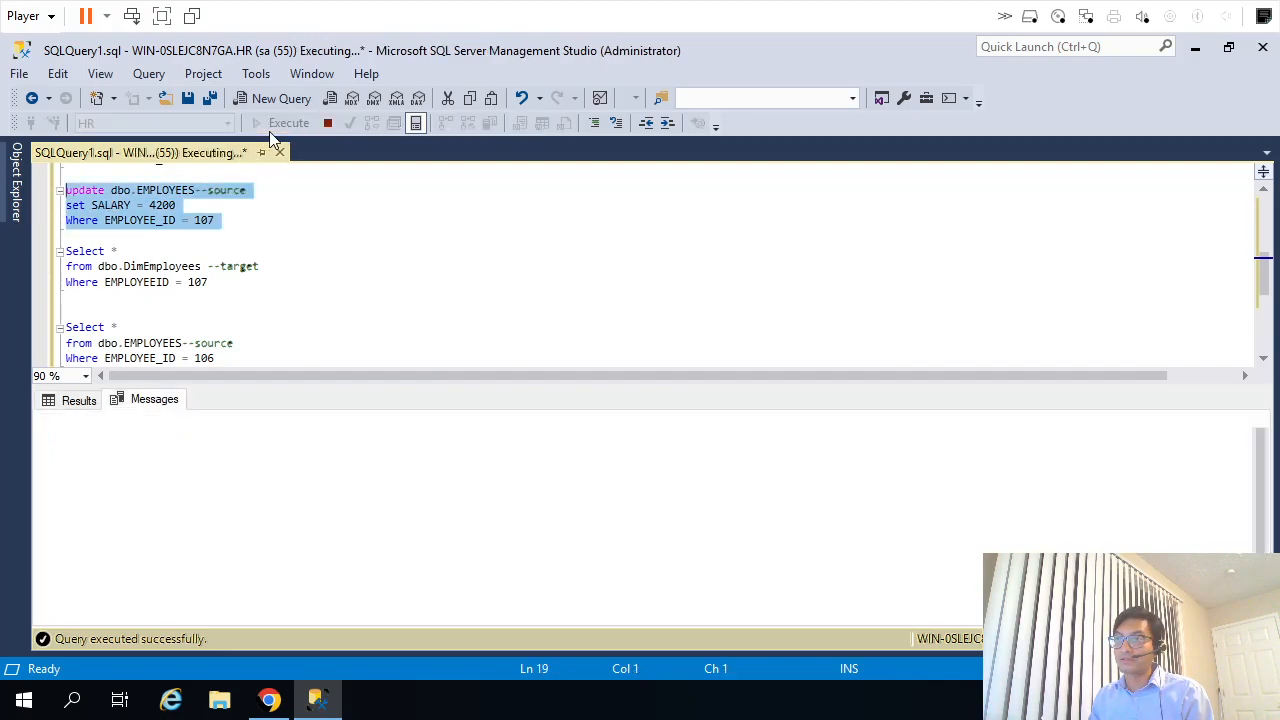
Set the dbo.EMPLOYEES source query's filter to EMPLOYEE_ID 107, run it and check the SALARY value.
scroll(334, 306, down, 1)
double_click(210, 312)
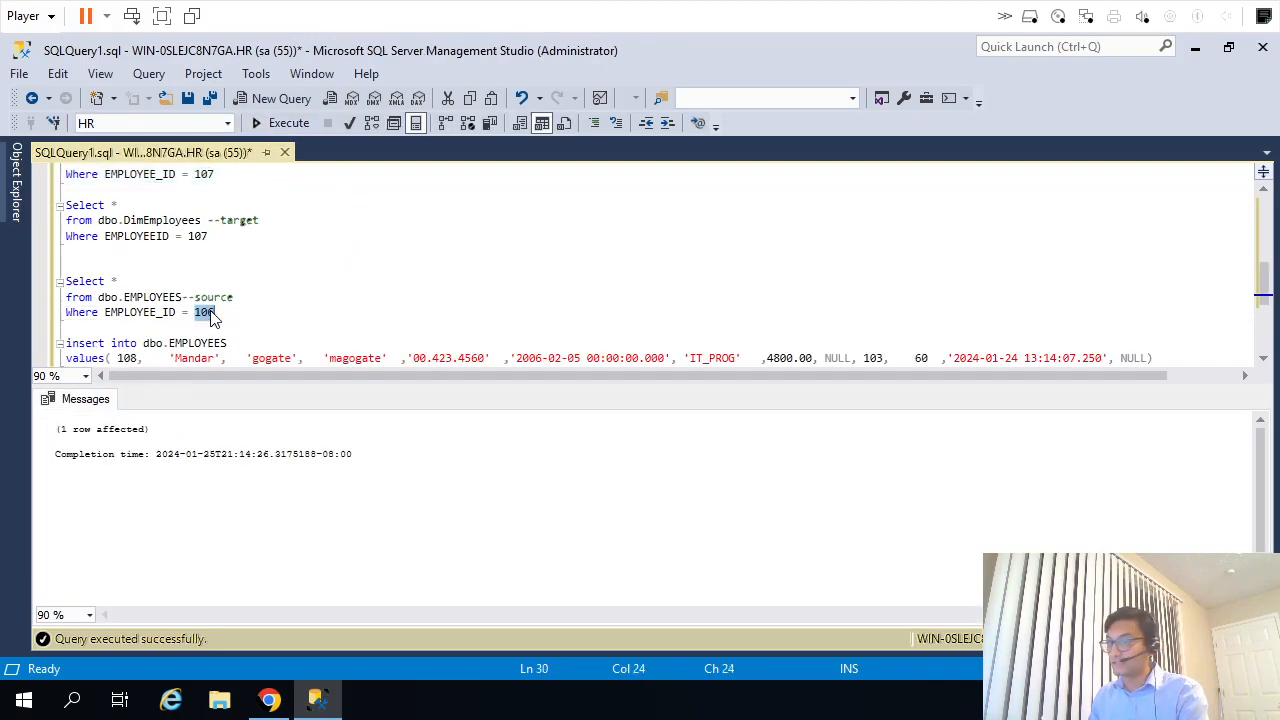
text(107)
key(shift+Up)
key(shift+Up)
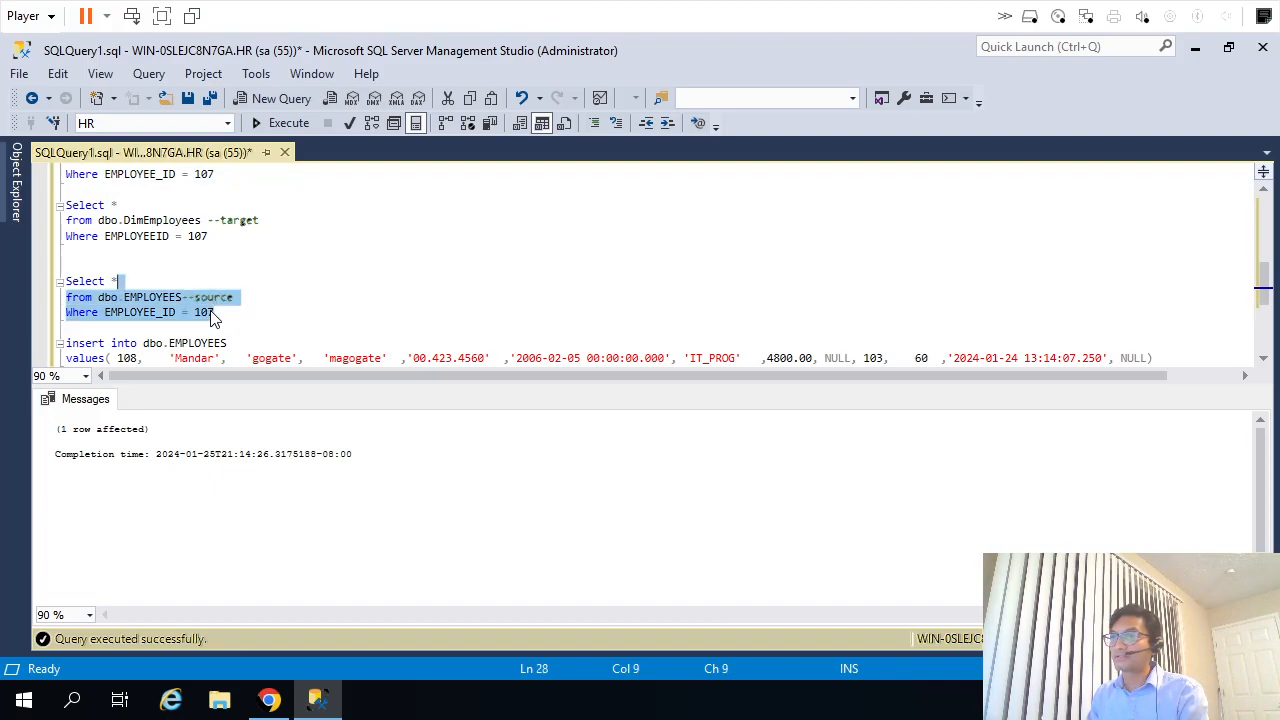
key(shift+Home)
key(F5)
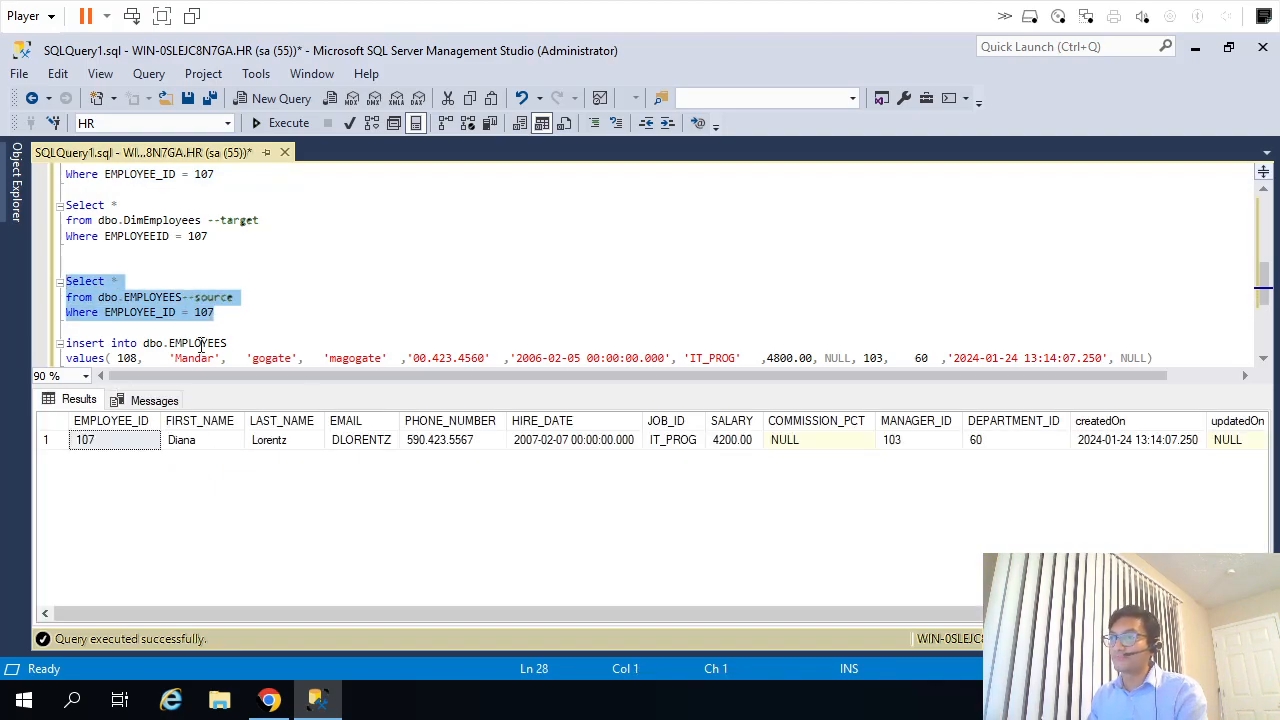
click(732, 440)
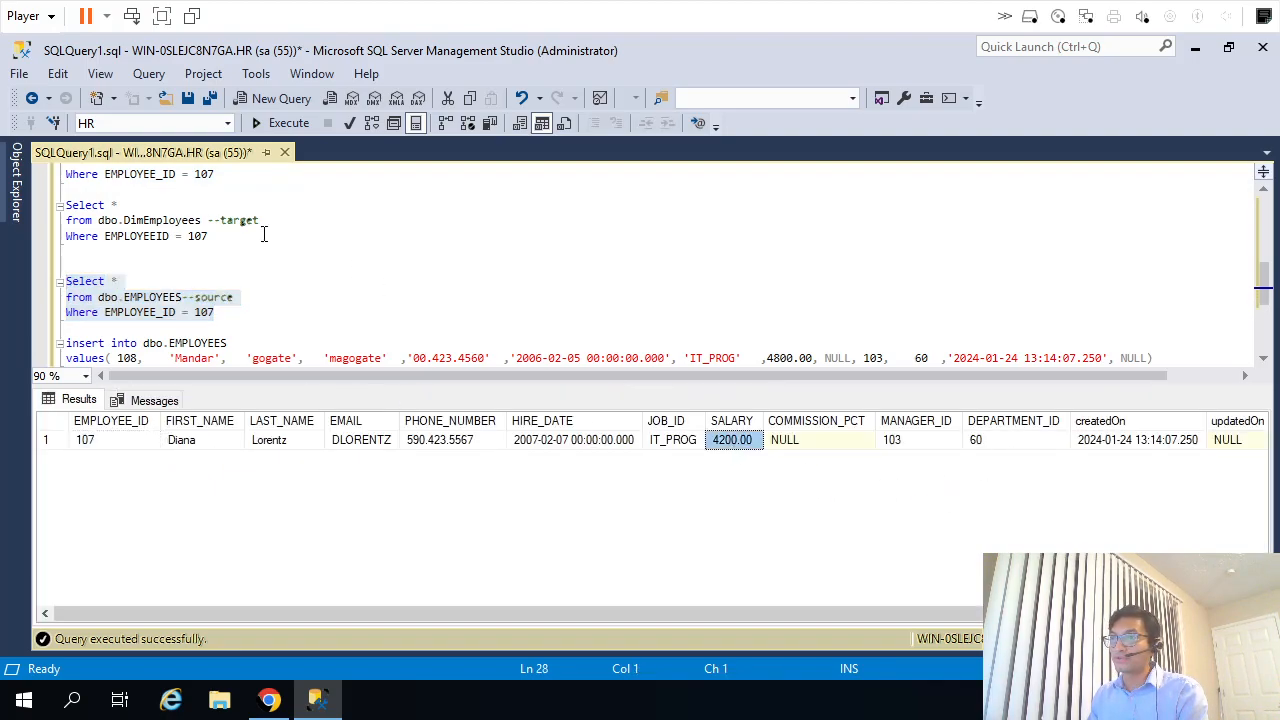
Rerun the dbo.DimEmployees target query for EMPLOYEEID 107 and check its Salary value.
drag(212, 236, 34, 204)
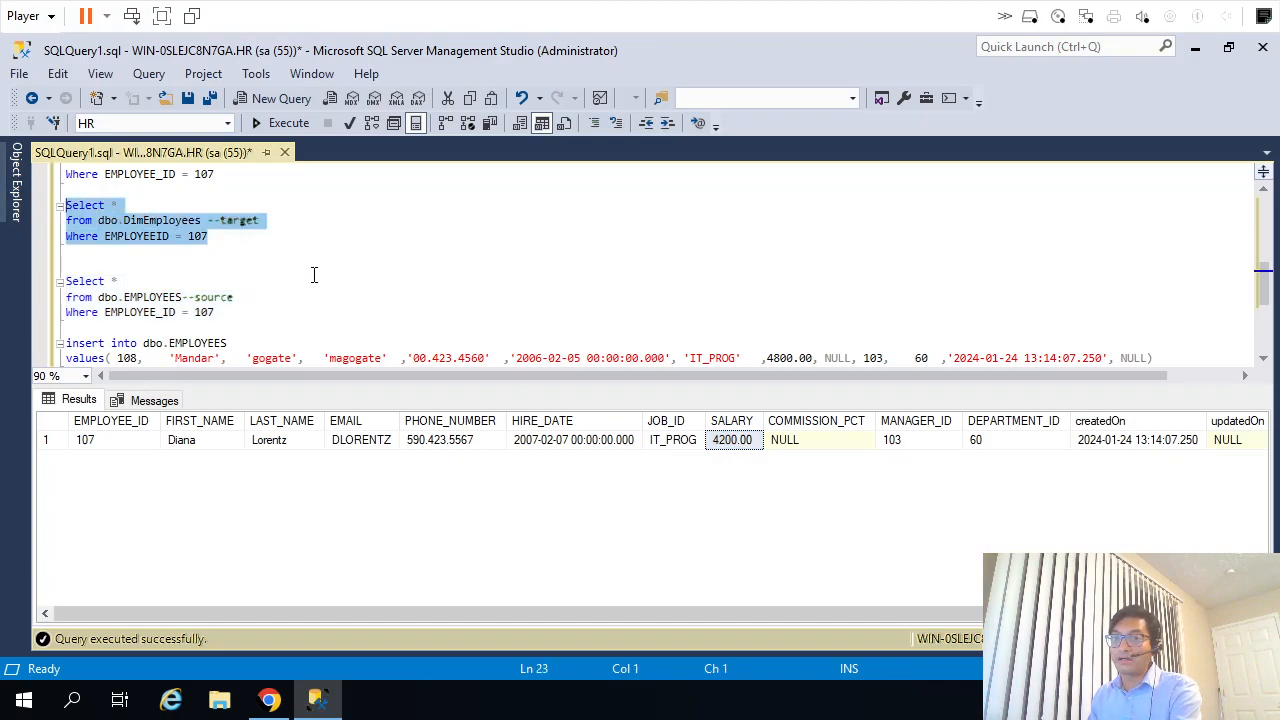
key(F5)
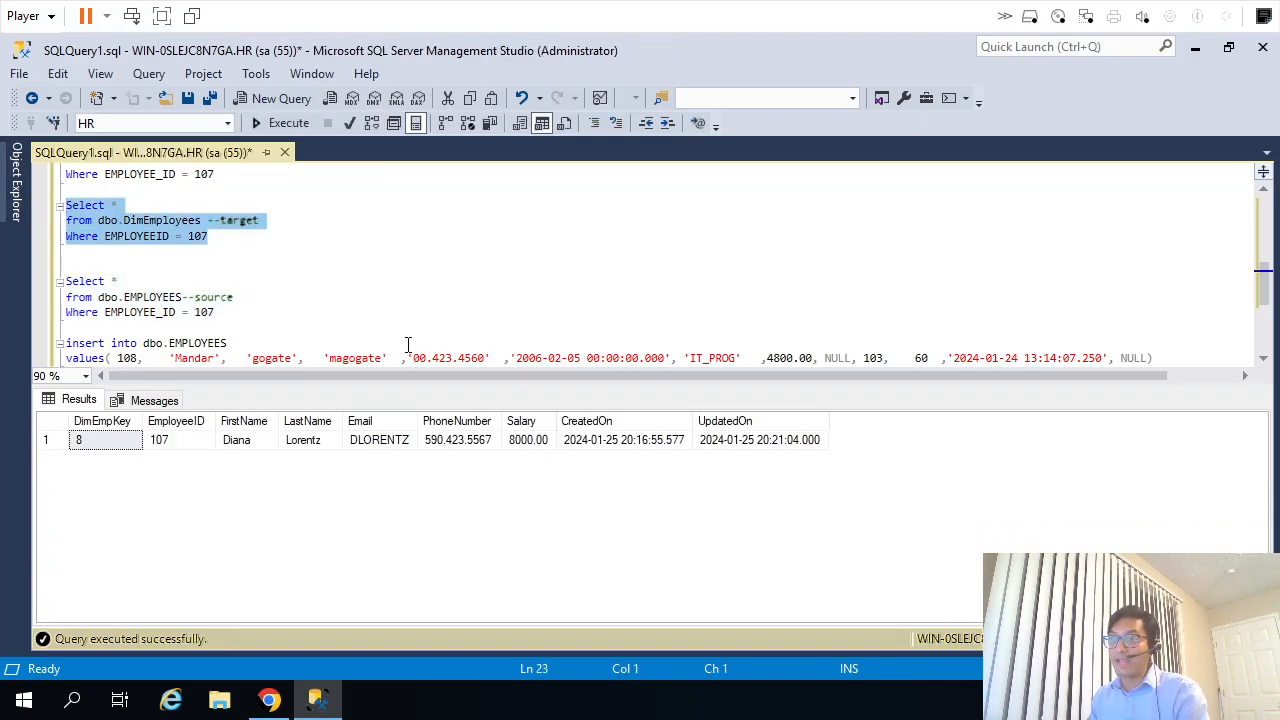
click(535, 443)
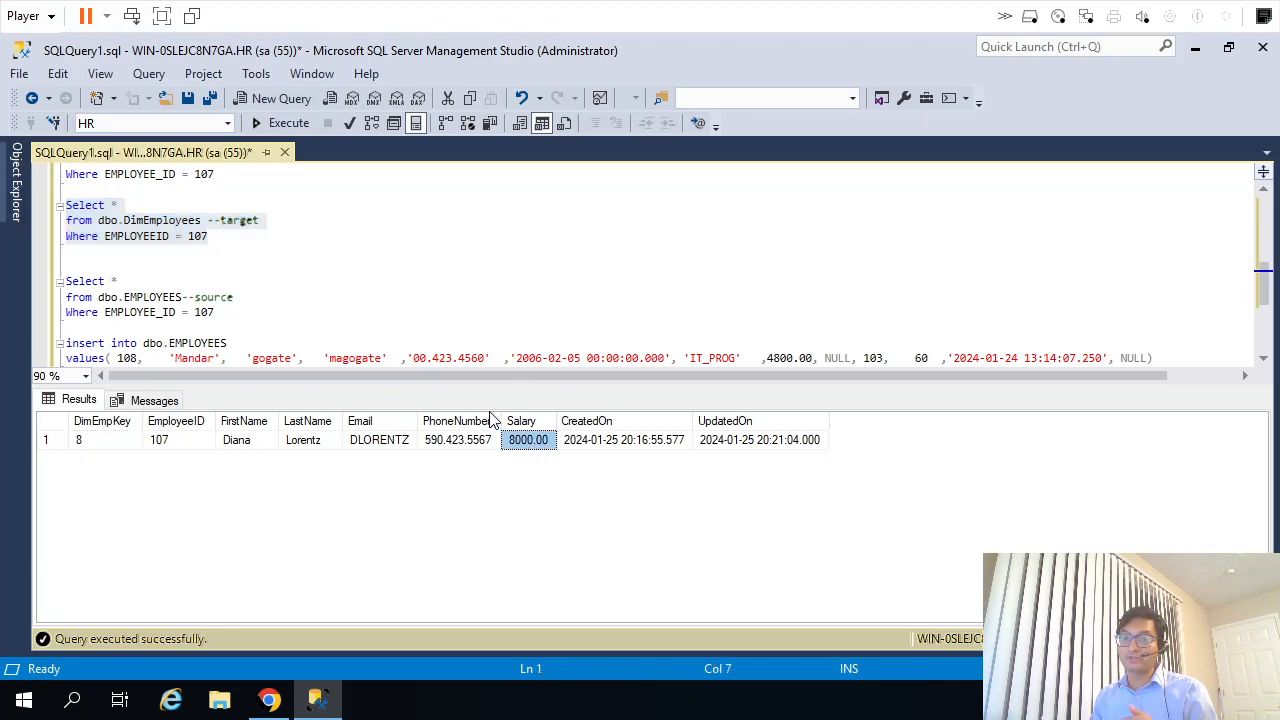
Run the insert statement that adds a row with employee ID 108 to dbo.EMPLOYEES.
click(410, 344)
scroll(410, 344, down, 1)
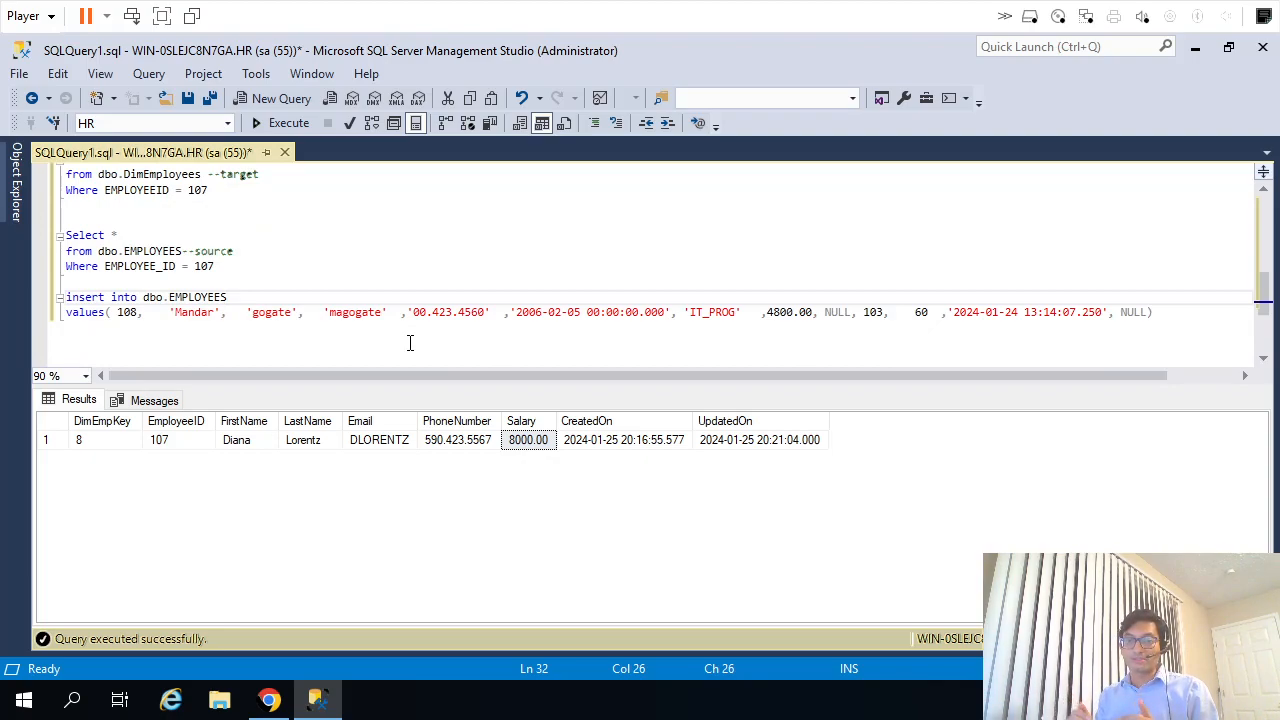
key(Home)
key(shift+Down)
key(shift+End)
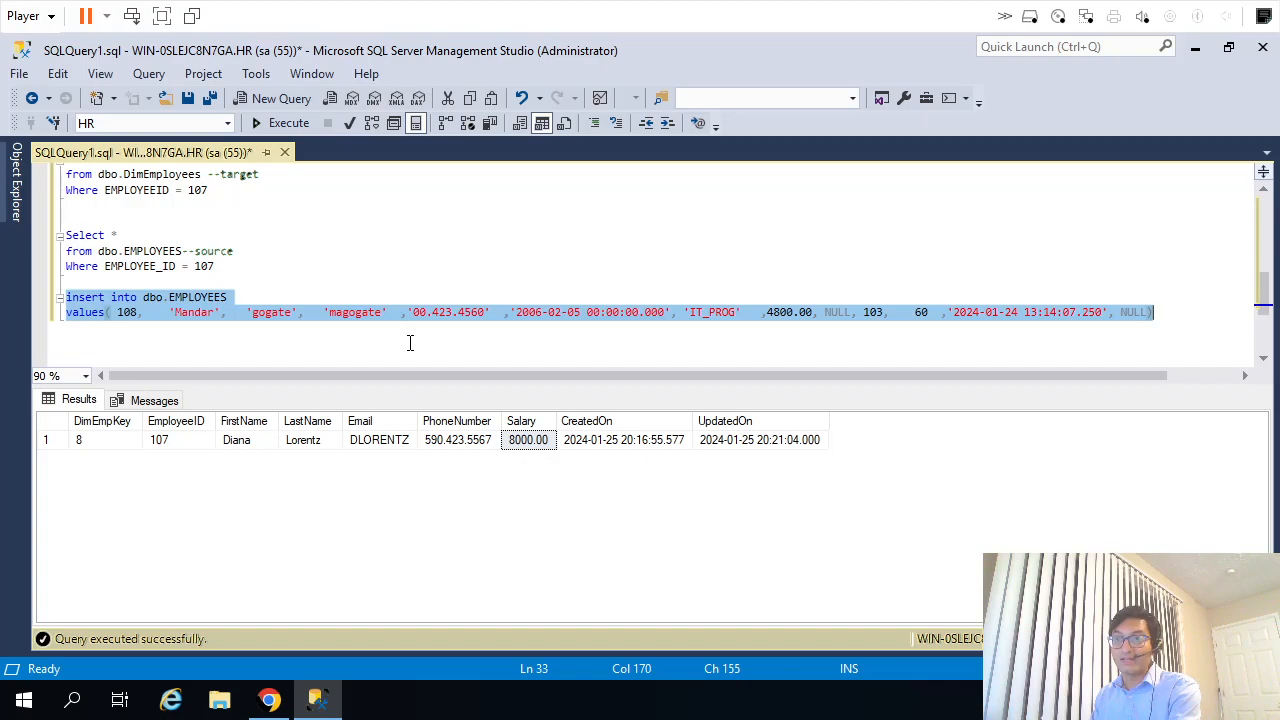
key(F5)
Set the dbo.EMPLOYEES source query's filter to EMPLOYEE_ID 108 and run it.
key(Up)
key(Up)
key(Up)
key(End)
key(BackSpace)
text(8)
key(shift+Up)
key(shift+Up)
key(shift+Home)
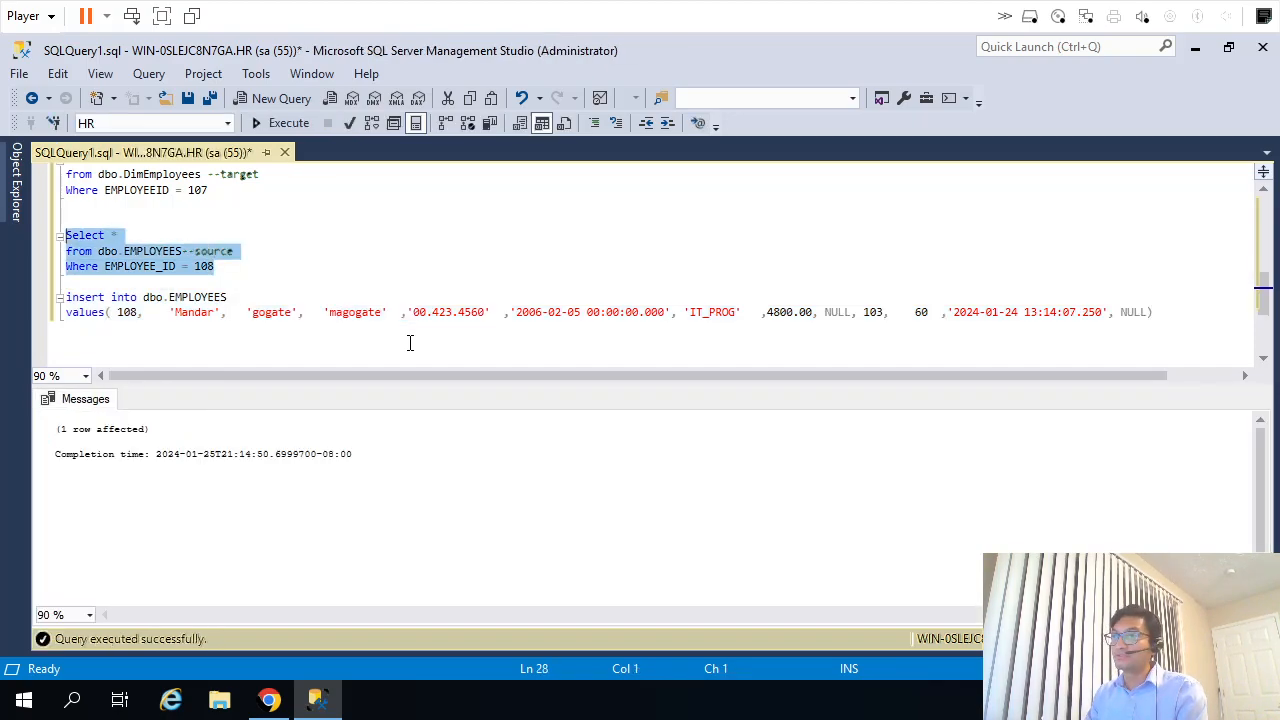
key(F5)
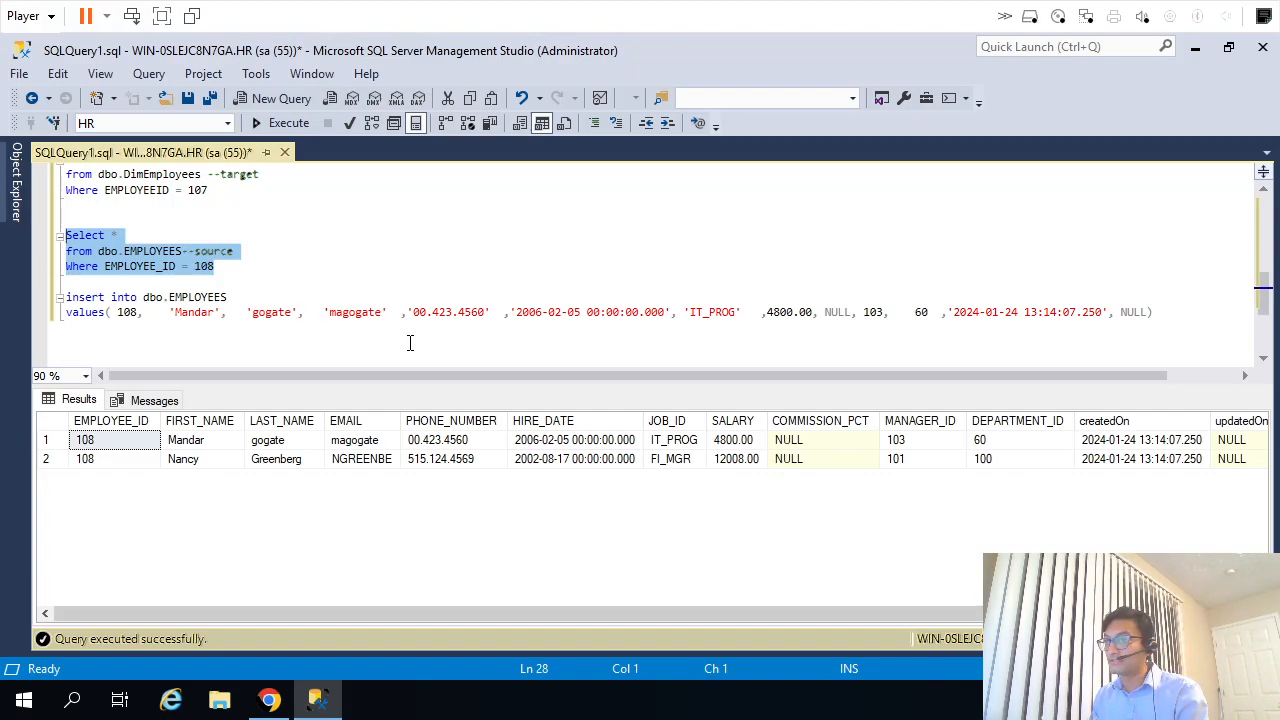
key(Down)
key(Down)
key(Down)
key(Down)
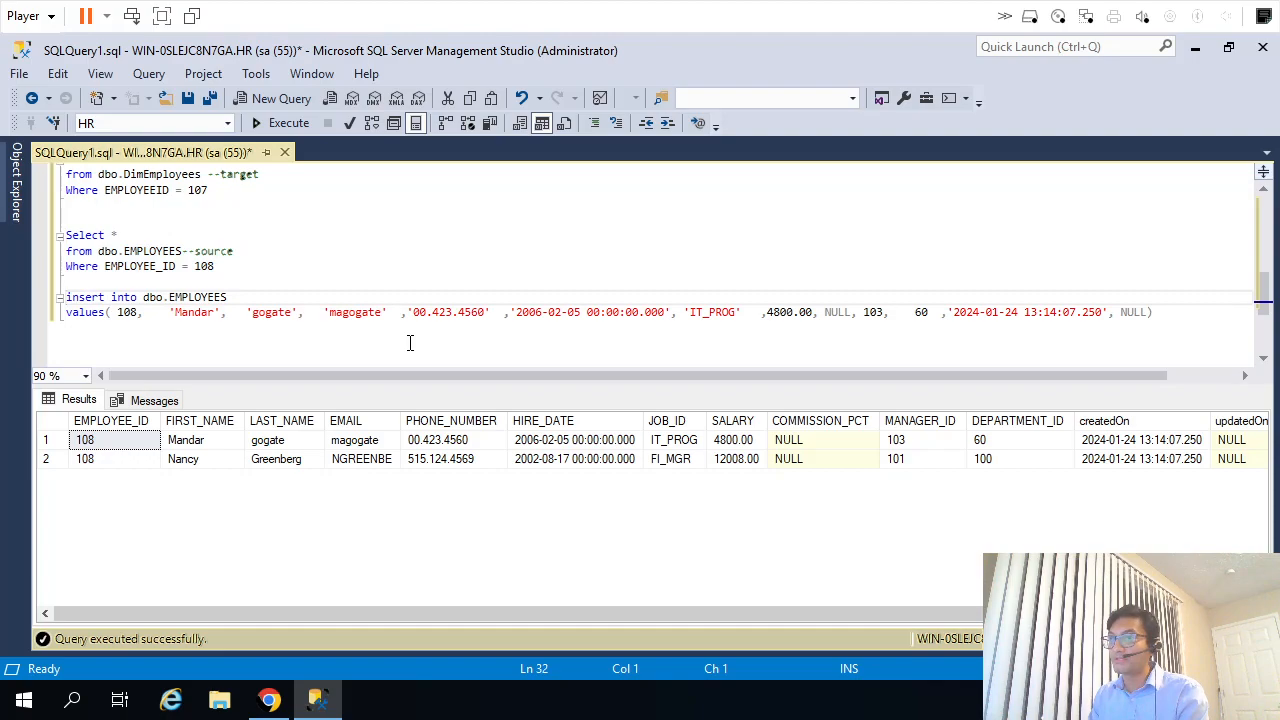
key(Down)
key(ctrl+Right)
key(ctrl+Right)
key(Right)
key(Right)
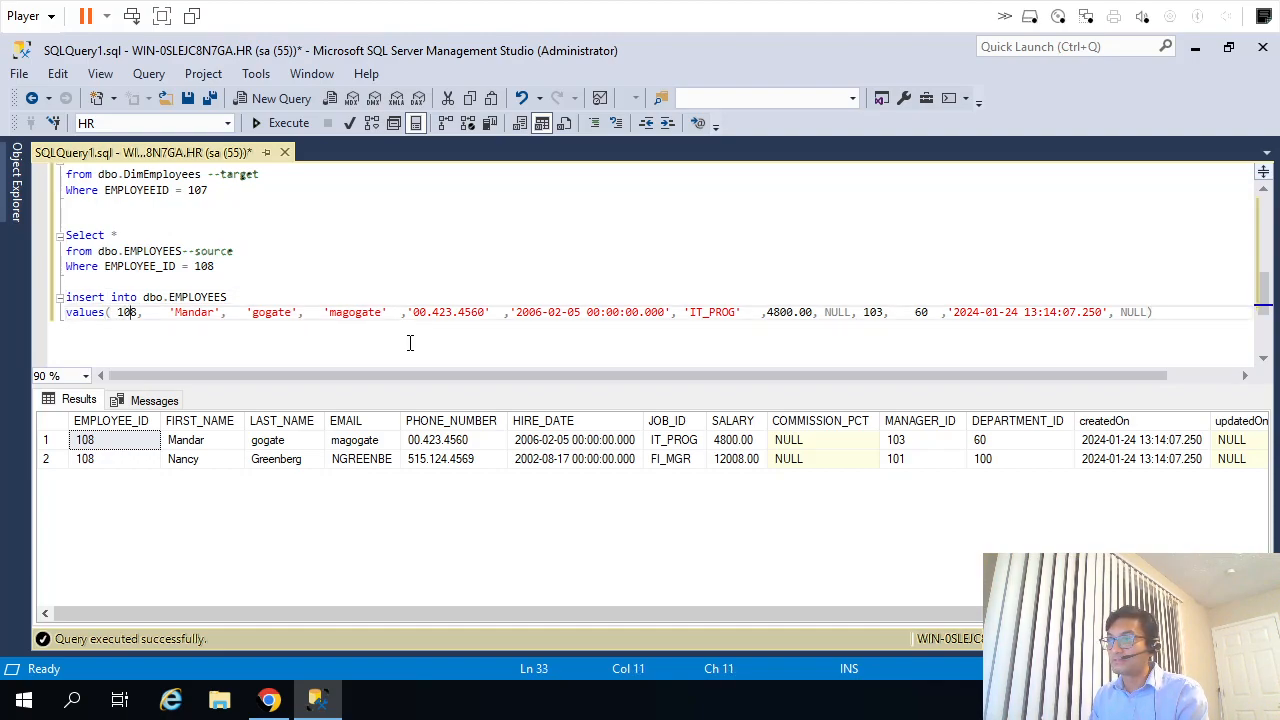
Change the source query's Select * to Delete and run it to remove the EMPLOYEE_ID 108 rows from dbo.EMPLOYEES.
key(Up)
key(Up)
key(Up)
key(Up)
key(Up)
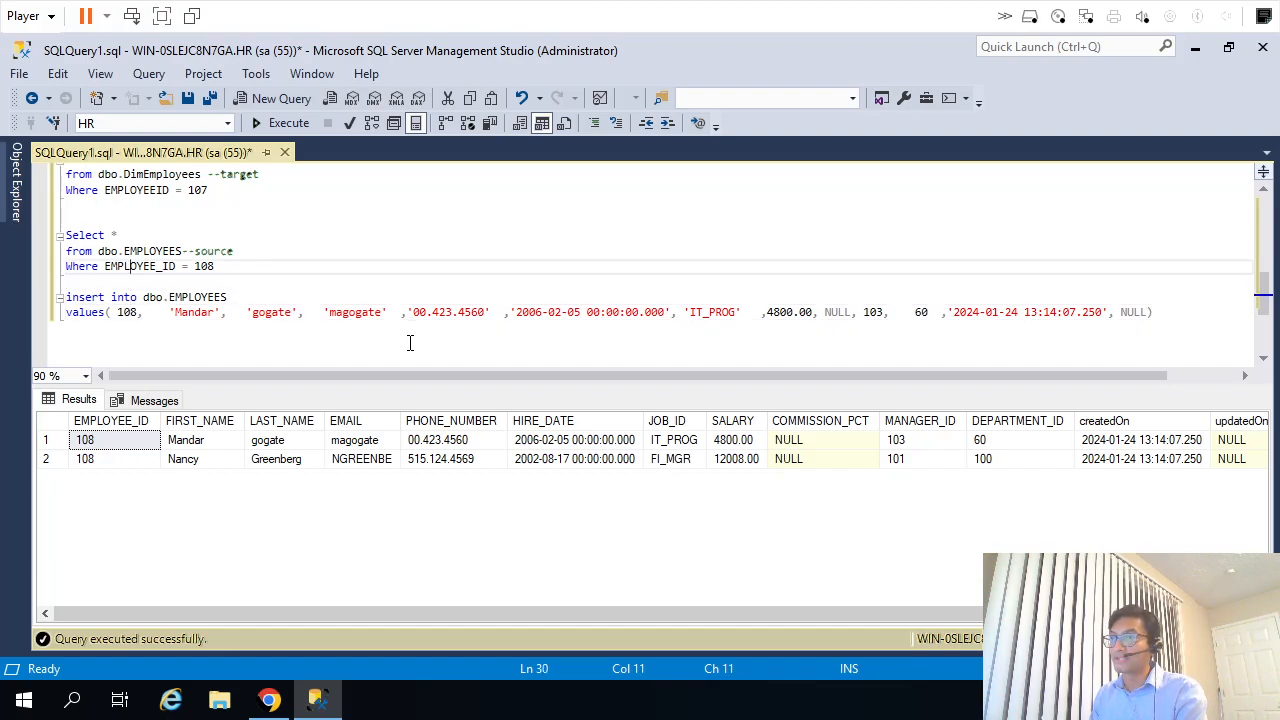
key(shift+Home)
text(Delete)
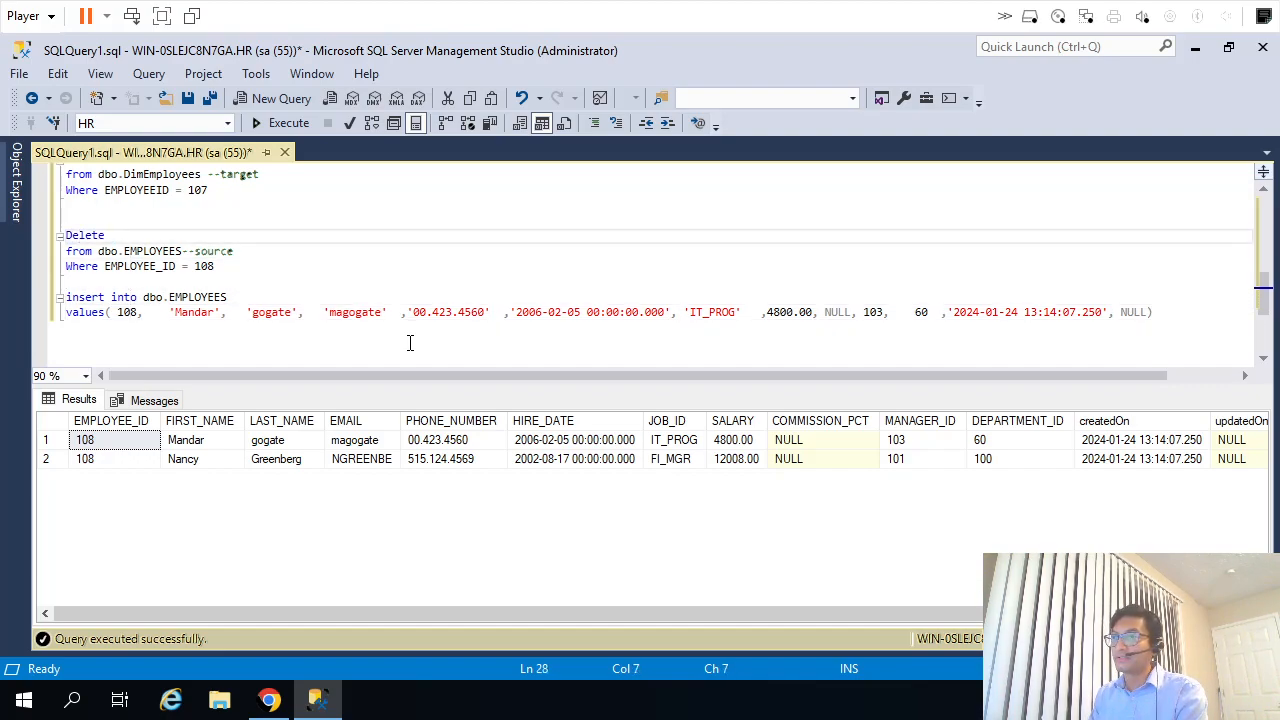
key(Home)
key(shift+Down)
key(shift+Down)
key(shift+Down)
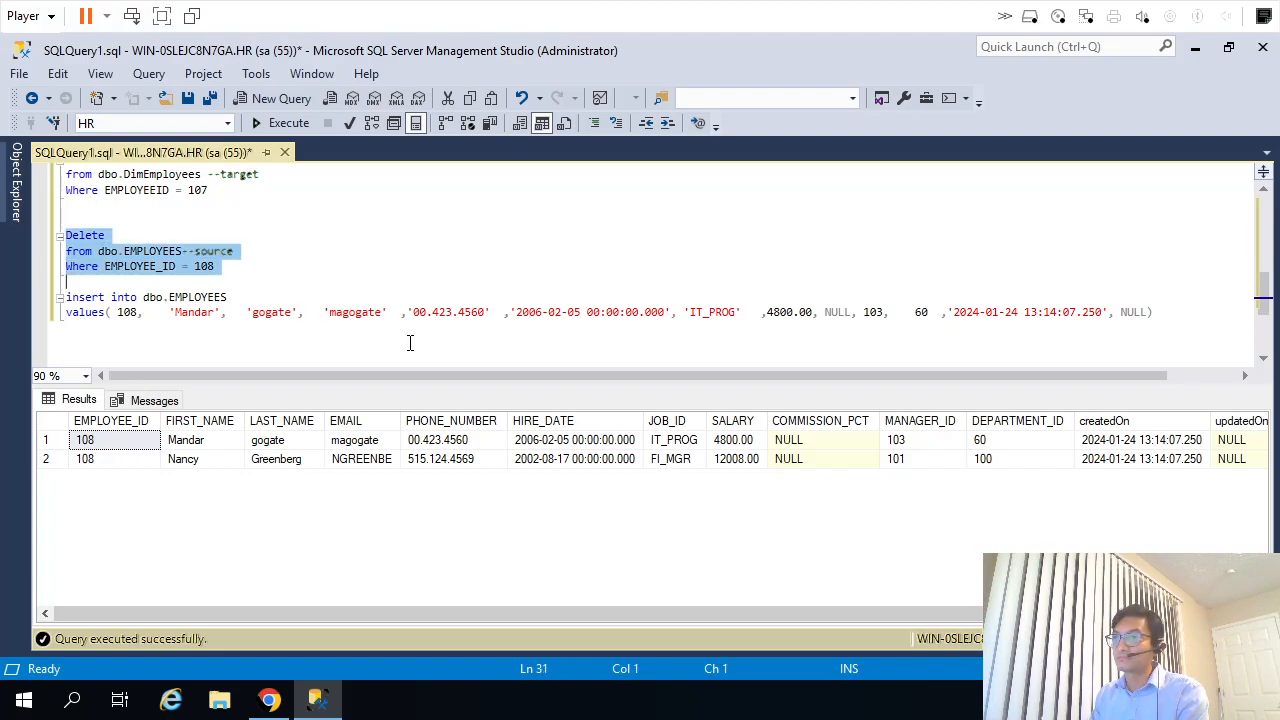
key(F5)
Set the employee ID in the insert statement to 999 and run it to add the row to dbo.EMPLOYEES.
key(Down)
key(Down)
key(ctrl+Right)
key(ctrl+Right)
key(ctrl+shift+Right)
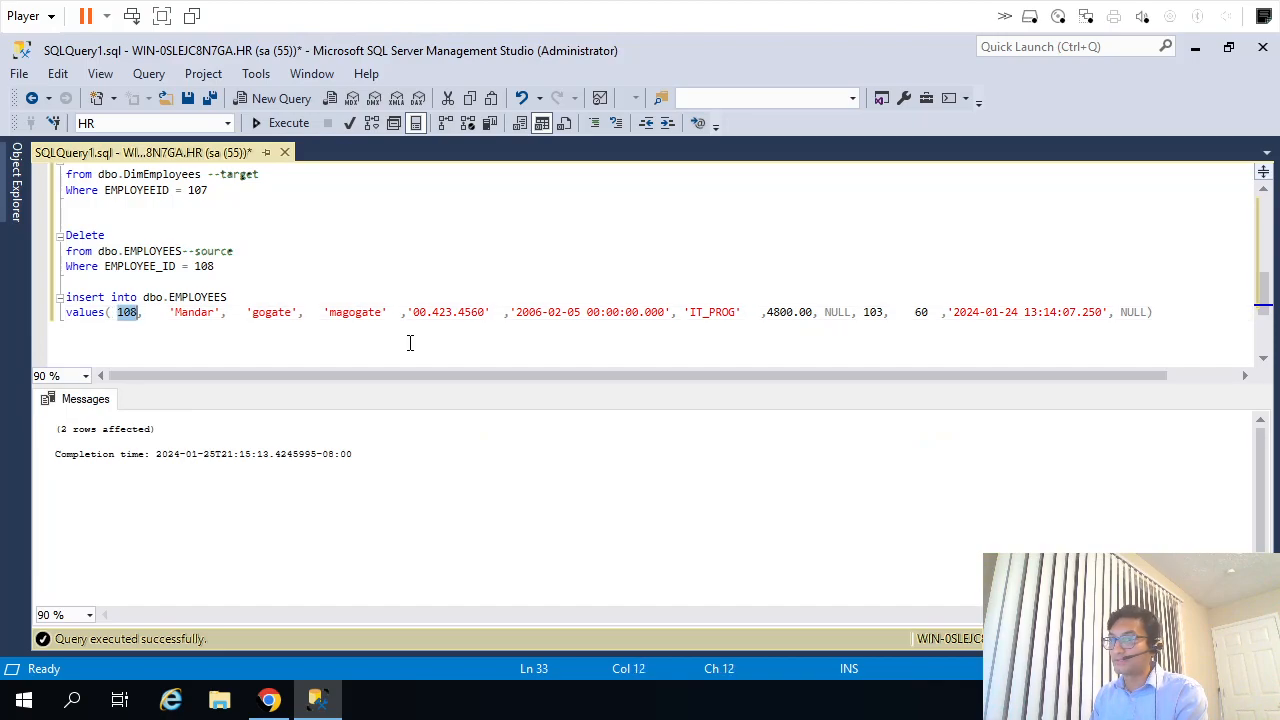
text(999)
key(Up)
key(Home)
key(shift+Down)
key(shift+End)
key(F5)
Set the EMPLOYEE_ID filter of the Delete statement on dbo.EMPLOYEES to 999.
key(Up)
key(Up)
key(Up)
key(ctrl+shift+Left)
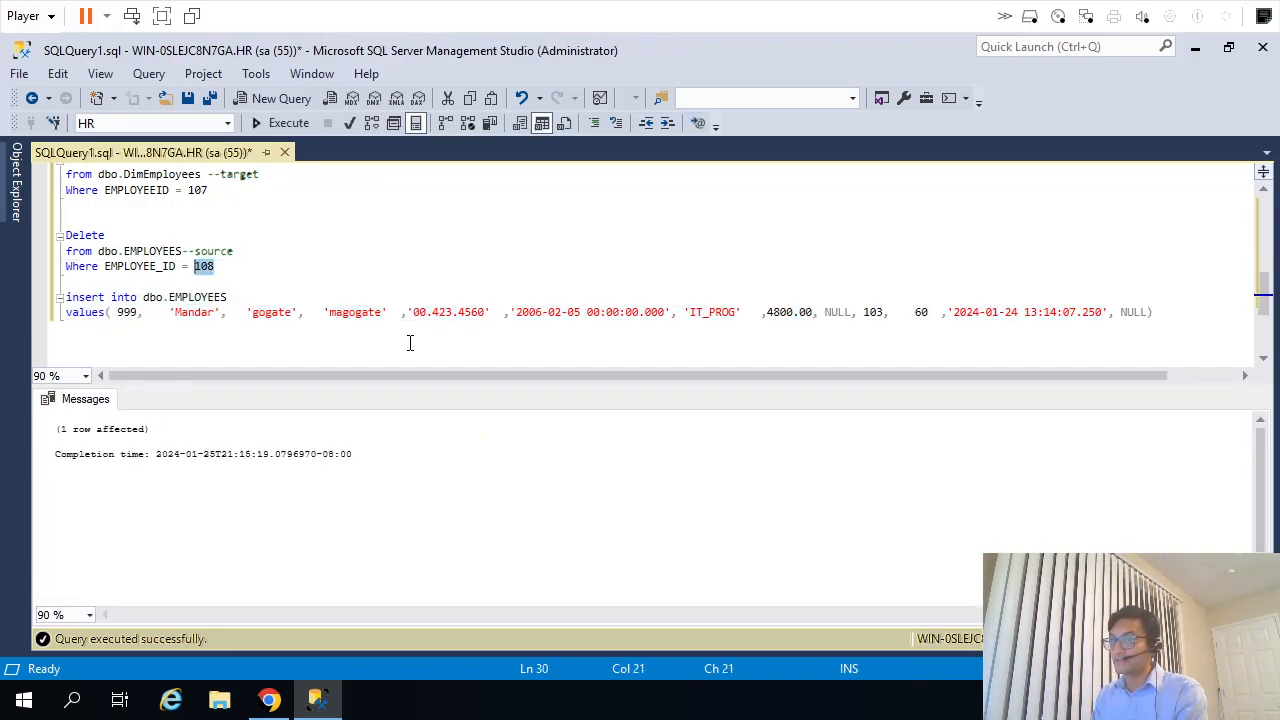
text(999)
key(shift+Up)
key(shift+Up)
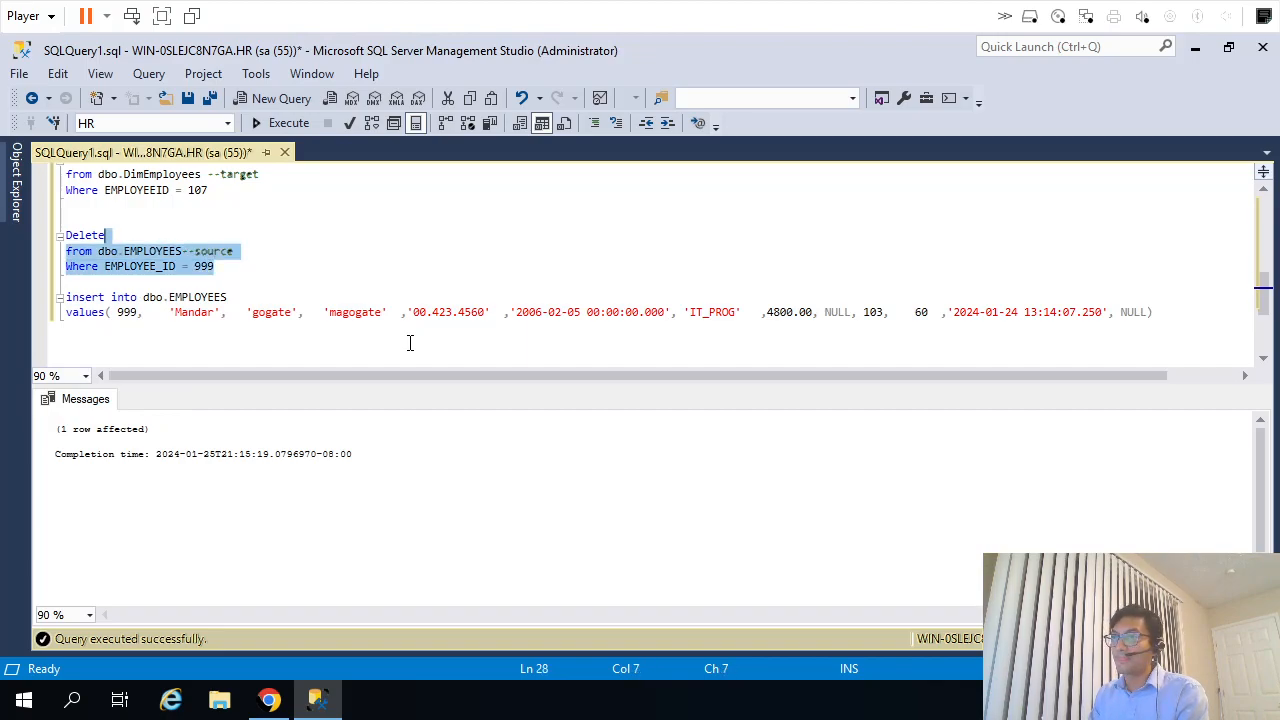
Replace Delete with Select * in the source statement and run it for EMPLOYEE_ID 999.
key(Down)
key(Up)
key(Up)
key(Up)
key(ctrl+shift+Left)
text(Select *)
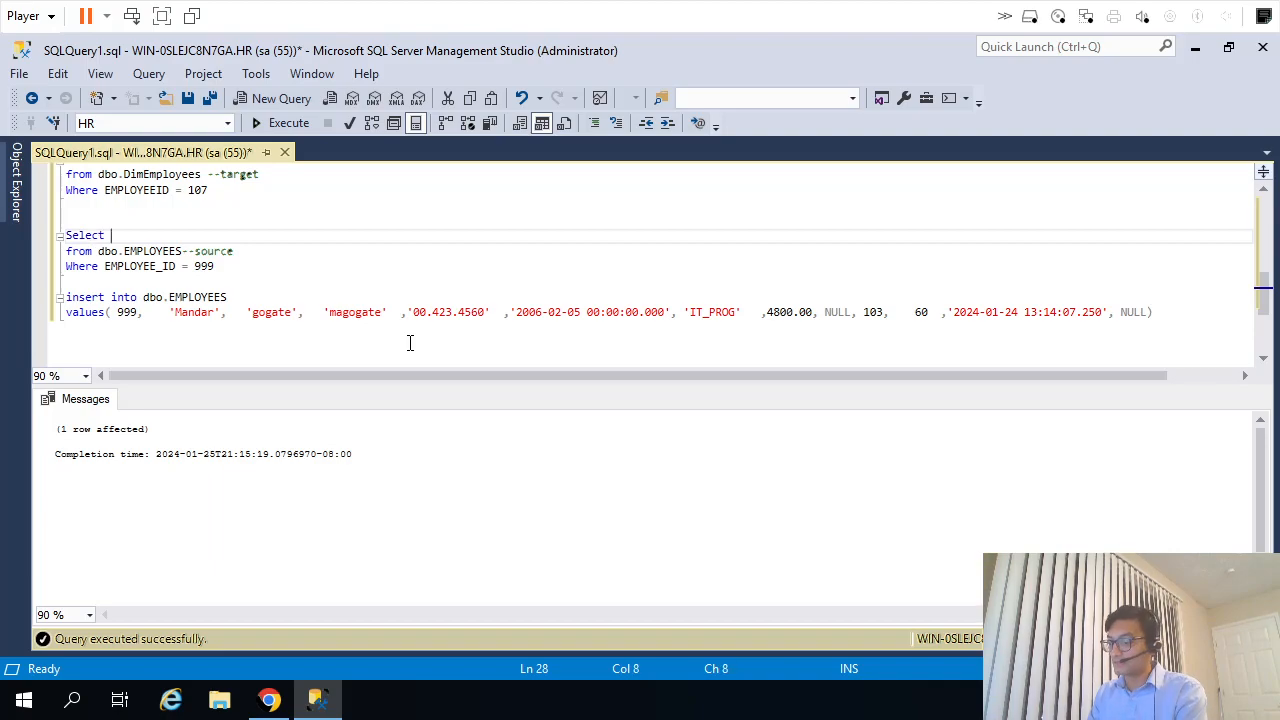
key(Home)
key(shift+Down)
key(shift+Down)
key(shift+Down)
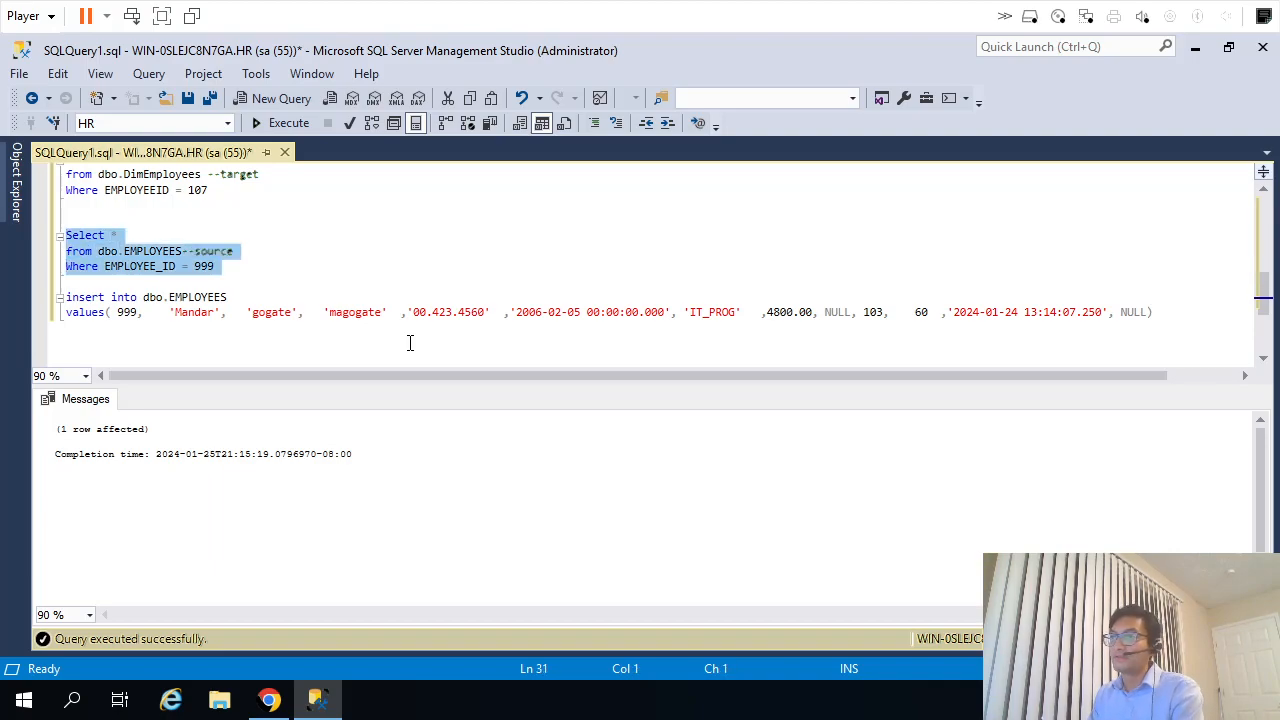
key(F5)
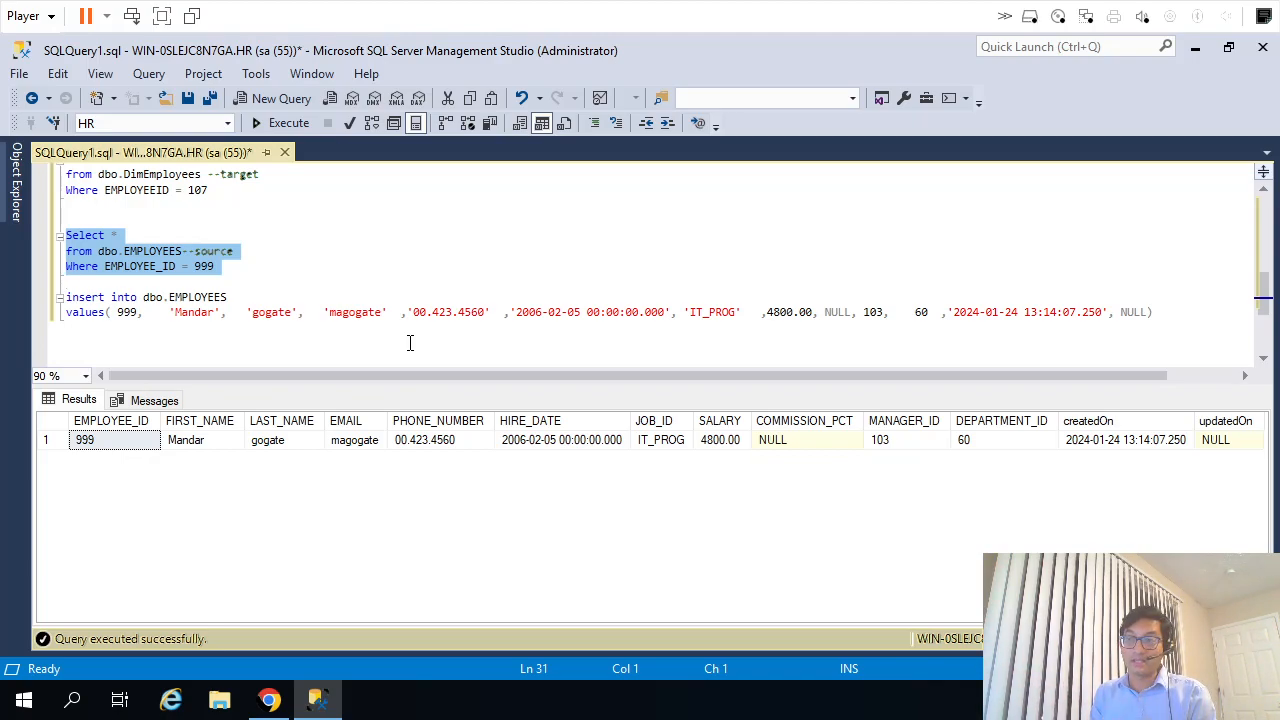
Return to the Informatica mapping, set the target's operation to Data Driven and open its data driven condition for configuration.
click(270, 700)
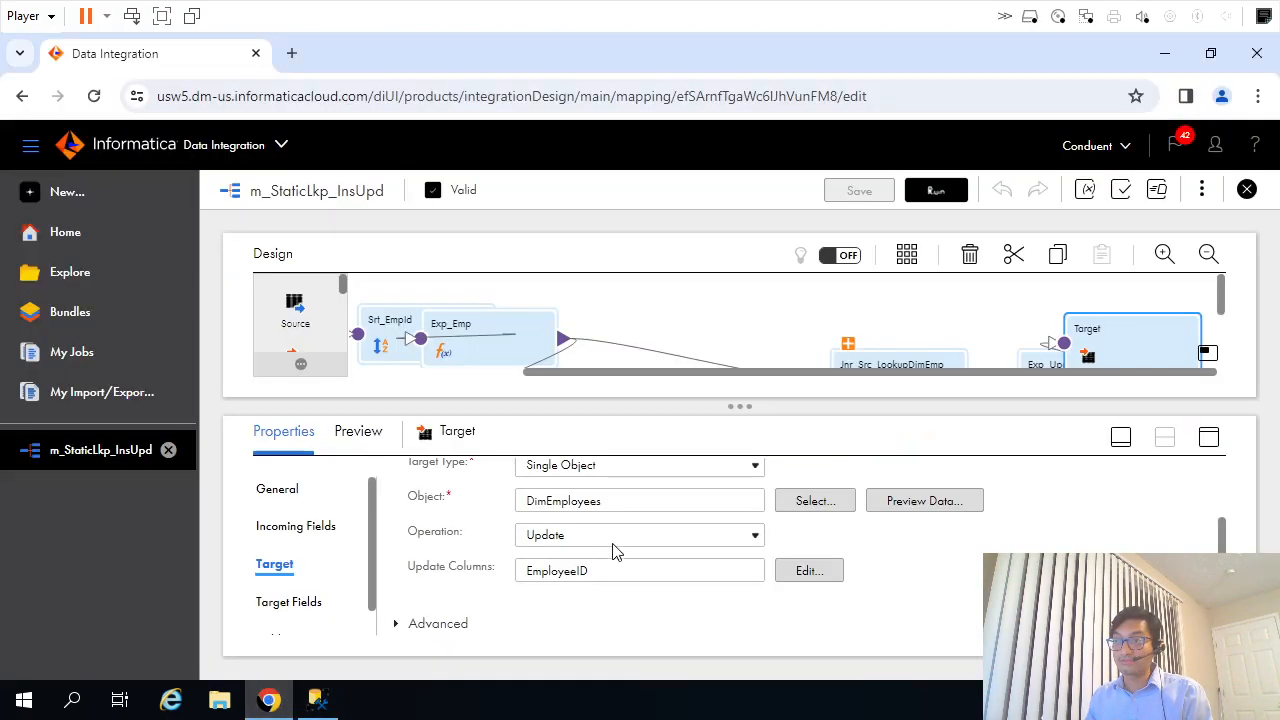
click(562, 540)
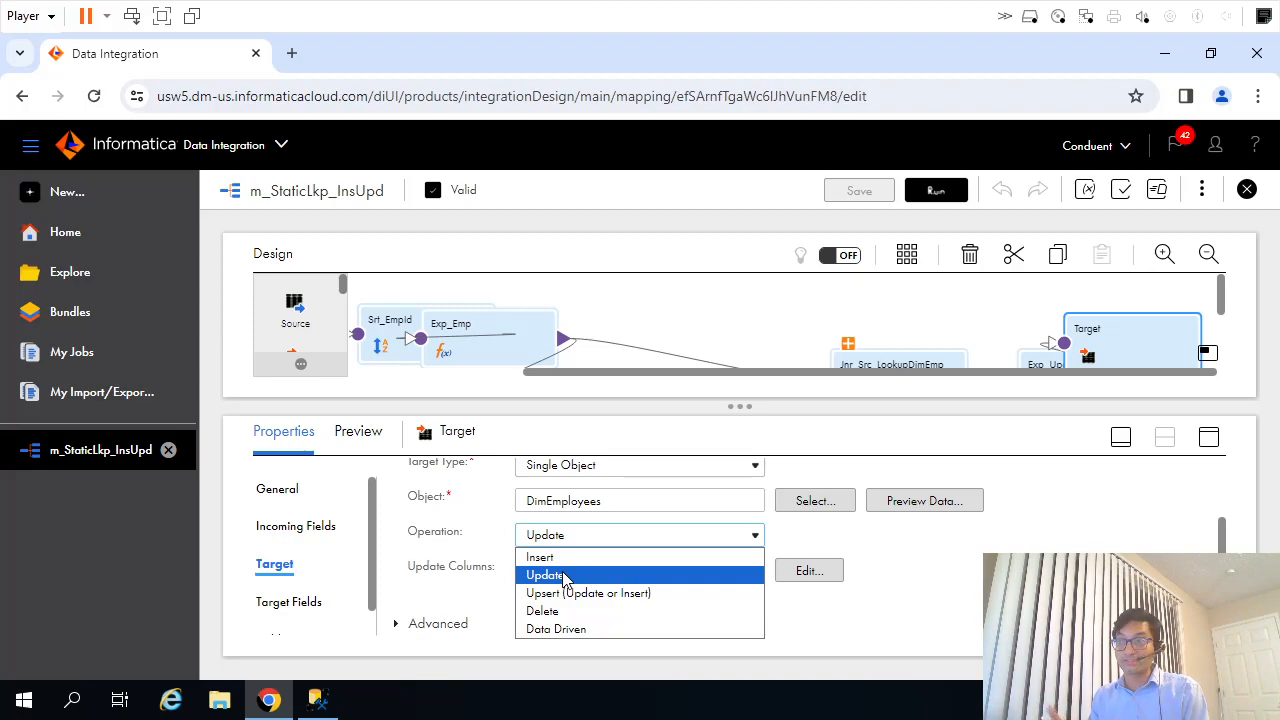
click(1016, 447)
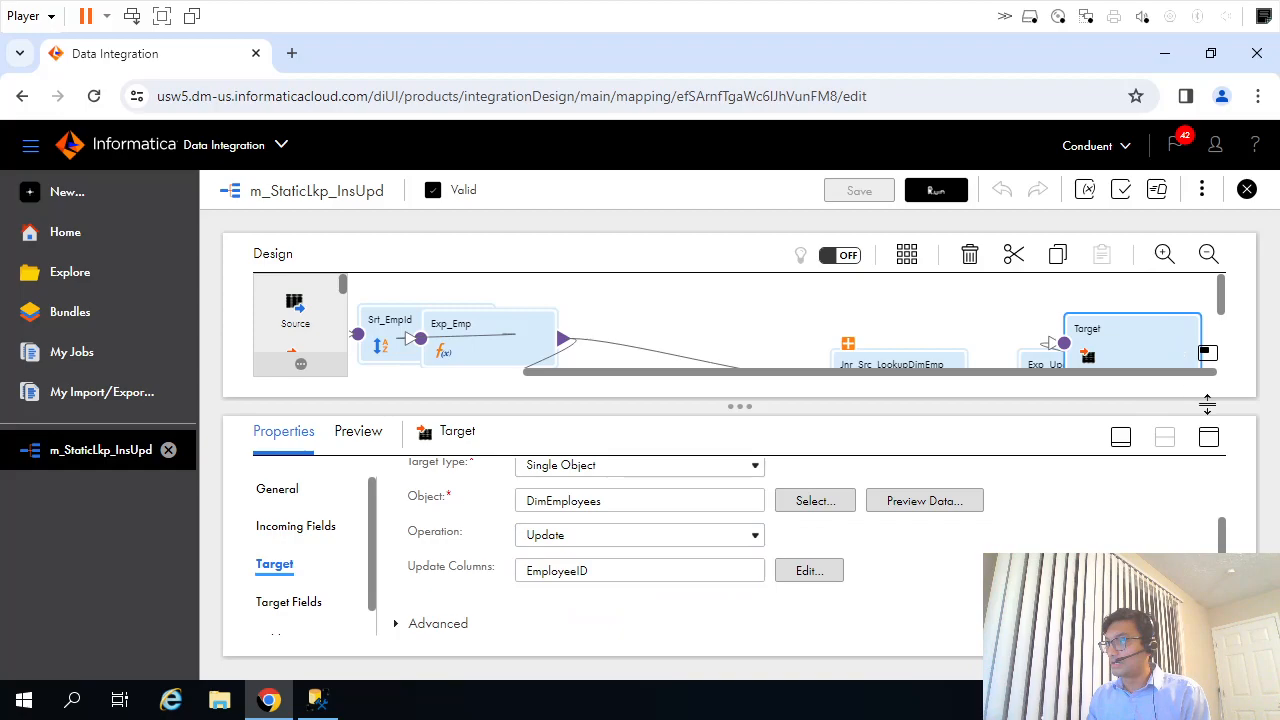
click(1208, 437)
click(652, 455)
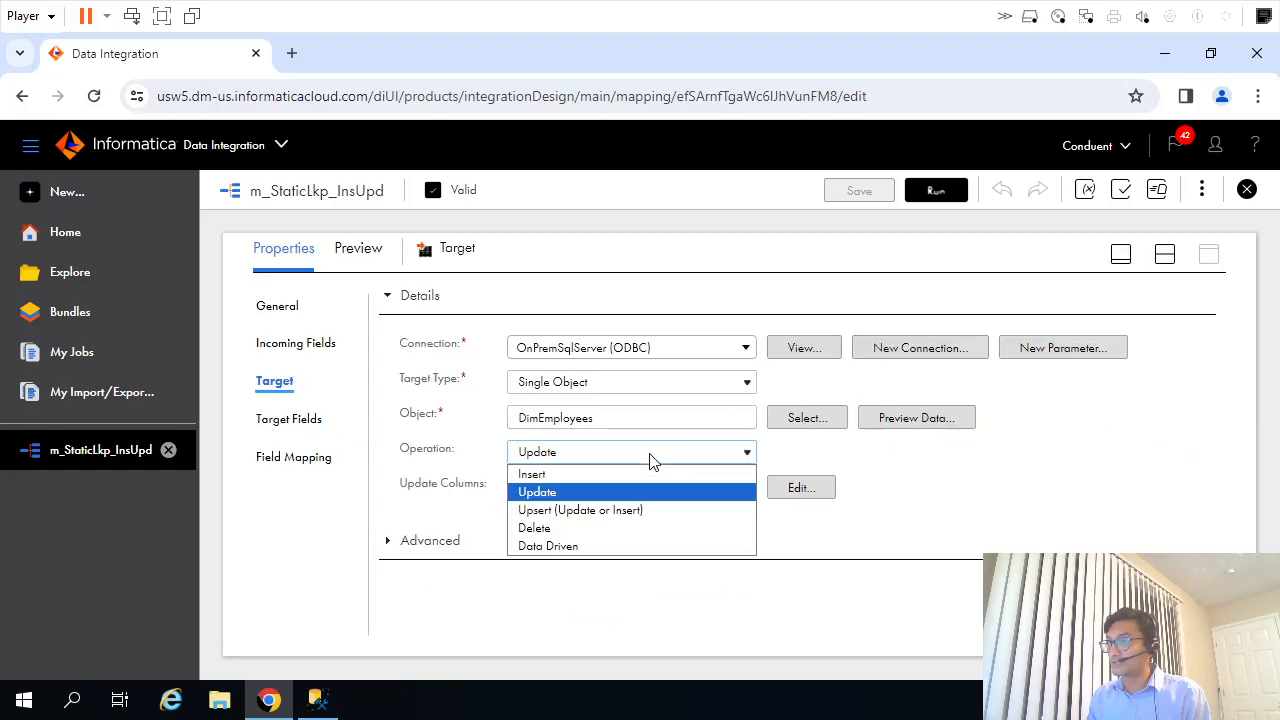
click(598, 545)
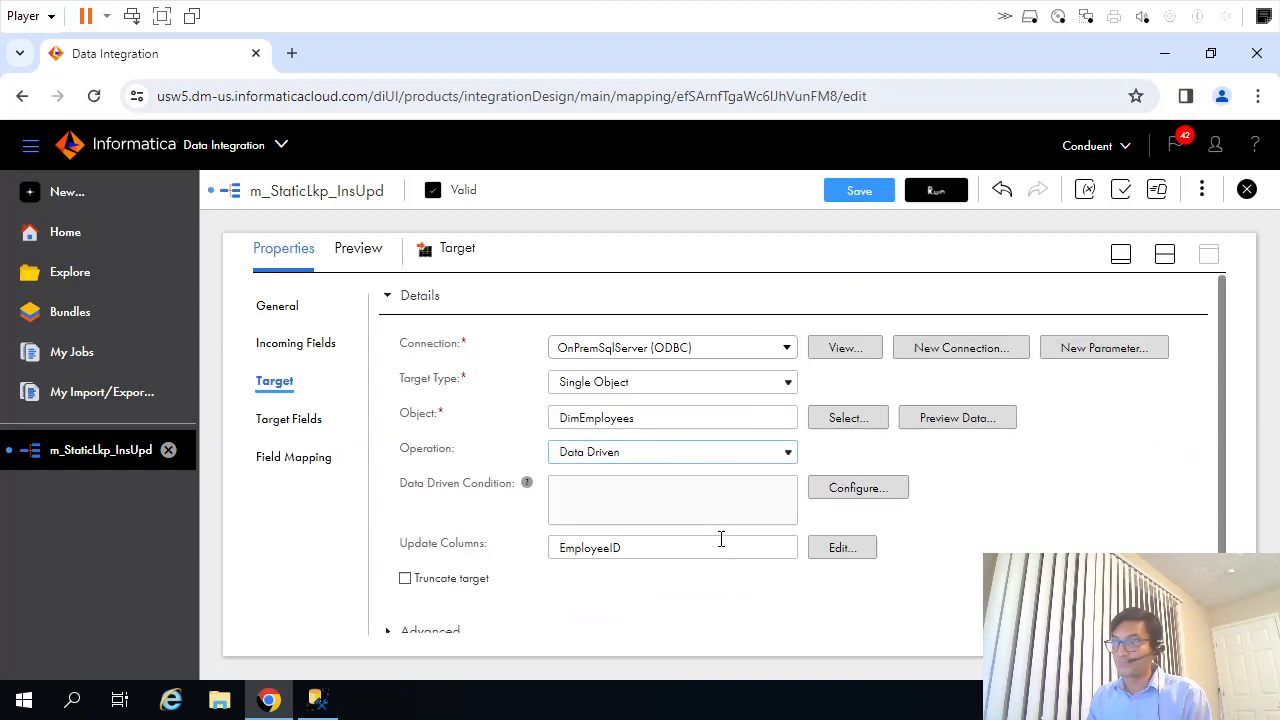
click(853, 488)
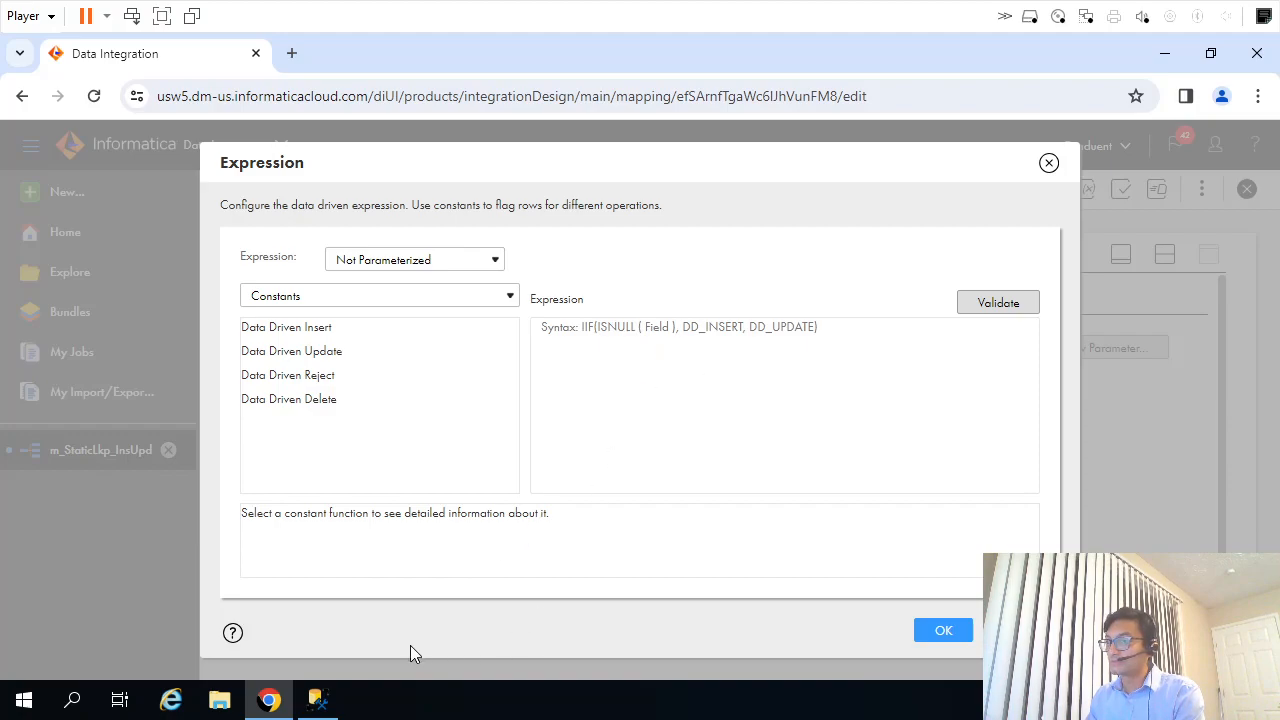
Open a blank Notepad window and resize and move it below the Expression dialog's syntax hint.
click(75, 701)
text(note)
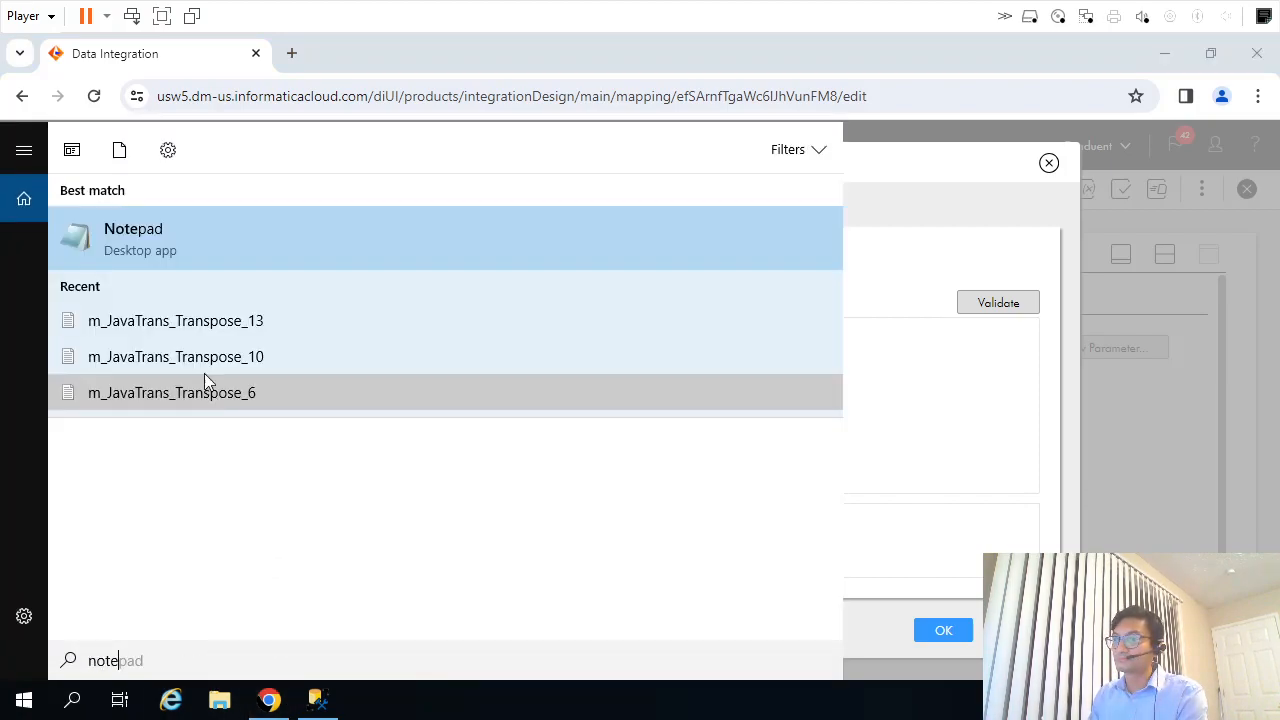
click(133, 216)
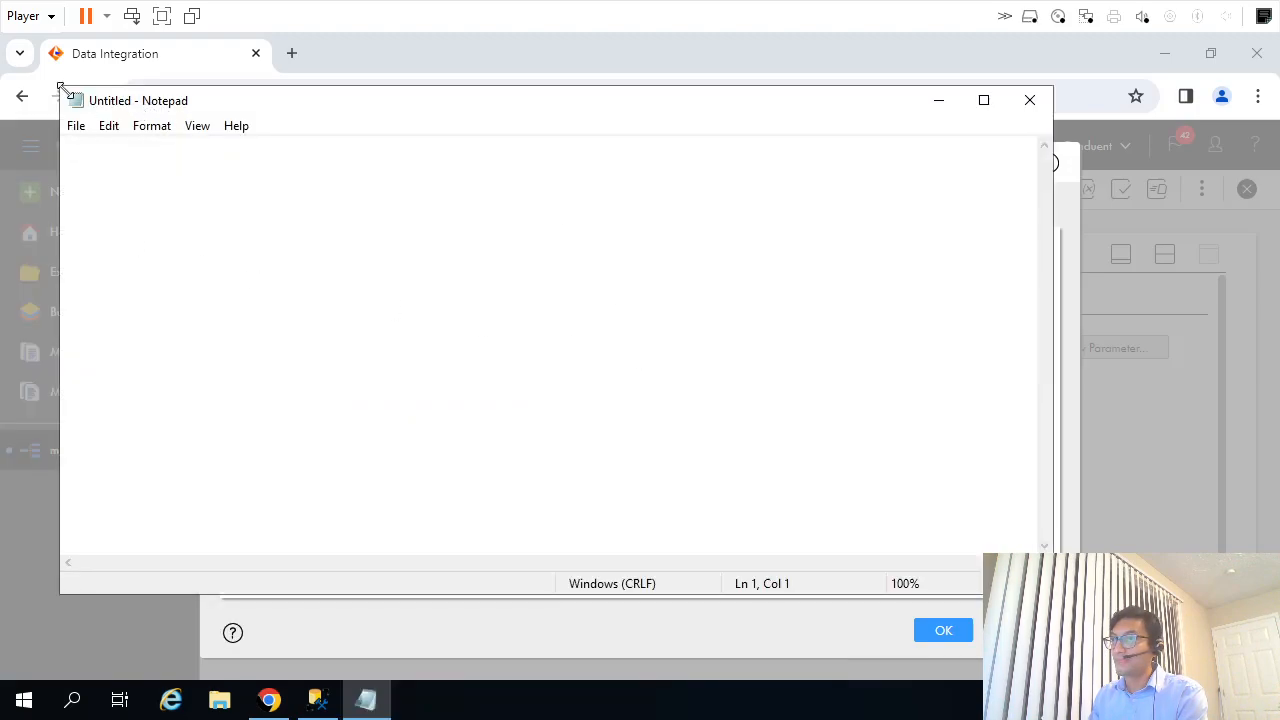
drag(63, 86, 326, 252)
drag(570, 276, 621, 371)
Write the expression IIF(ISNULL(), DD_INSERT, DD_UPDATE) in Notepad and copy it.
text(IIF())
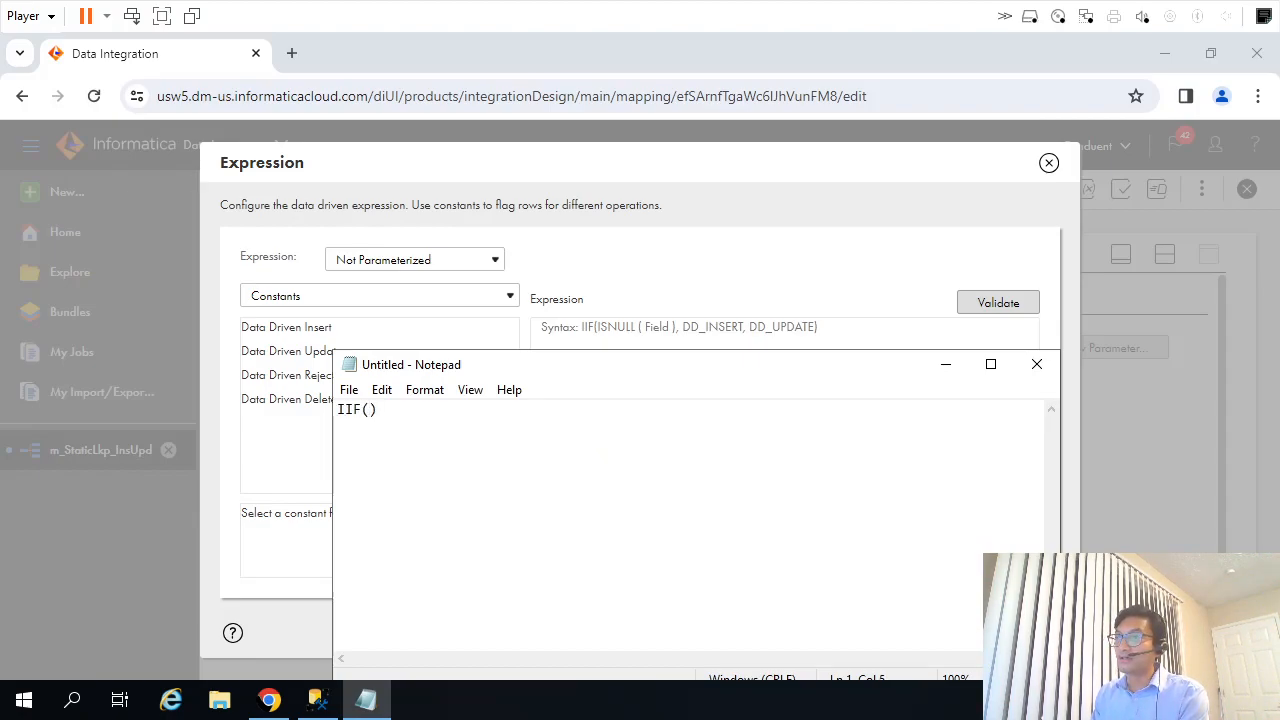
text(NULL()
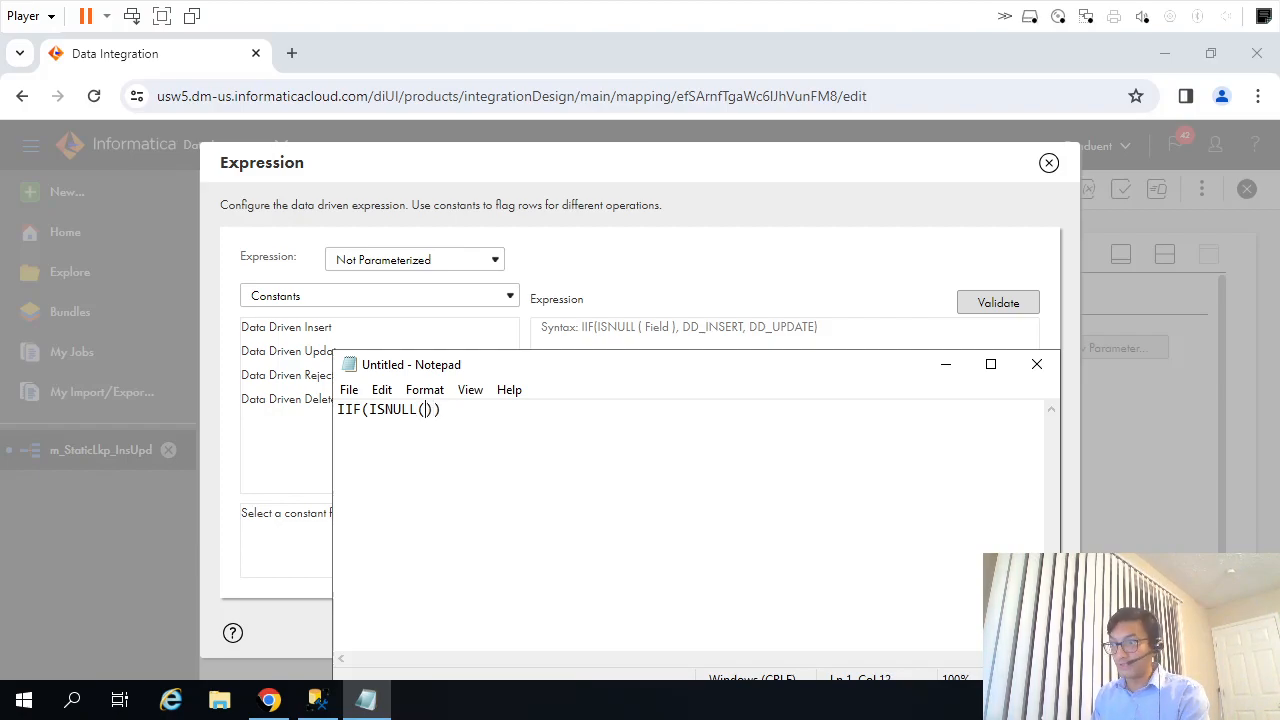
text(DD_INSERT)
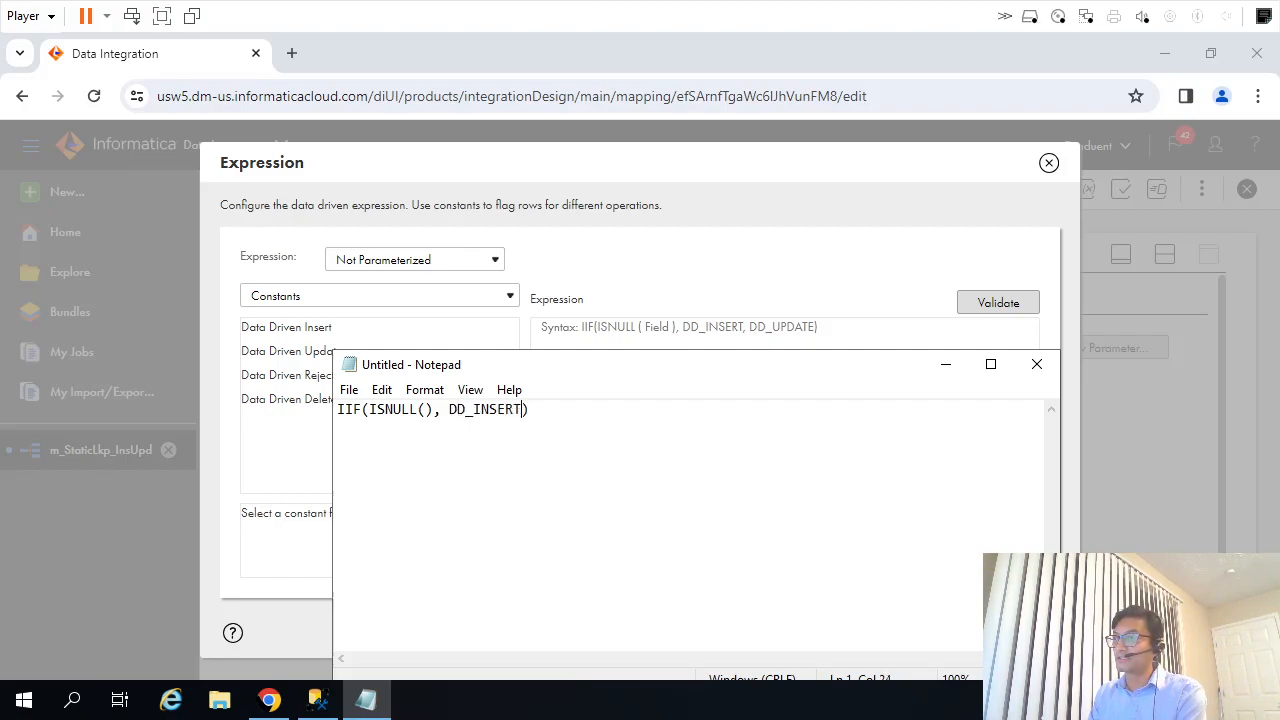
text(, DD_UPDATE)
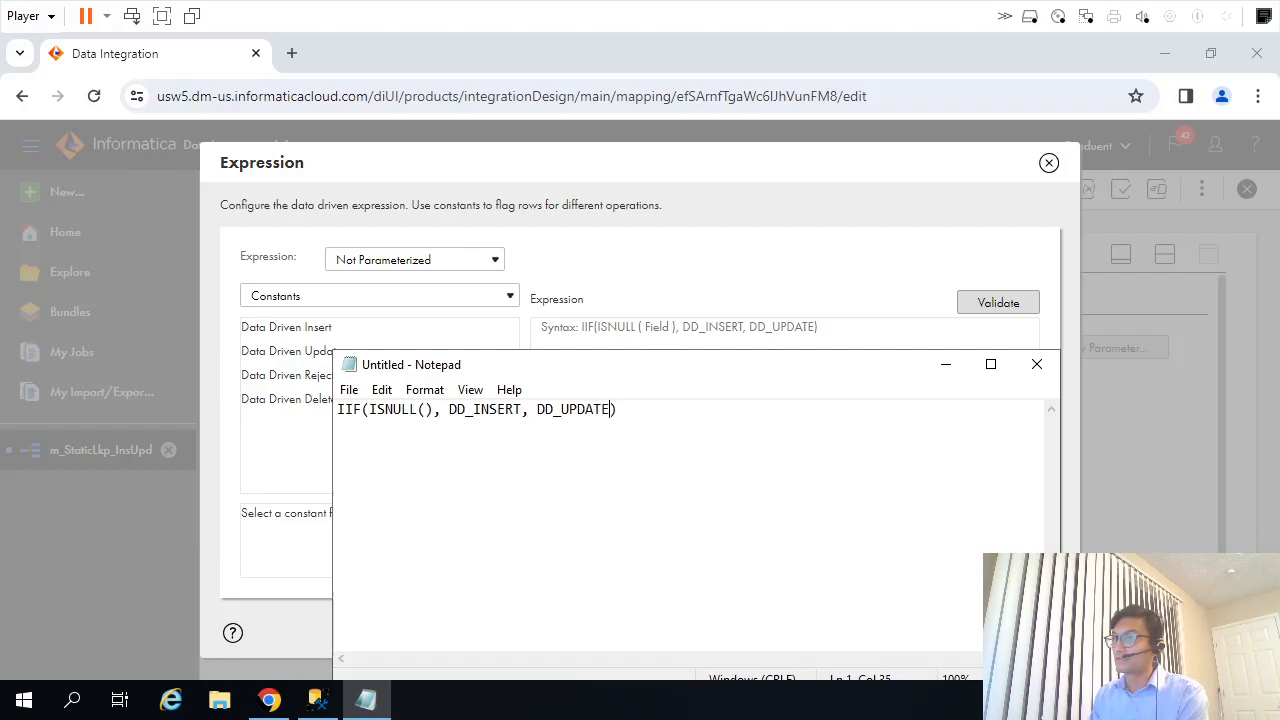
key(ctrl+shift+Left)
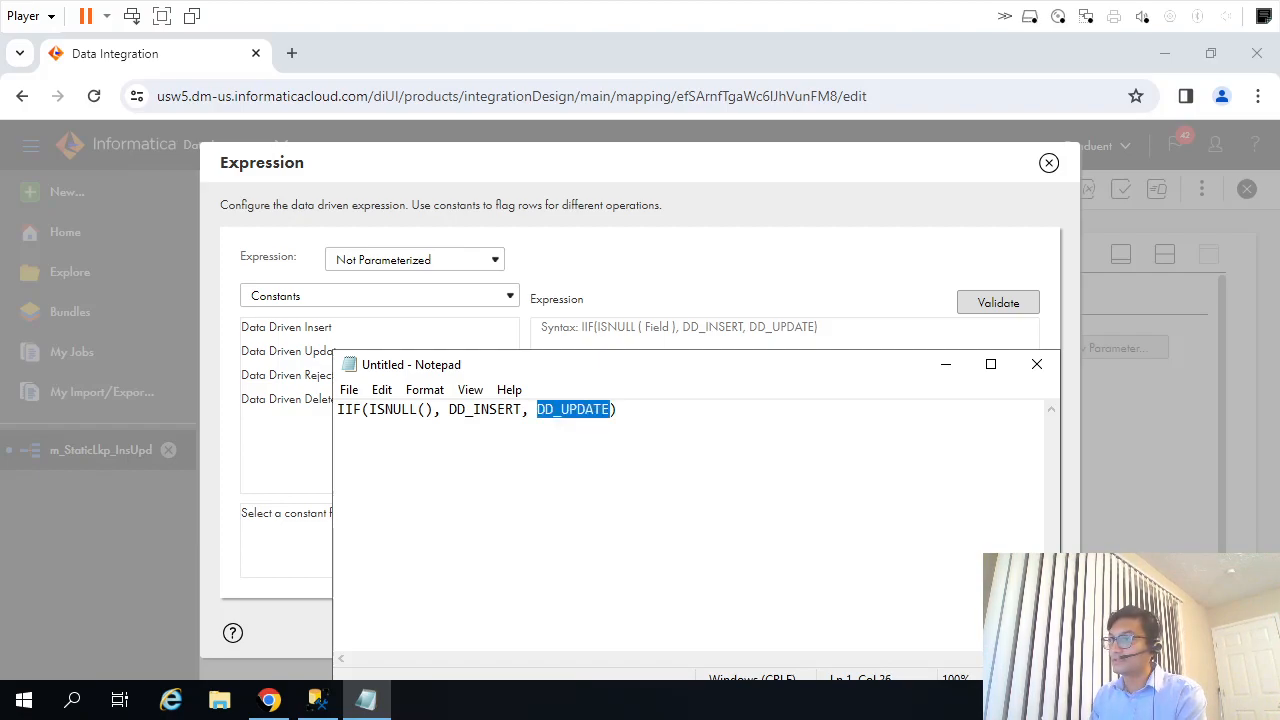
text(DD_UPD)
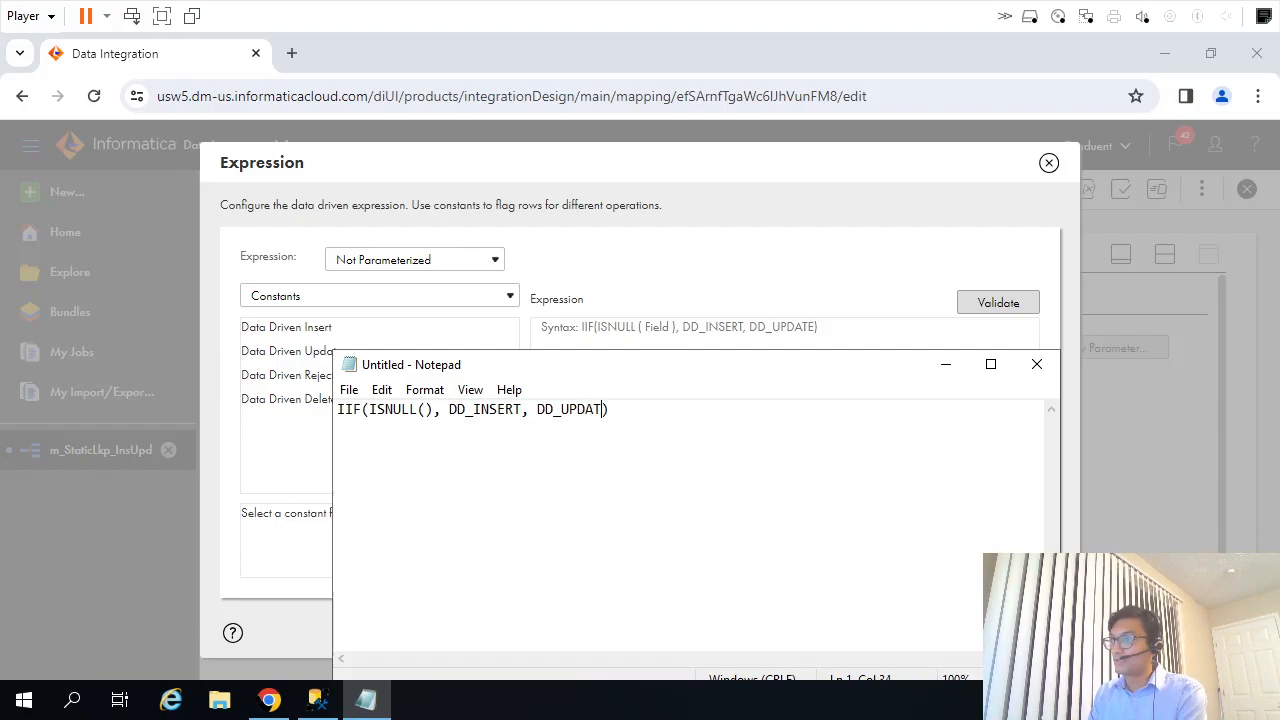
key(ctrl+a)
key(ctrl+c)
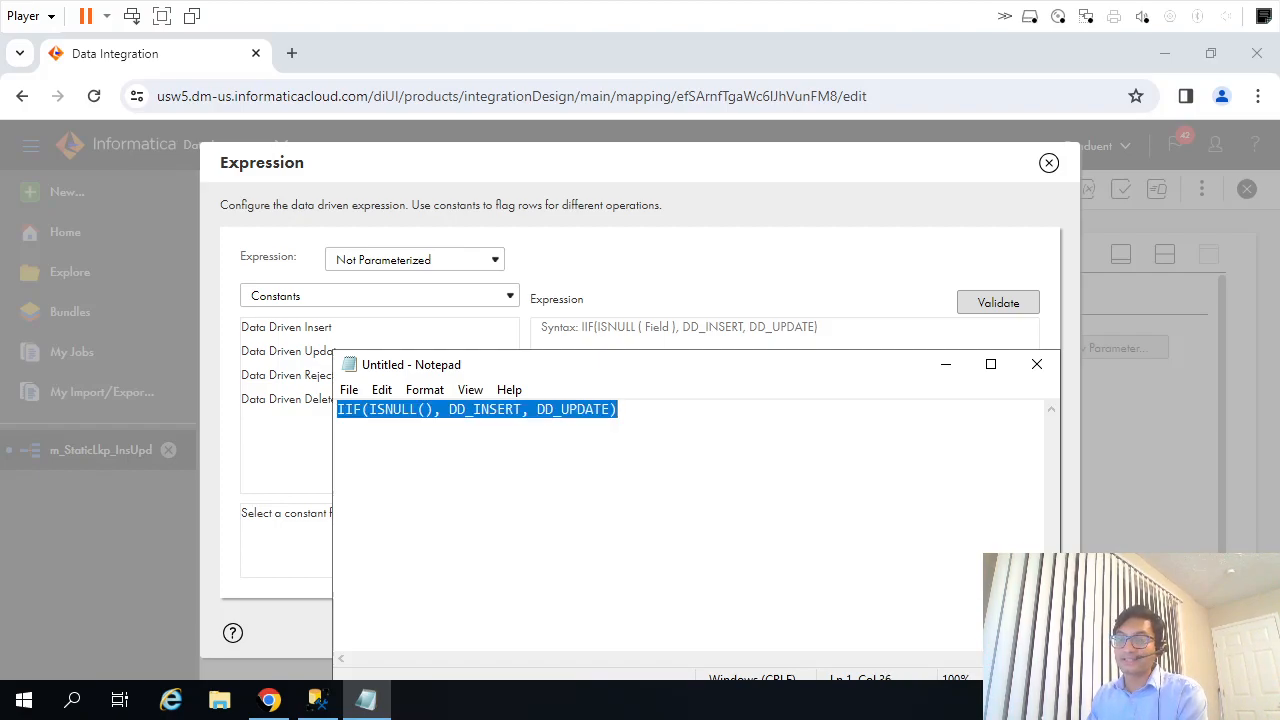
Paste the copied expression as the data driven condition, insert DimEmpKey inside ISNULL(), then validate and accept it.
click(688, 343)
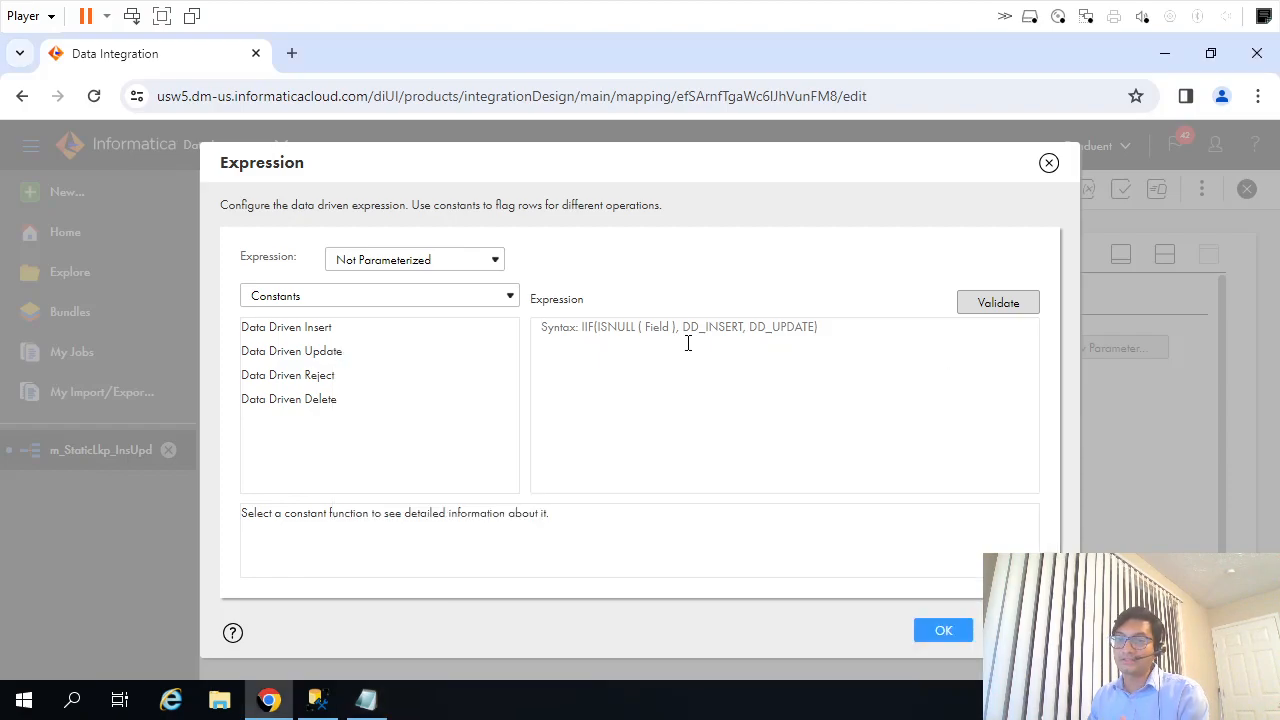
key(ctrl+v)
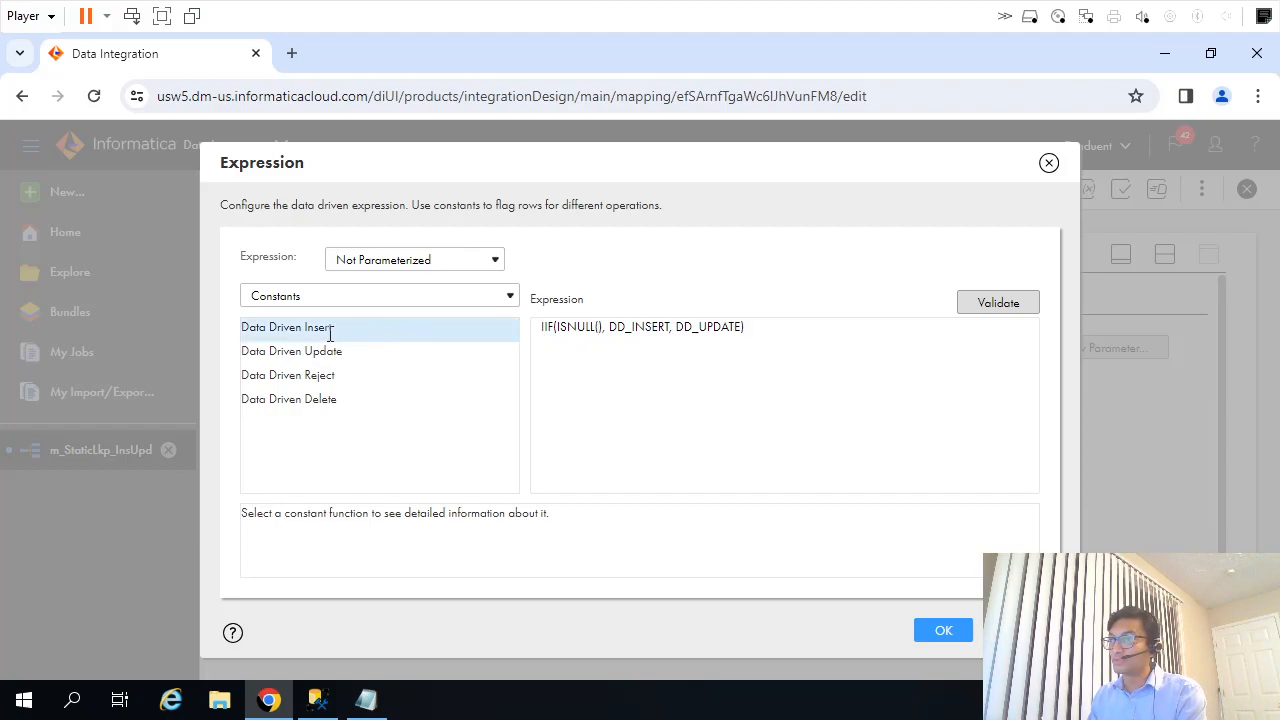
click(401, 306)
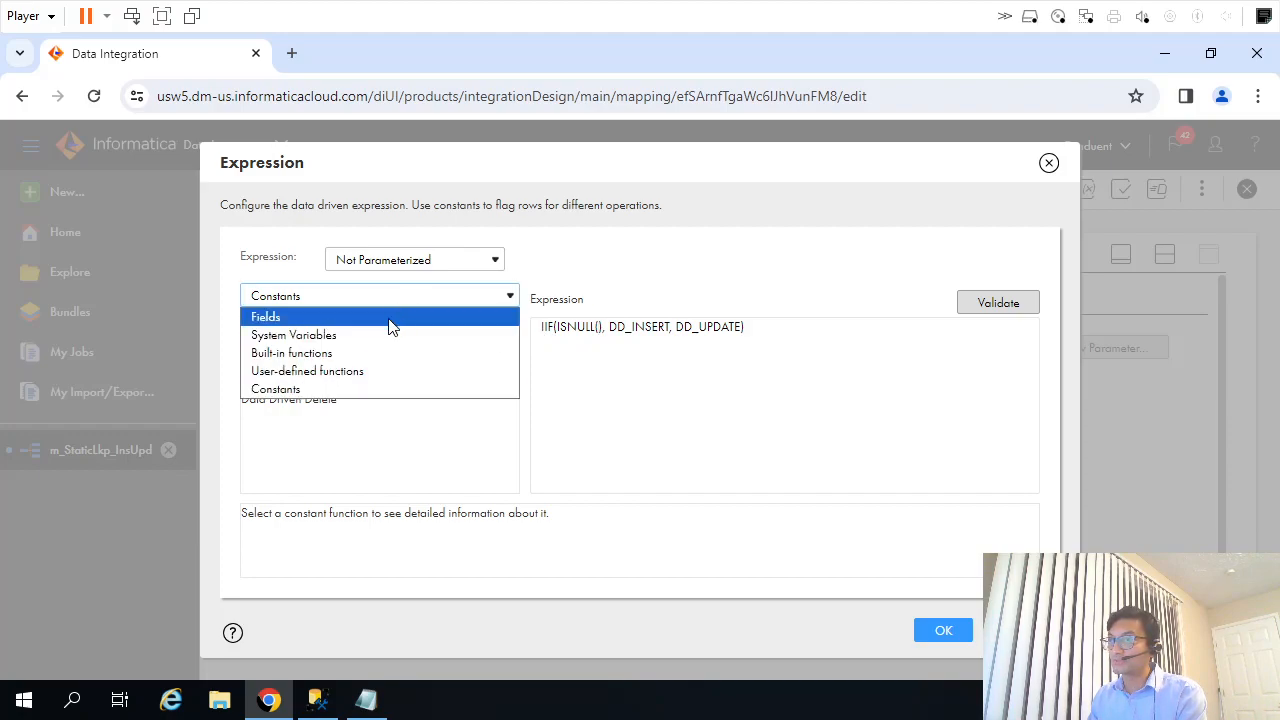
click(389, 318)
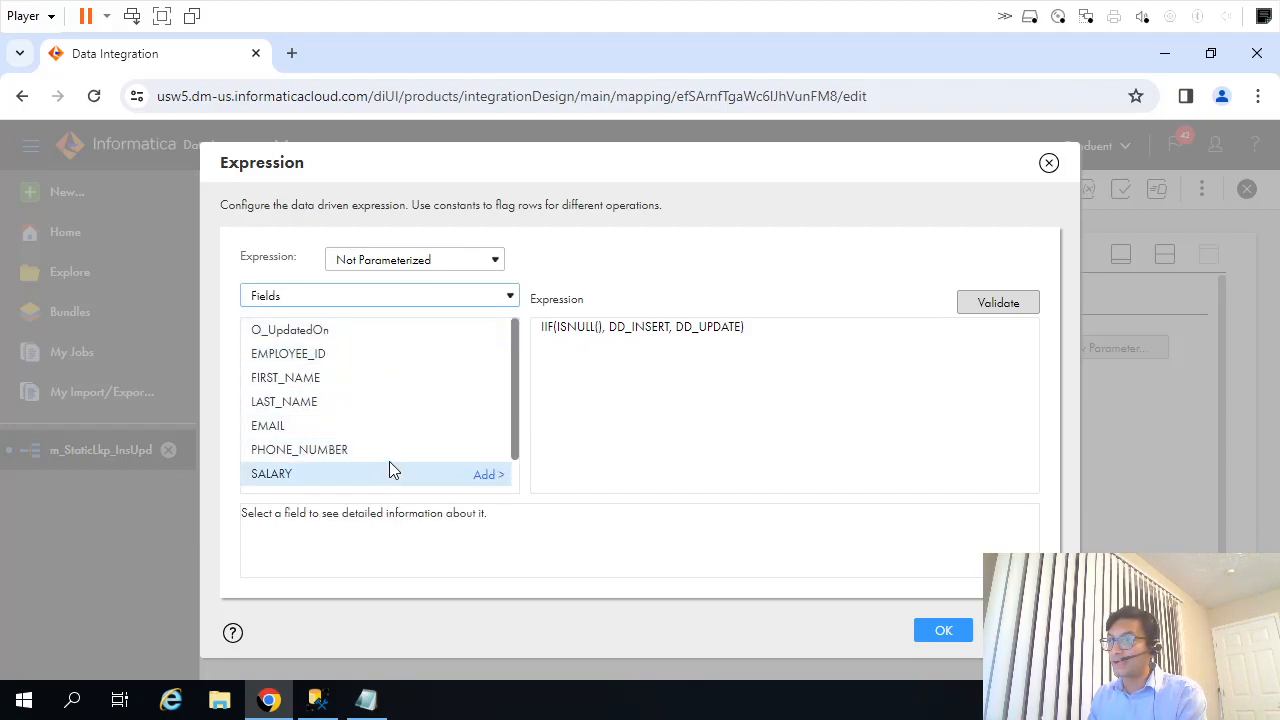
scroll(417, 446, down, 1)
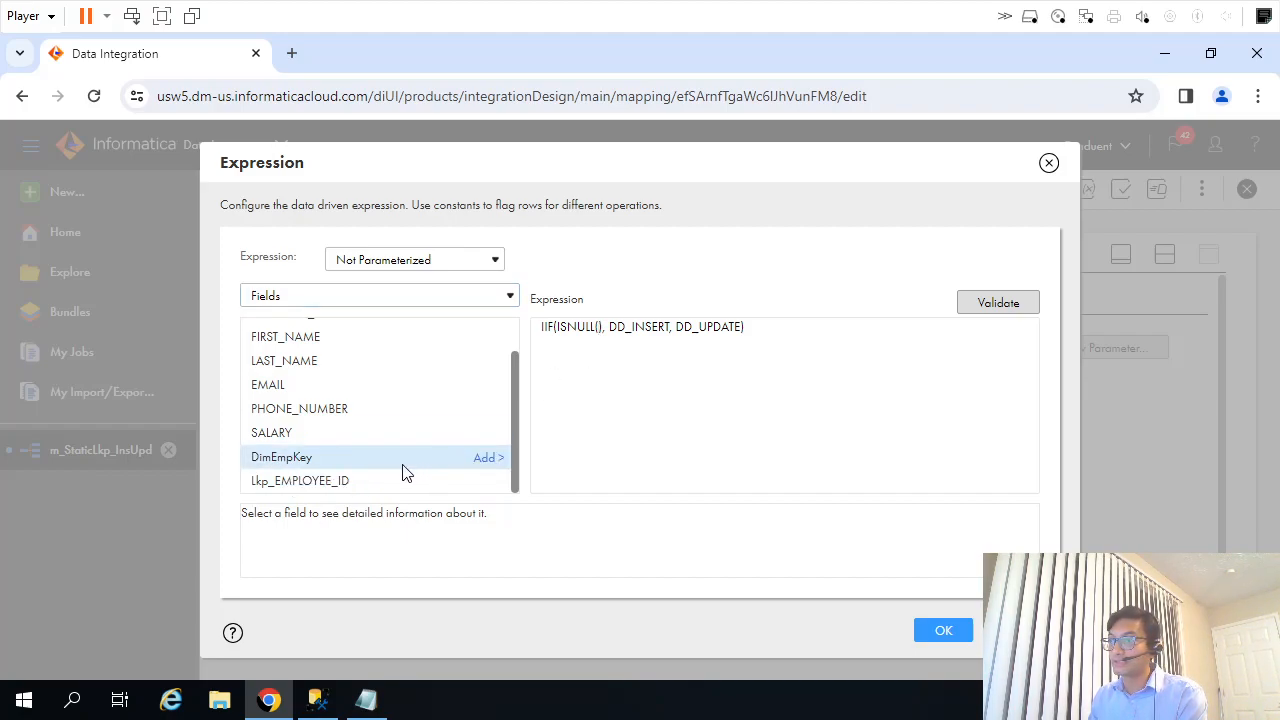
click(490, 459)
click(995, 314)
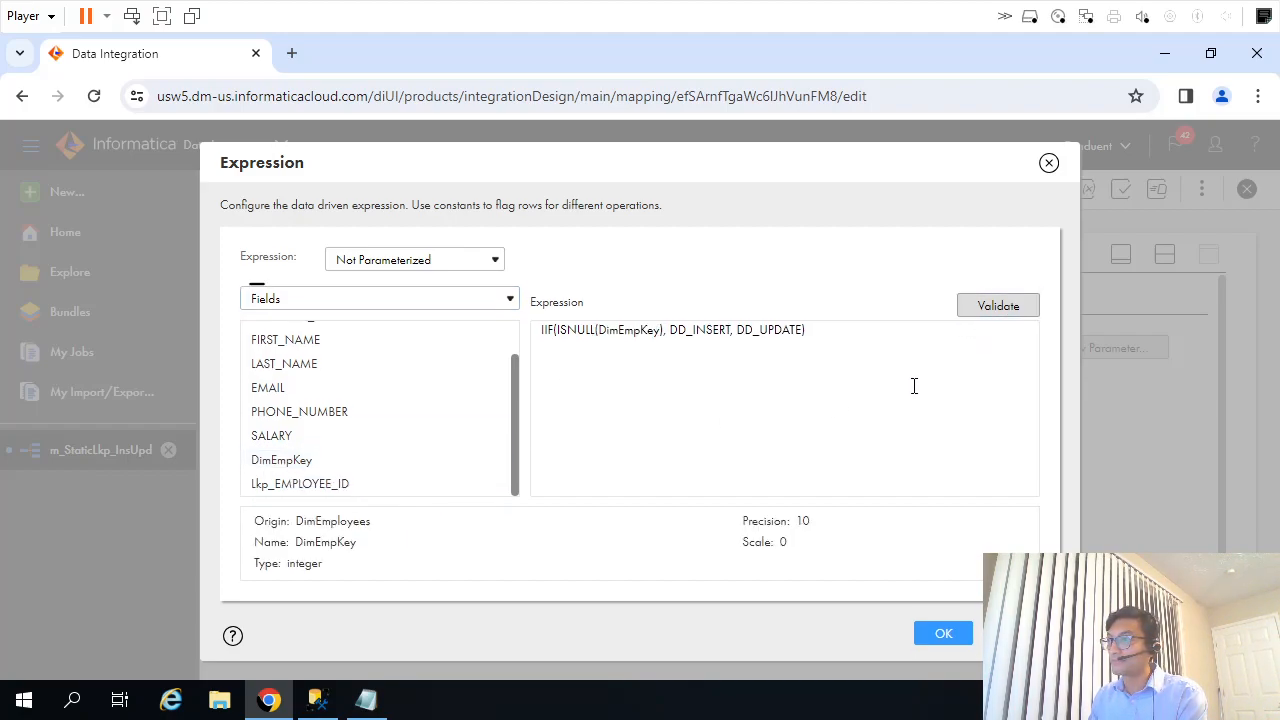
double_click(613, 358)
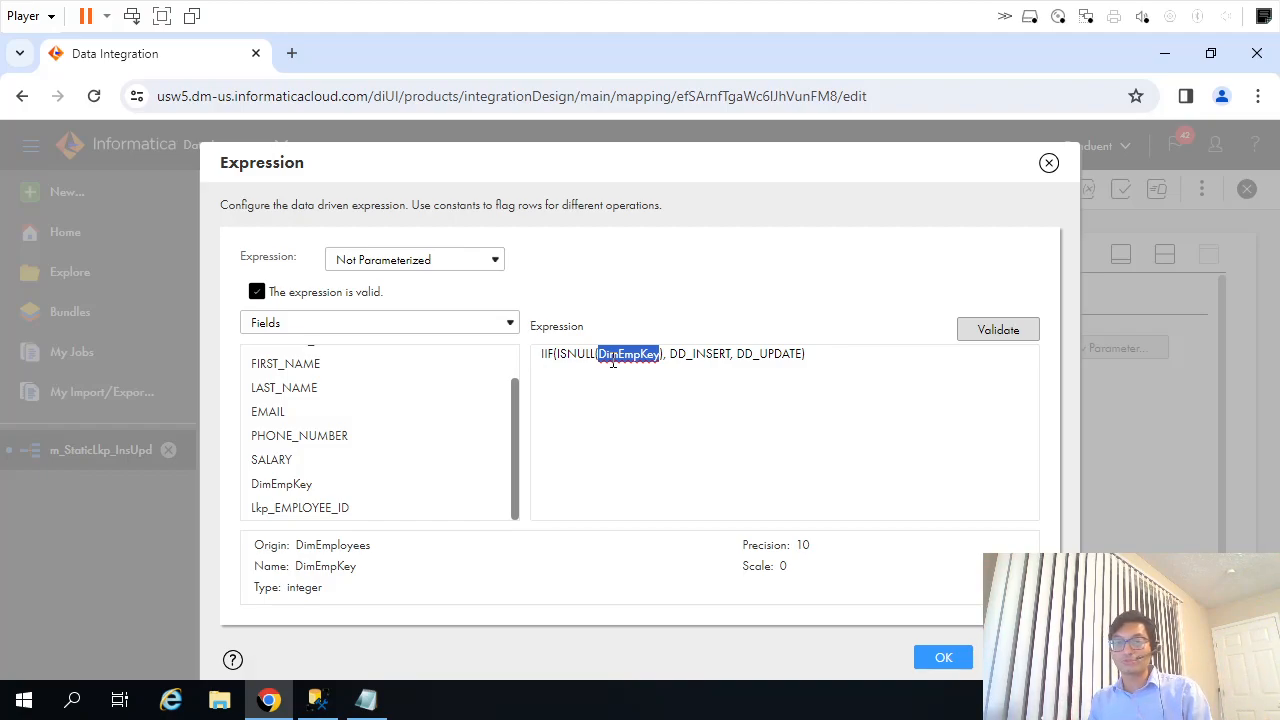
click(943, 657)
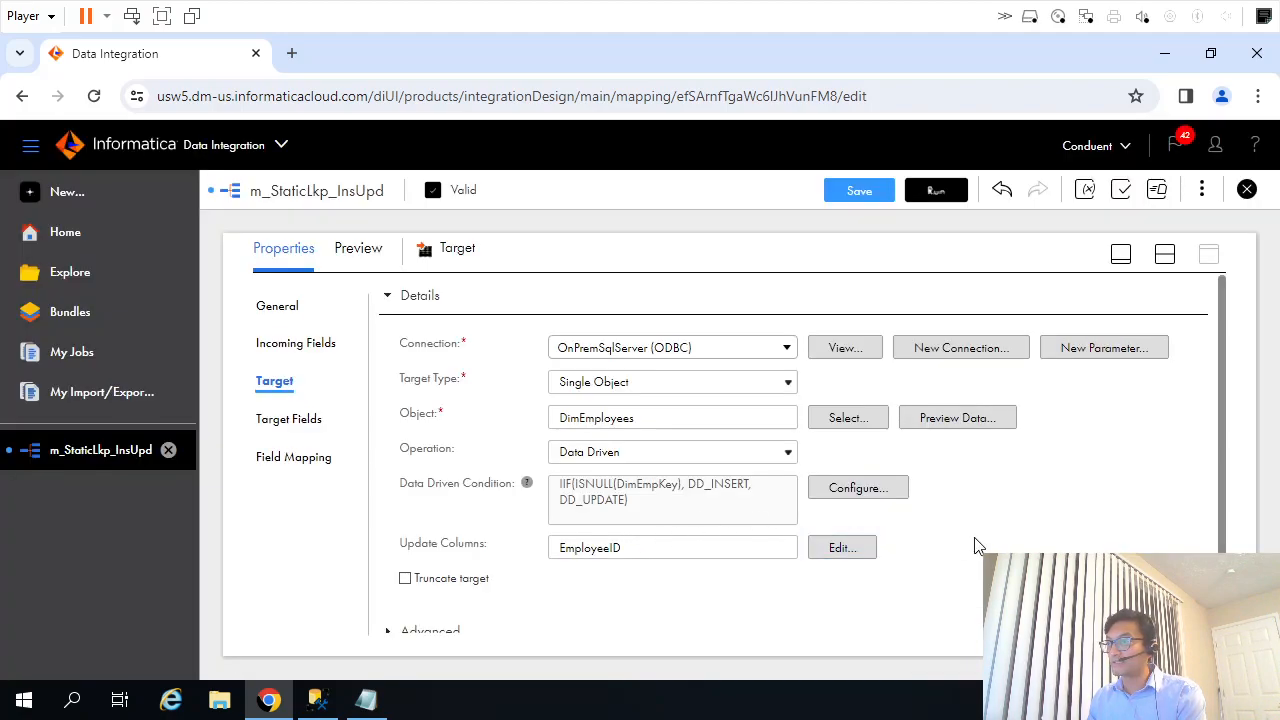
Save and run the m_StaticLkp_InsUpd mapping, and refresh its job status in My Jobs until the run completes.
click(855, 198)
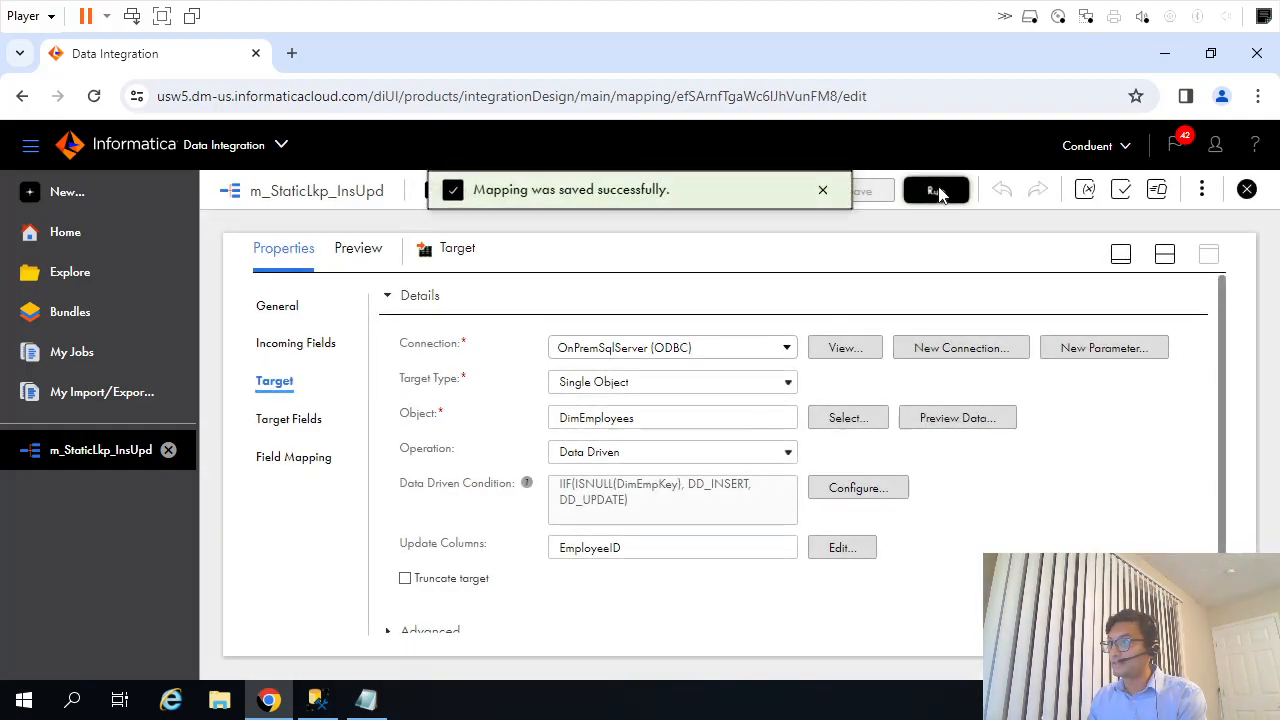
click(936, 191)
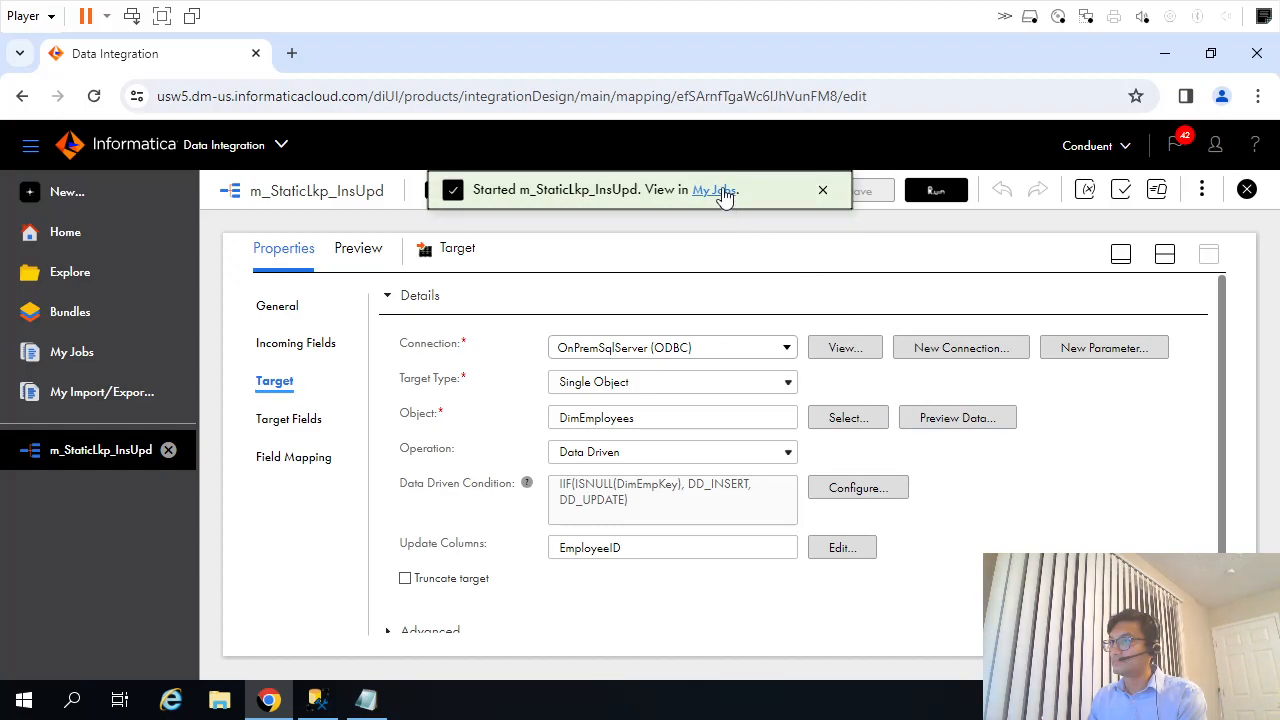
click(714, 190)
click(954, 254)
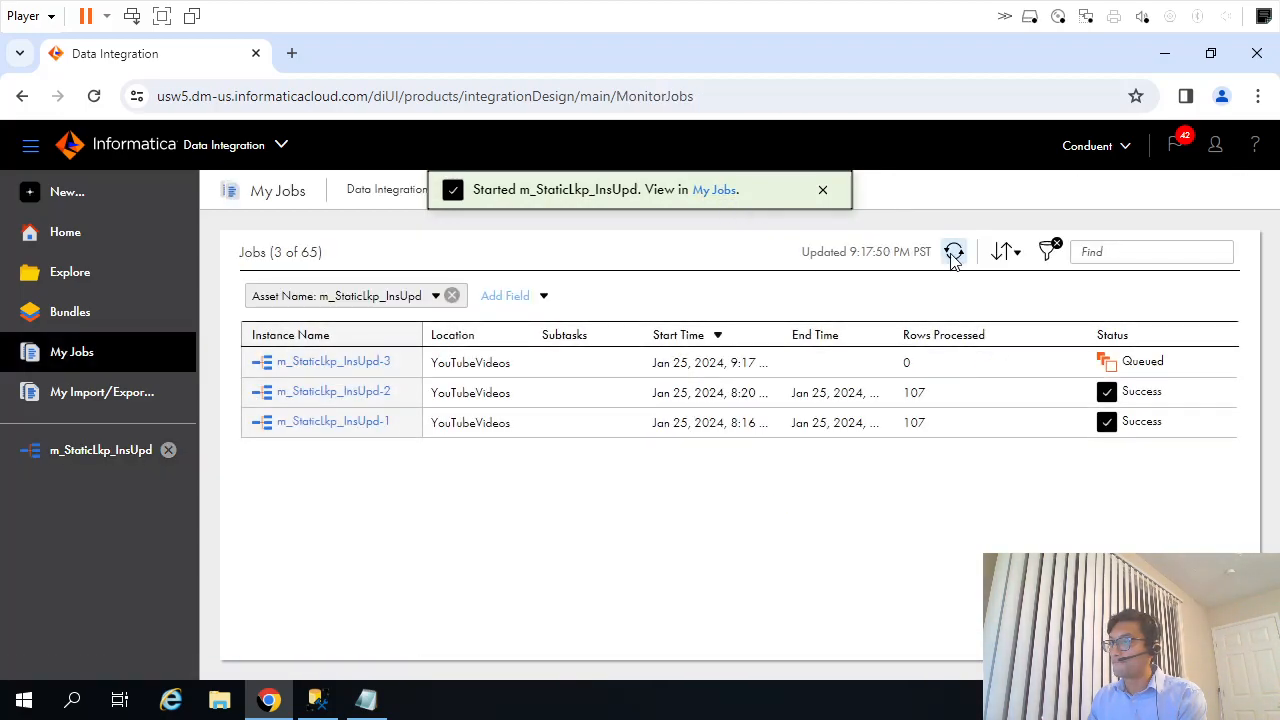
click(954, 254)
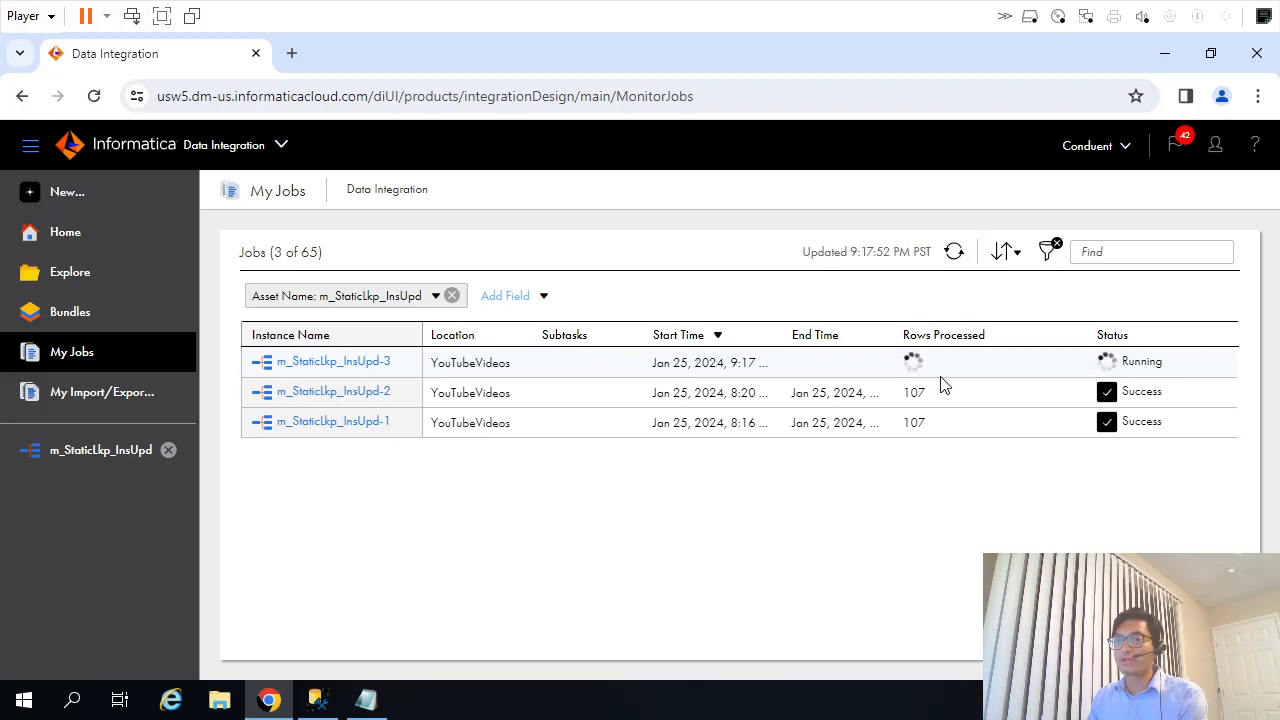
click(955, 253)
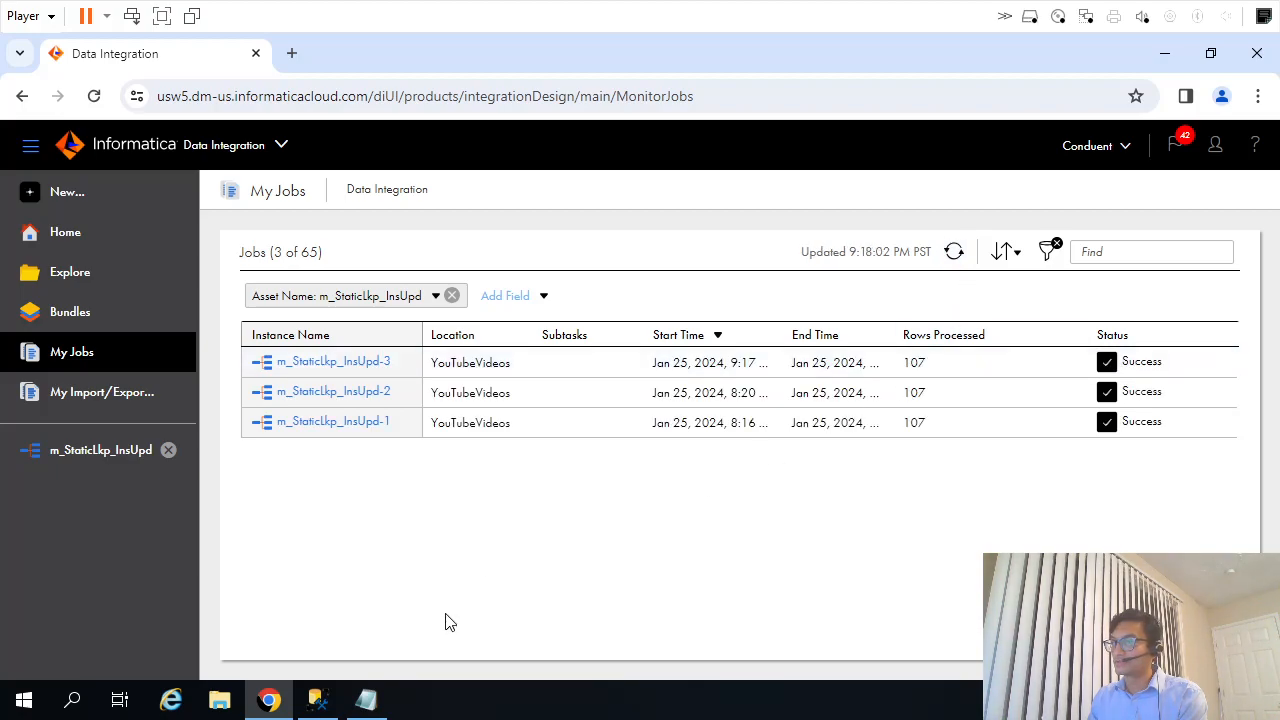
Switch to SQL Server Management Studio, run the dbo.DimEmployees target query for EMPLOYEEID 107 and check the Salary value.
click(330, 702)
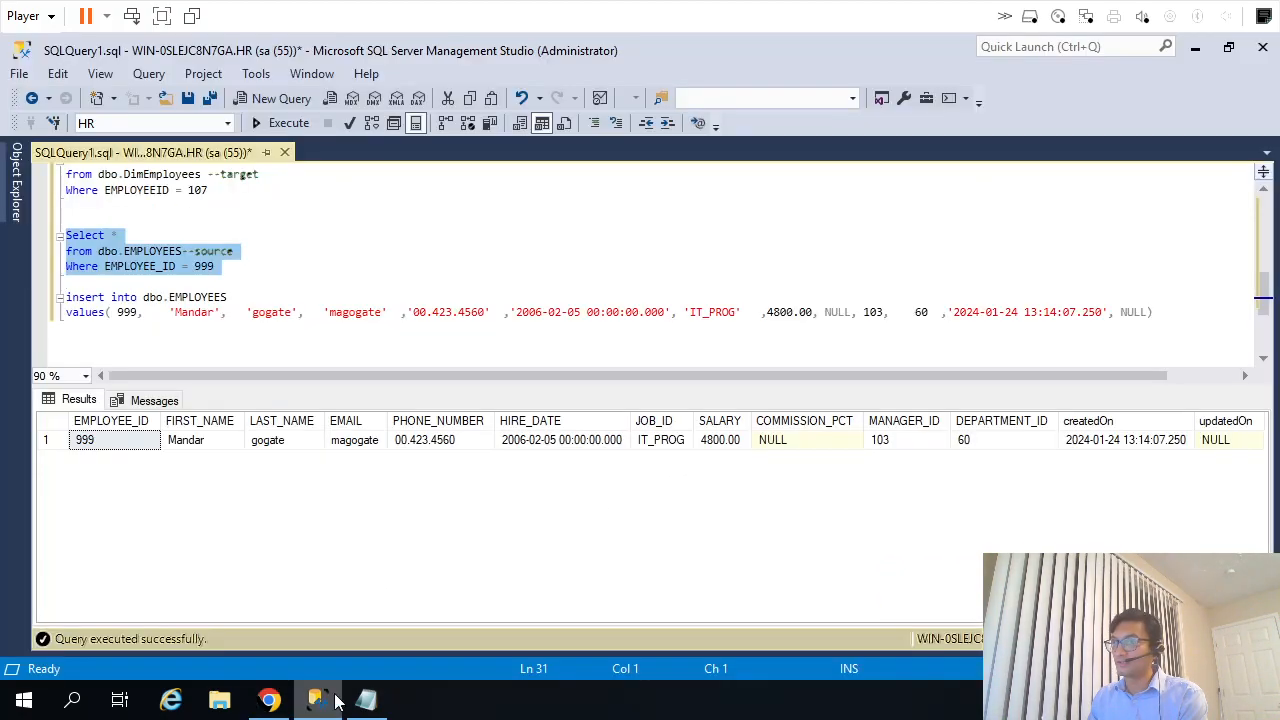
click(253, 276)
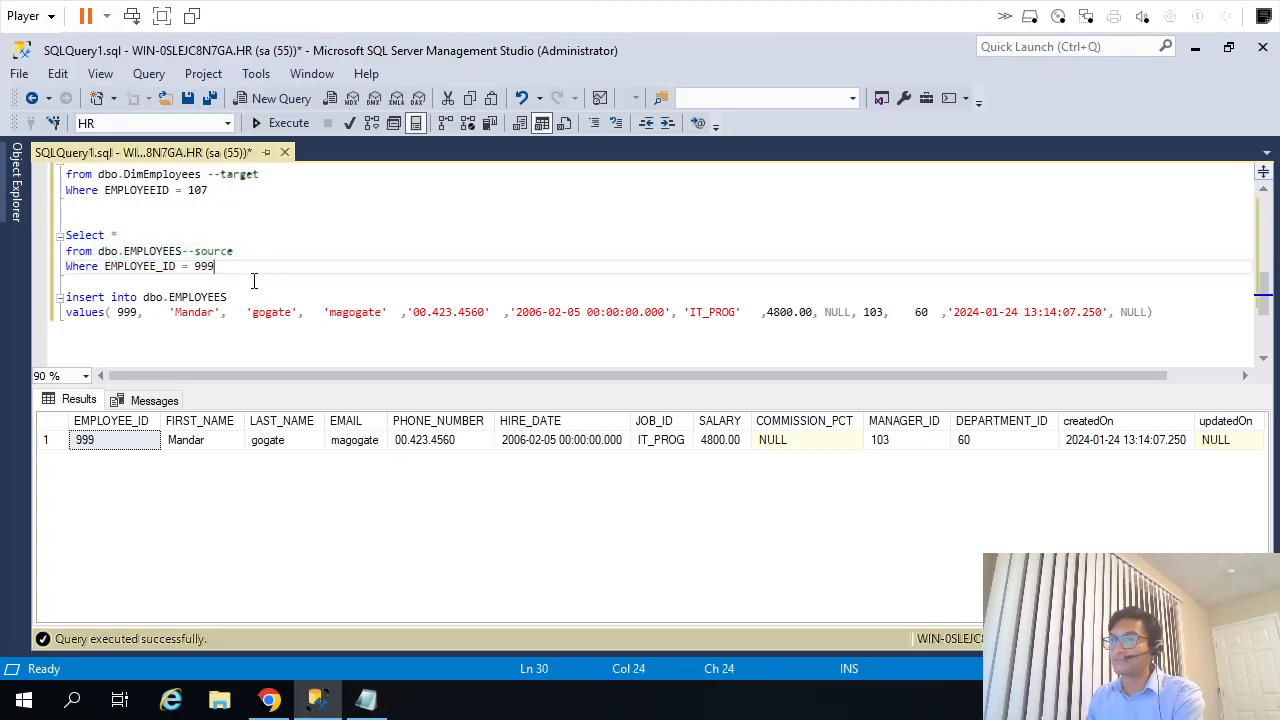
scroll(275, 271, up, 1)
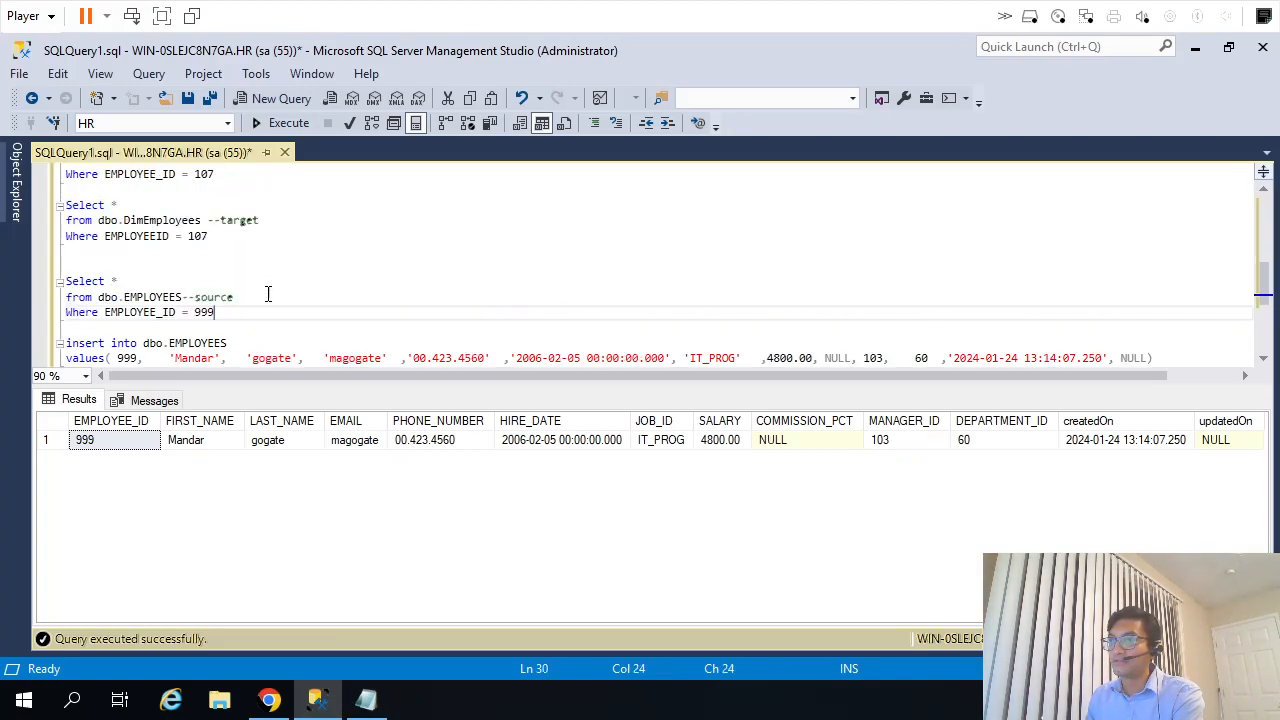
drag(237, 243, 64, 205)
key(F5)
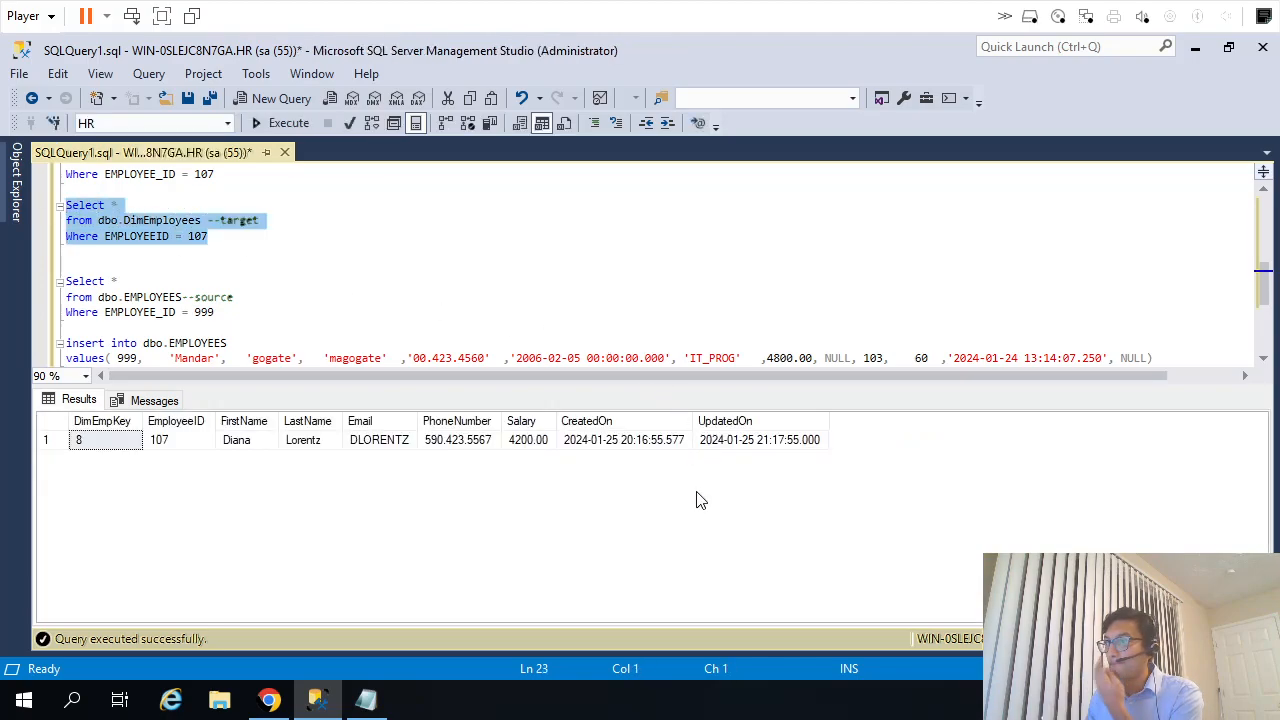
click(527, 445)
Set the EMPLOYEEID filter of the dbo.DimEmployees target query to 999 and run it.
click(360, 280)
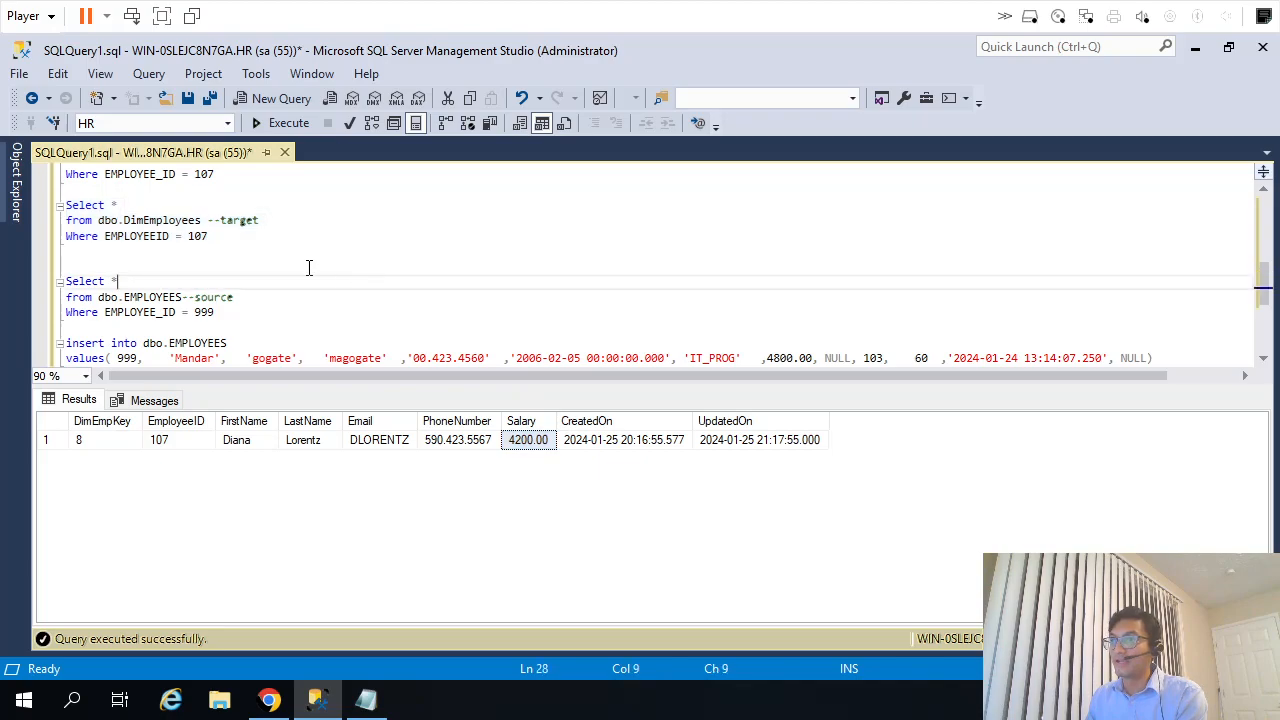
double_click(208, 314)
key(ctrl+c)
double_click(197, 236)
key(ctrl+v)
drag(208, 236, 40, 205)
key(F5)
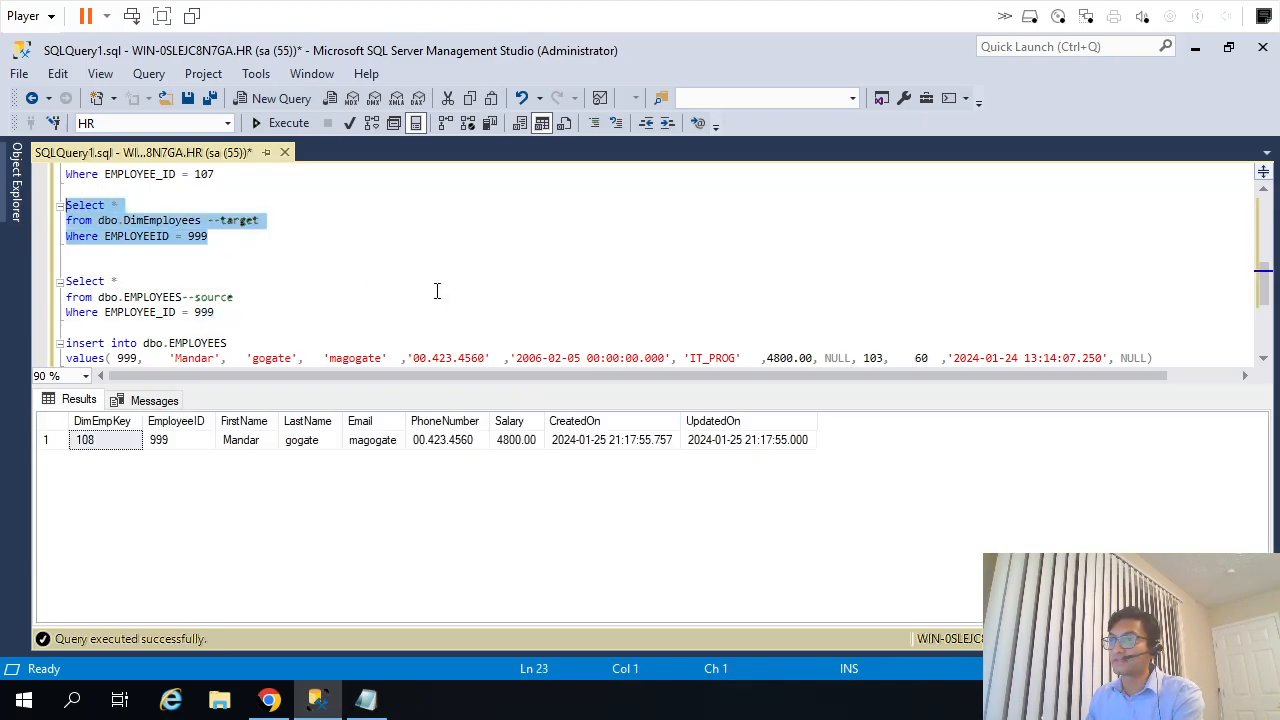
Replace * with Count(*) in the dbo.DimEmployees query and run it with the EMPLOYEEID 999 filter.
click(165, 205)
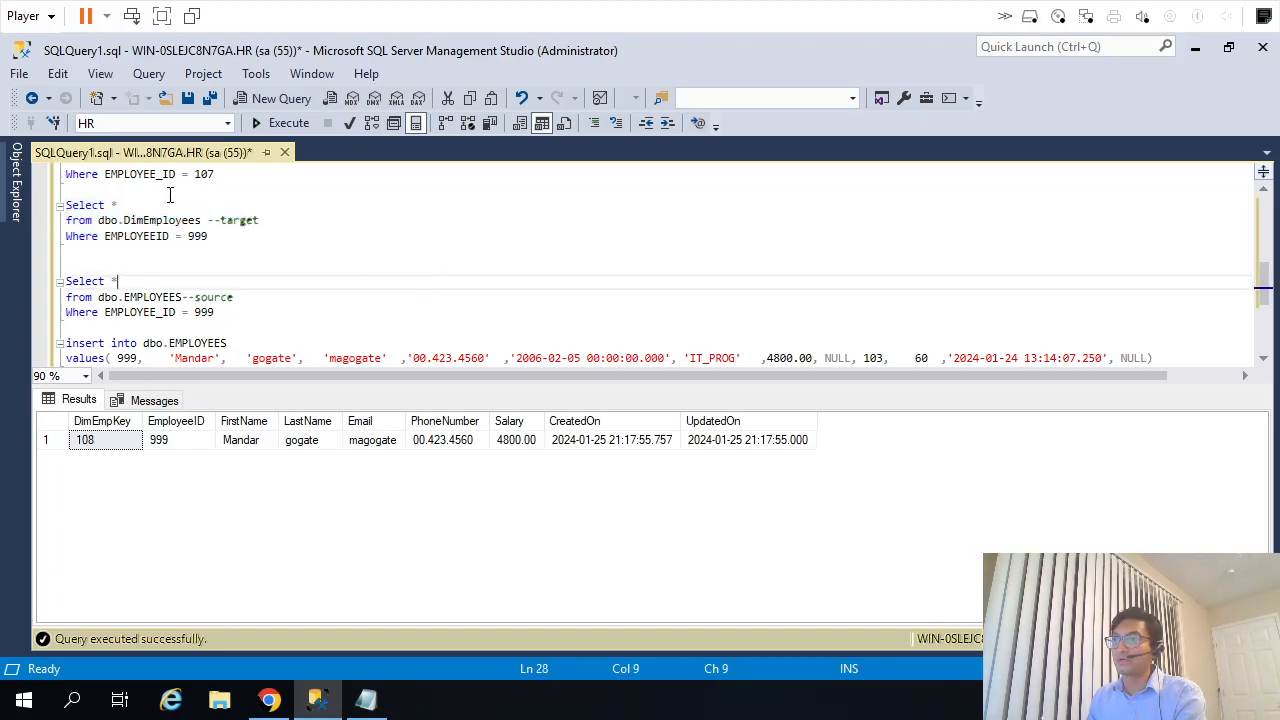
key(BackSpace)
text(Count(*))
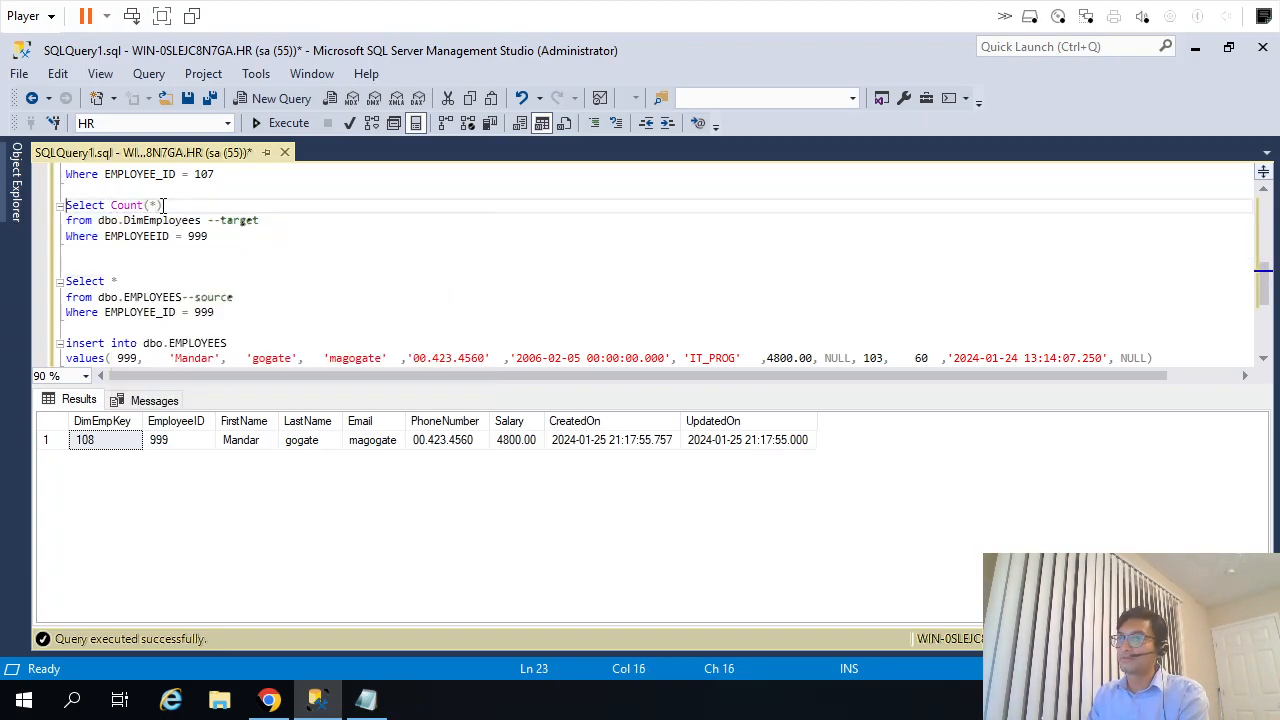
key(Home)
key(shift+Down)
key(shift+Down)
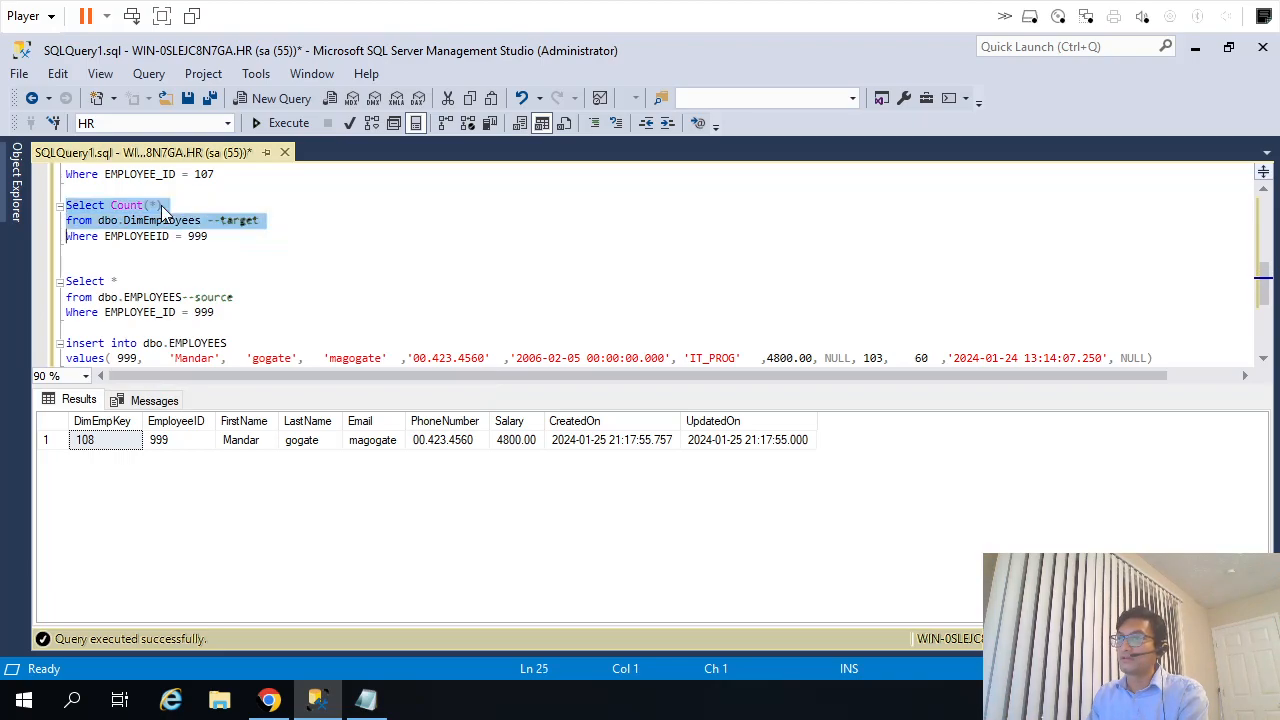
key(shift+End)
key(F5)
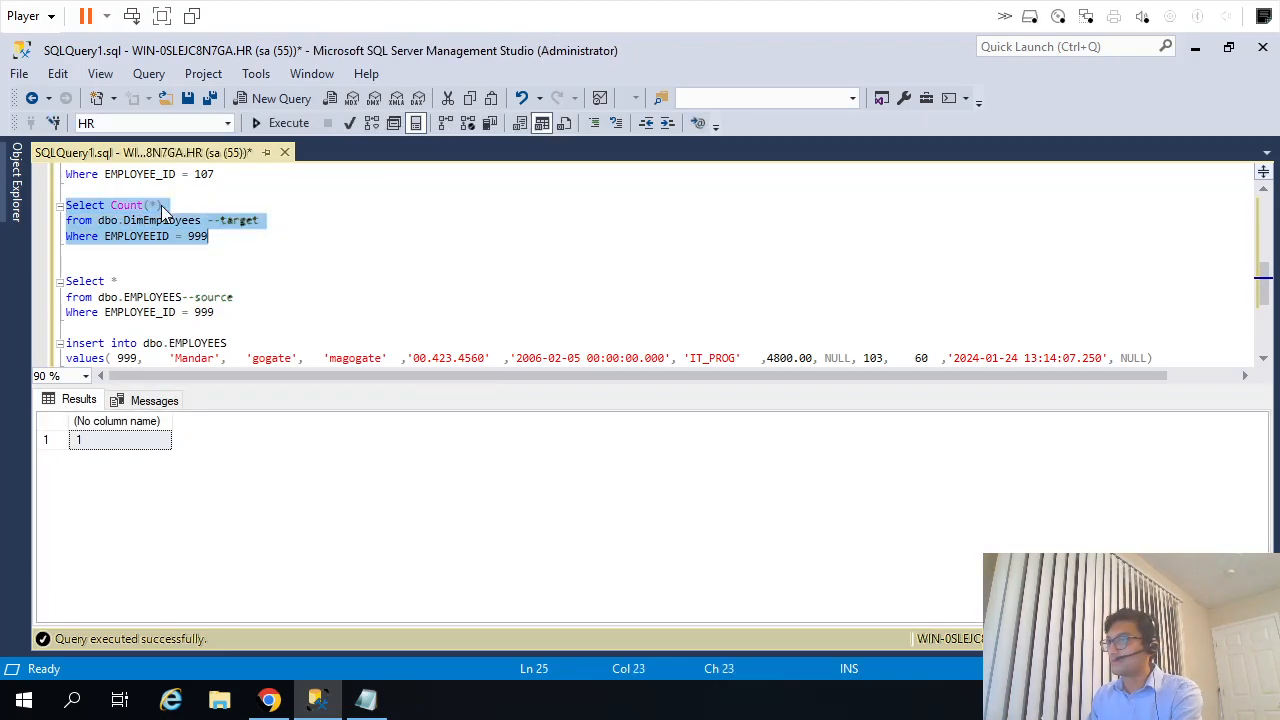
Run the Count(*) query on dbo.DimEmployees without its Where clause to count all target rows.
key(shift+Up)
key(shift+End)
key(F5)
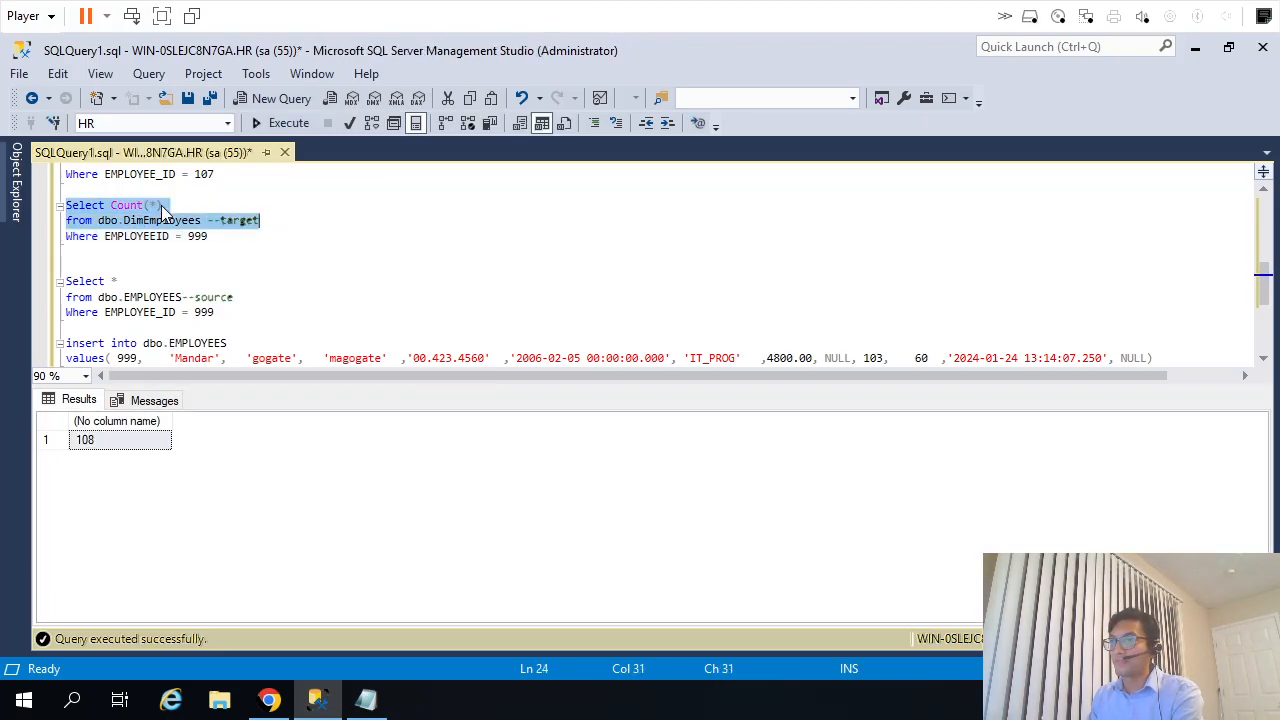
Restore Select * in the dbo.DimEmployees query and run it without the Where clause to list all target rows.
click(161, 205)
key(shift+Left)
key(shift+Left)
key(shift+Left)
key(shift+Left)
key(shift+Left)
key(shift+Left)
key(shift+Left)
key(shift+Left)
text(*)
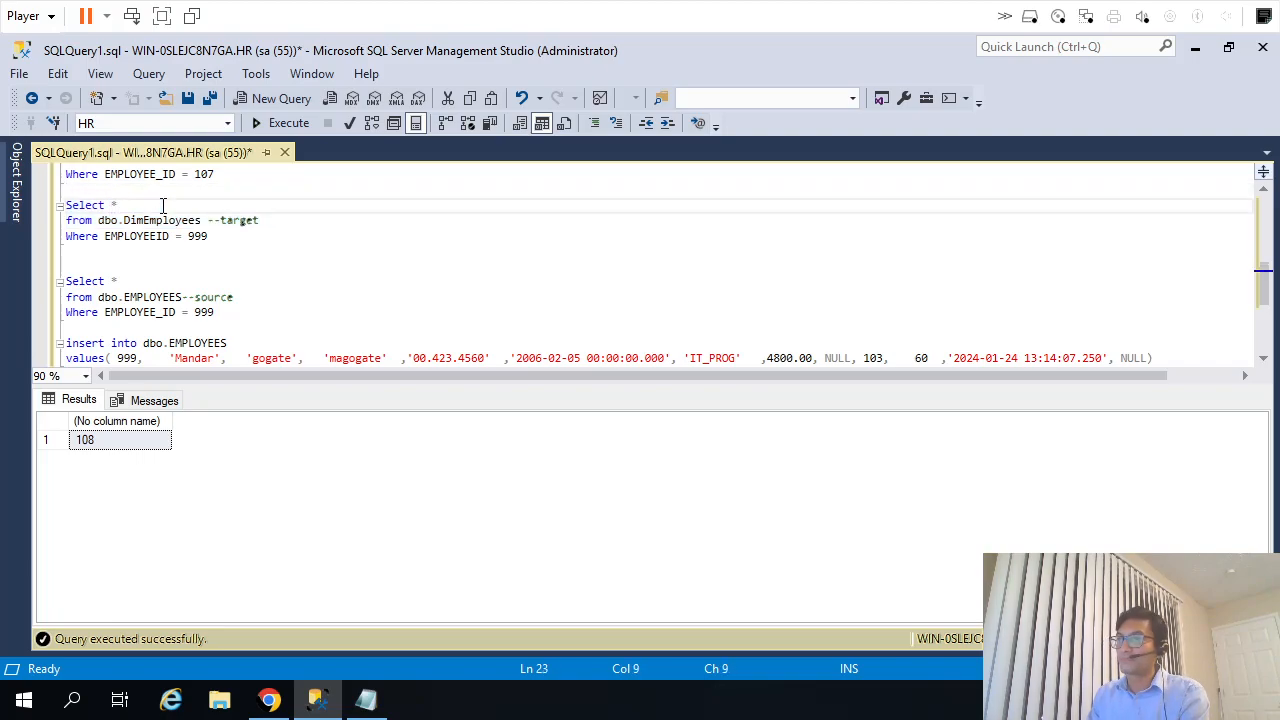
key(Home)
key(shift+Down)
key(shift+Down)
key(shift+End)
key(shift+Up)
key(shift+End)
key(F5)
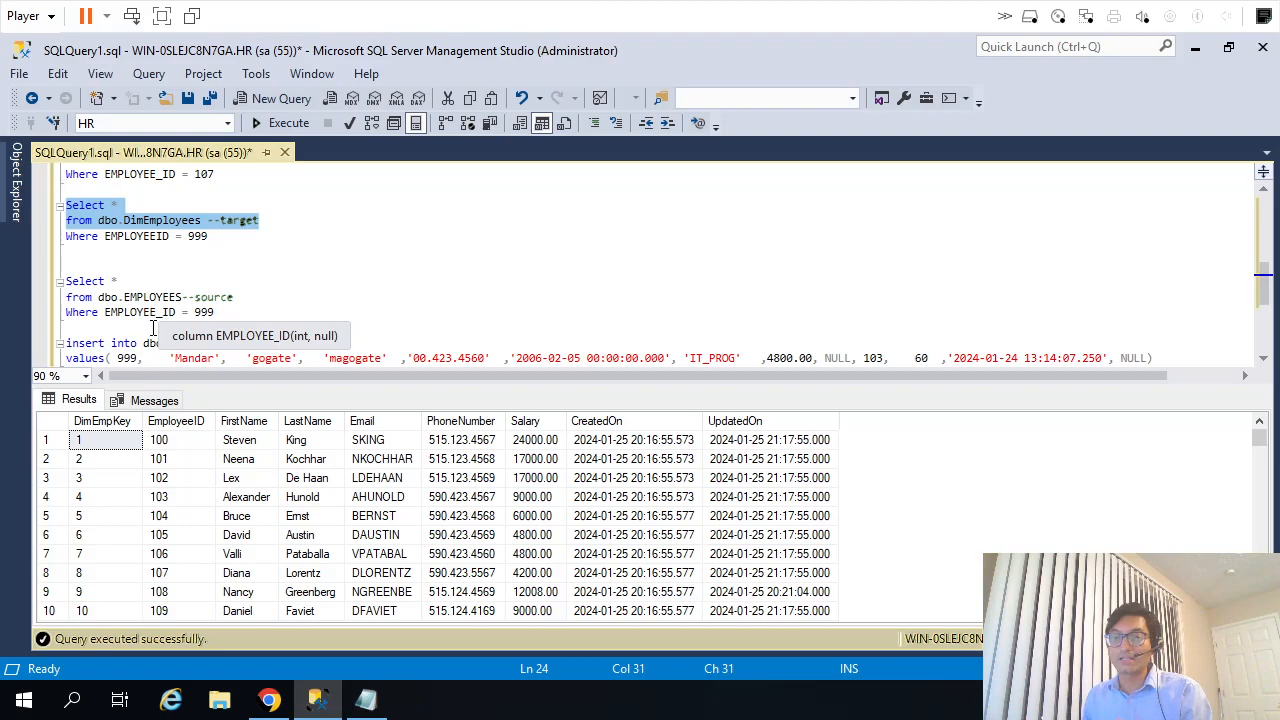
Switch to Informatica Data Integration, set the DimEmployees target operation of m_StaticLkp_InsUpd to Insert, and save the mapping.
click(269, 700)
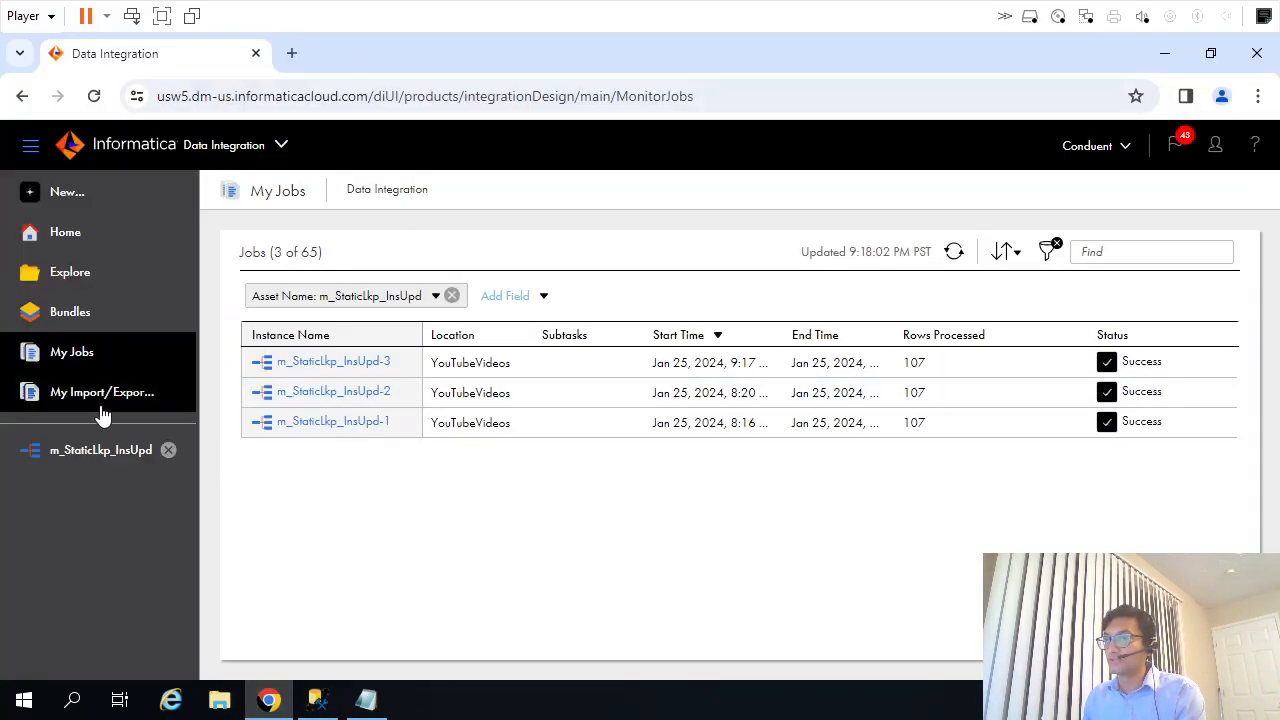
click(100, 450)
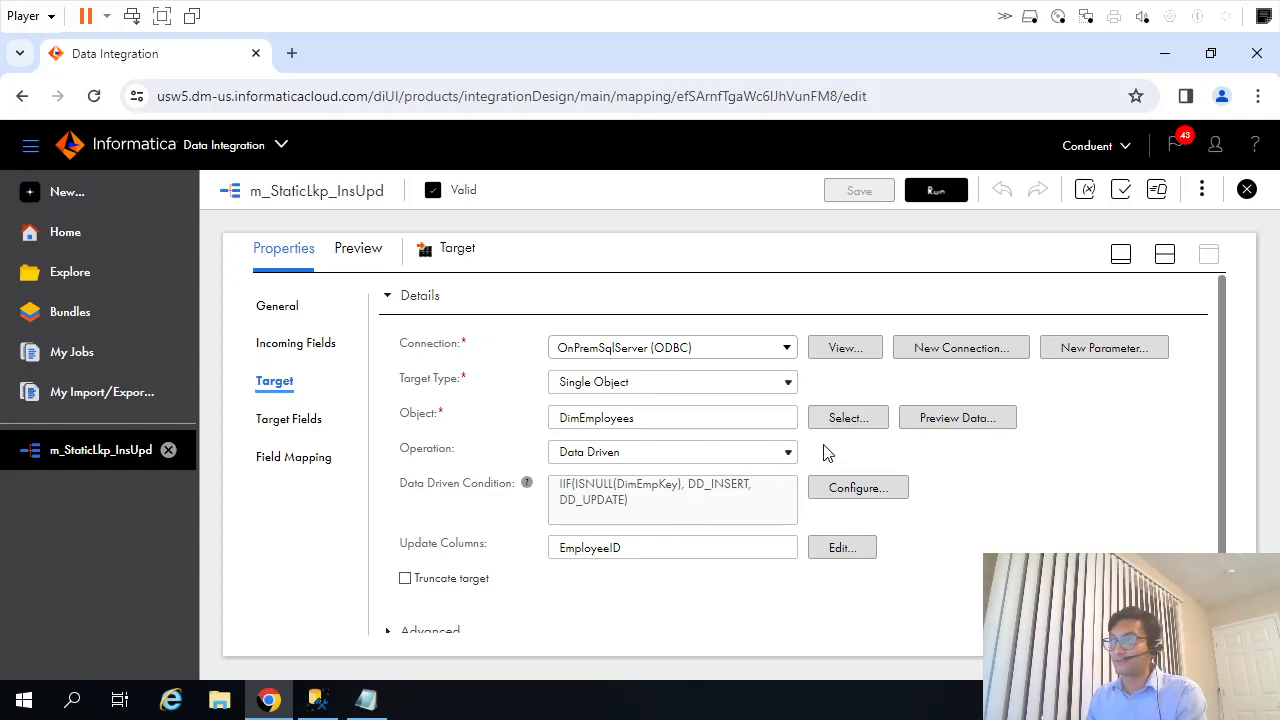
click(670, 450)
click(644, 477)
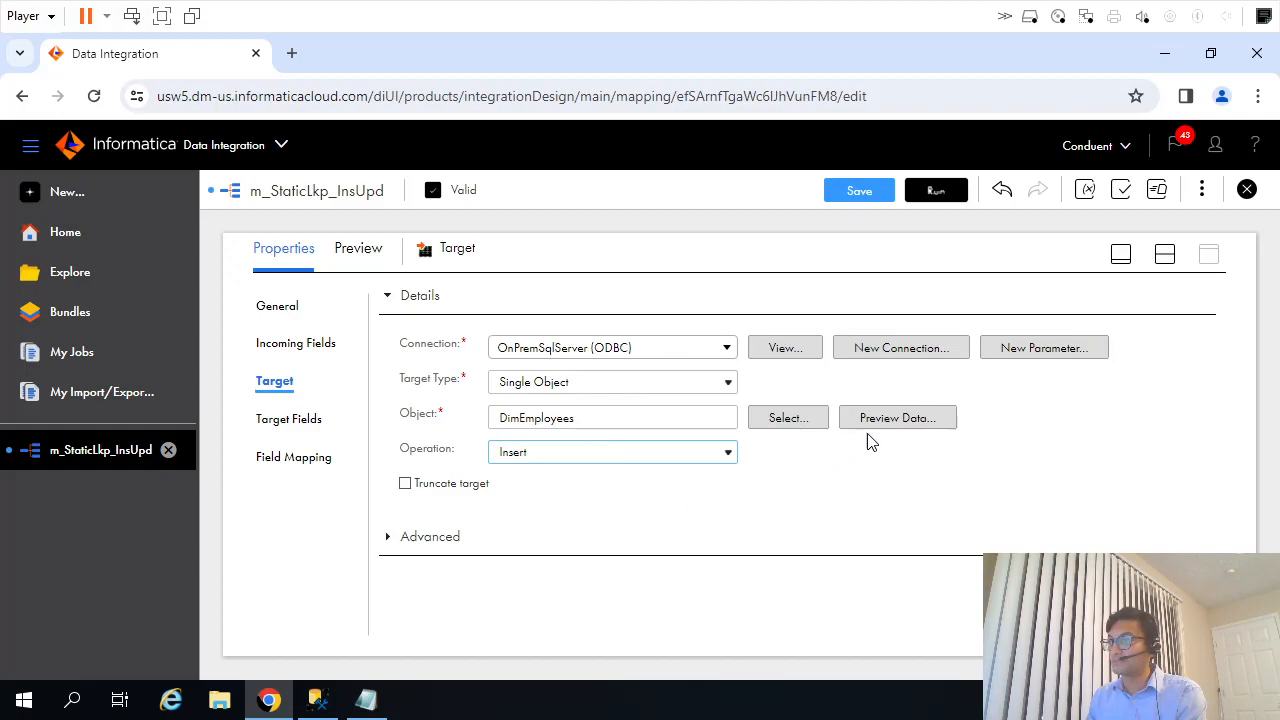
click(860, 192)
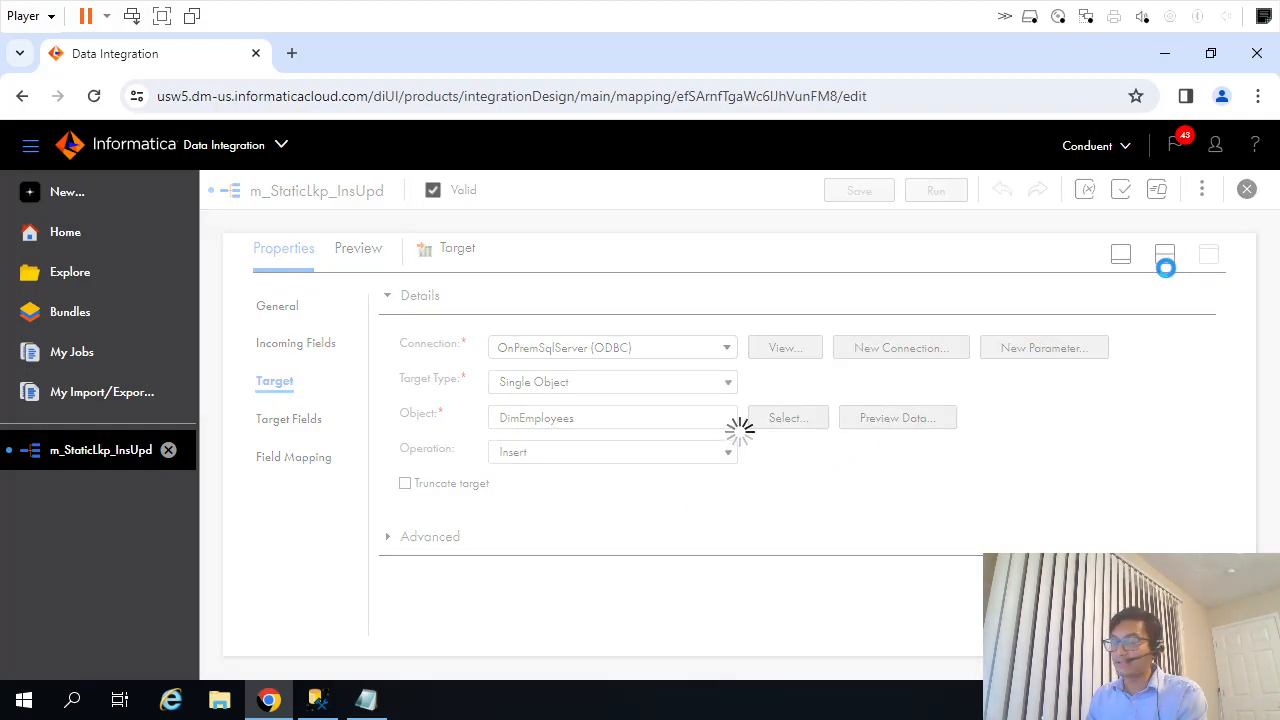
Move the Target transformation clear of Exp_UpdatedON on the mapping canvas and delete the link between them.
click(1166, 256)
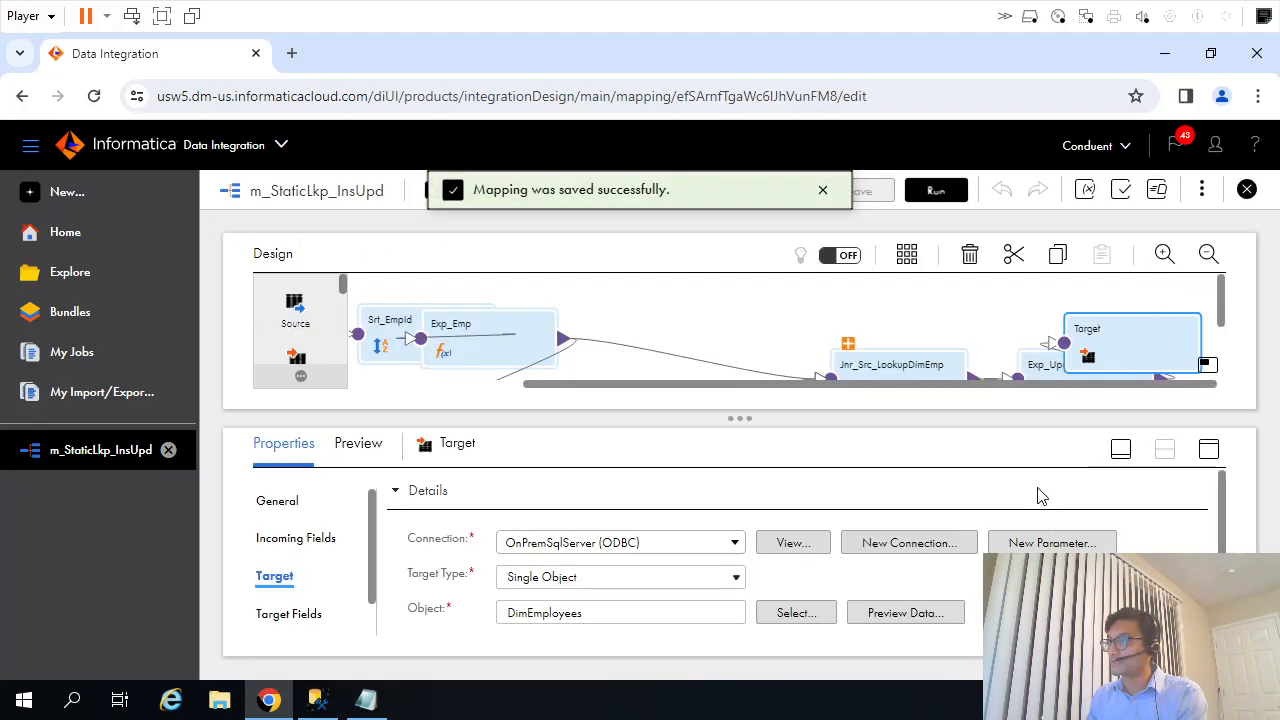
click(1208, 254)
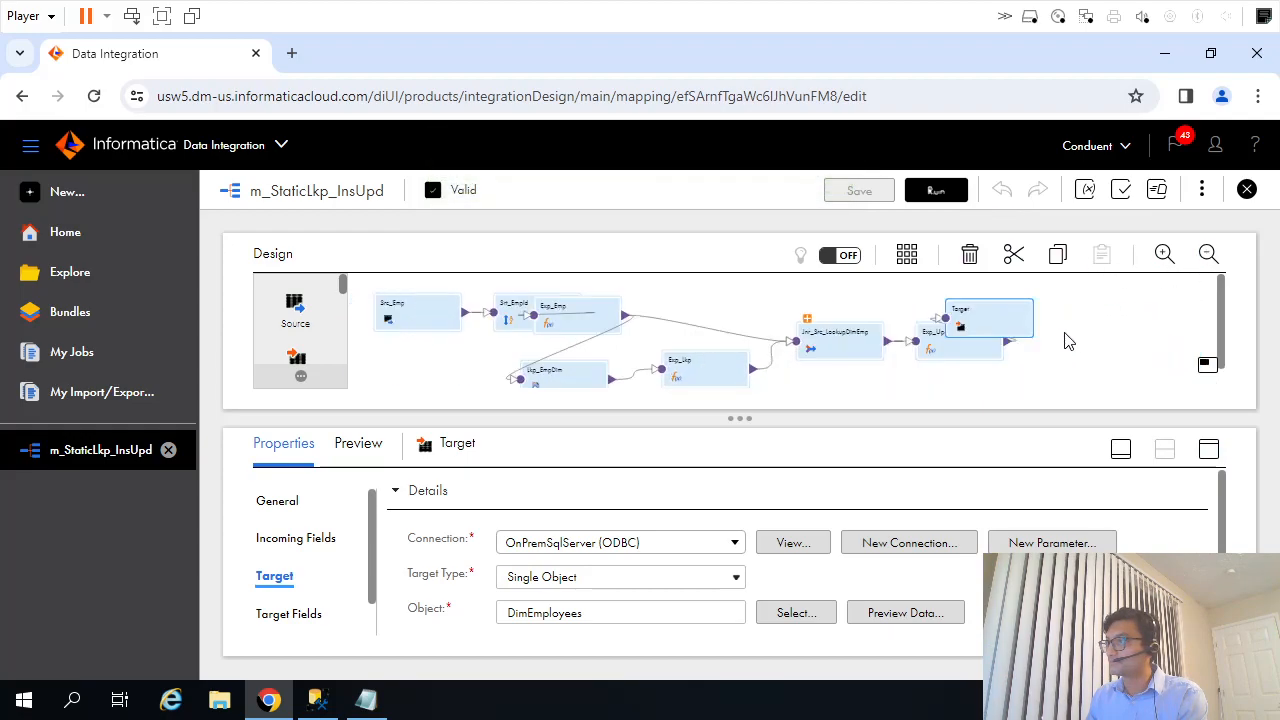
drag(1043, 323, 1128, 330)
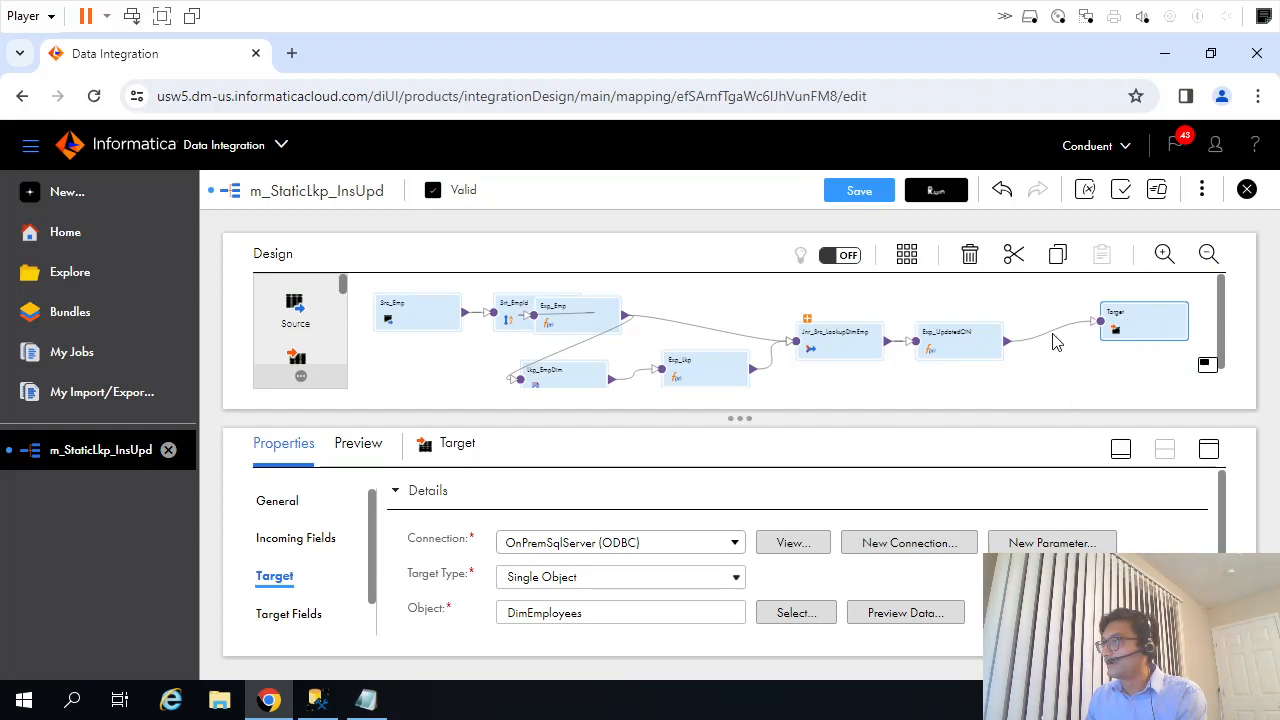
click(1050, 334)
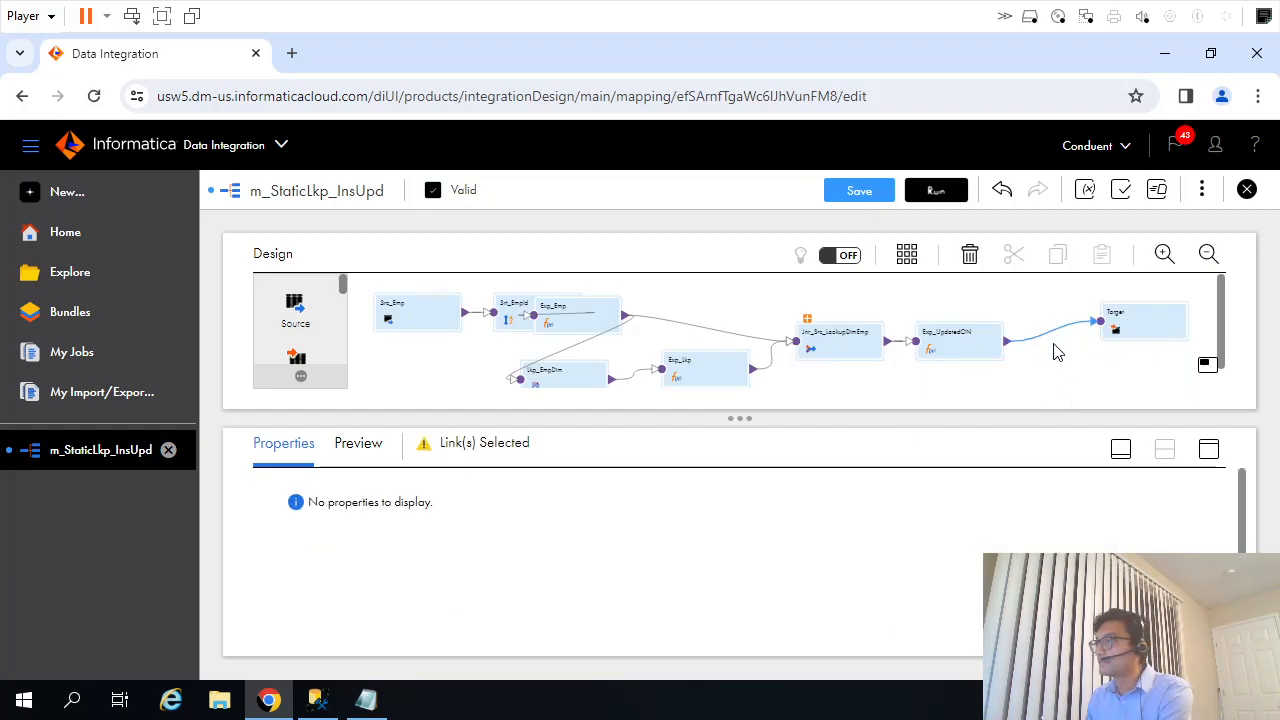
click(1038, 337)
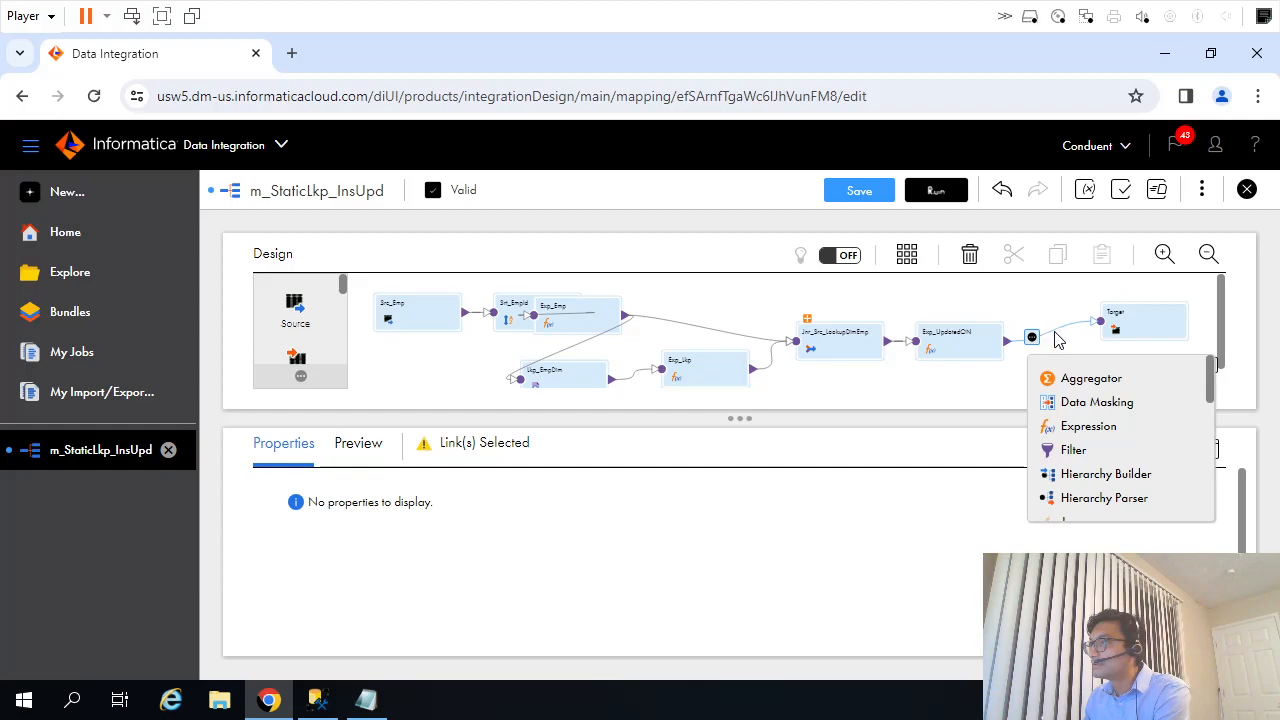
click(1057, 338)
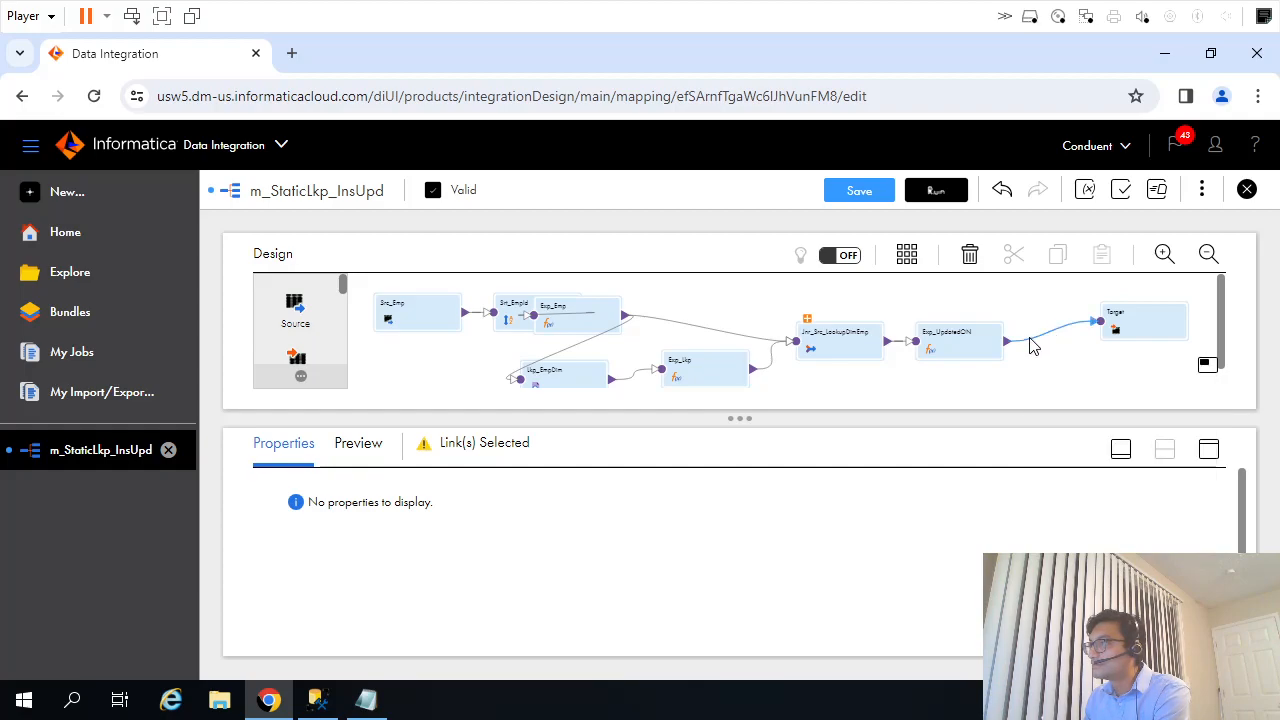
key(Delete)
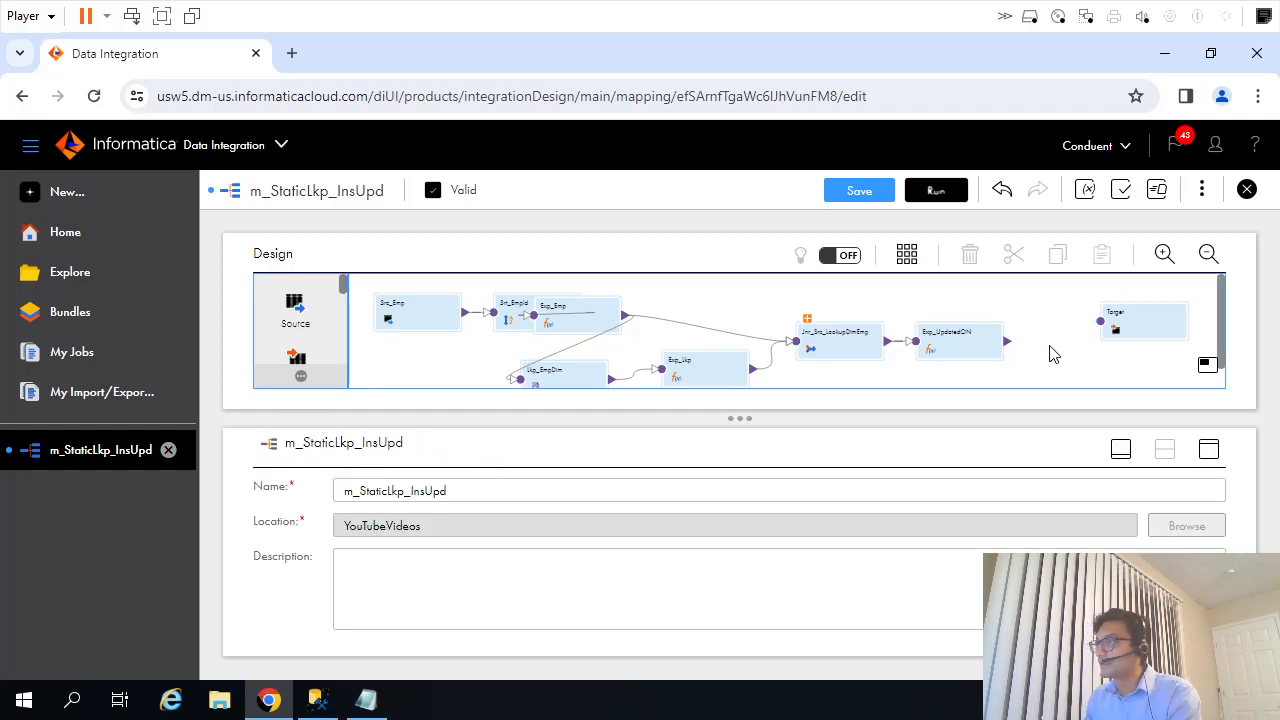
Add a Router transformation to the mapping canvas and place it just below the Target.
scroll(310, 360, down, 2)
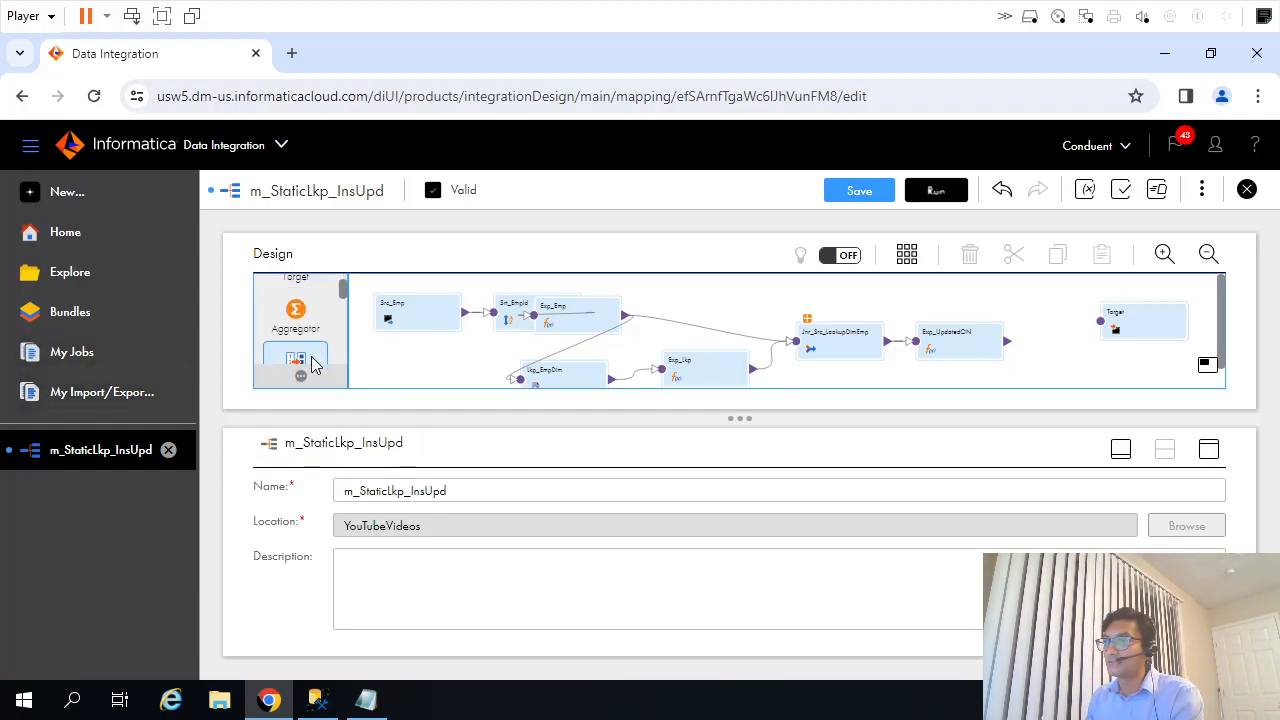
click(1121, 449)
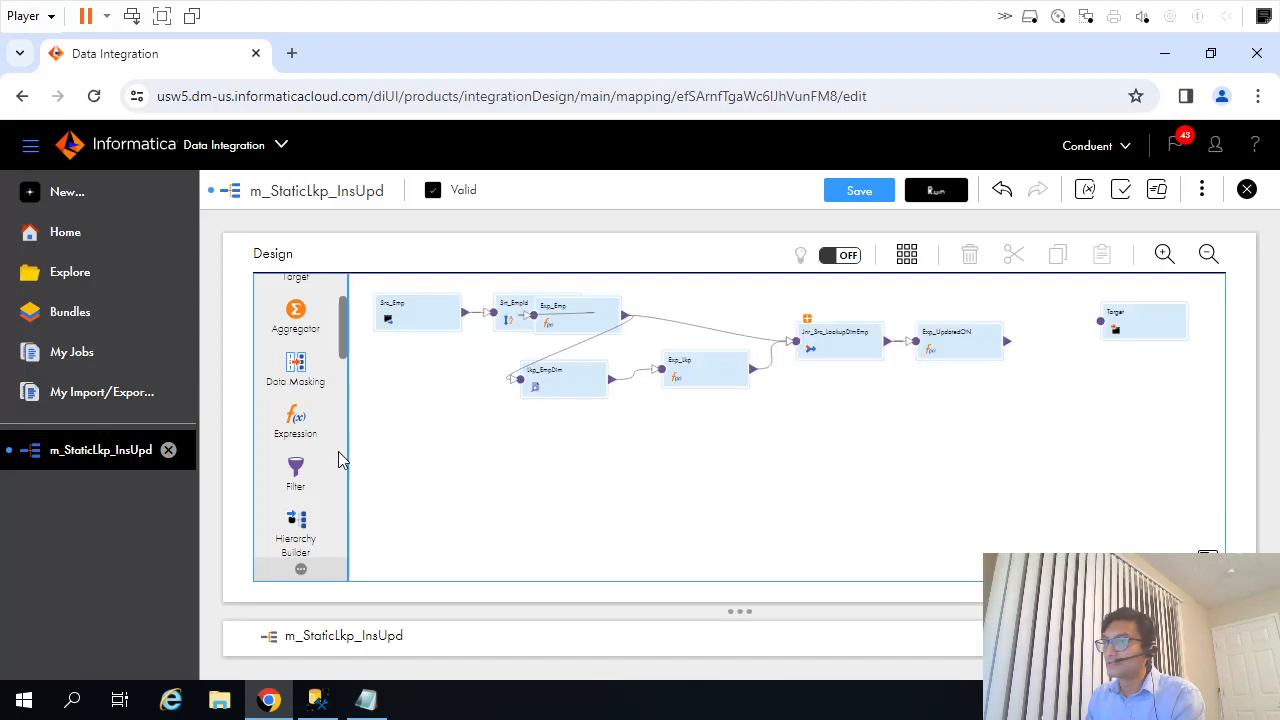
scroll(313, 465, up, 2)
scroll(313, 466, down, 2)
scroll(313, 465, down, 5)
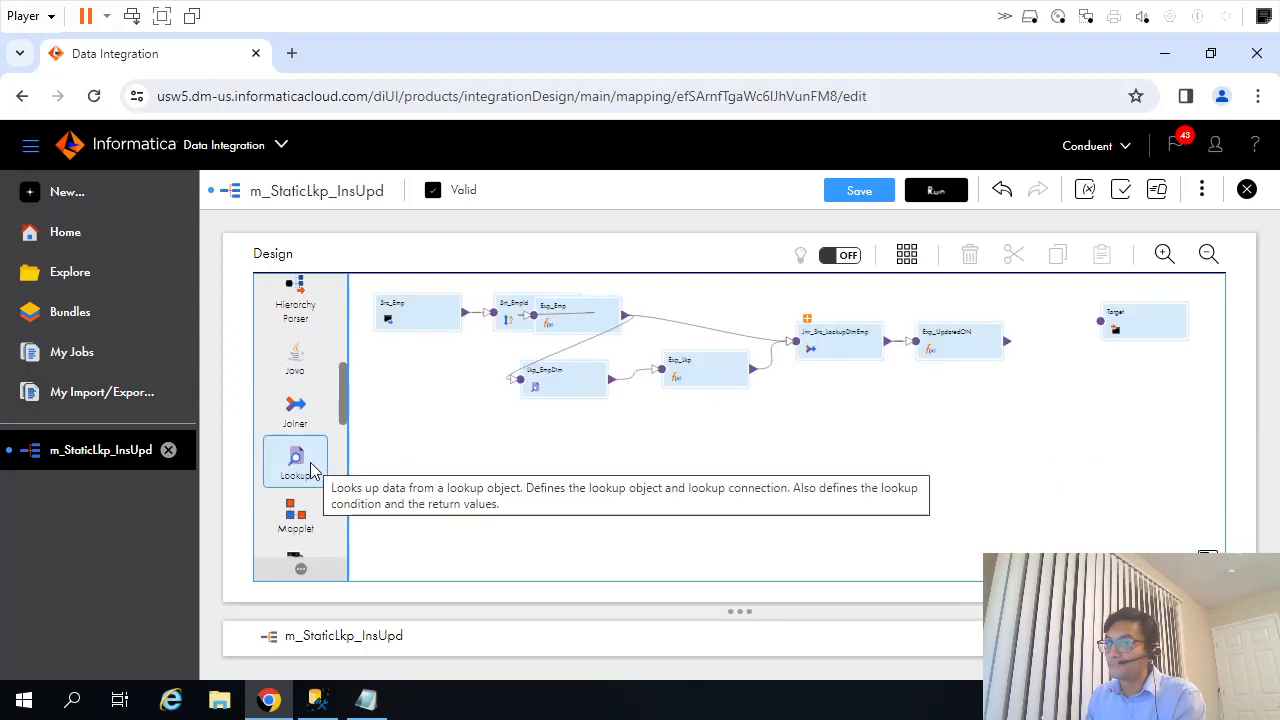
scroll(315, 465, down, 2)
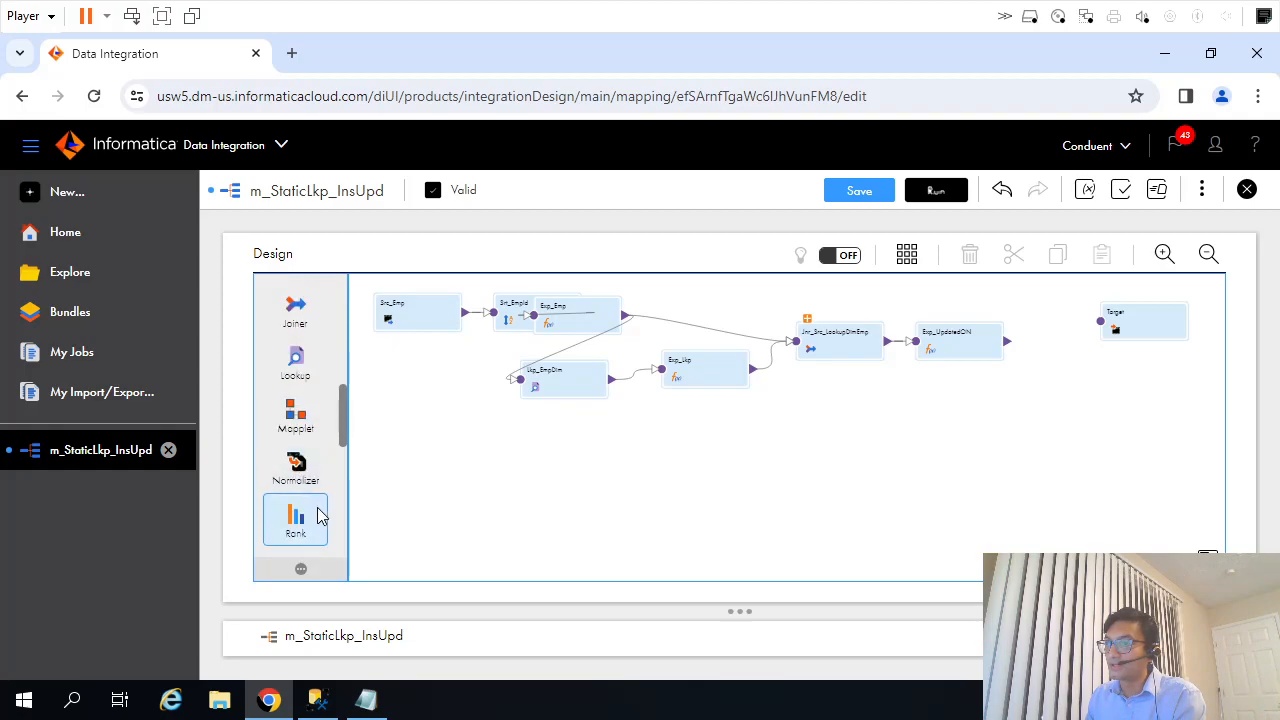
scroll(318, 516, down, 3)
drag(295, 375, 972, 402)
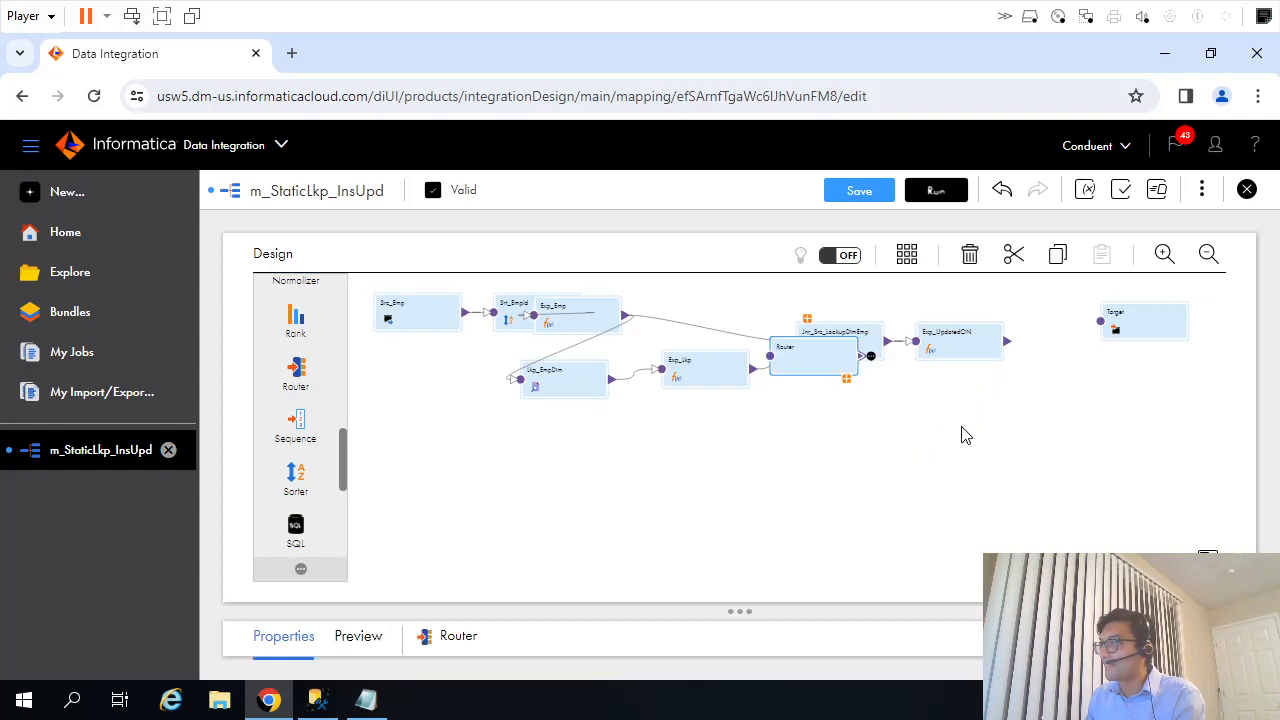
drag(805, 362, 1058, 385)
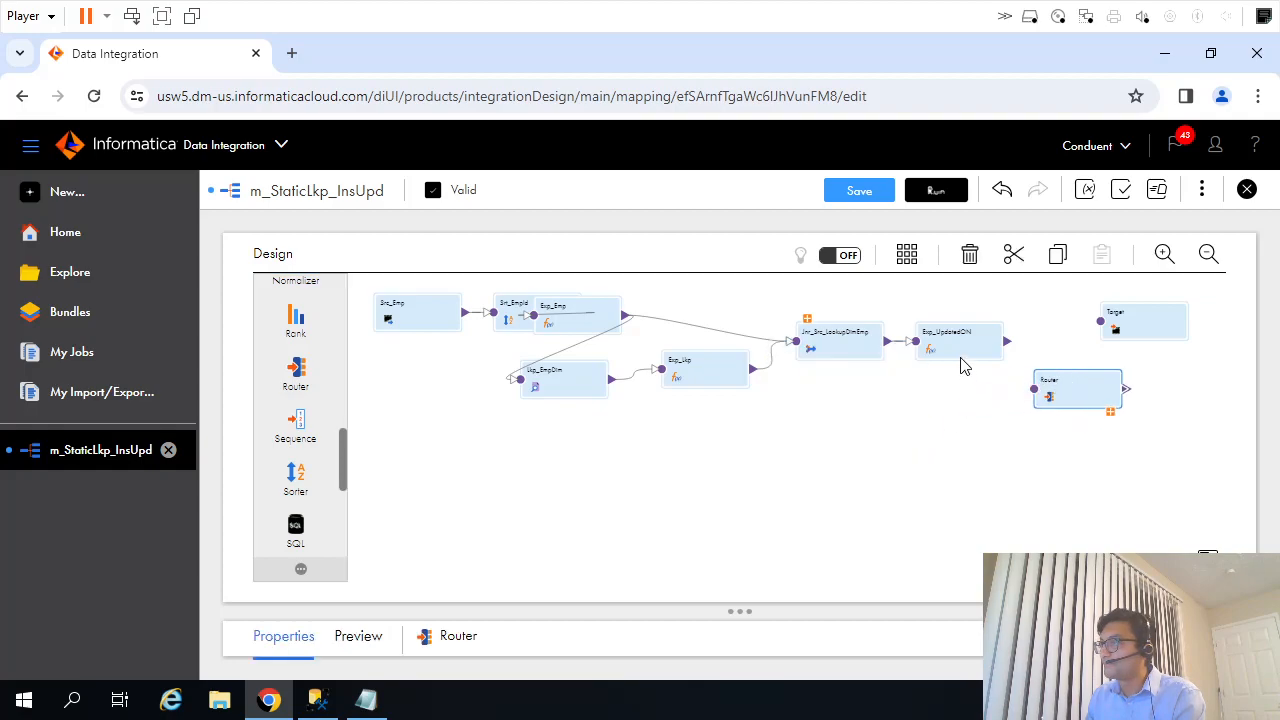
Move Exp_UpdatedON below the Jnr_Src_LookupDimEmp joiner and link its output to the Router.
drag(960, 345, 929, 425)
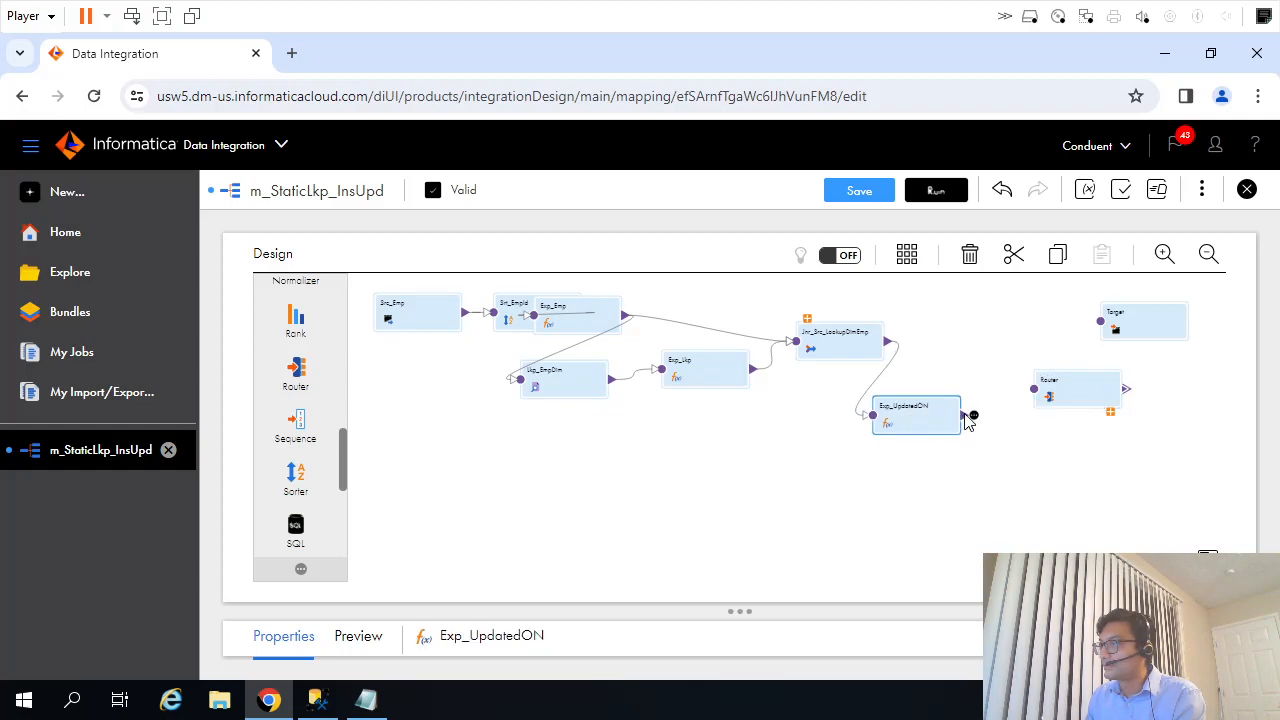
drag(963, 419, 1040, 396)
click(1055, 389)
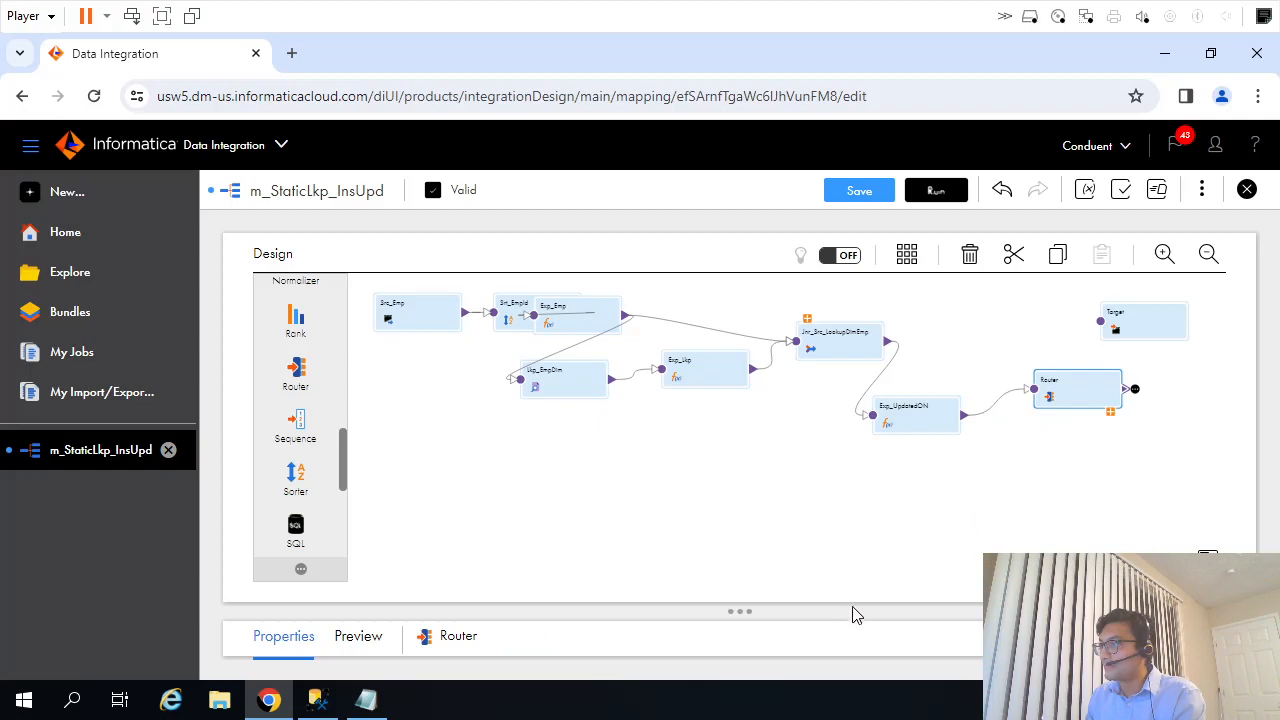
Rename the Router transformation as Rtr_Insert_Update.
drag(771, 613, 797, 440)
drag(551, 527, 445, 527)
text(Rtr_Insert)
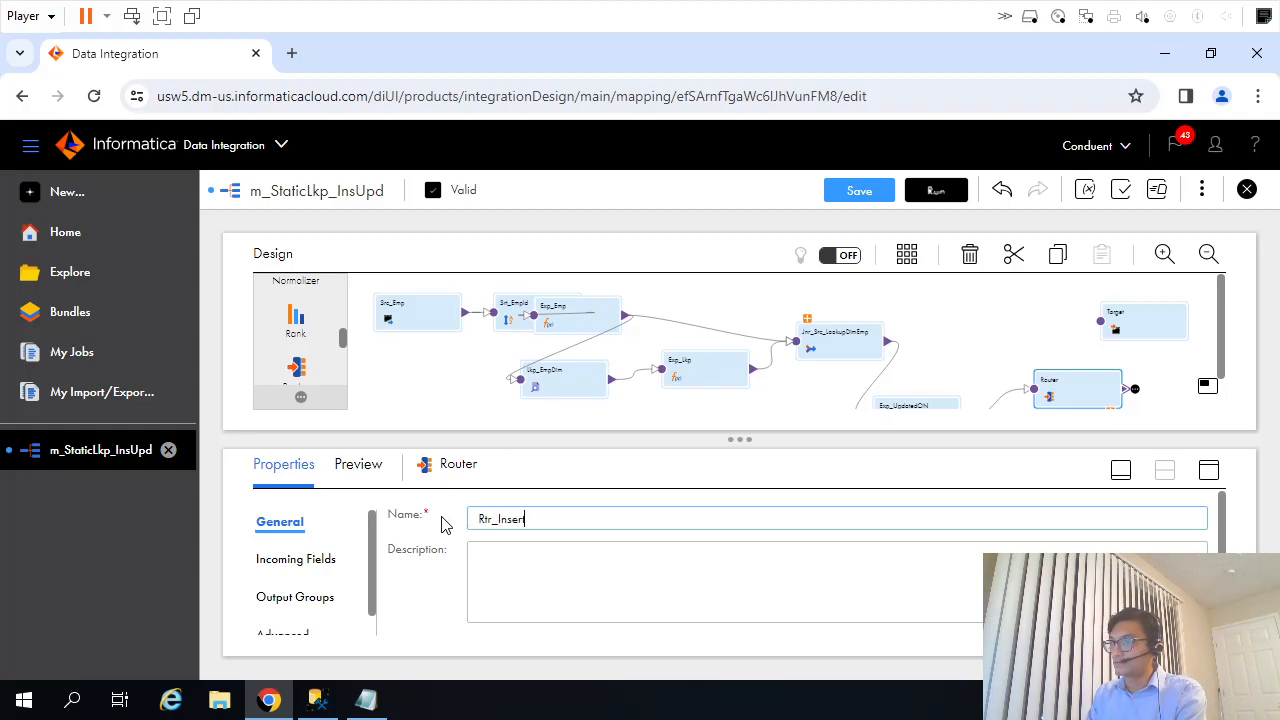
text(_Update)
Add two output groups to Rtr_Insert_Update and name them Insert and Update.
click(1208, 470)
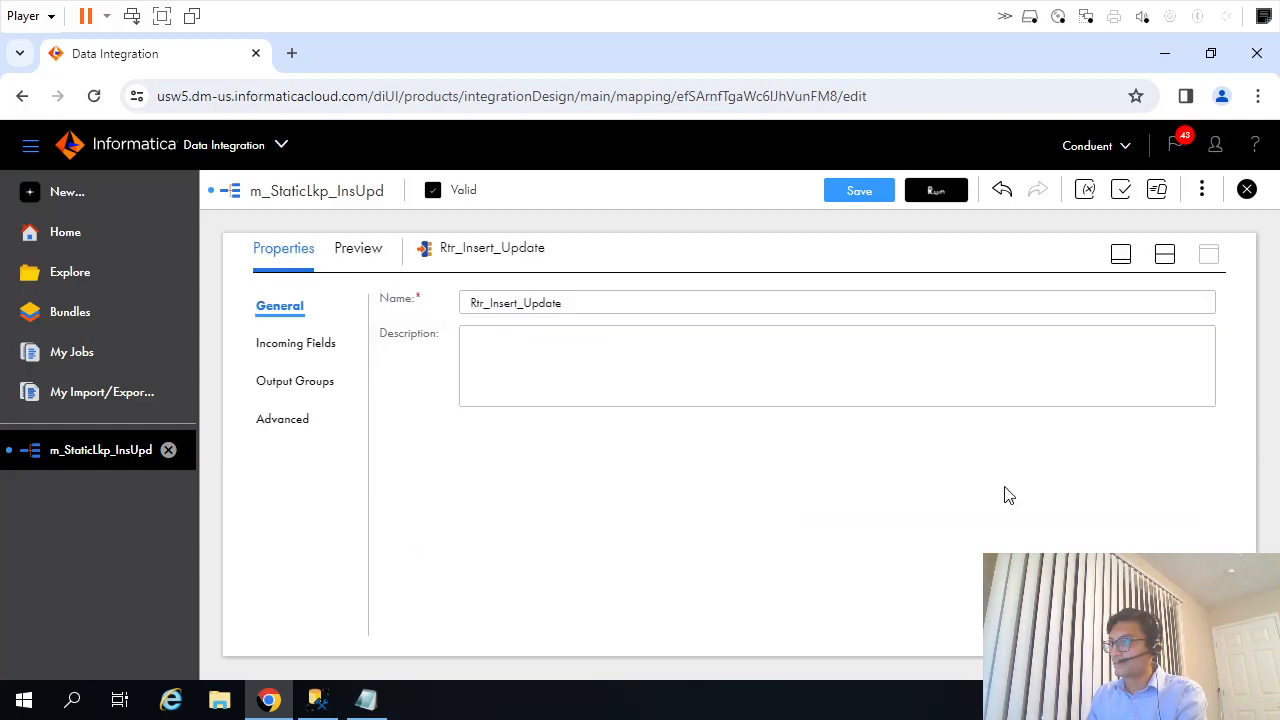
click(300, 383)
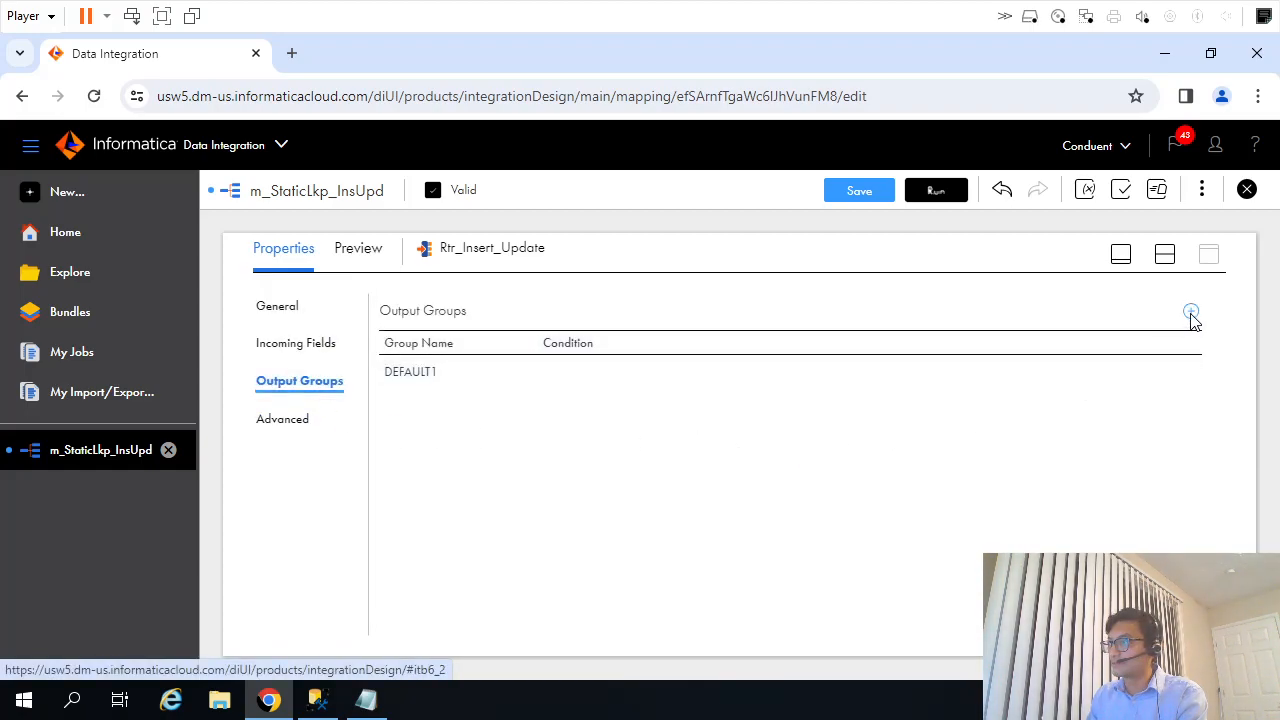
click(1191, 312)
click(1191, 312)
click(450, 403)
drag(450, 403, 369, 392)
text(Insert)
click(444, 430)
click(443, 430)
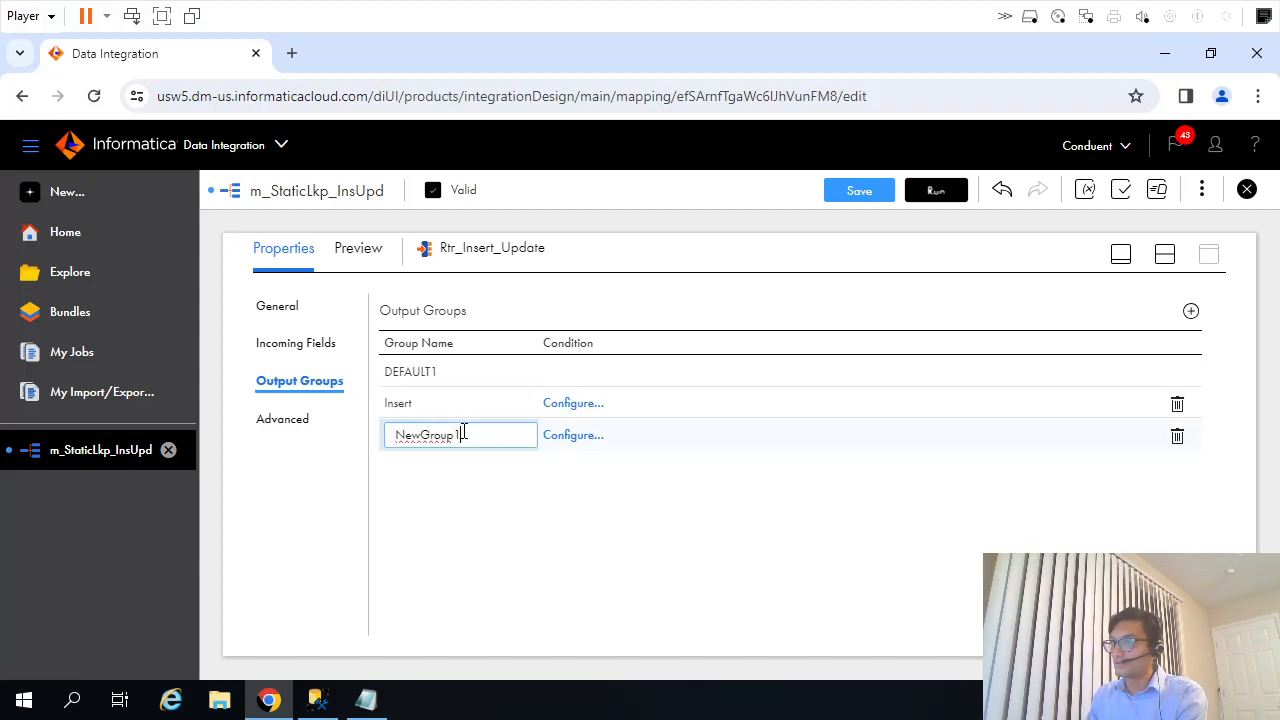
drag(463, 432, 396, 432)
text(Update)
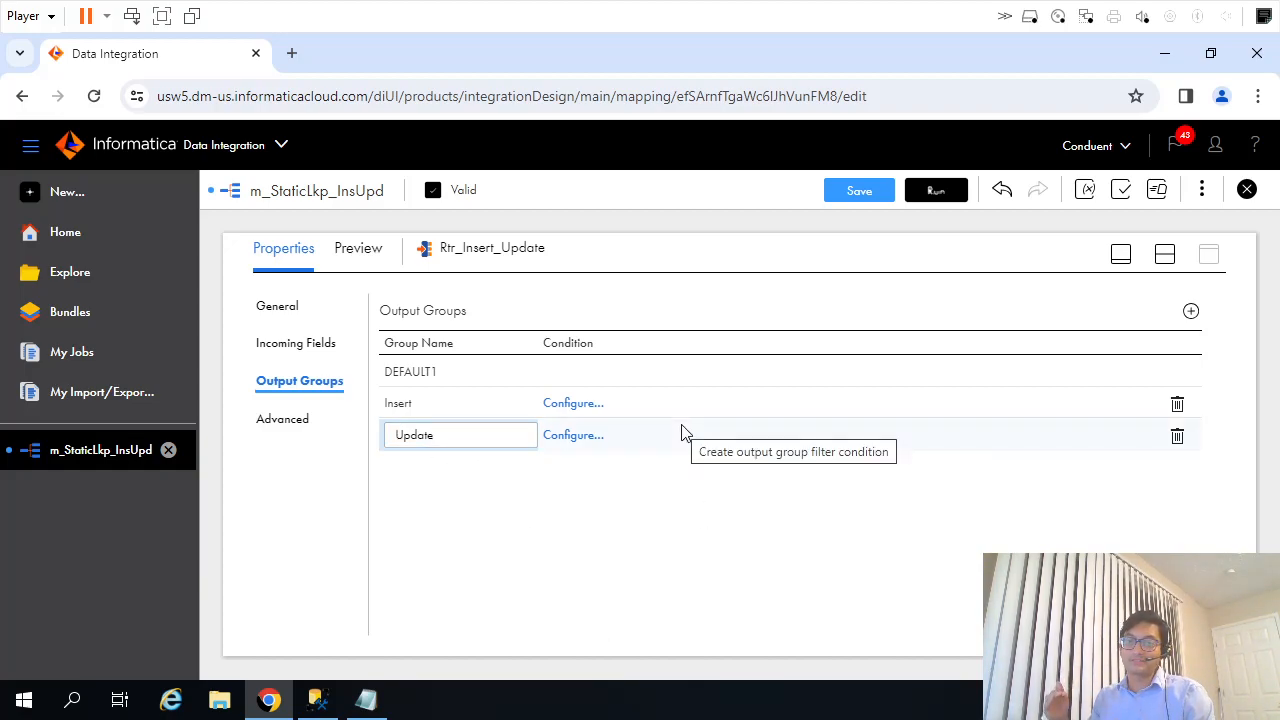
Give the Insert output group the advanced filter condition ISNULL(DimEmpKey), validate it, and copy the expression for reuse.
click(574, 405)
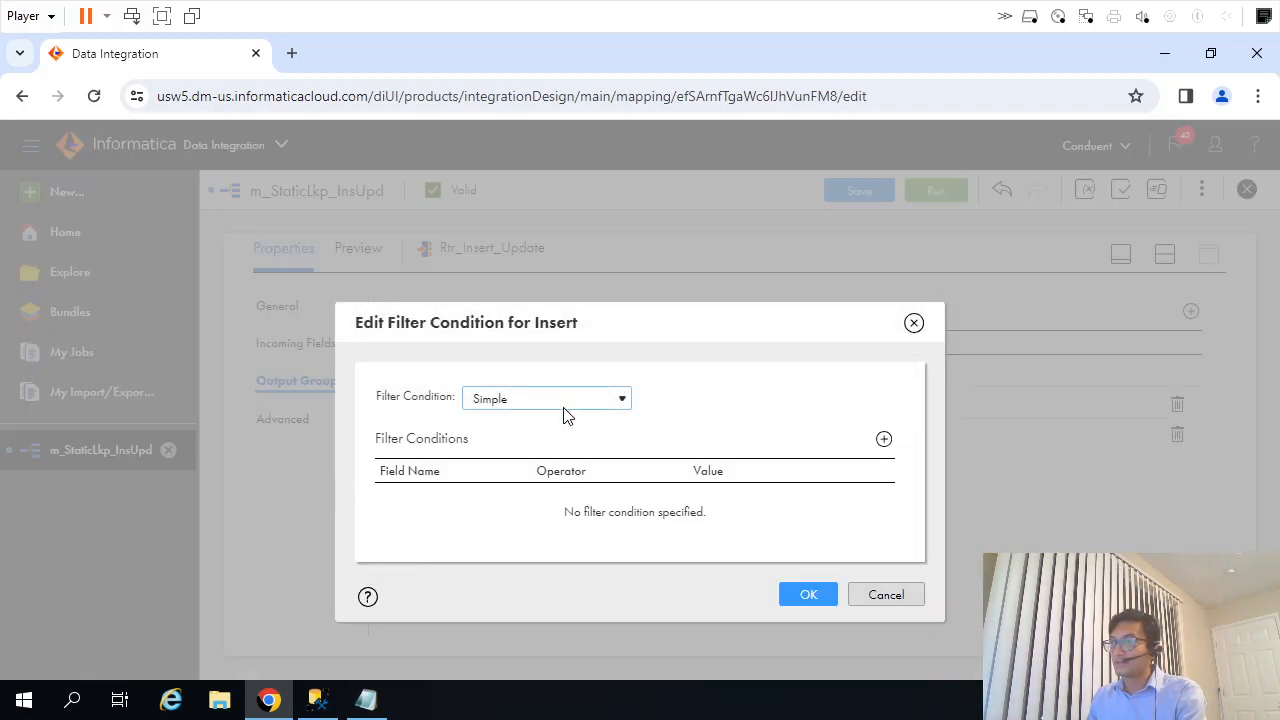
click(559, 400)
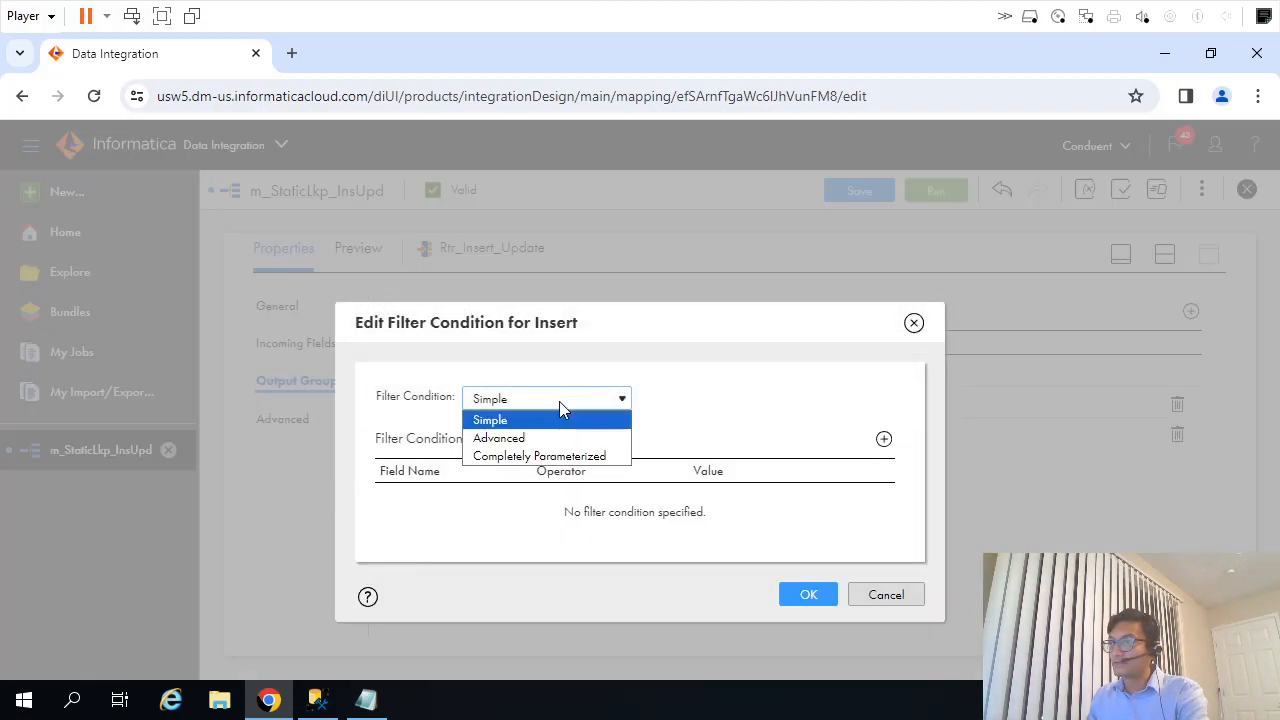
click(499, 438)
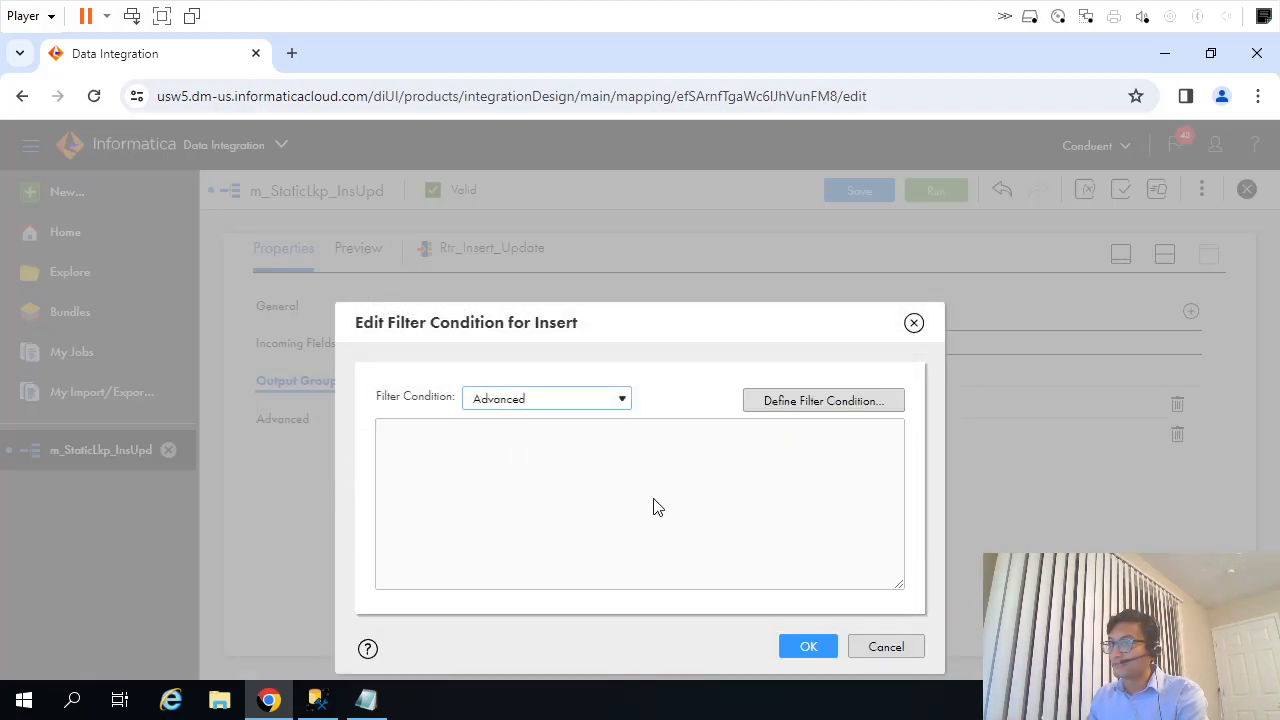
click(820, 401)
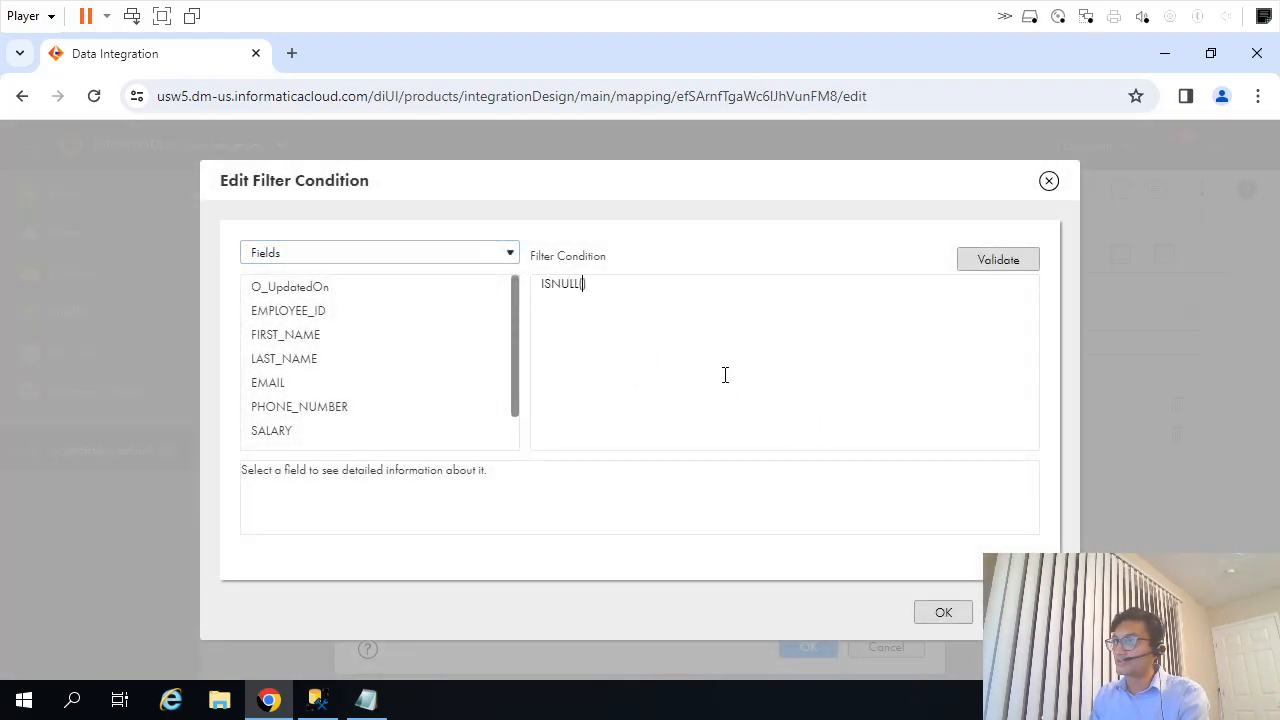
scroll(360, 365, down, 1)
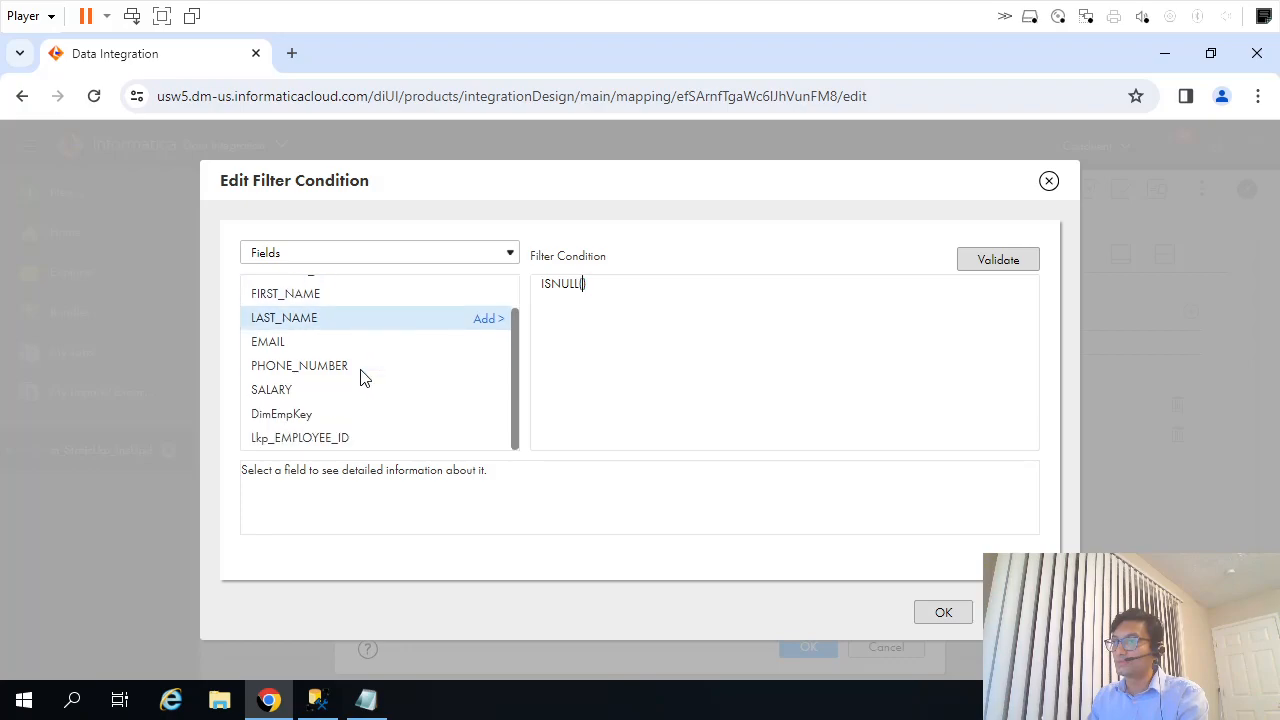
click(486, 416)
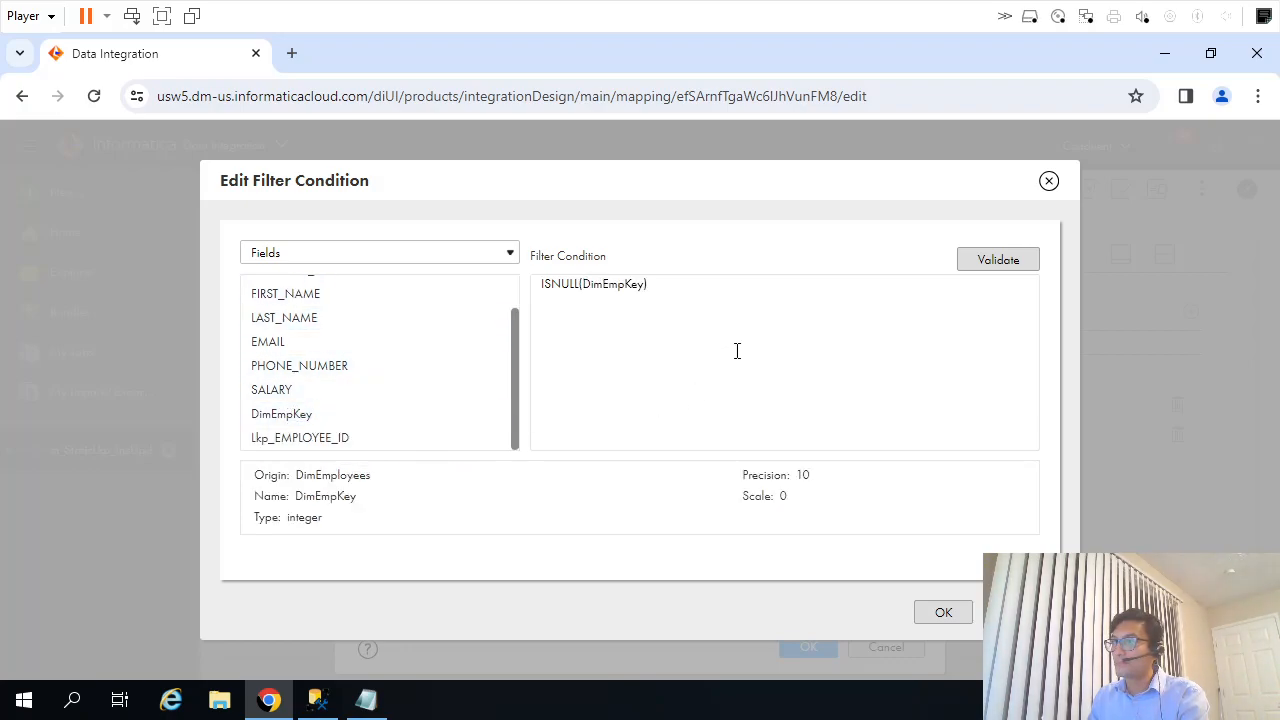
click(1000, 265)
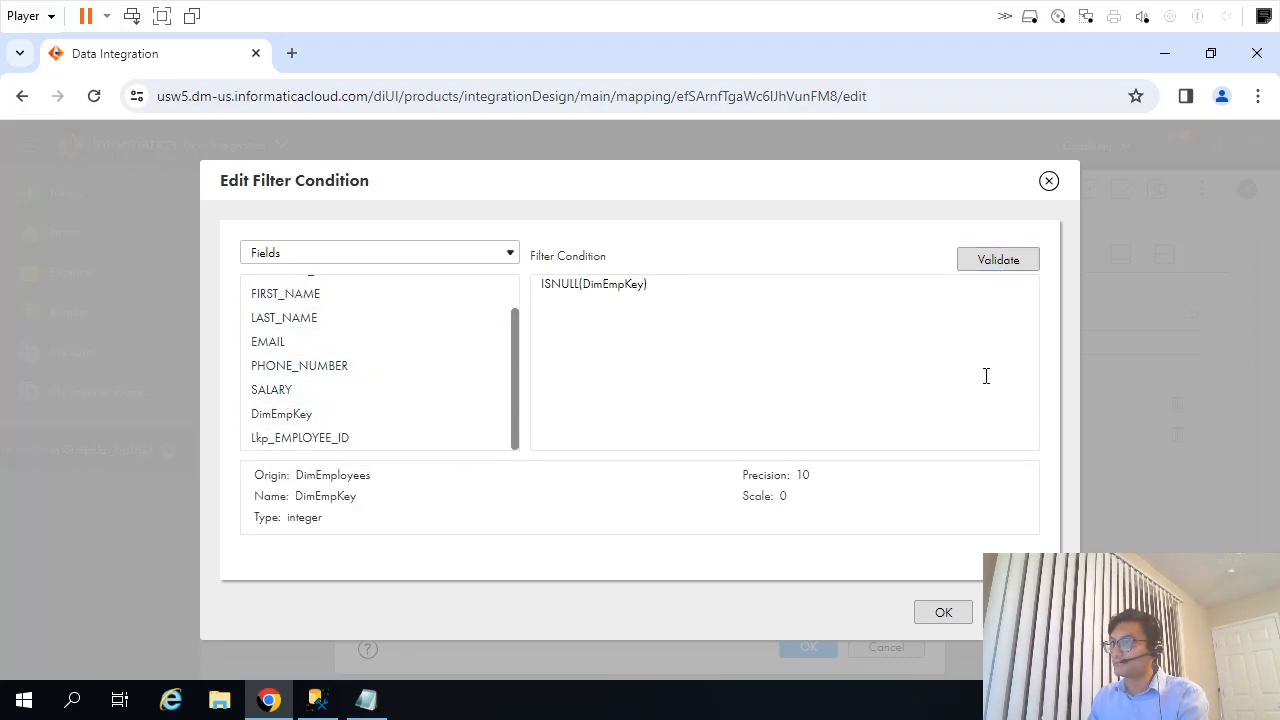
triple_click(667, 316)
key(ctrl+c)
click(943, 612)
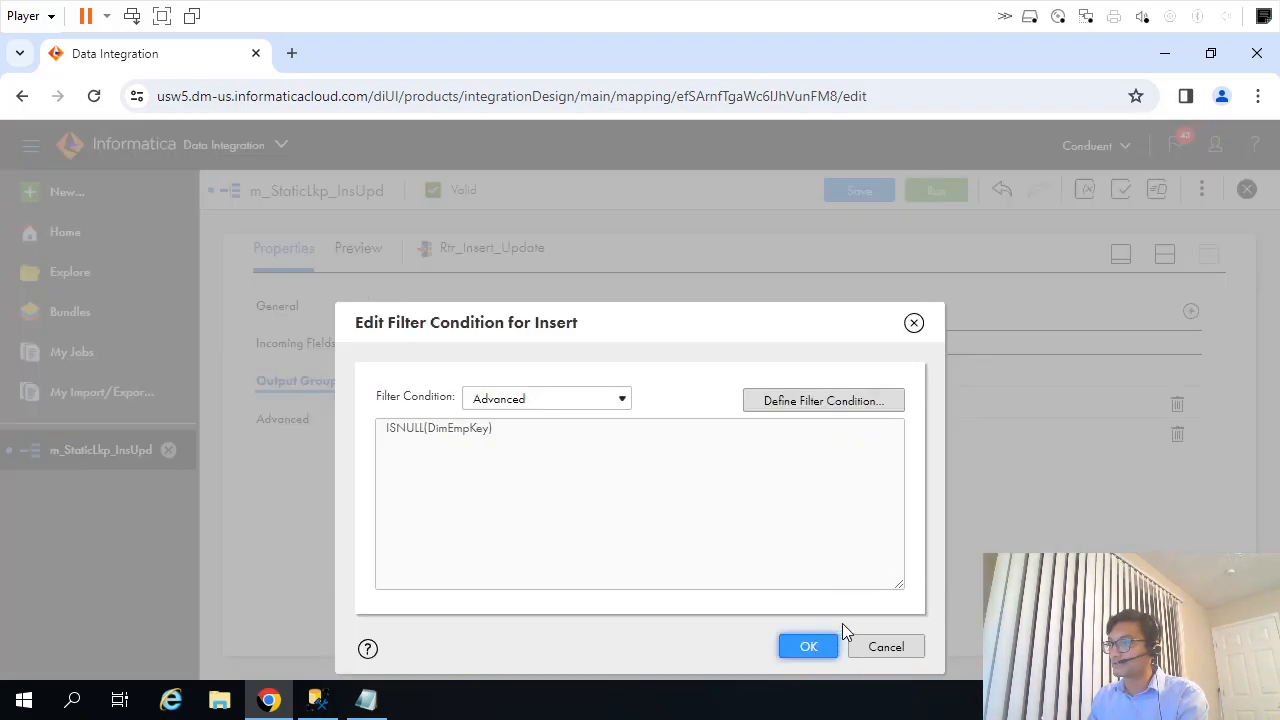
click(808, 646)
Give the Update output group the advanced filter condition NOT ISNULL(DimEmpKey), validate it, and save the mapping.
click(565, 434)
click(582, 403)
click(568, 437)
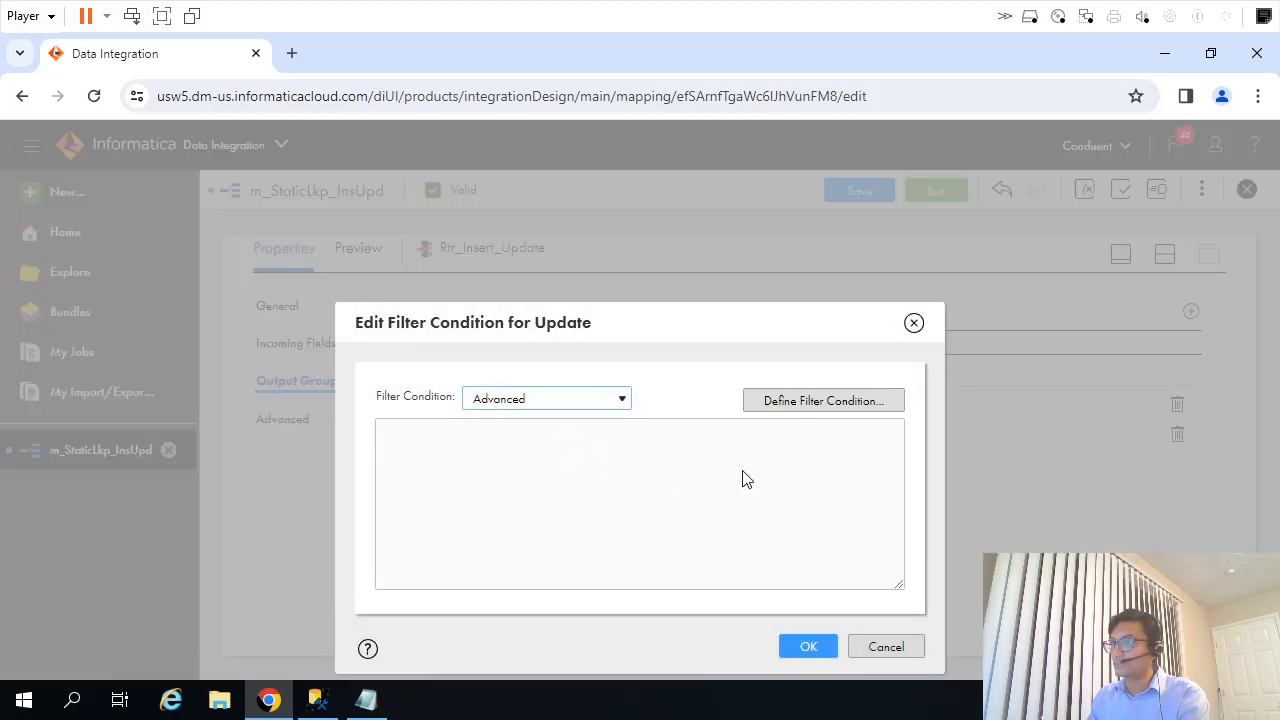
click(835, 400)
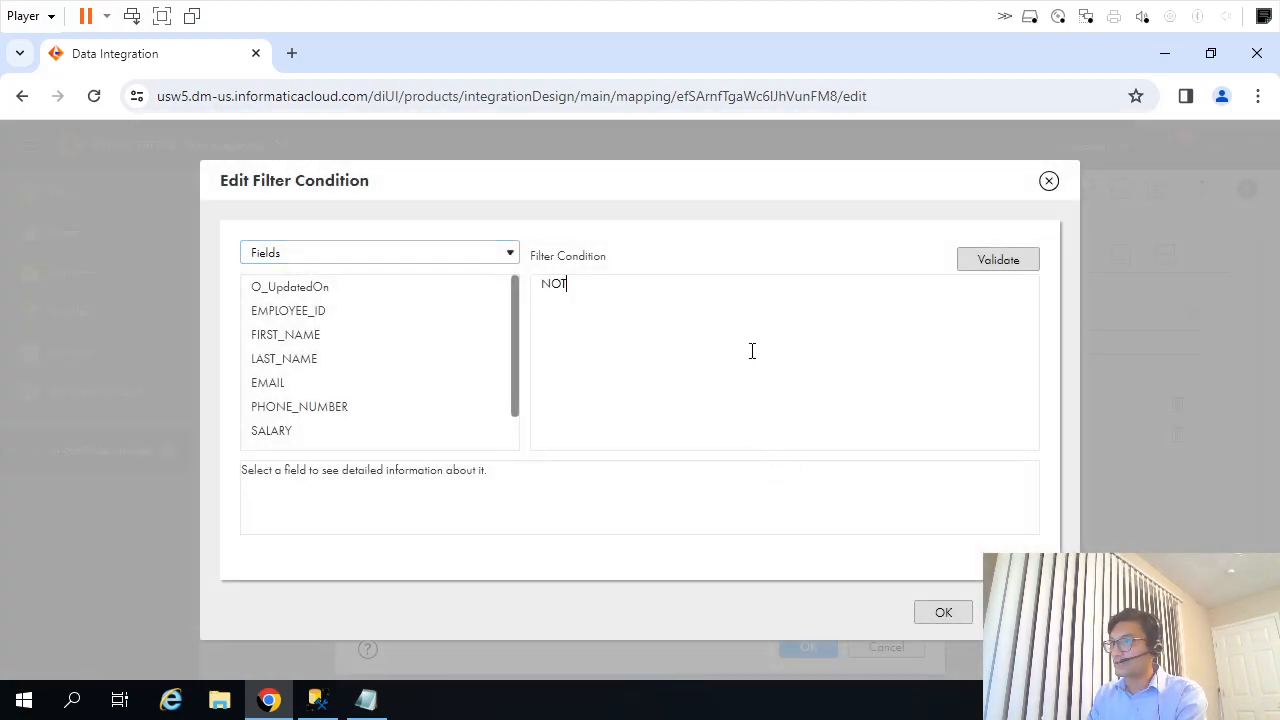
text(NOT)
key(ctrl+v)
click(990, 265)
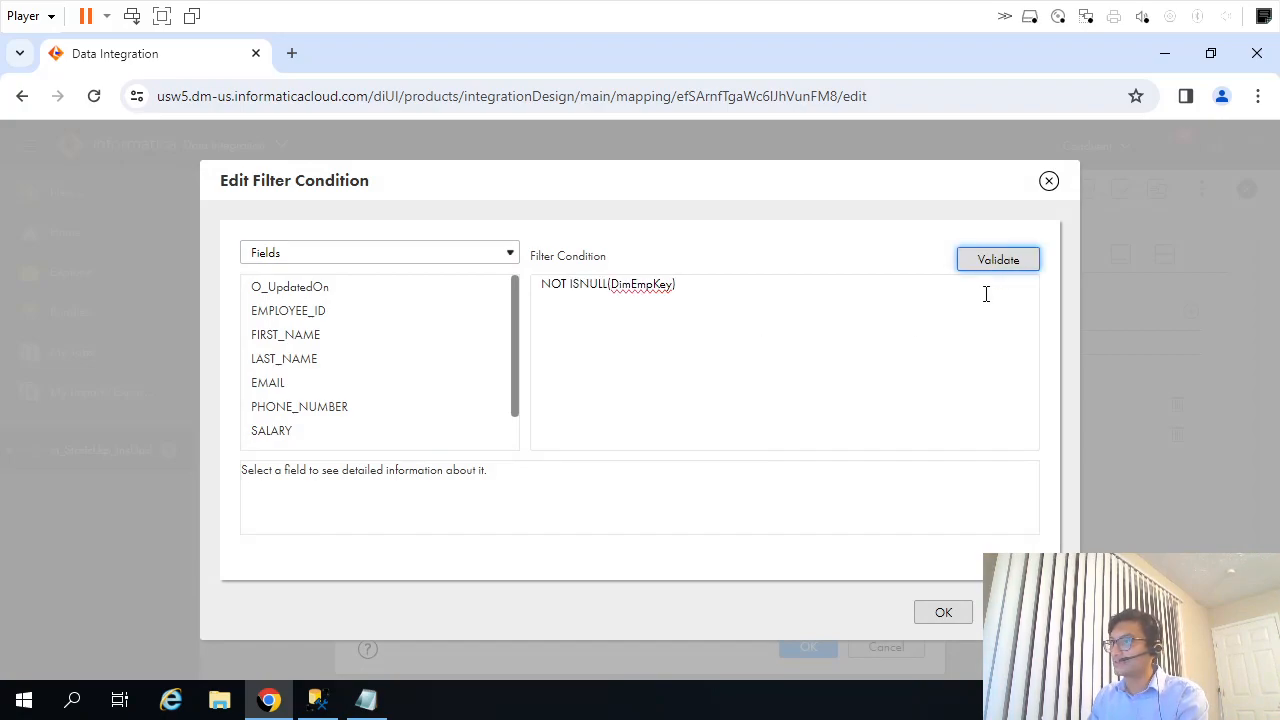
click(948, 612)
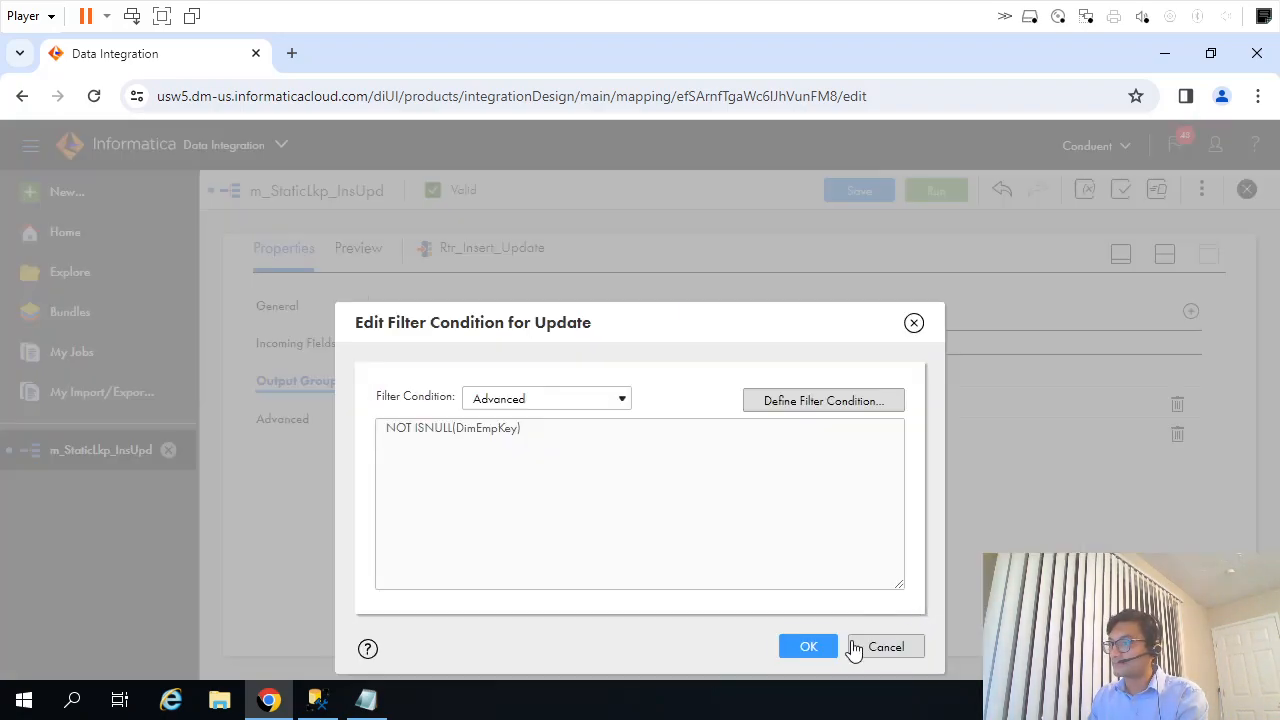
click(824, 646)
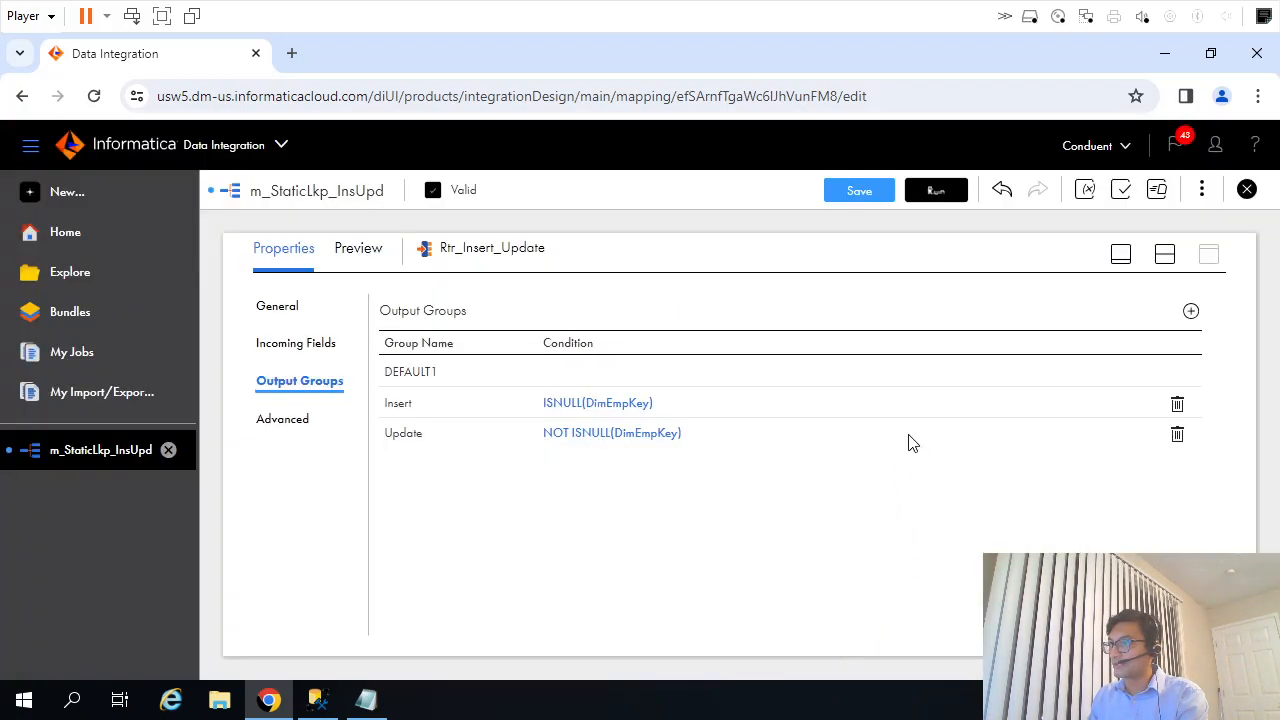
click(857, 191)
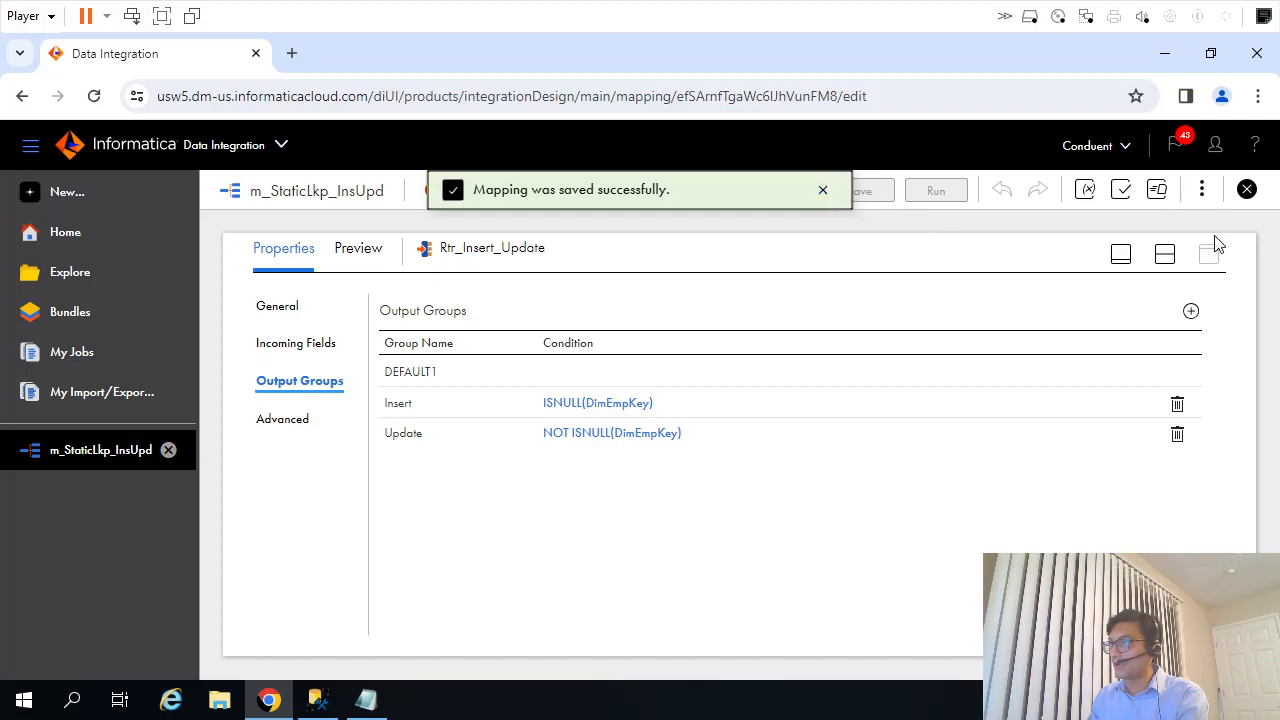
Move Exp_UpdatedON and Rtr_Insert_Update lower and closer to the joiner, leaving room for the targets.
click(1165, 254)
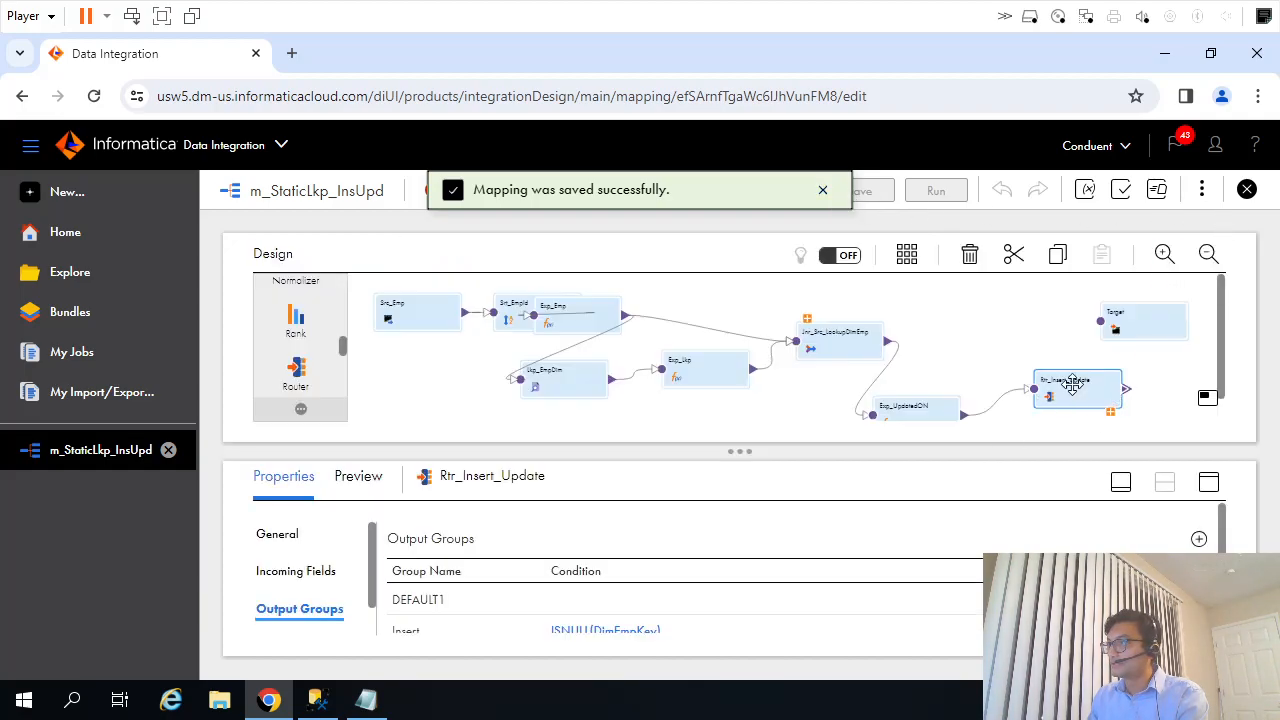
click(1166, 386)
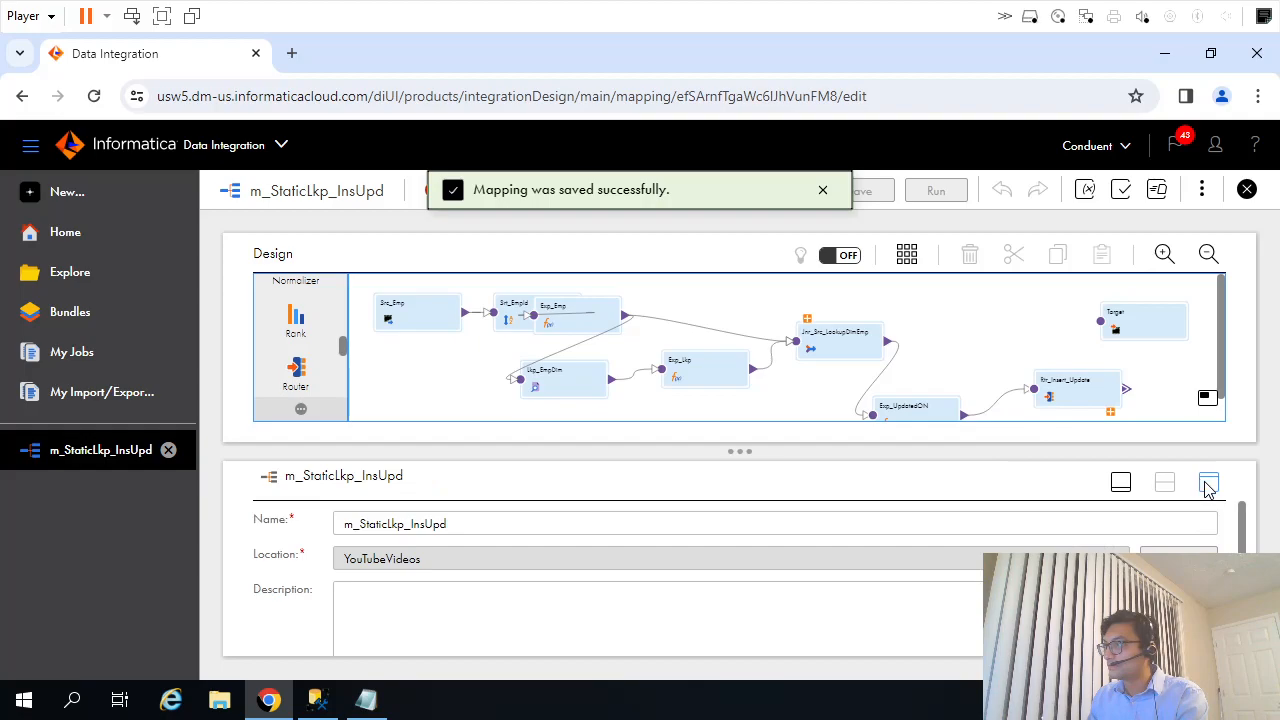
click(1121, 486)
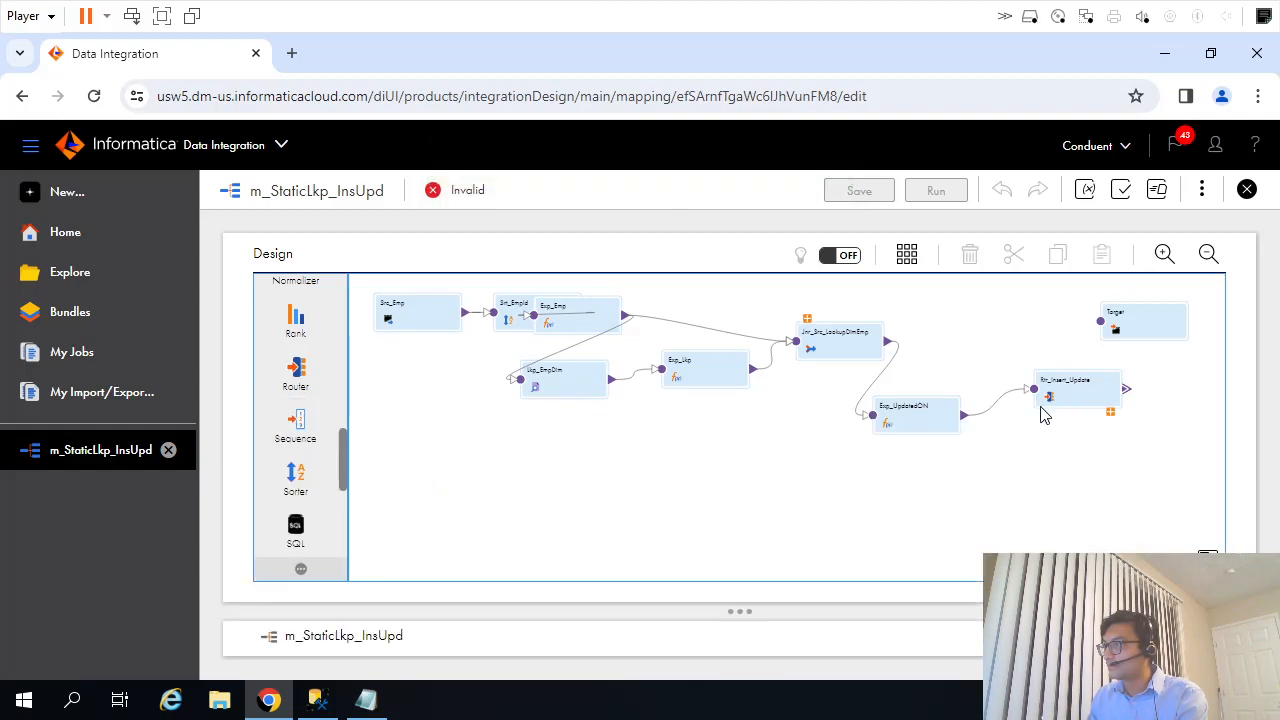
drag(1045, 410, 1000, 465)
drag(915, 410, 780, 430)
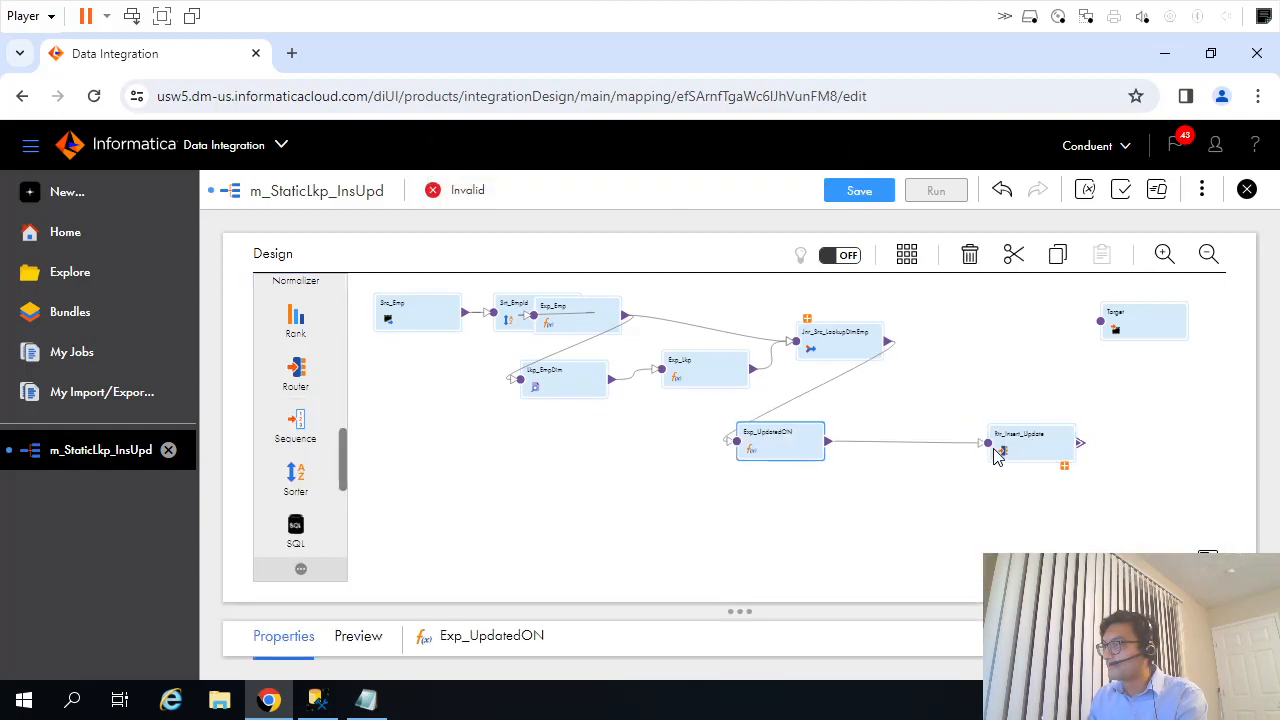
drag(985, 452, 917, 469)
click(1046, 543)
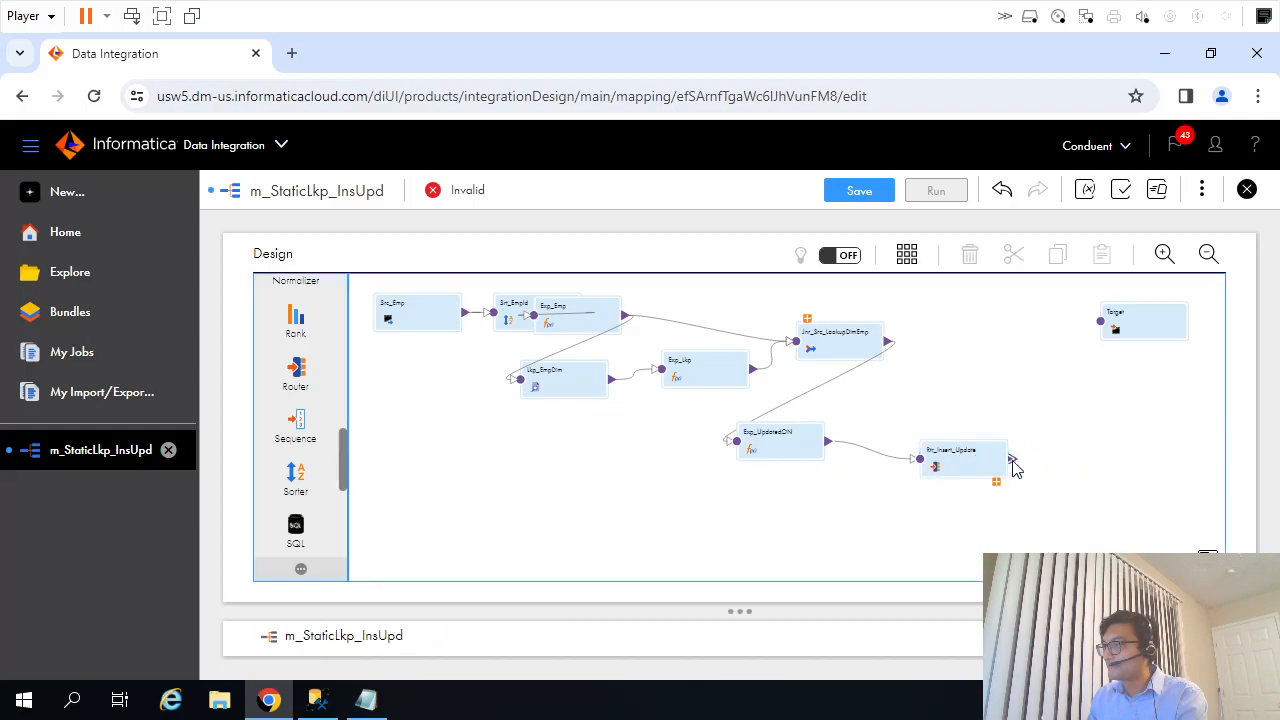
Expand the output groups of Rtr_Insert_Update, bring the Target beside it, and link the Insert group to the Target.
click(1008, 462)
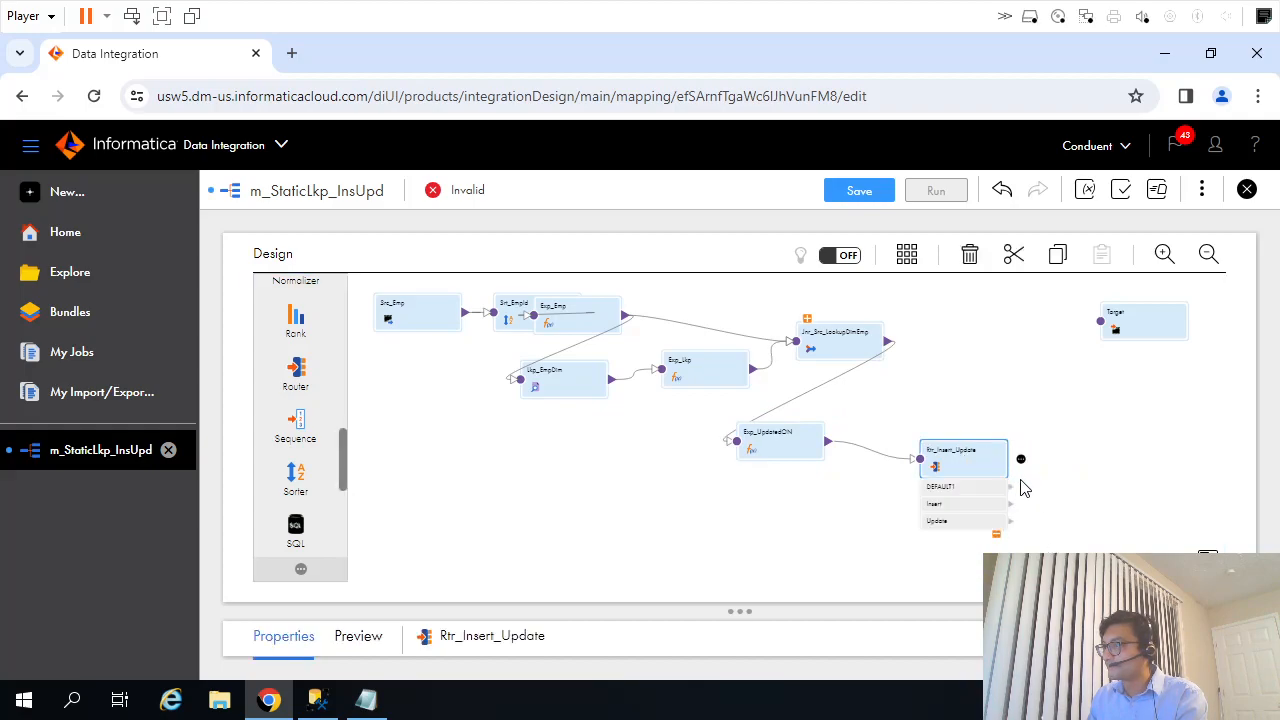
click(1145, 352)
drag(1139, 322, 1122, 400)
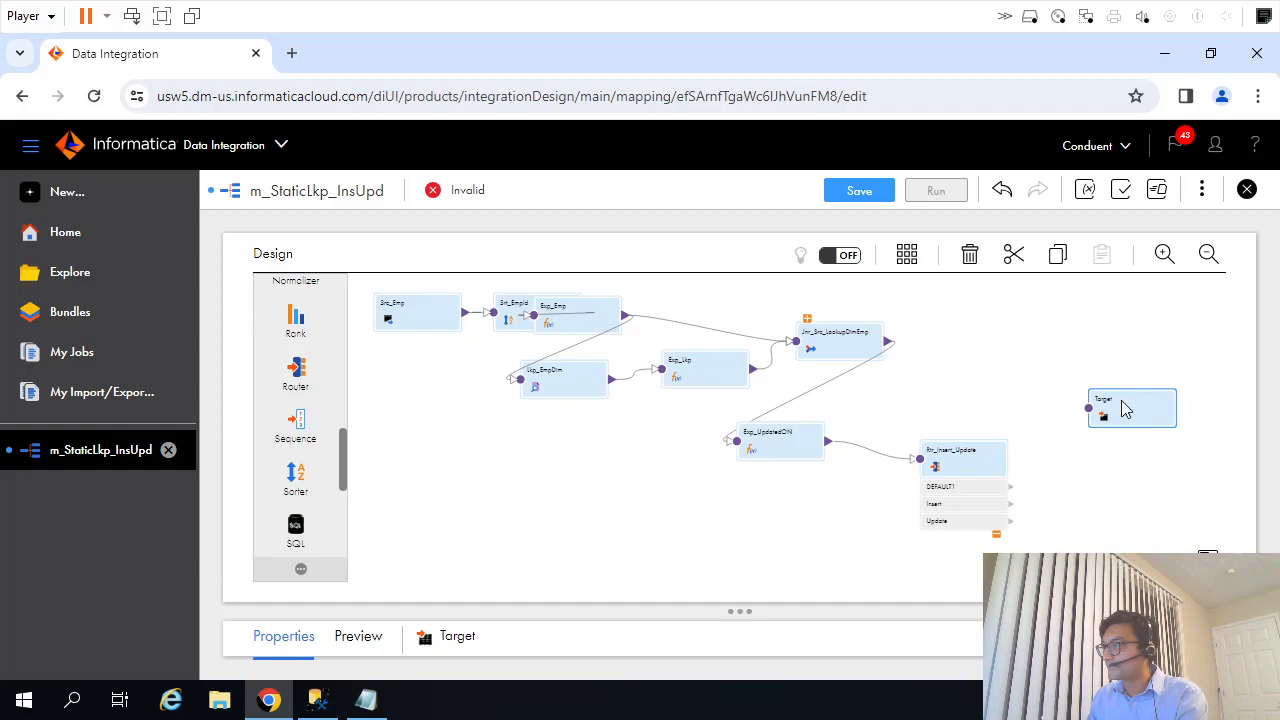
drag(964, 454, 967, 412)
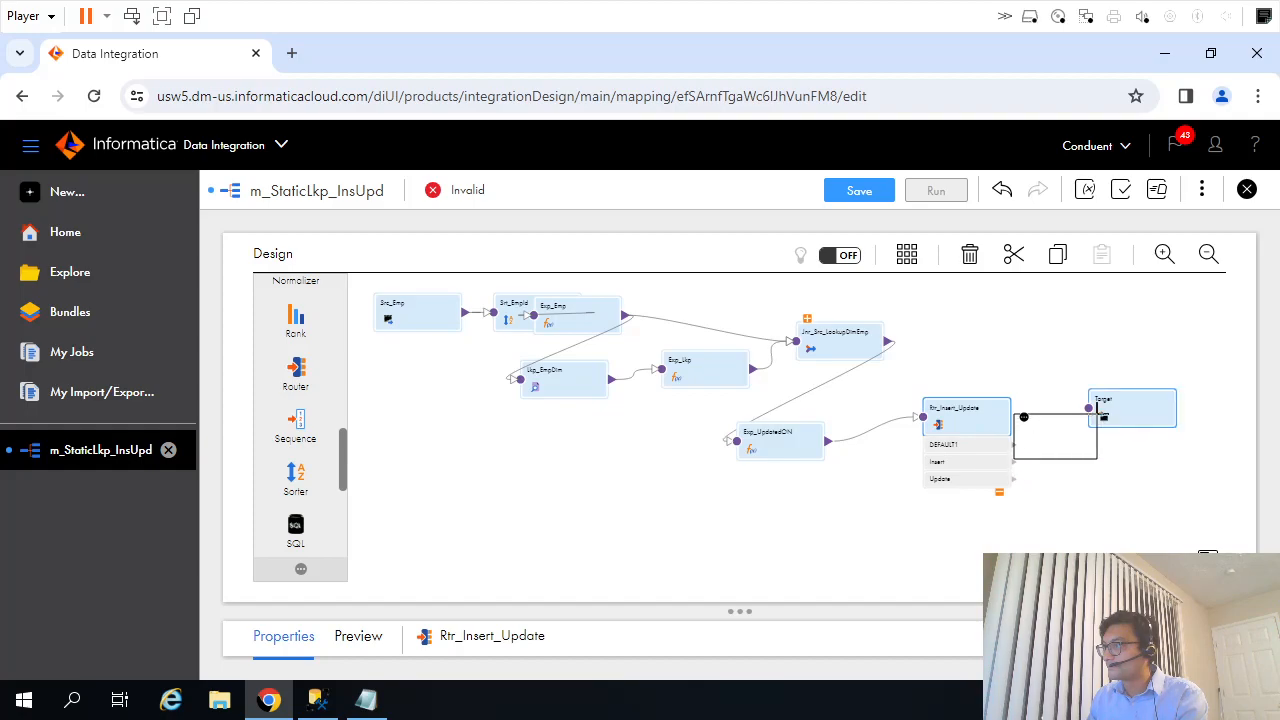
click(999, 494)
click(999, 441)
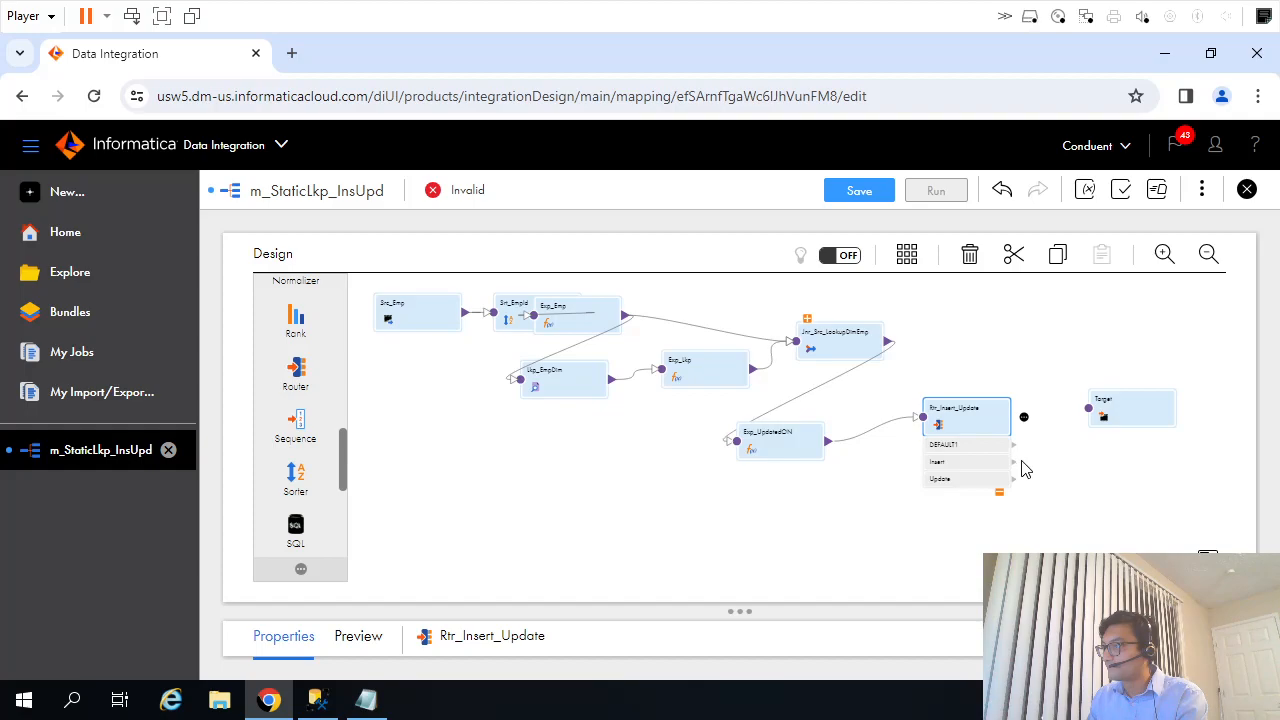
click(1100, 413)
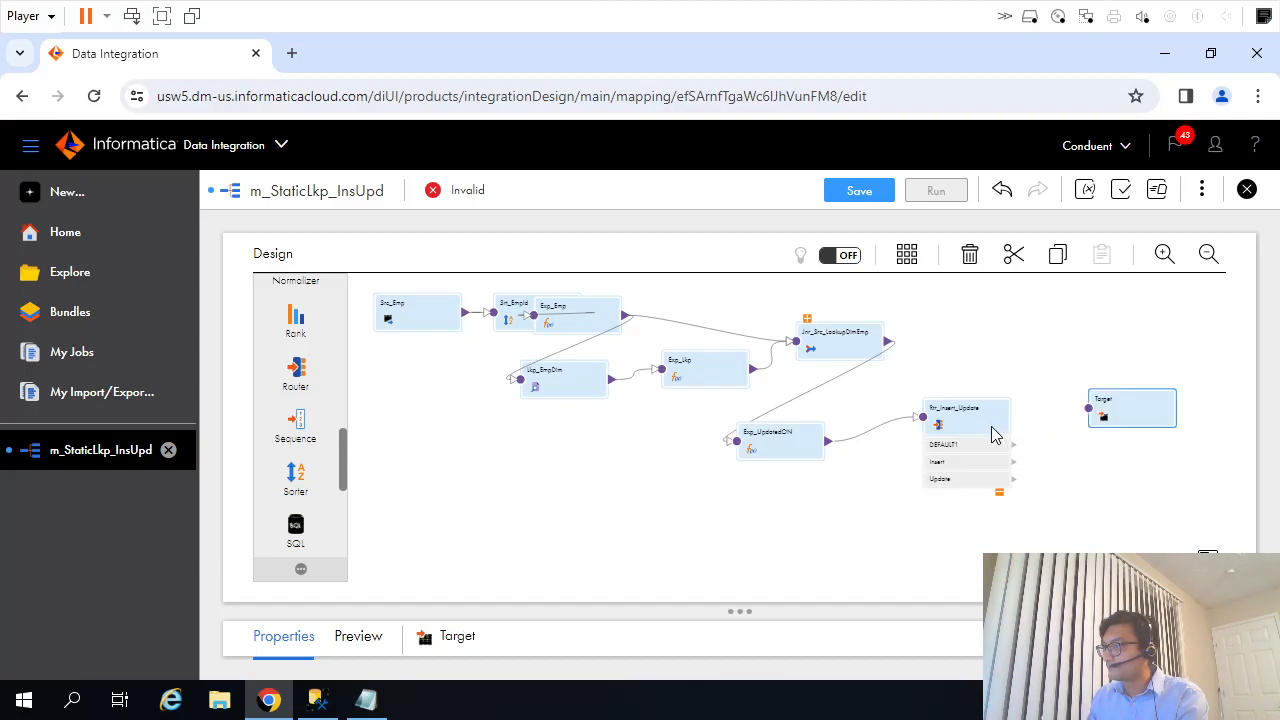
mouse_move(1040, 455)
mouse_down()
mouse_move(1085, 420)
mouse_move(1130, 425)
mouse_up()
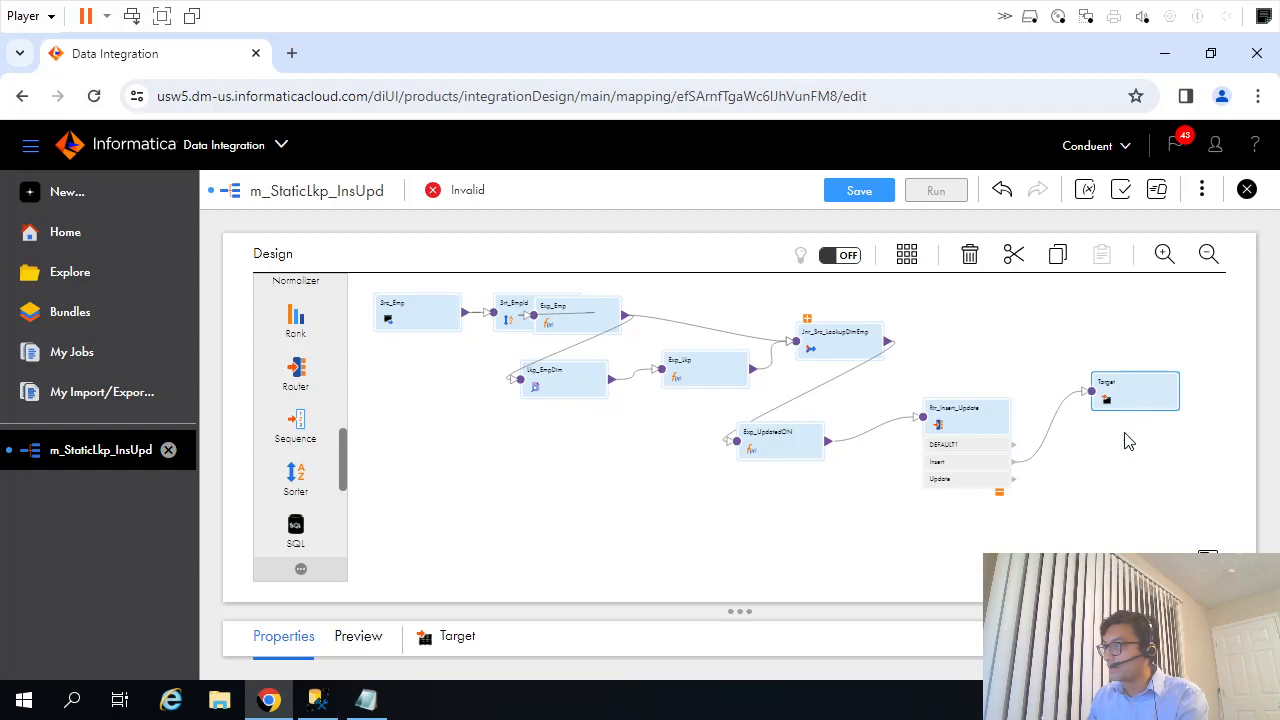
Rename the target linked to the Router's Insert group as Target_Insert.
click(1124, 463)
click(1128, 416)
drag(716, 612, 728, 520)
click(538, 598)
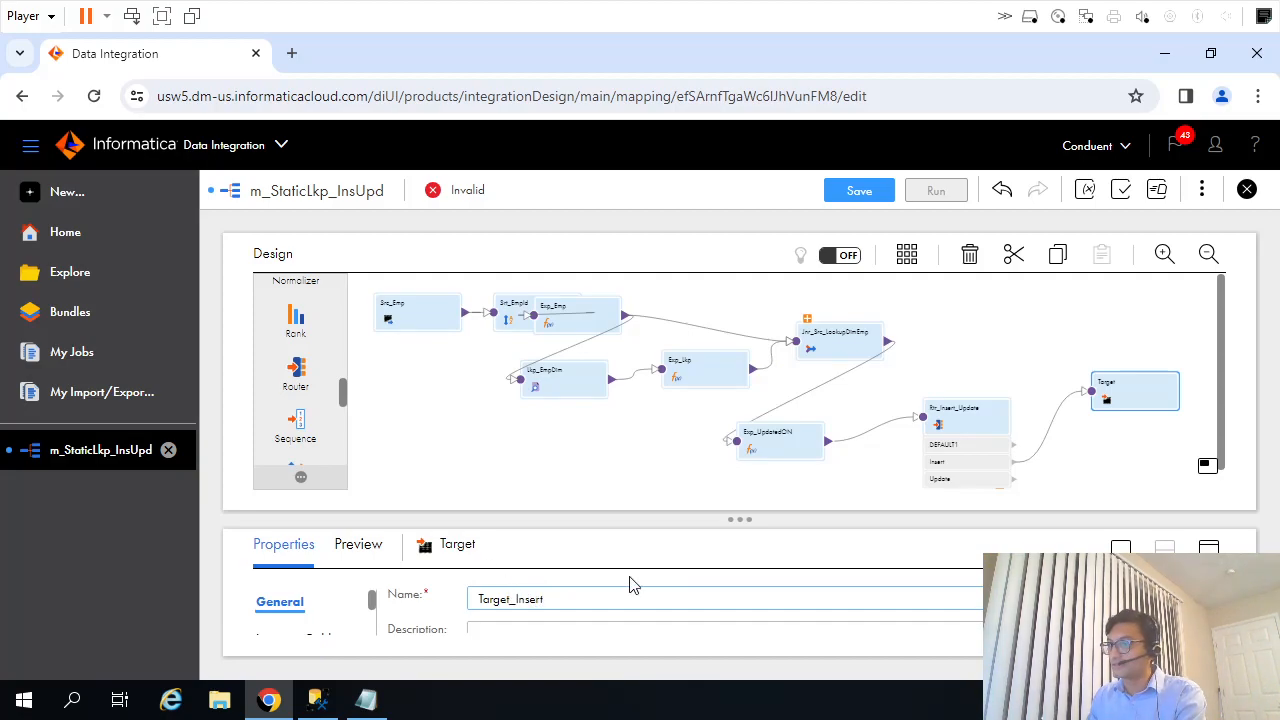
drag(723, 520, 728, 372)
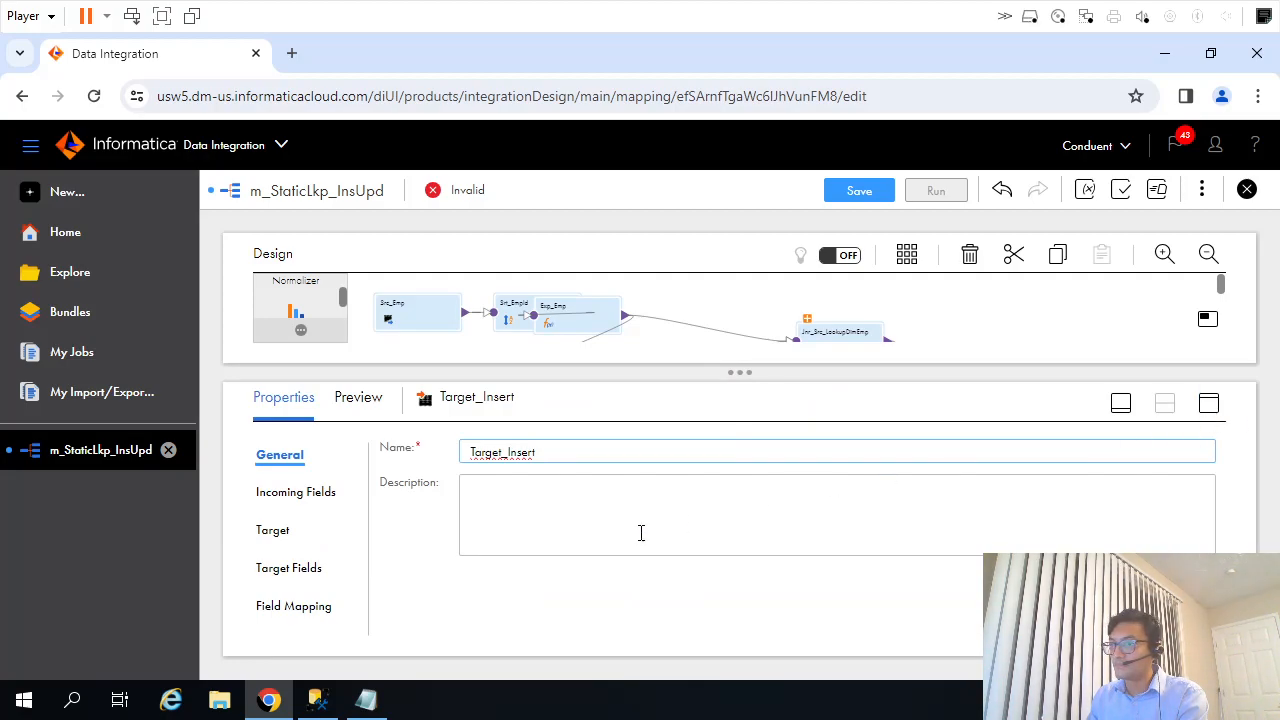
Remove the O_UpdatedOn mapping from the UpdatedOn field in Target_Insert's field mapping.
click(350, 616)
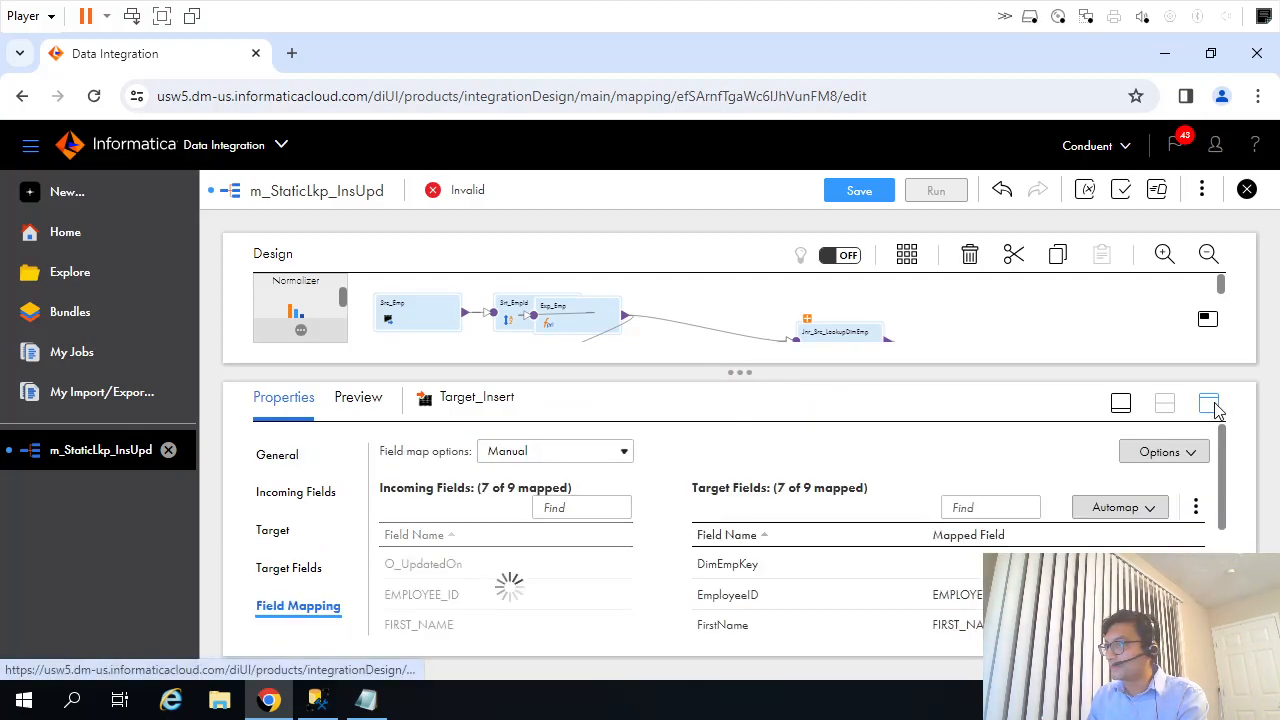
click(1210, 404)
scroll(1229, 449, down, 2)
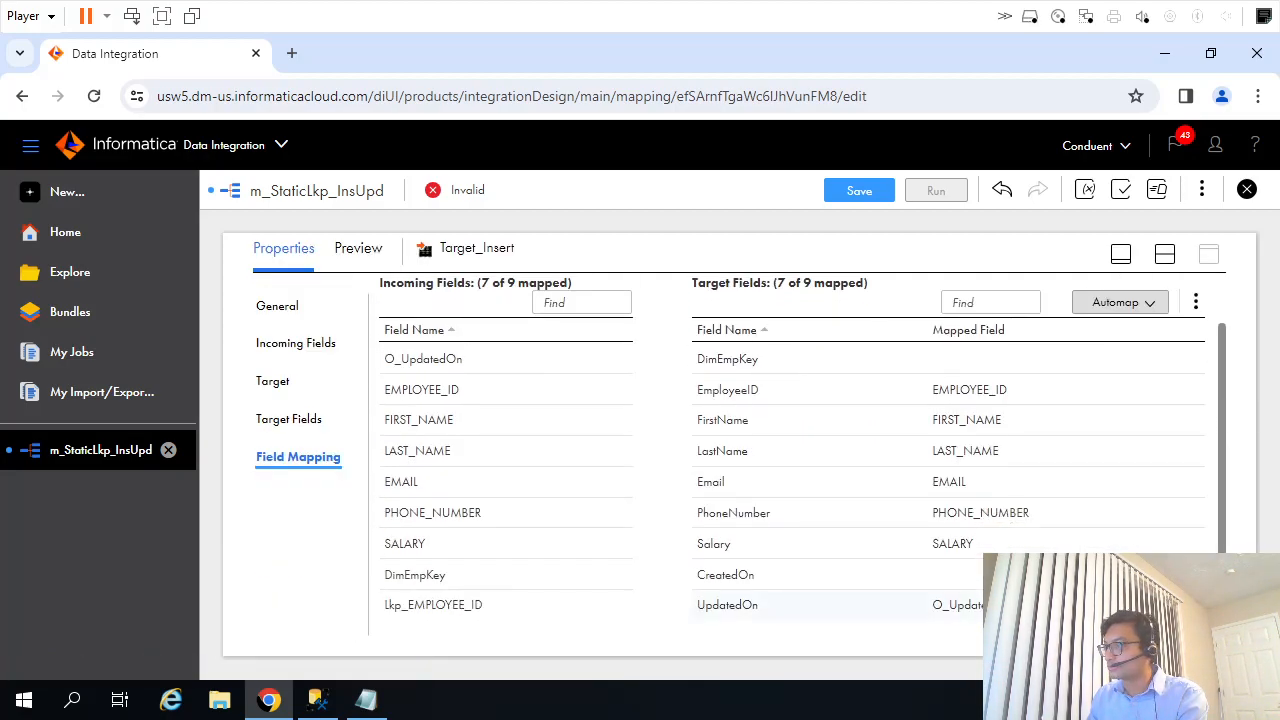
click(1188, 605)
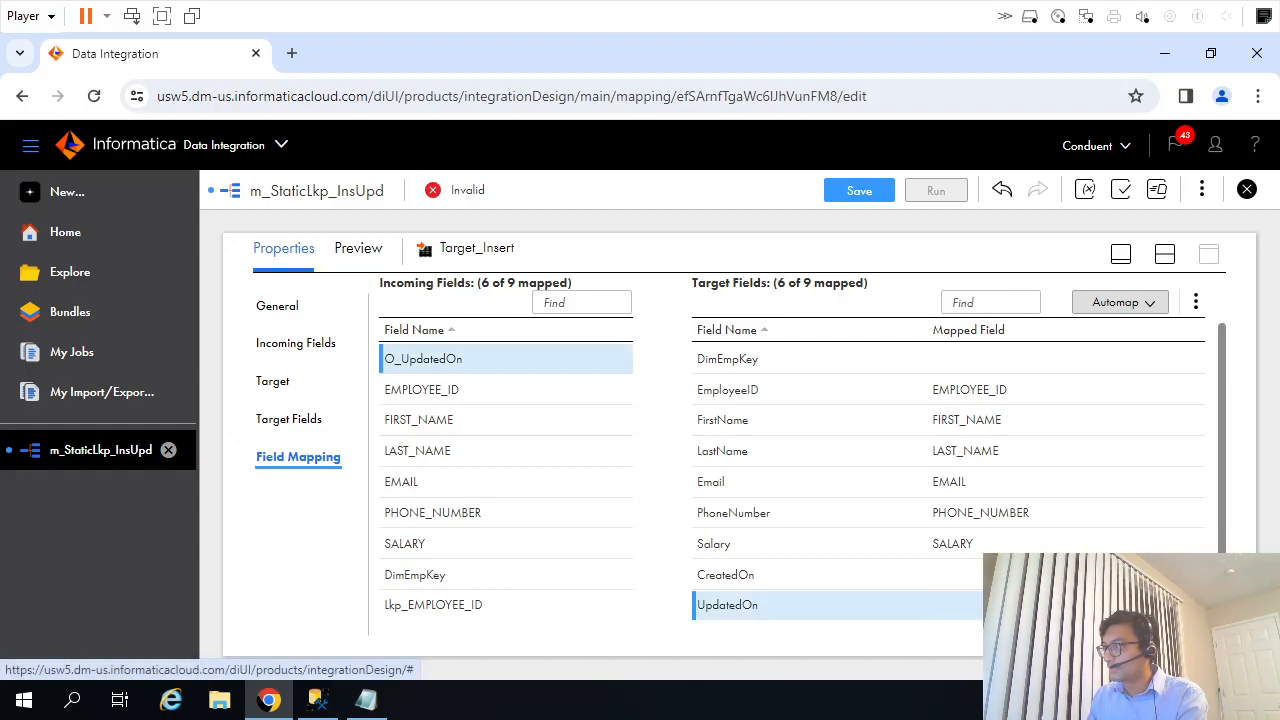
click(1164, 254)
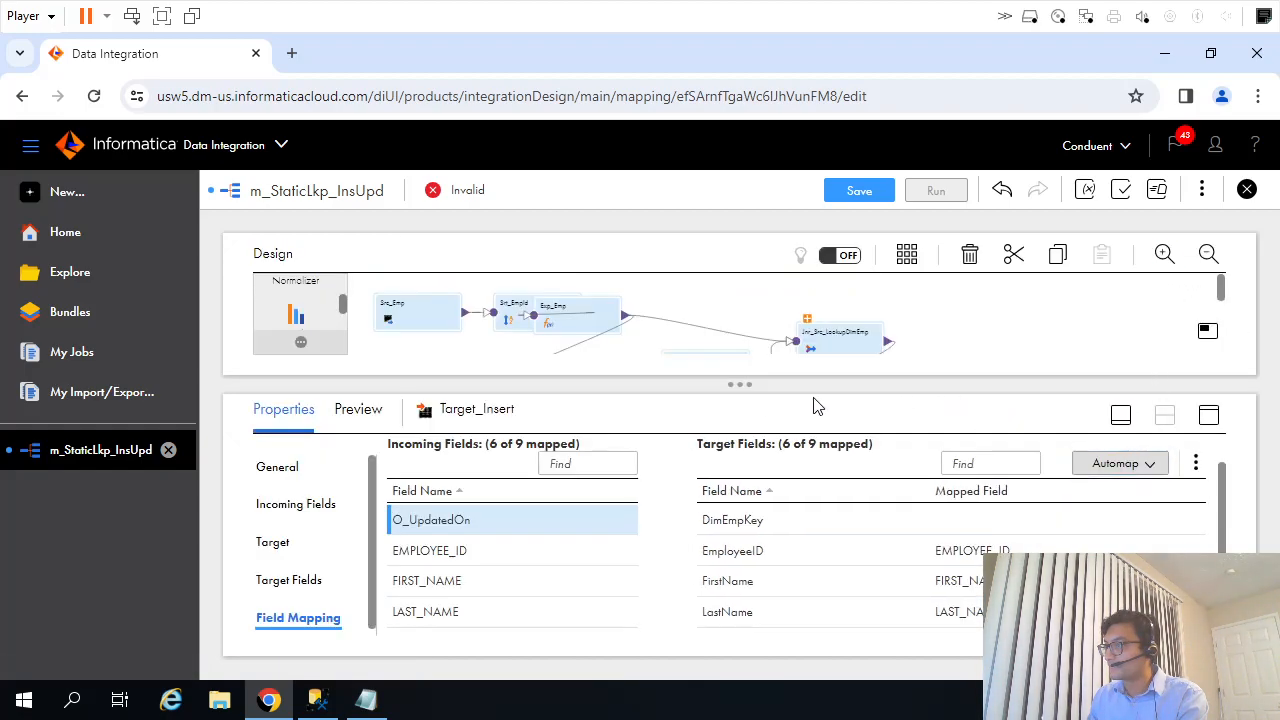
click(1119, 415)
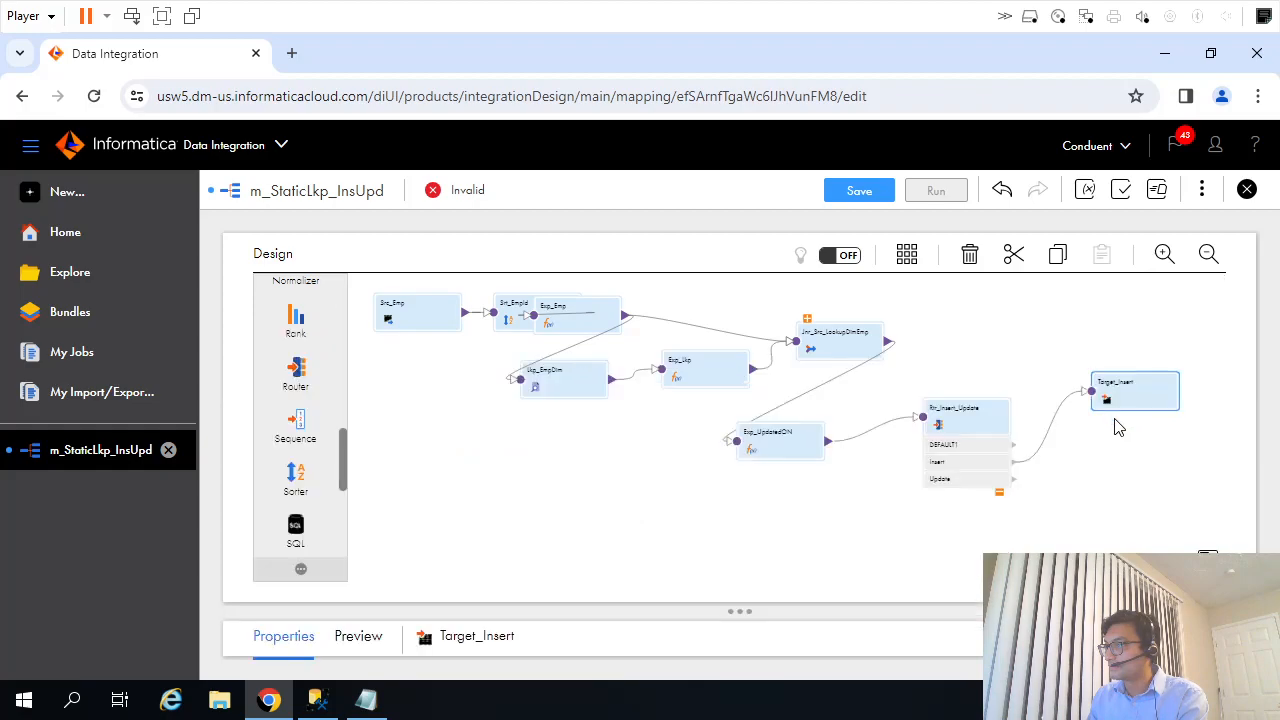
Move Target_Insert up and place a second Target transformation below it in the mapping.
drag(1128, 400, 1125, 362)
click(1143, 457)
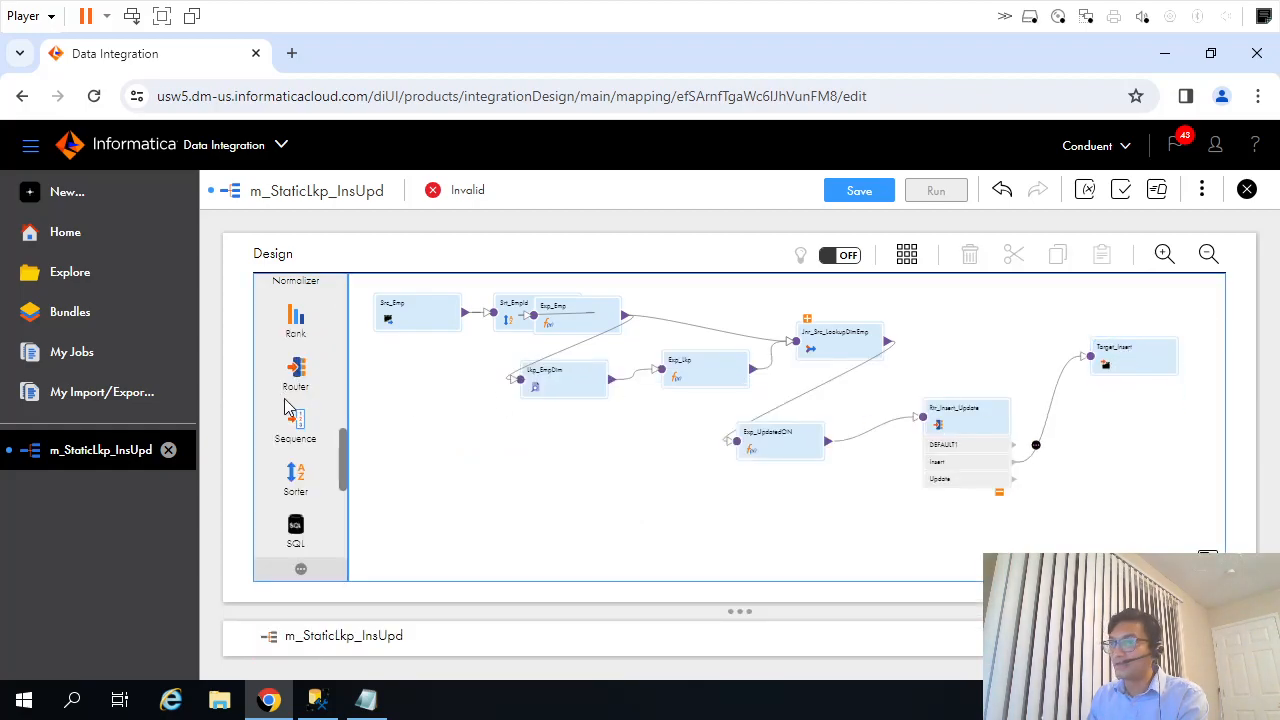
scroll(328, 440, up, 5)
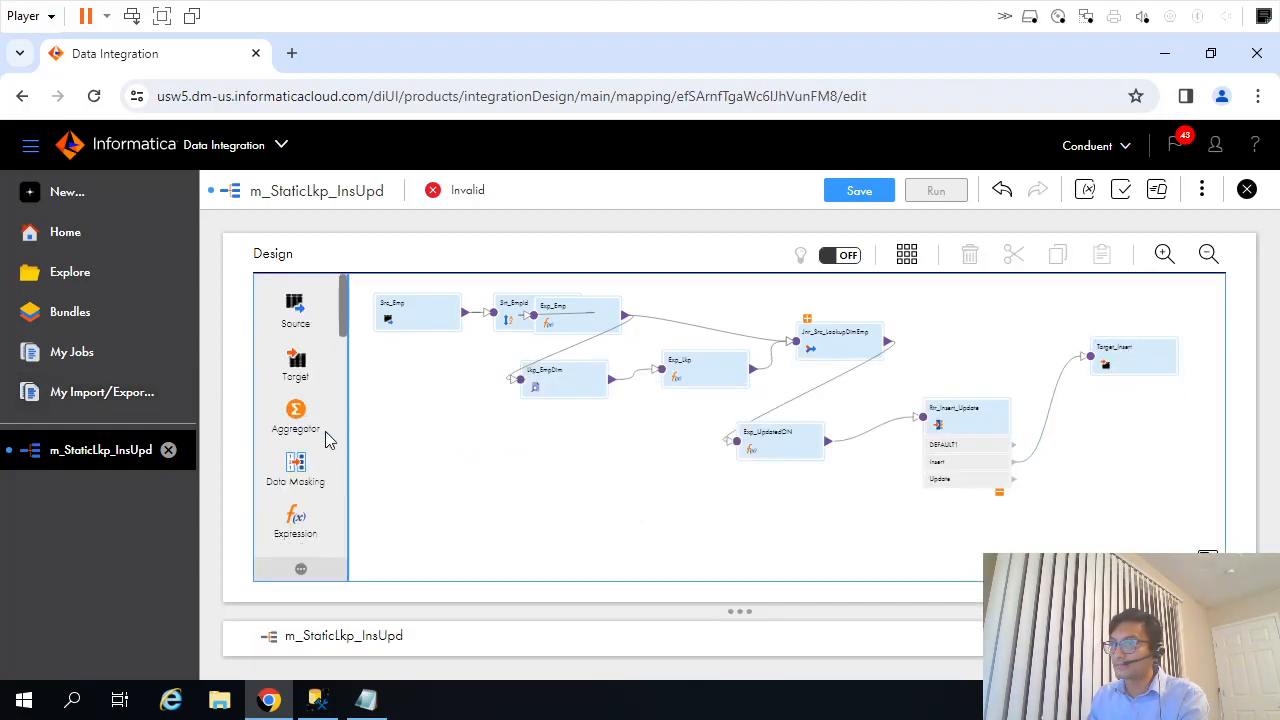
scroll(328, 448, down, 2)
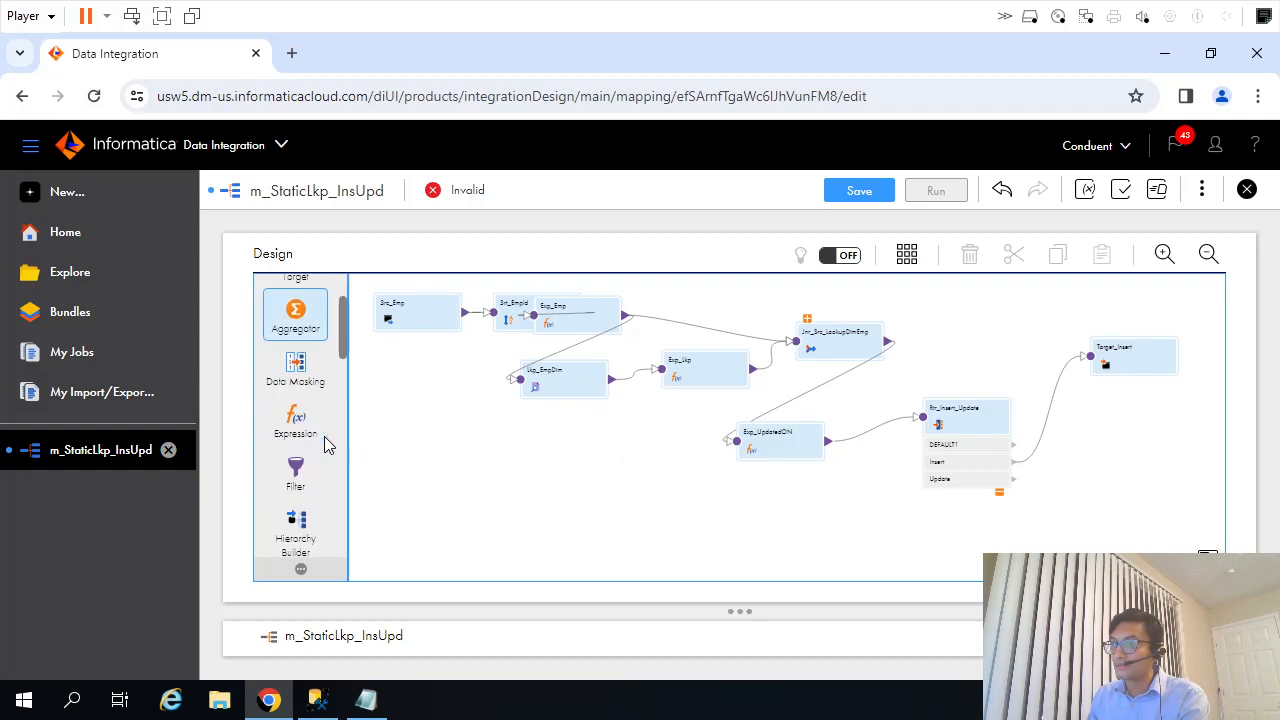
scroll(323, 443, up, 2)
drag(297, 365, 1125, 475)
drag(295, 365, 1113, 534)
drag(862, 452, 1100, 488)
Rename the new target transformation as Target_Update.
drag(760, 611, 775, 470)
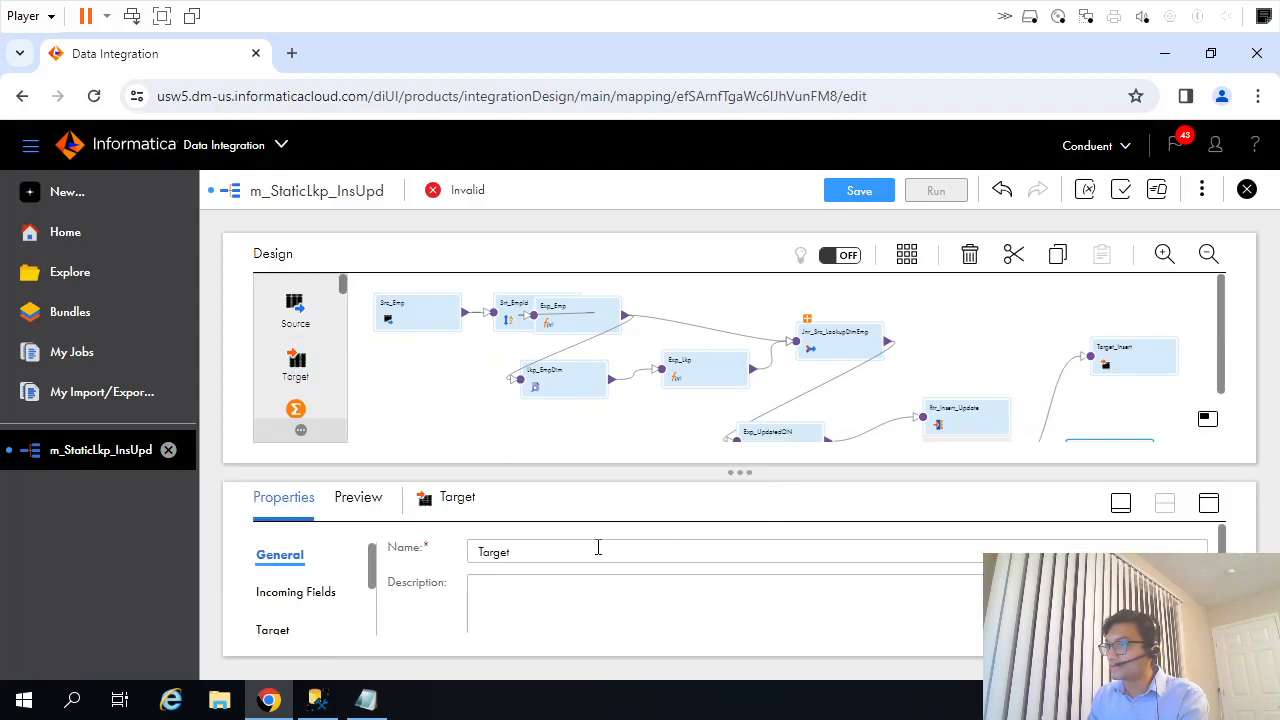
click(421, 555)
text(Torget_Update)
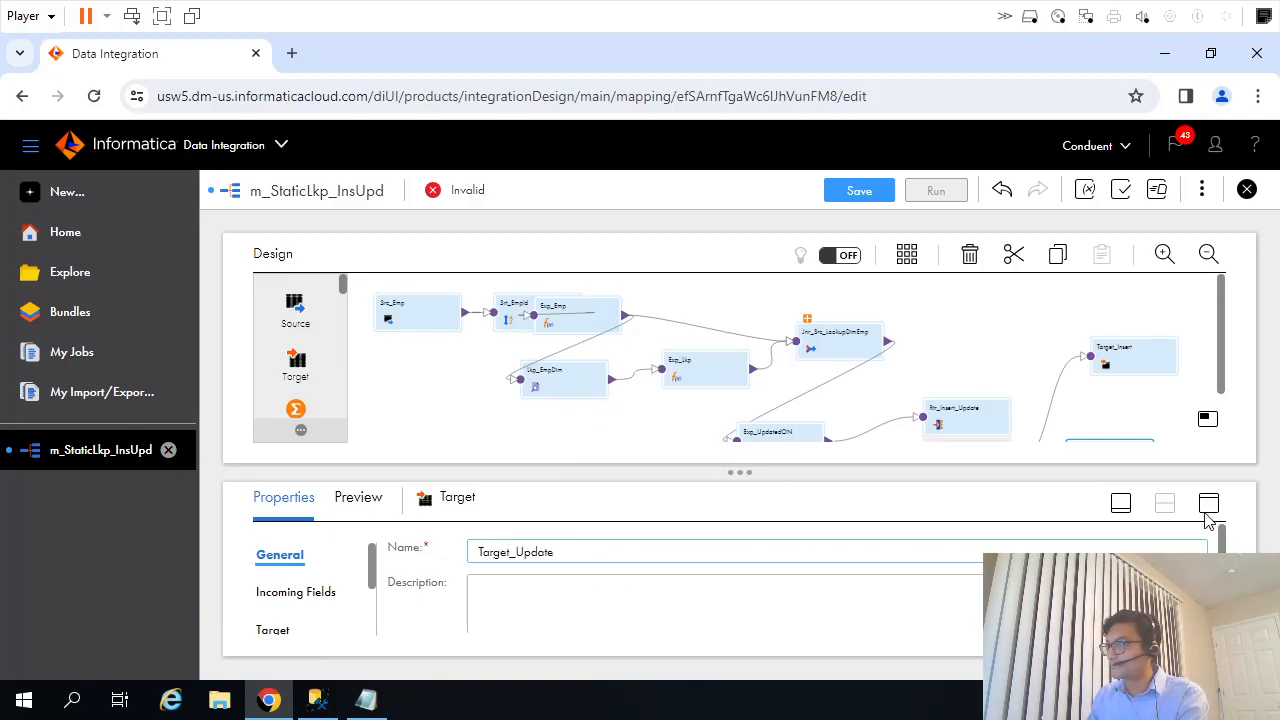
Set Target_Update's connection to OnPremSqlServer (ODBC) and choose the DimEmployees table as its target object.
click(1208, 506)
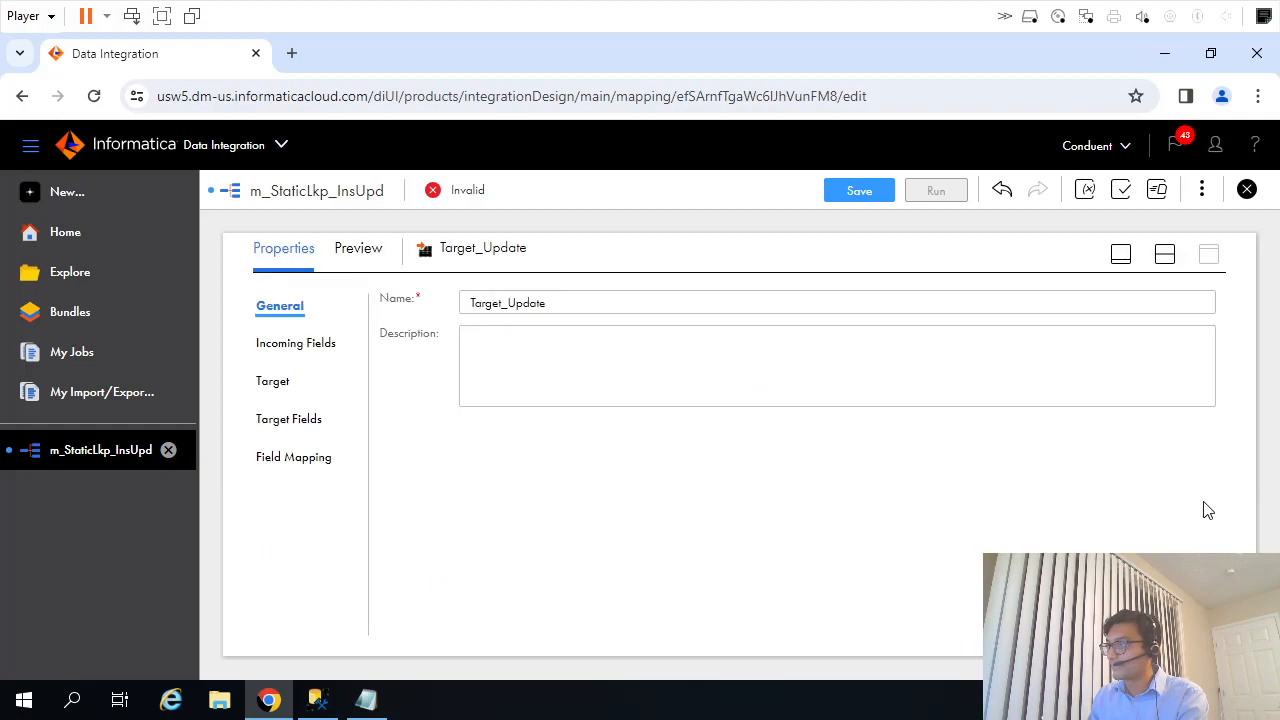
click(290, 420)
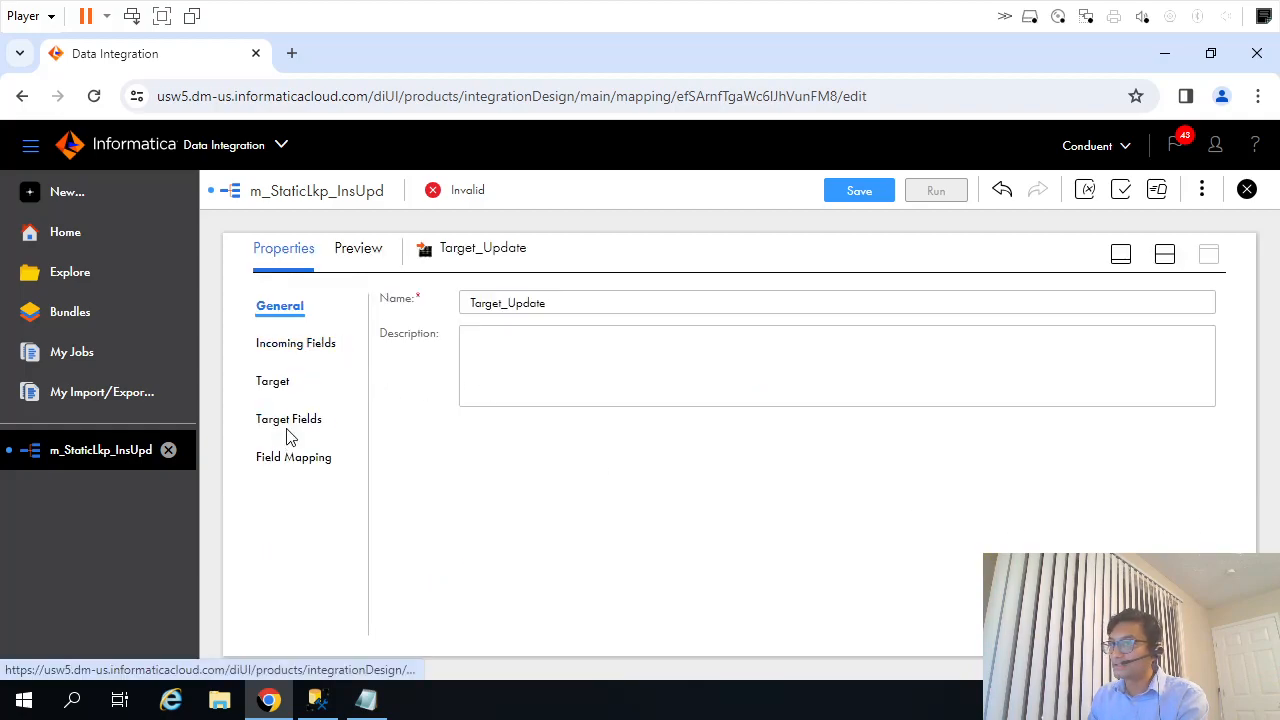
click(280, 381)
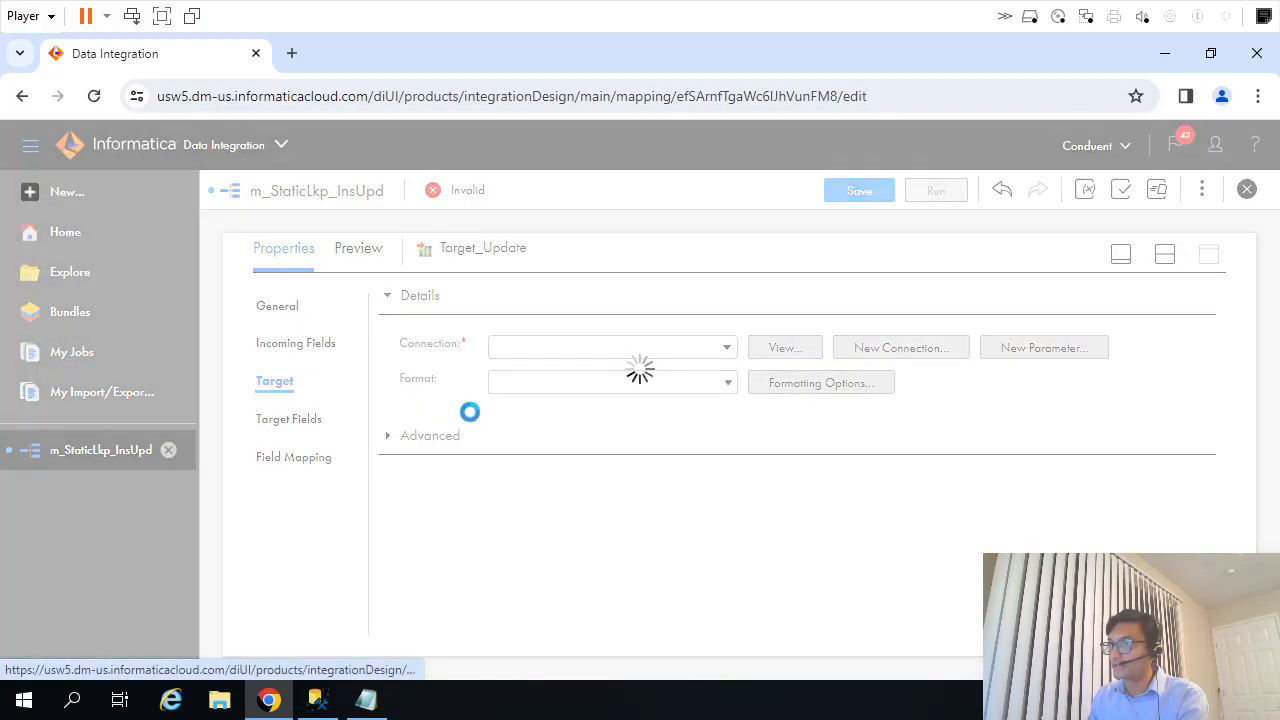
click(727, 348)
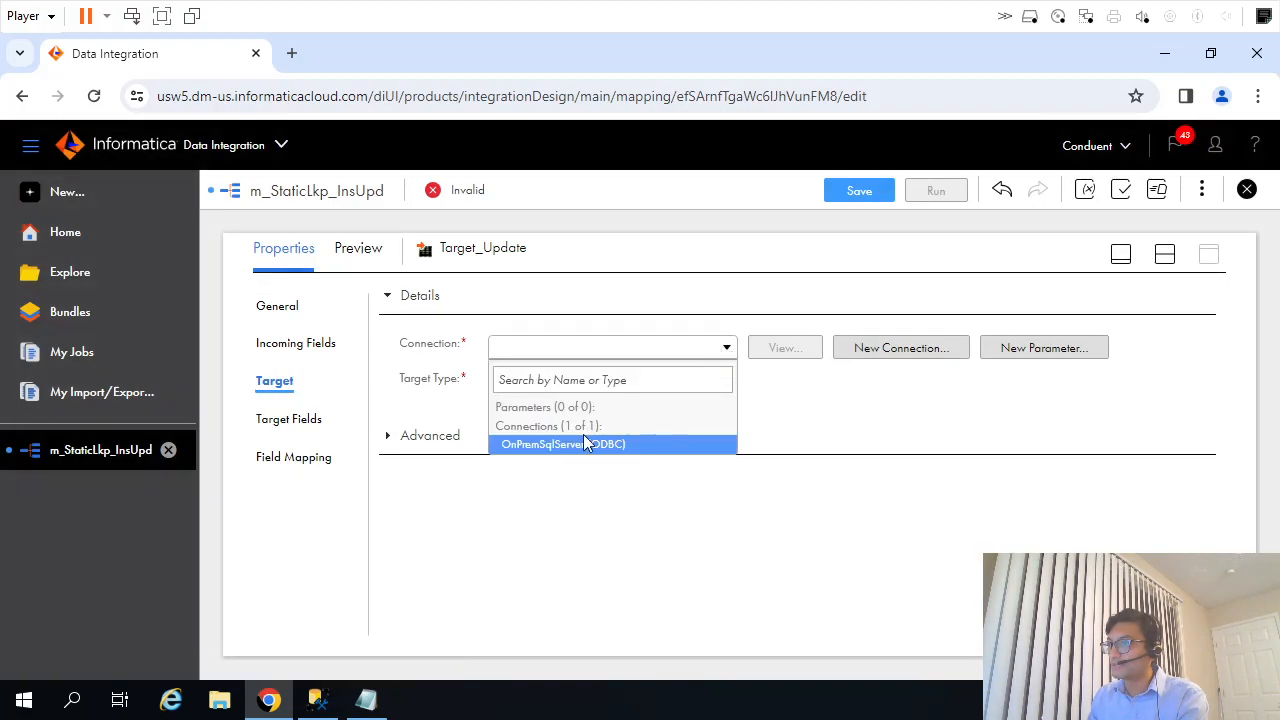
click(615, 437)
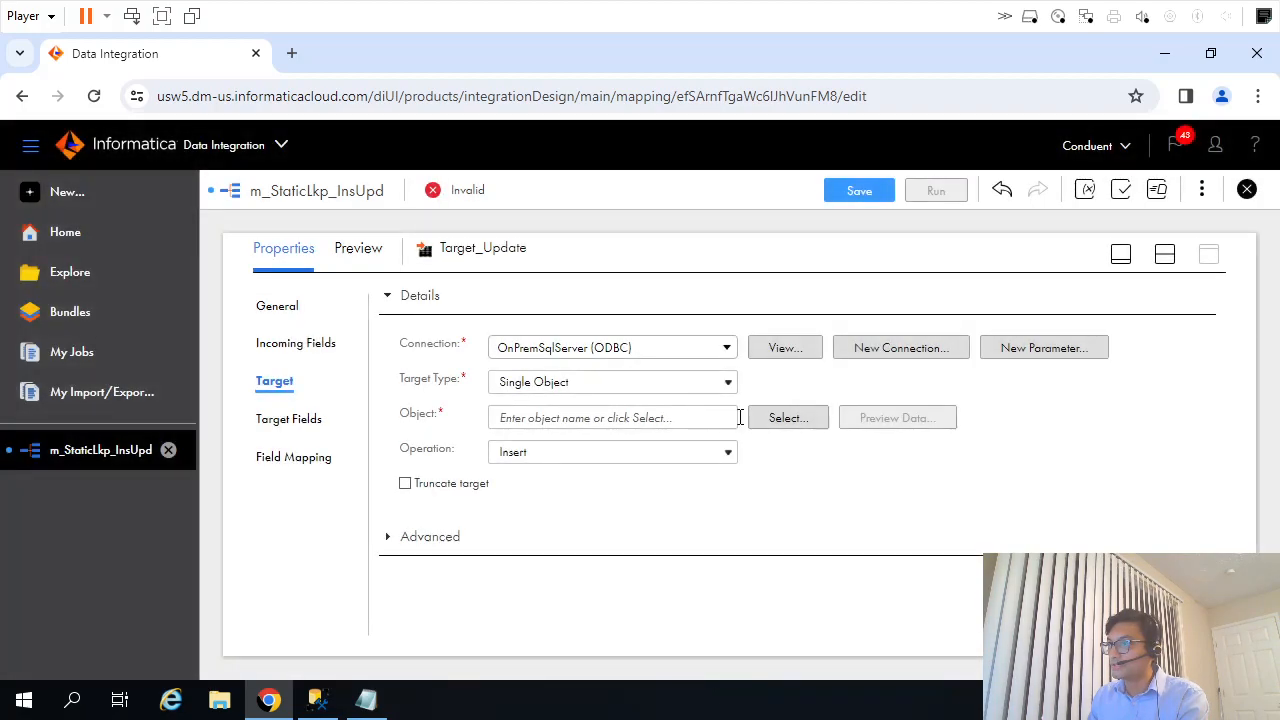
click(768, 418)
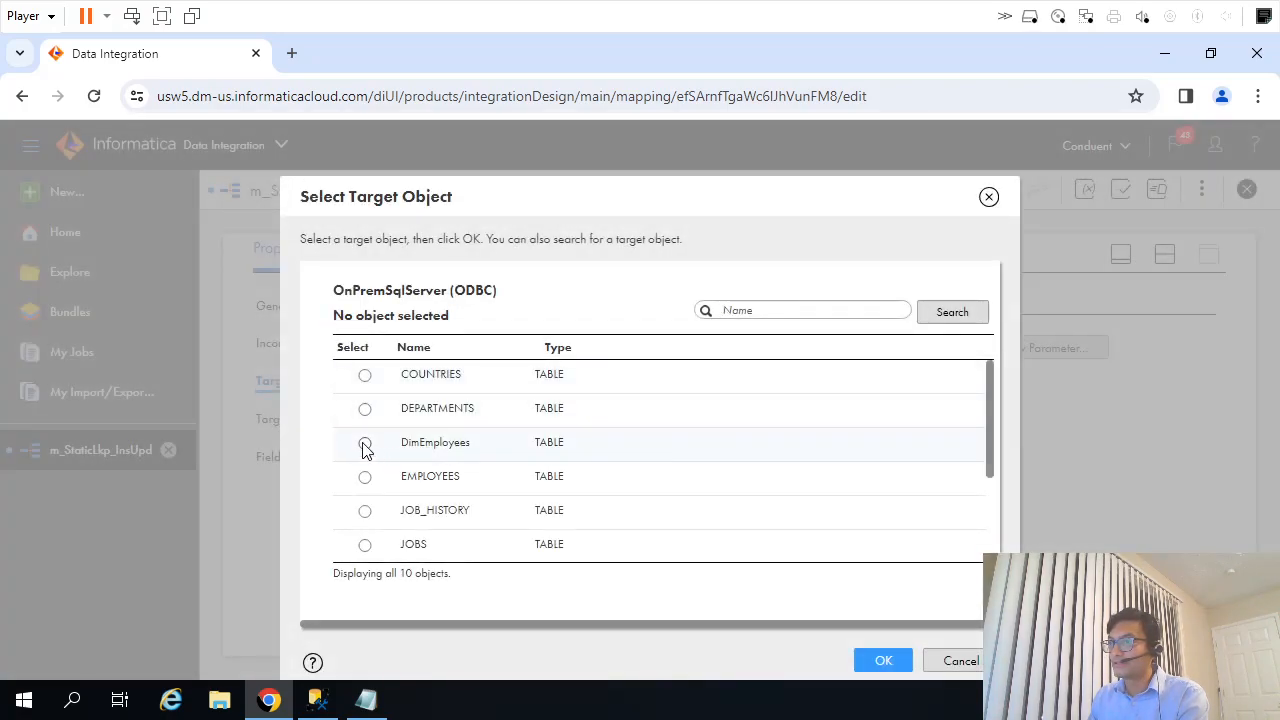
click(365, 444)
click(881, 660)
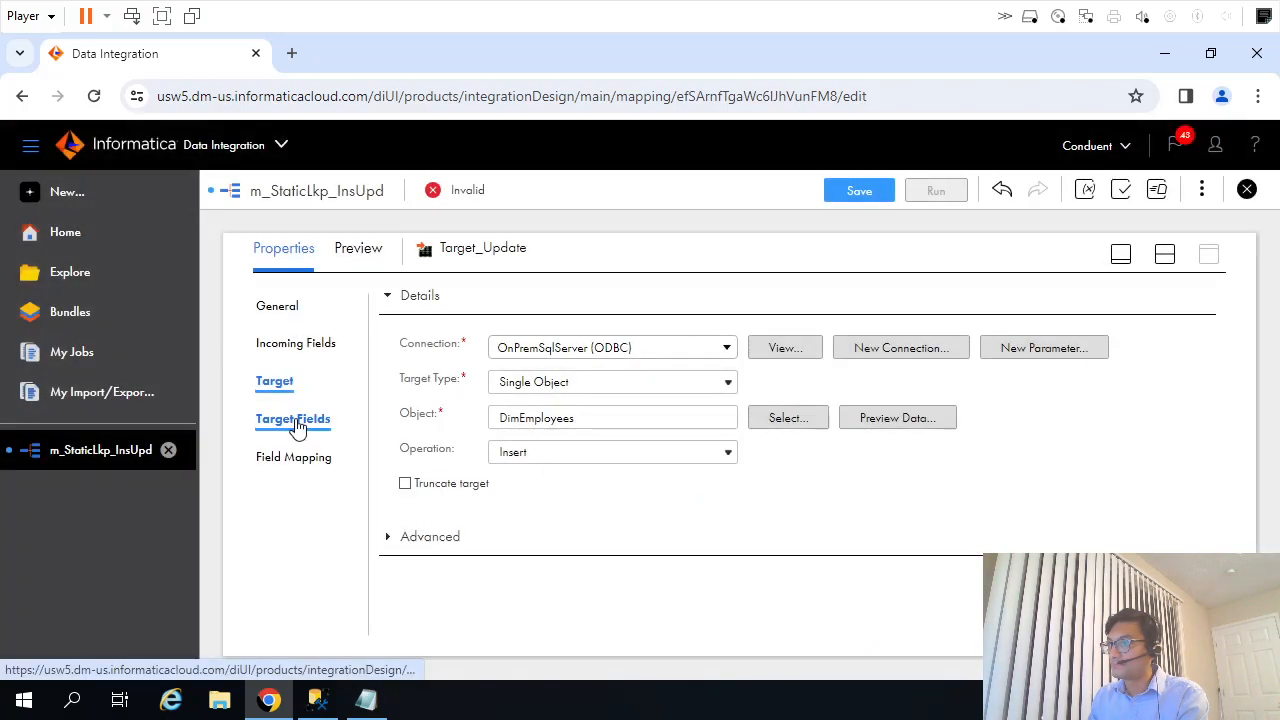
Connect the Update group of Rtr_Insert_Update to Target_Update and review the target's incoming fields.
click(290, 457)
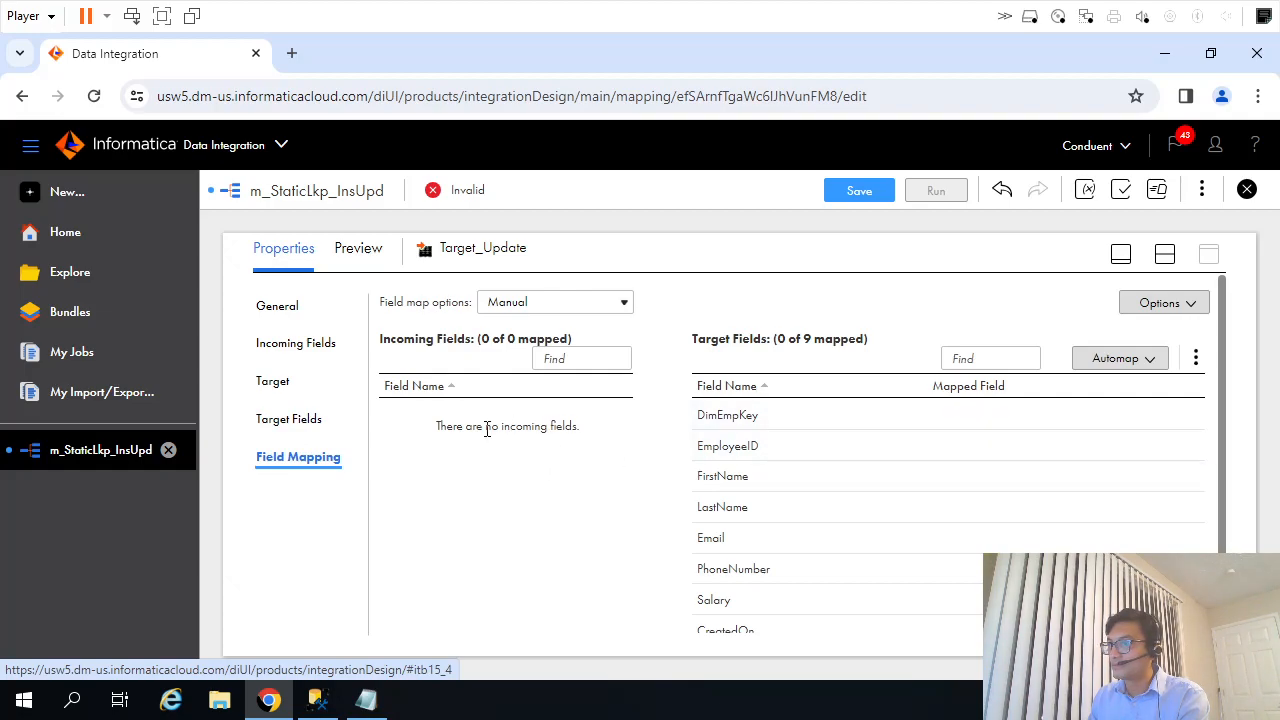
click(288, 420)
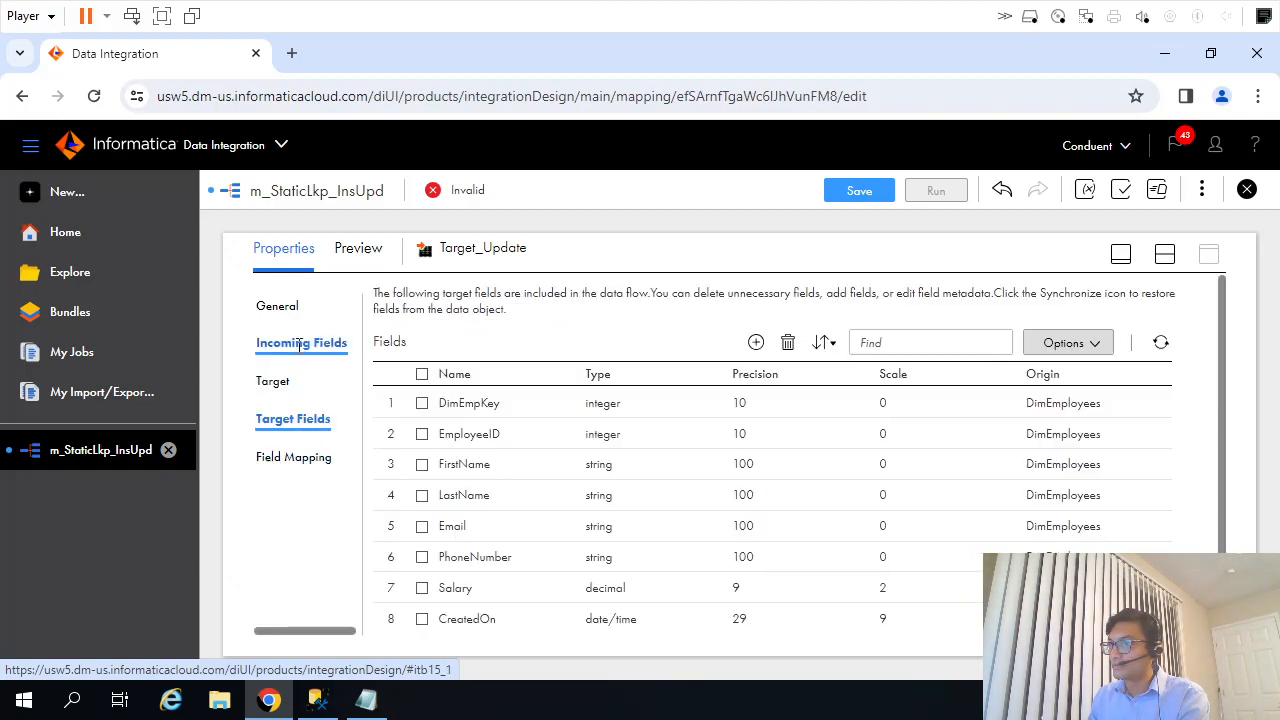
click(299, 352)
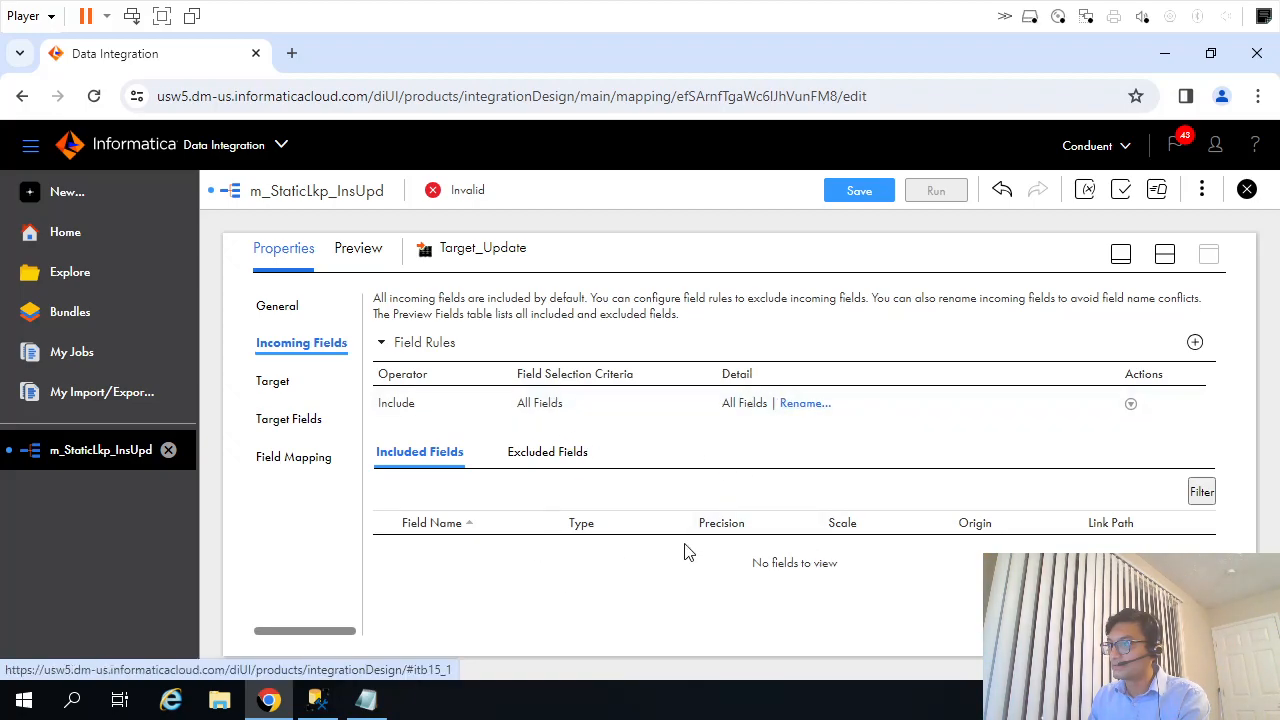
click(1121, 256)
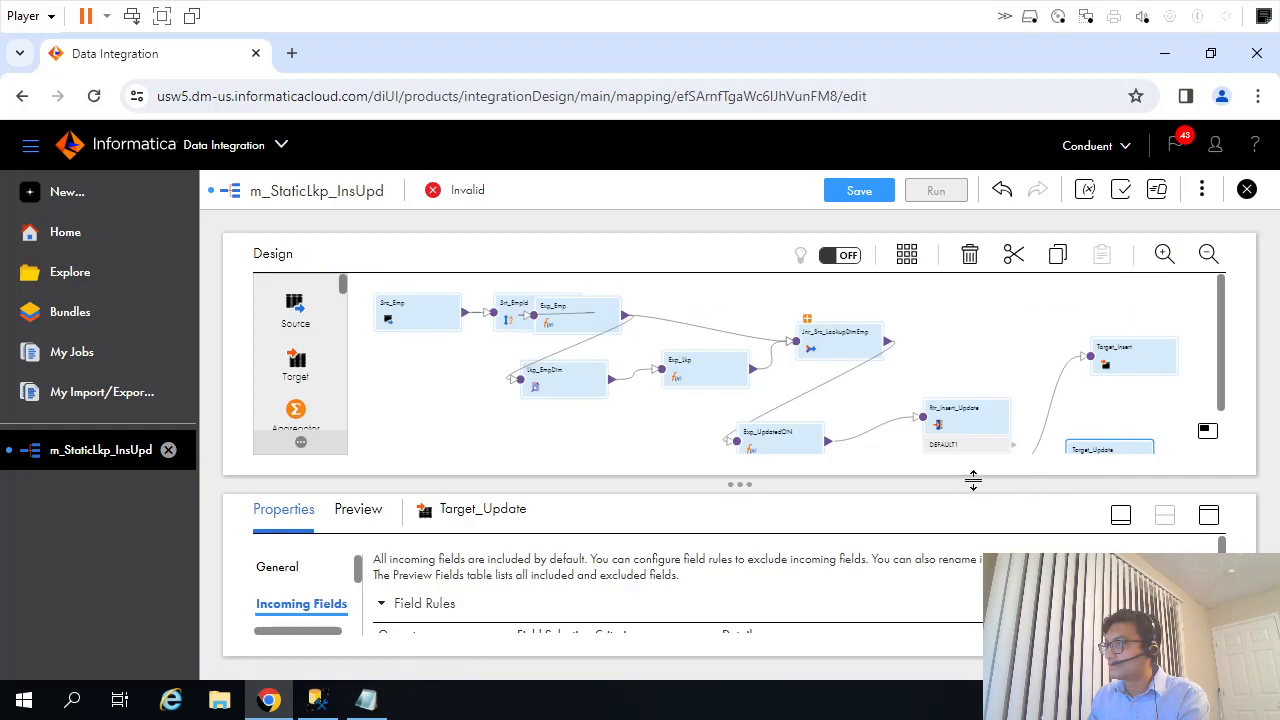
click(1121, 517)
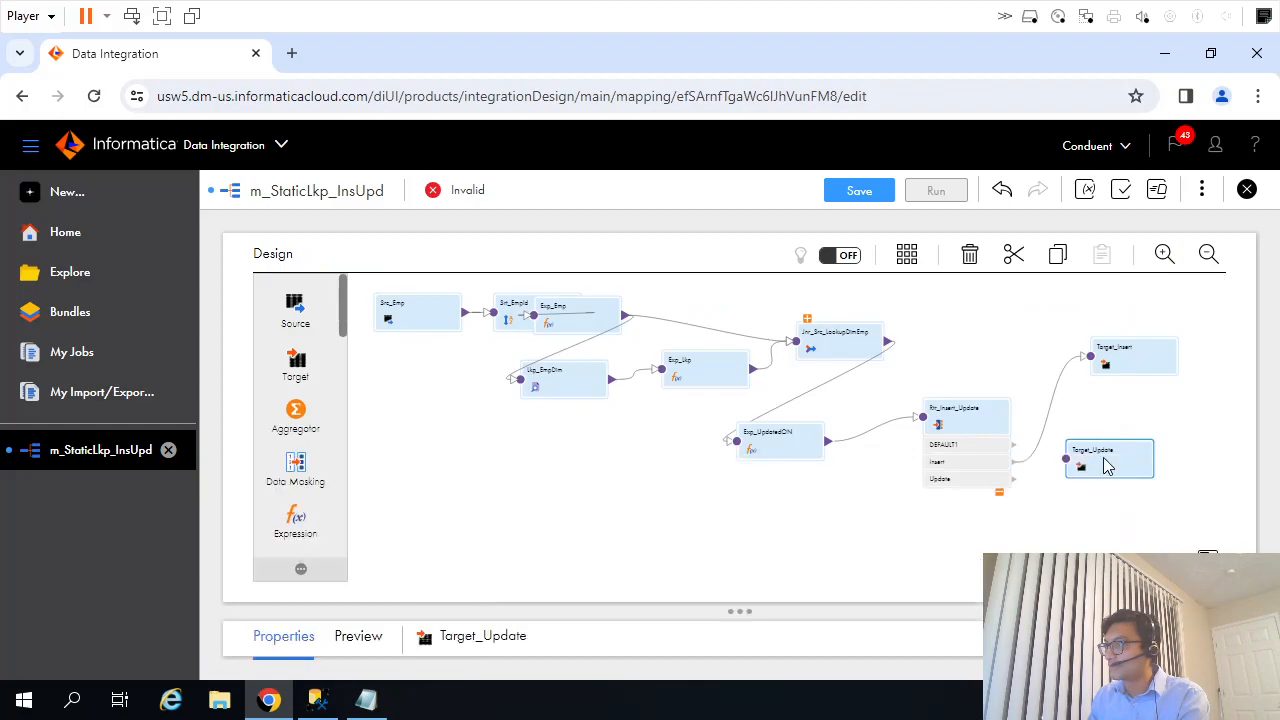
drag(1018, 487, 1094, 452)
click(1209, 642)
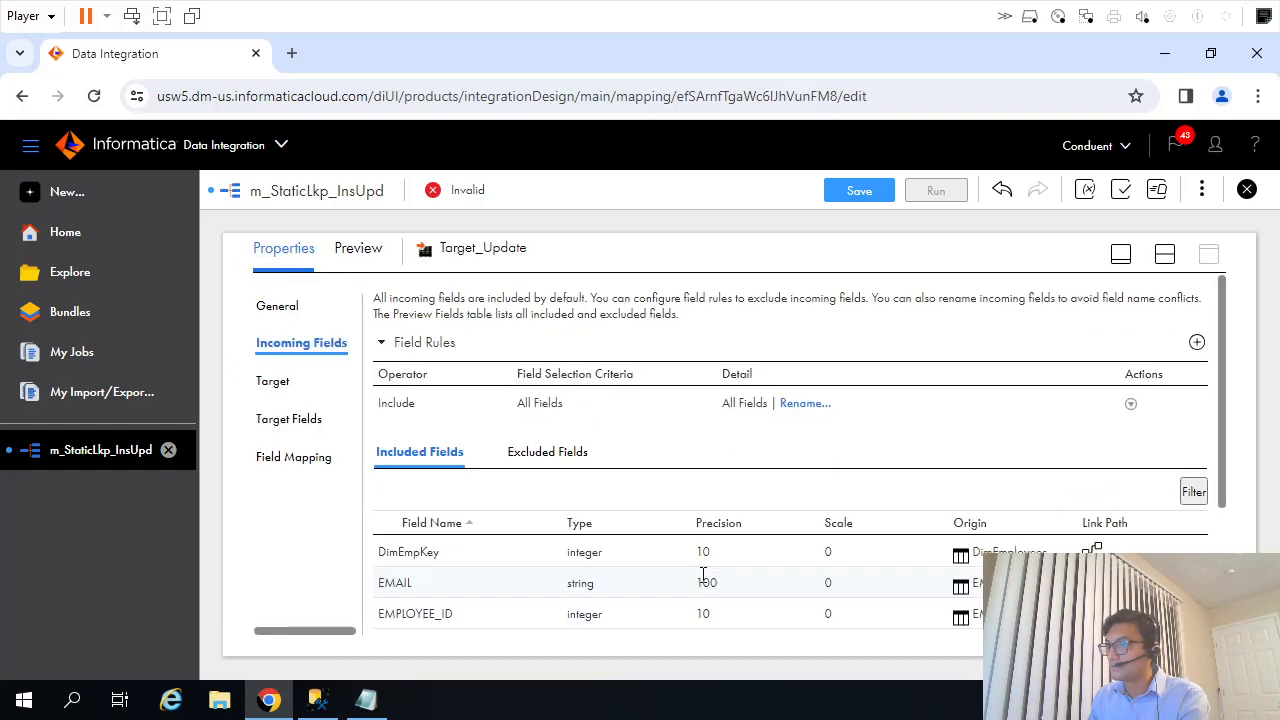
In Target_Update's field mapping, map EMPLOYEE_ID, FIRST_NAME, LAST_NAME, EMAIL, PHONE_NUMBER and SALARY to their matching target fields, and O_UpdatedOn to UpdatedOn.
click(276, 460)
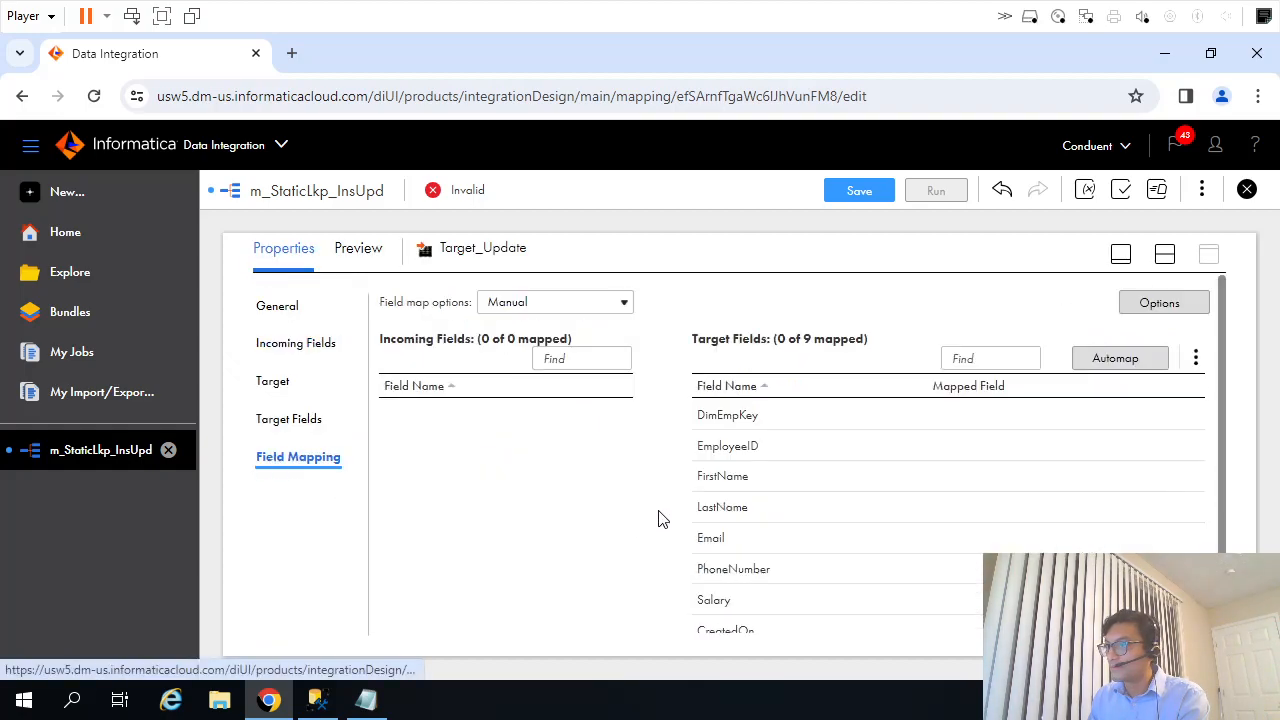
drag(449, 446, 877, 443)
drag(457, 490, 825, 483)
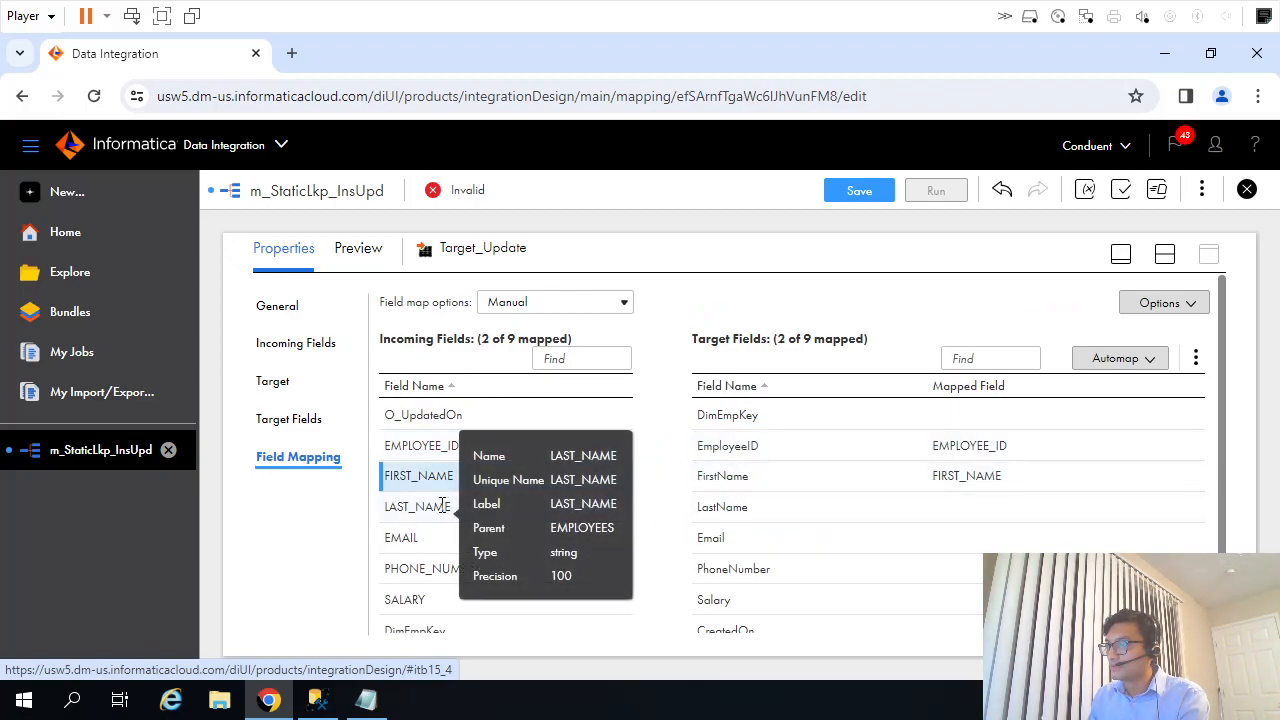
drag(433, 505, 906, 528)
drag(429, 540, 915, 543)
drag(463, 572, 966, 571)
click(503, 611)
drag(503, 611, 951, 600)
scroll(1220, 478, down, 1)
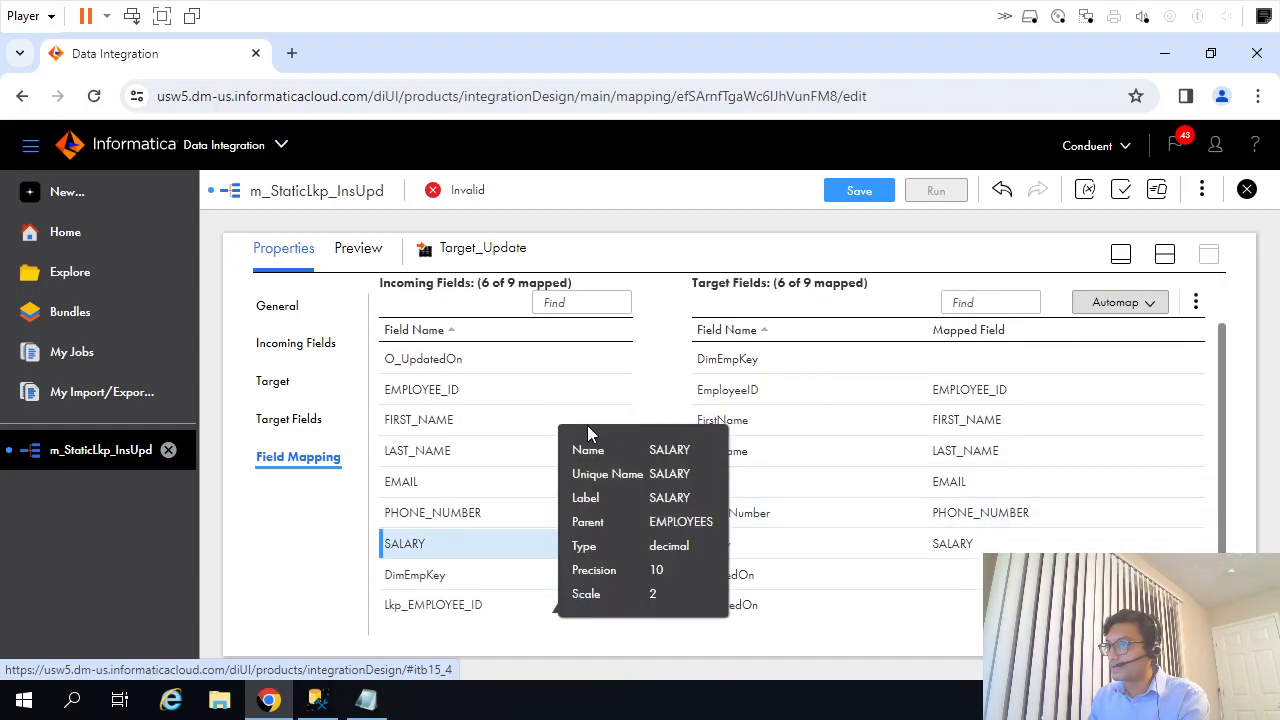
drag(428, 361, 931, 603)
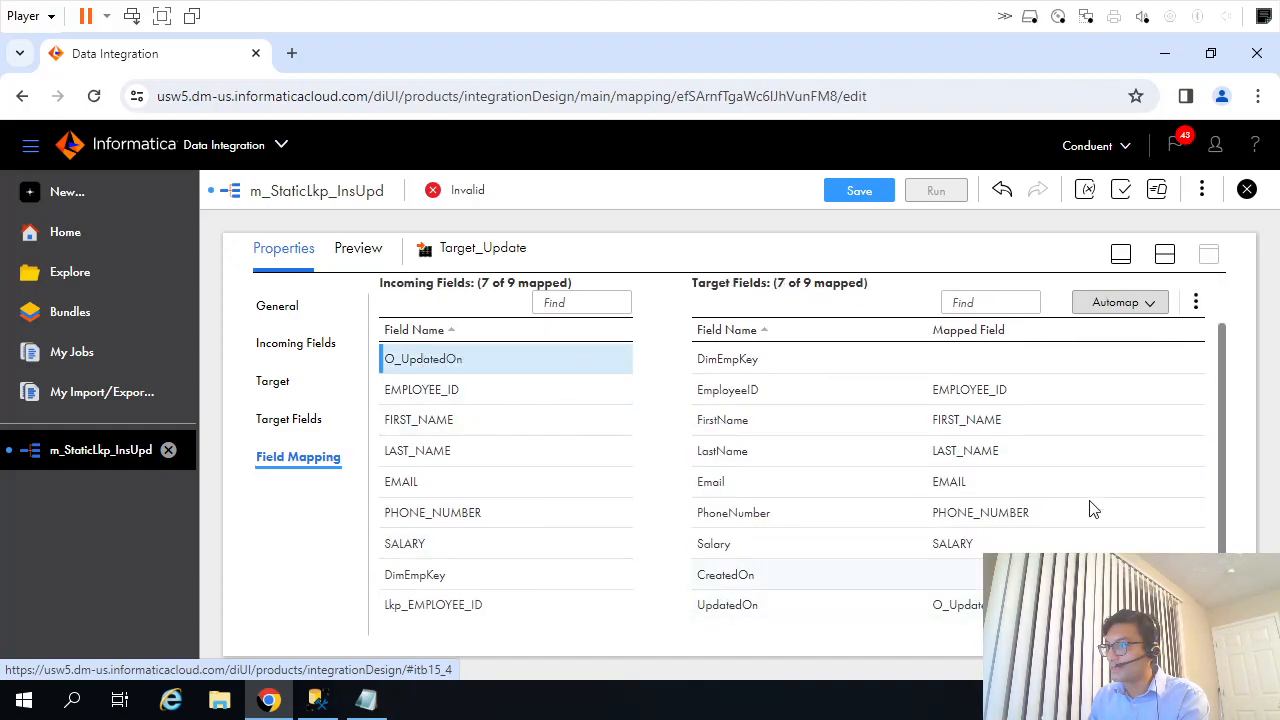
Save the mapping and align Target_Update directly beneath Target_Insert in the mapping design.
click(866, 191)
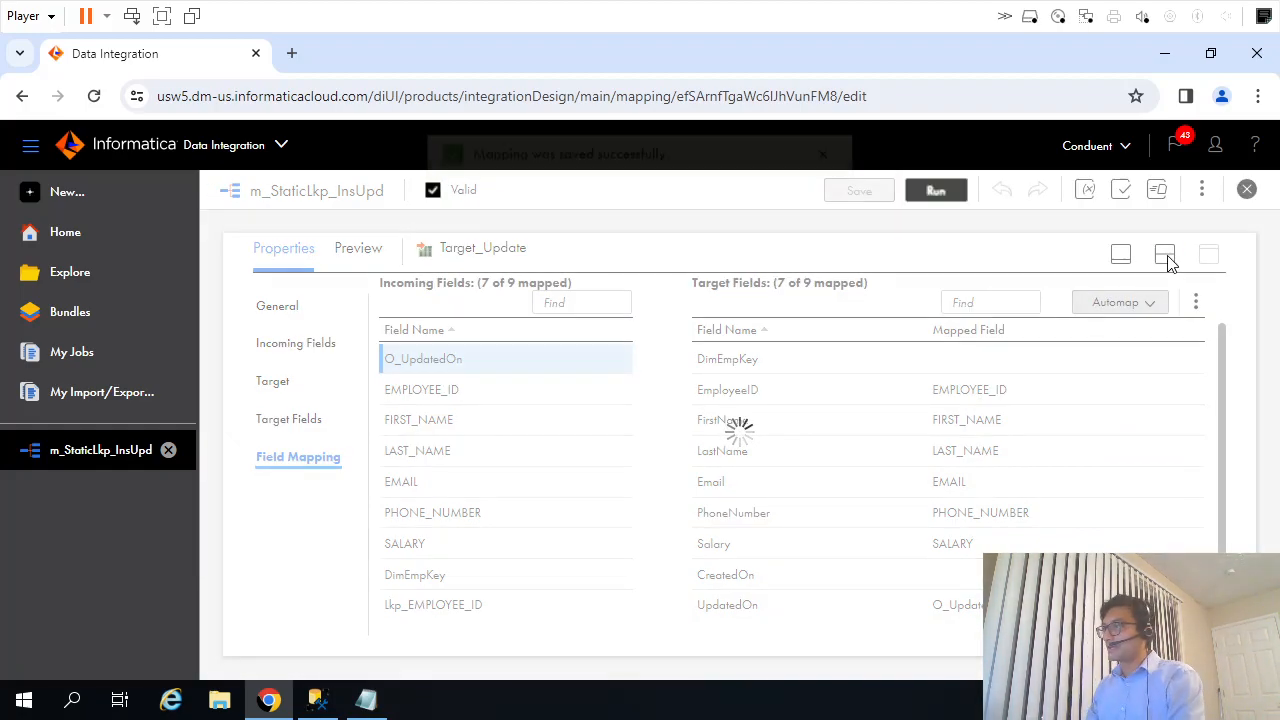
click(1166, 254)
drag(1106, 447, 1130, 420)
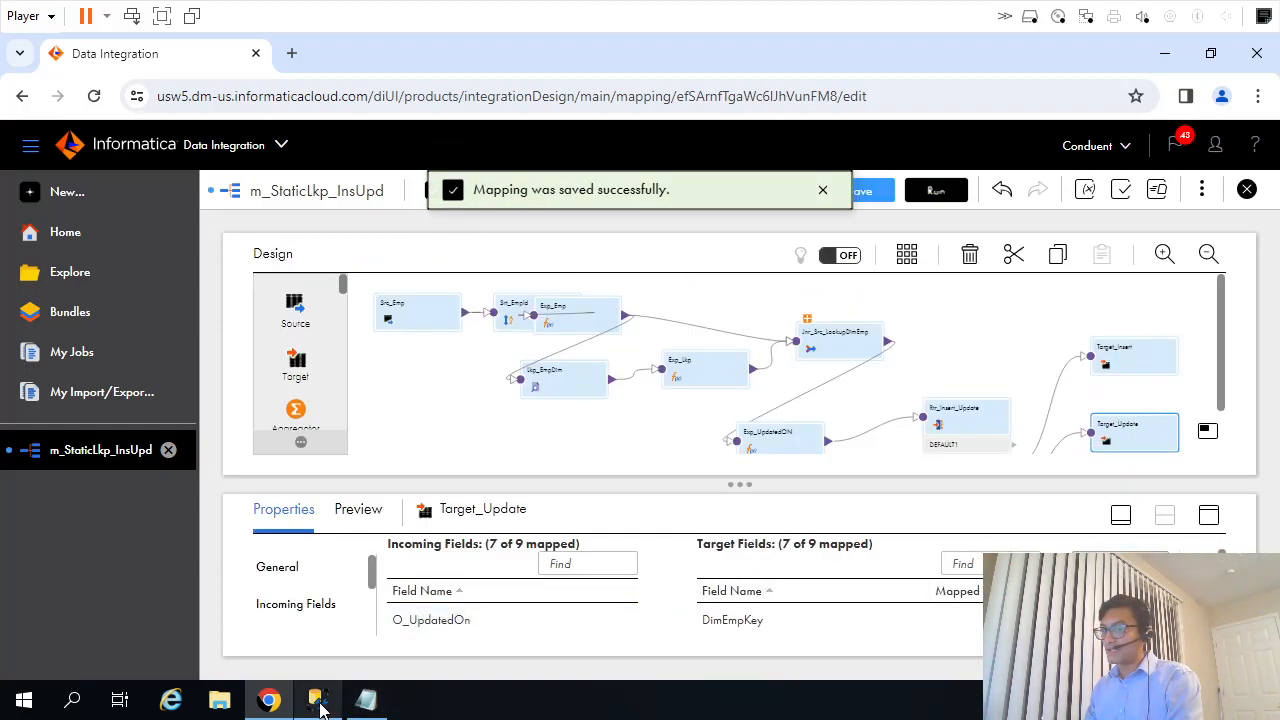
Switch to SQL Server Management Studio and change the EMPLOYEES insert values to employee ID 1000 with a new first name, last name and e-mail.
click(318, 700)
double_click(122, 358)
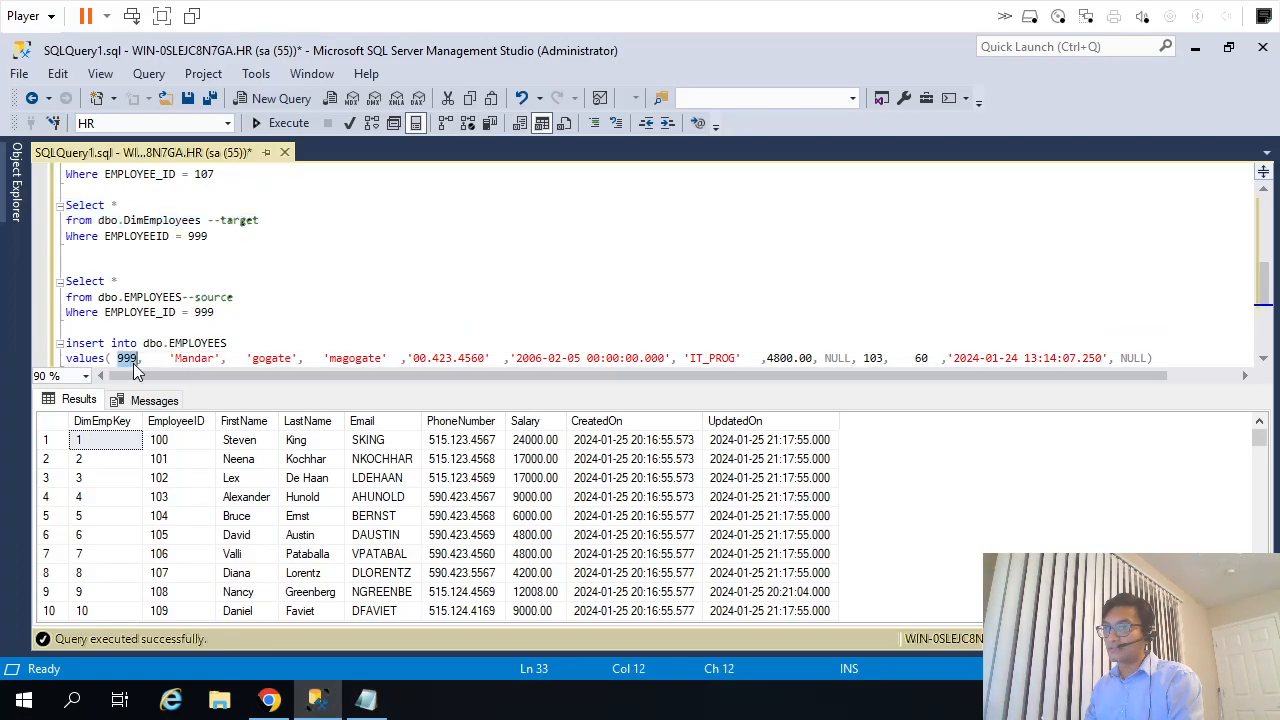
text(1000)
key(ctrl+shift+Right)
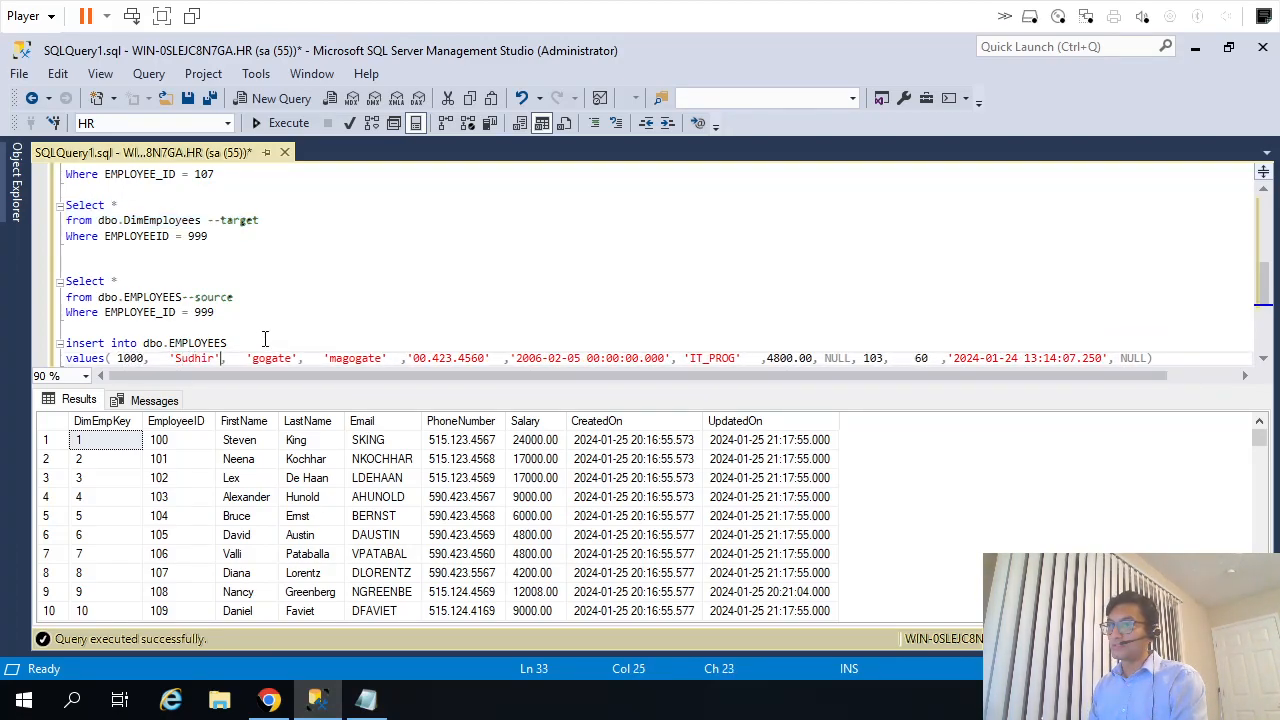
key(ctrl+shift+Right)
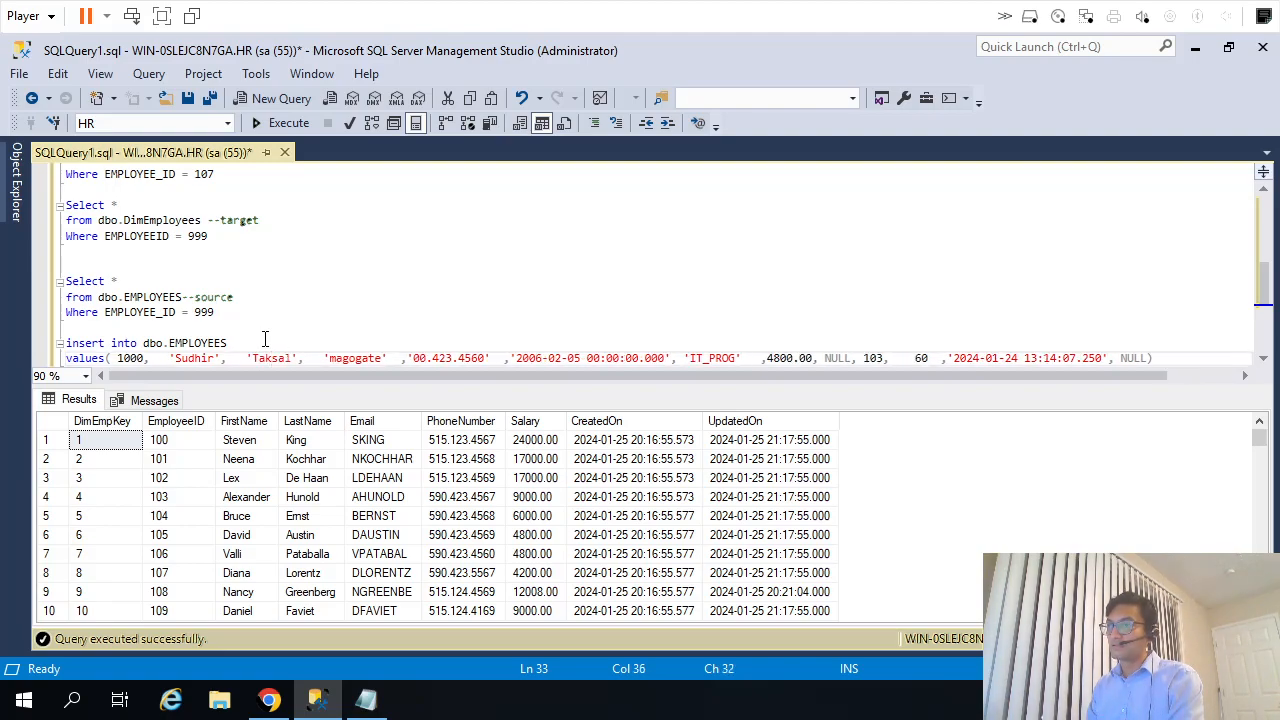
key(ctrl+shift+Right)
text('staksale)
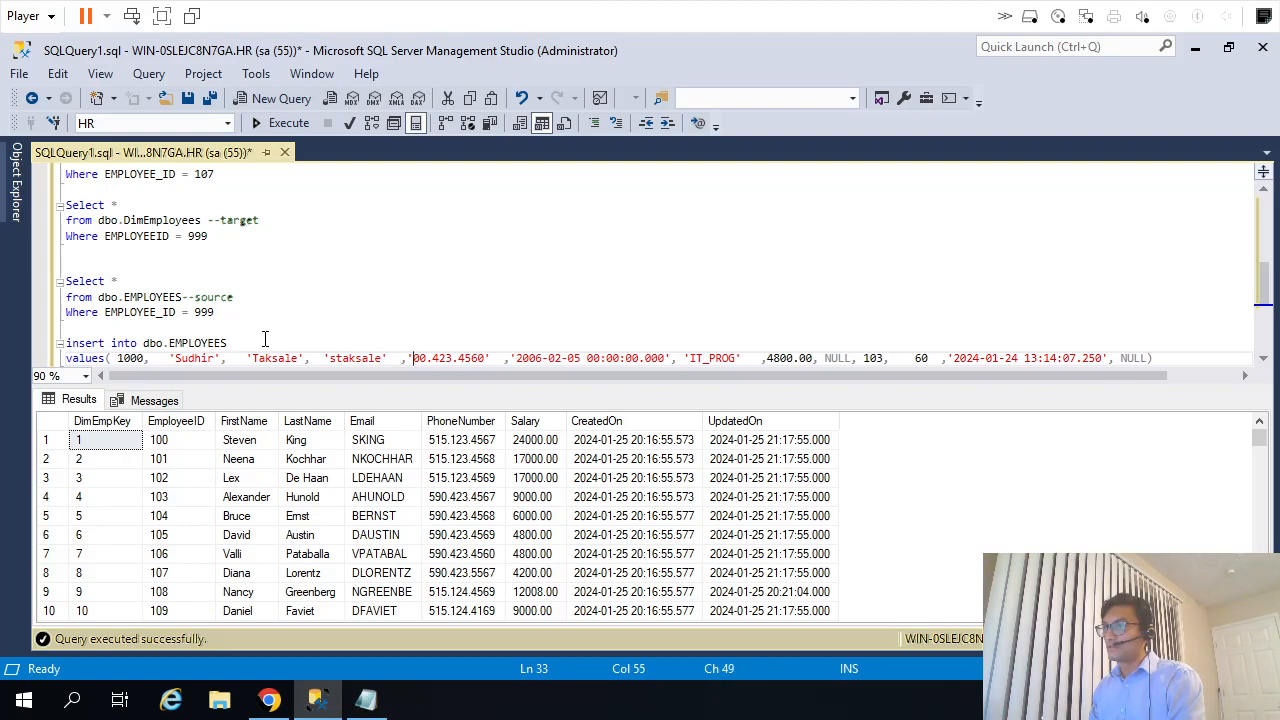
Execute only the insert statement to add the new employee row to dbo.EMPLOYEES.
key(End)
key(shift+Up)
key(shift+Up)
key(shift+Down)
key(F5)
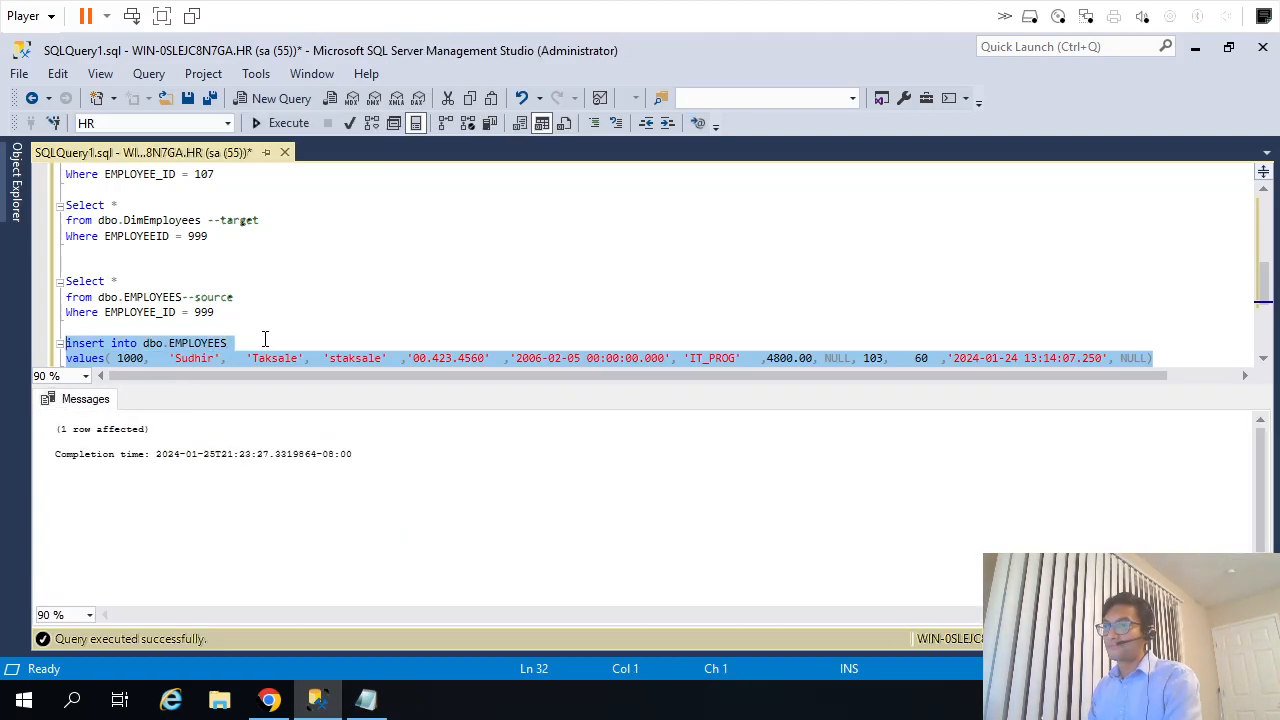
Run the source query on dbo.EMPLOYEES for EMPLOYEE_ID 999 to view that employee's row.
key(Up)
key(Up)
key(shift+Down)
key(shift+Up)
key(shift+Up)
key(shift+Up)
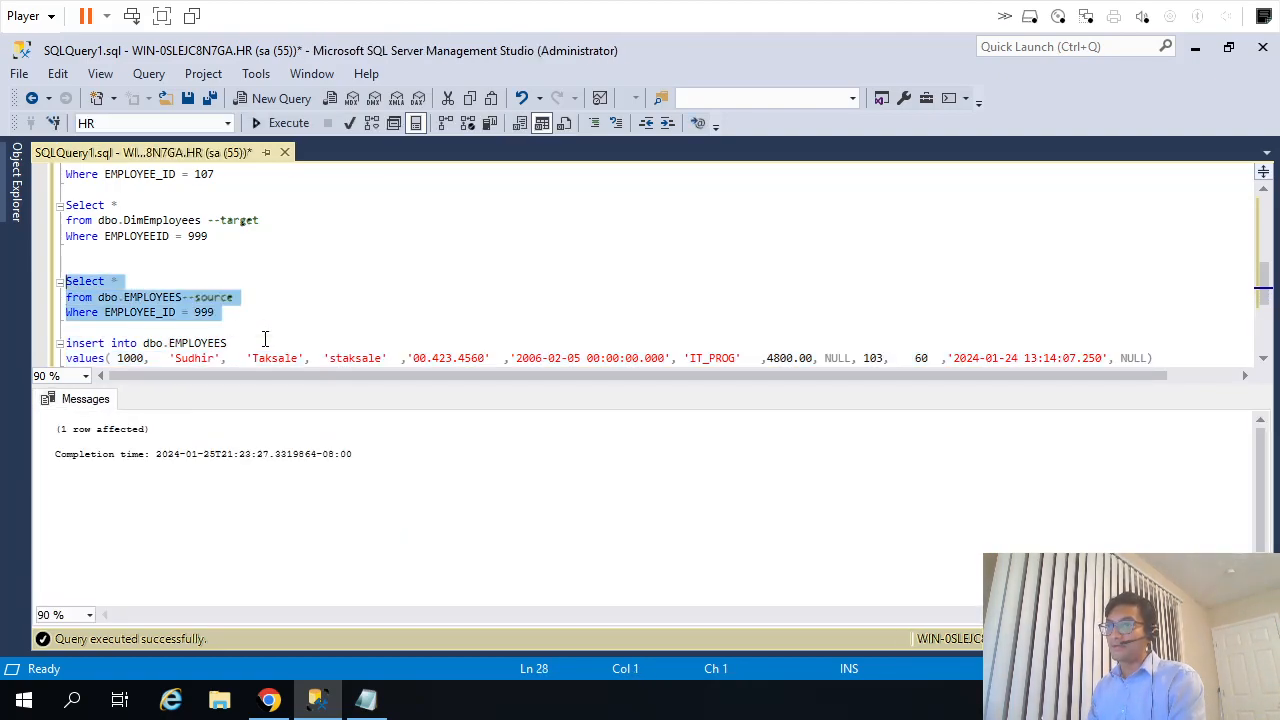
key(F5)
Convert the source Select query for EMPLOYEE_ID 999 into an Update statement on dbo.EMPLOYEES.
key(Left)
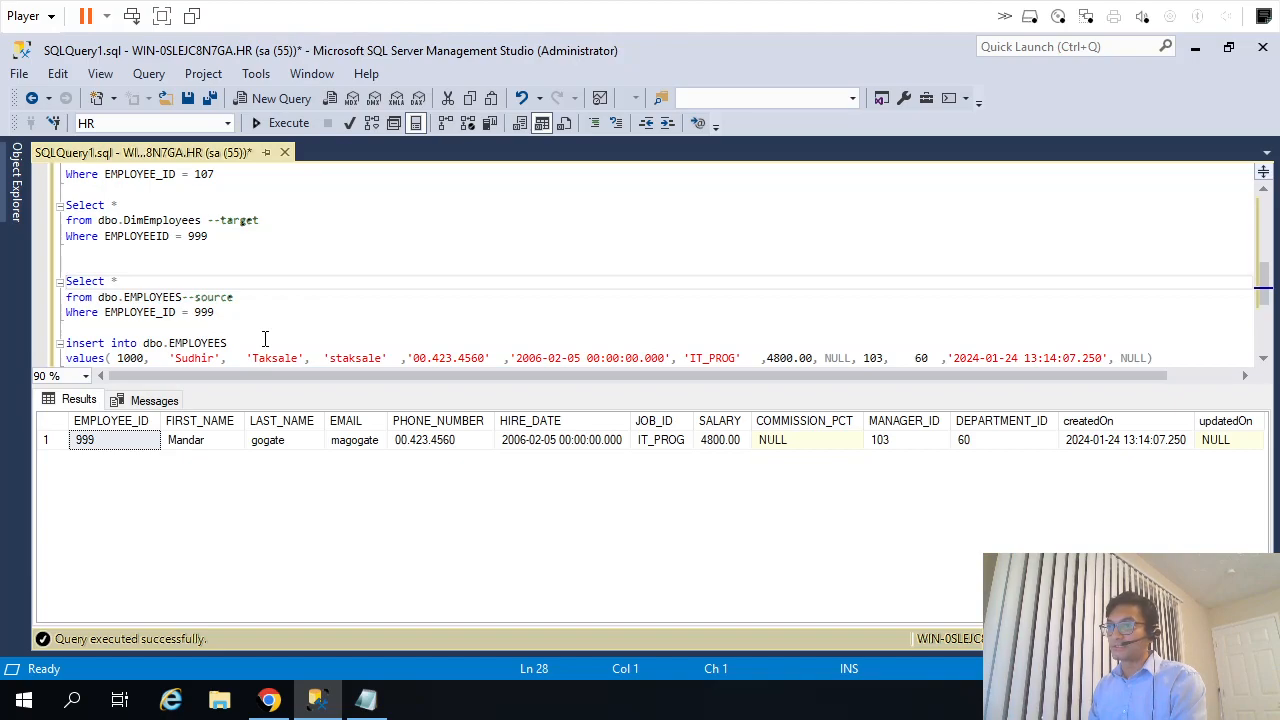
key(shift+End)
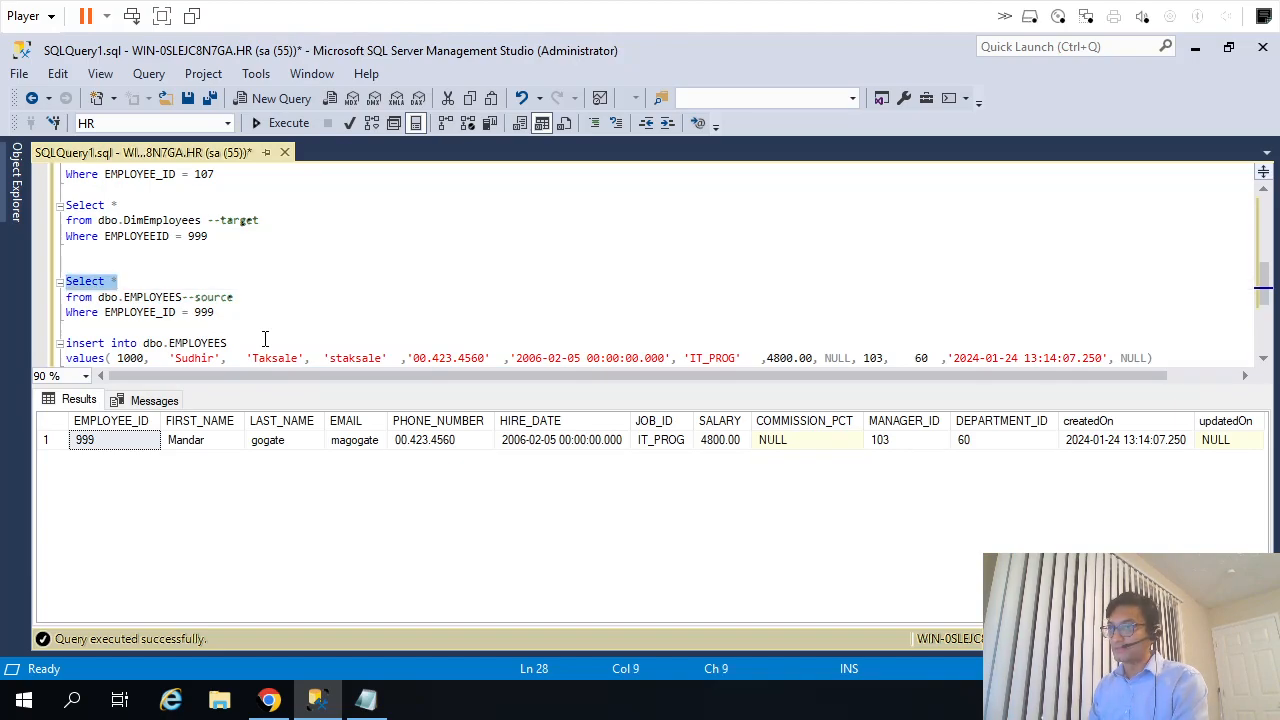
text(Update)
key(Down)
key(Home)
key(ctrl+shift+Right)
key(Delete)
key(BackSpace)
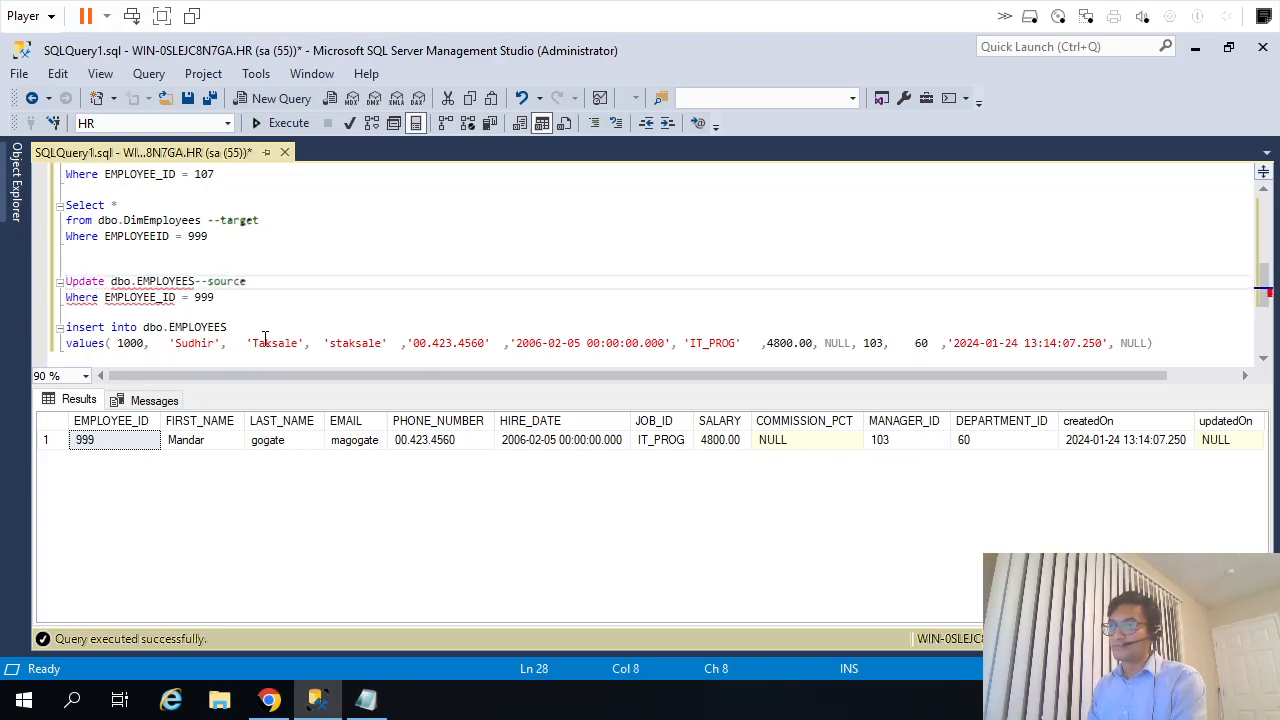
Add a set clause to the Update statement that assigns LAST_NAME the employee's existing last name with a capital initial.
key(End)
key(Return)
text(set)
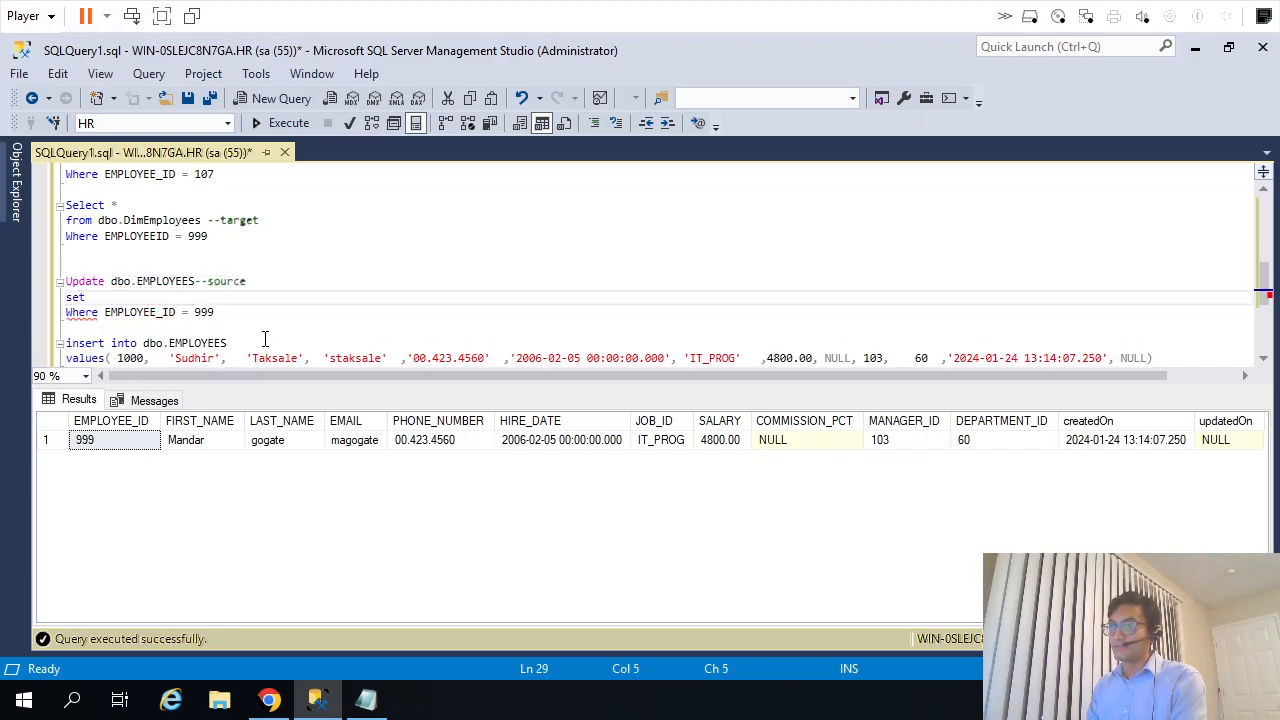
text( LAST_NAME )
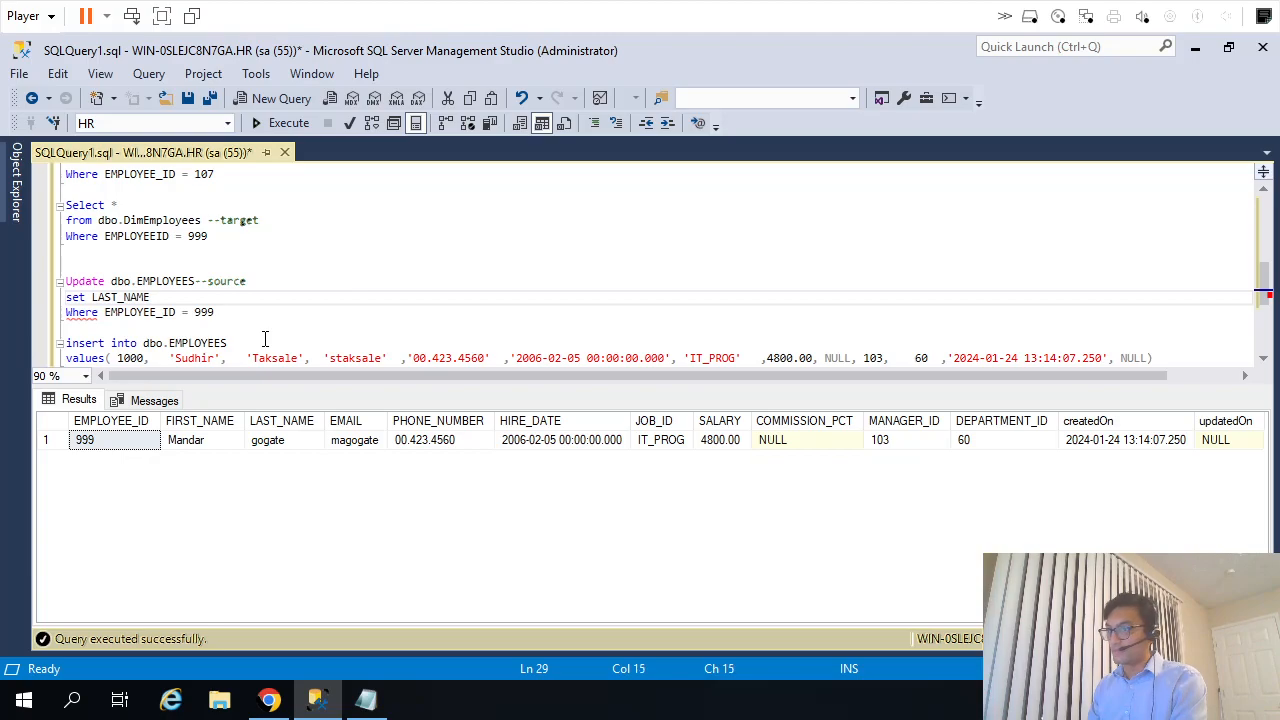
text(= 'gogate)
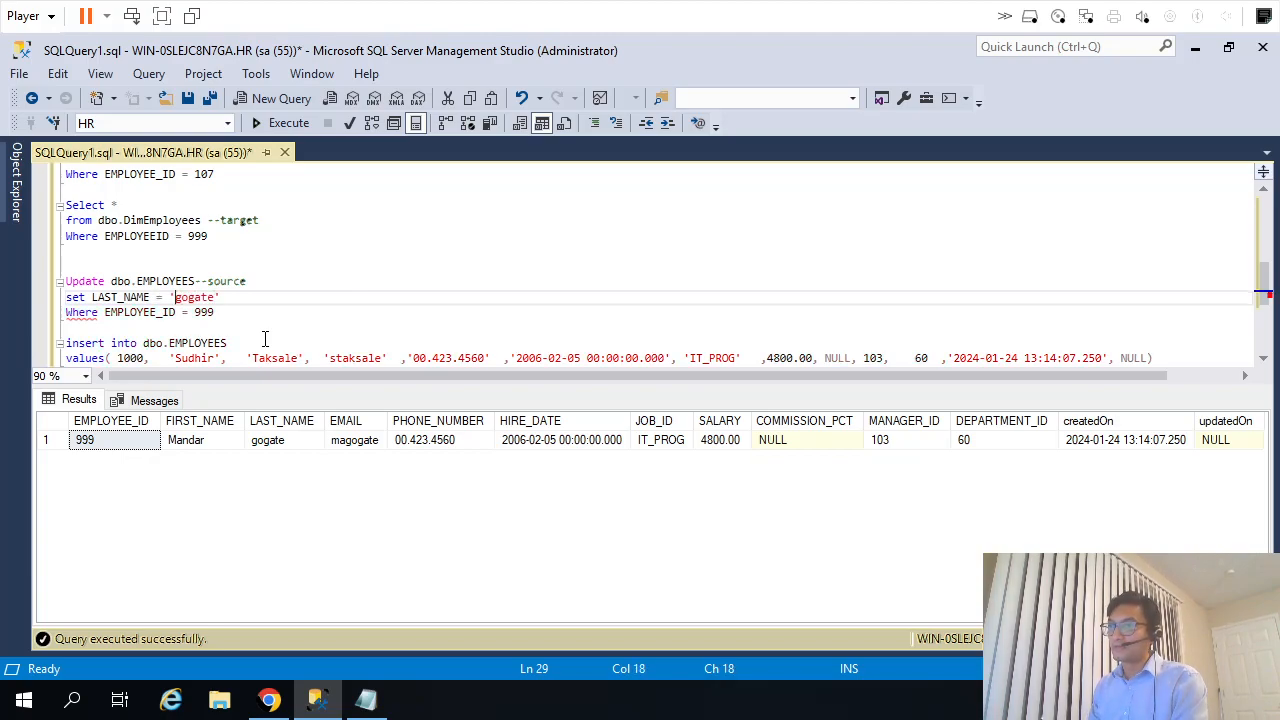
key(Delete)
text(Gogate)
key(End)
key(Return)
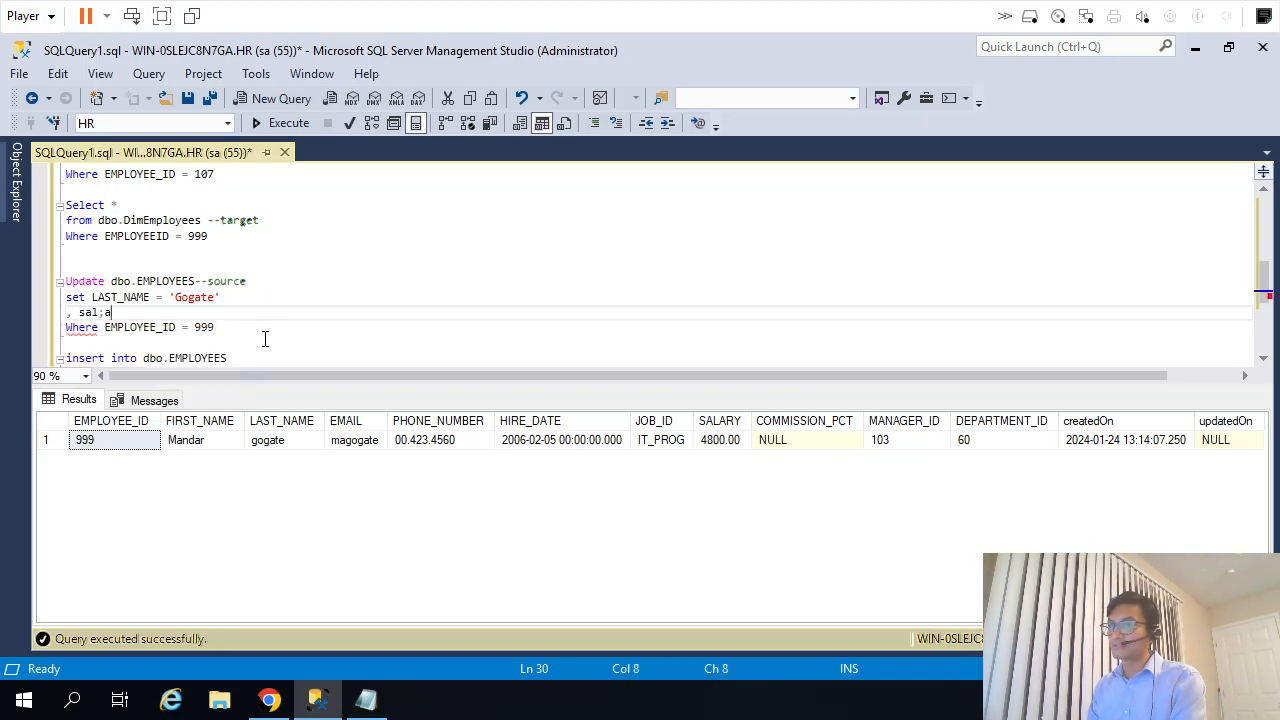
Add SALARY = 10000 as a second assignment in the Update statement's set clause.
text(, sallary)
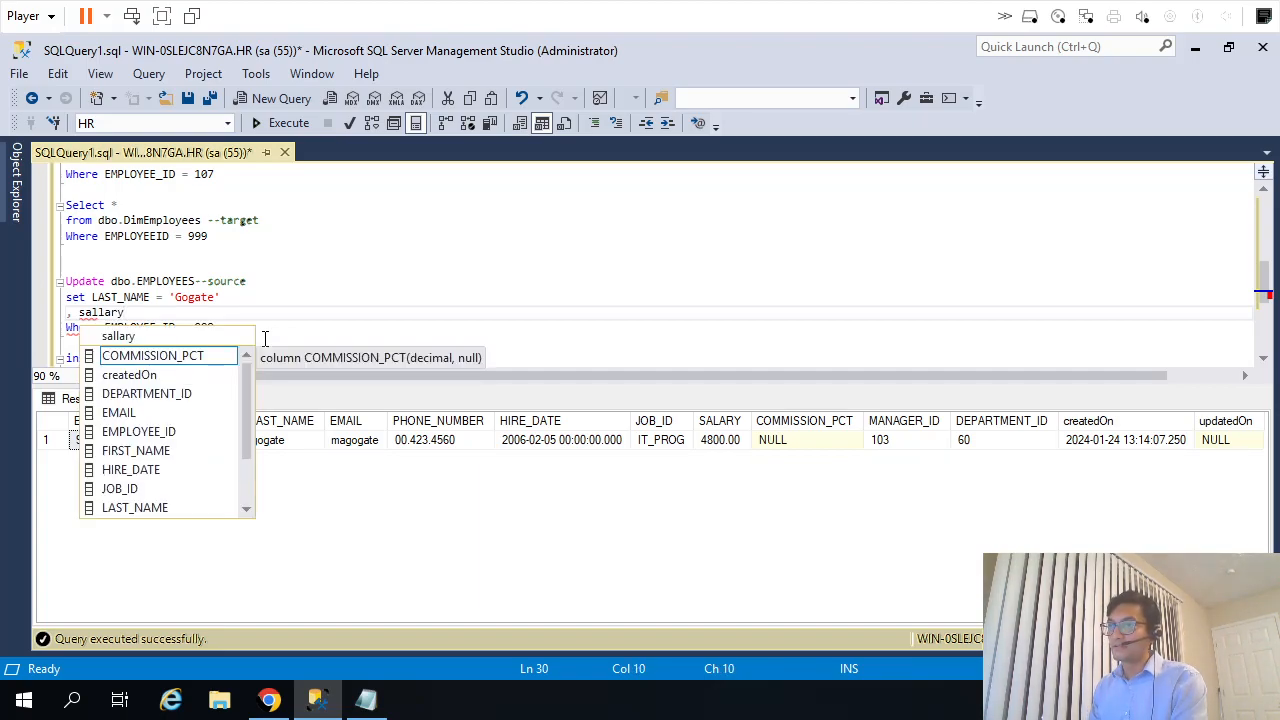
key(Escape)
key(ctrl+shift+Left)
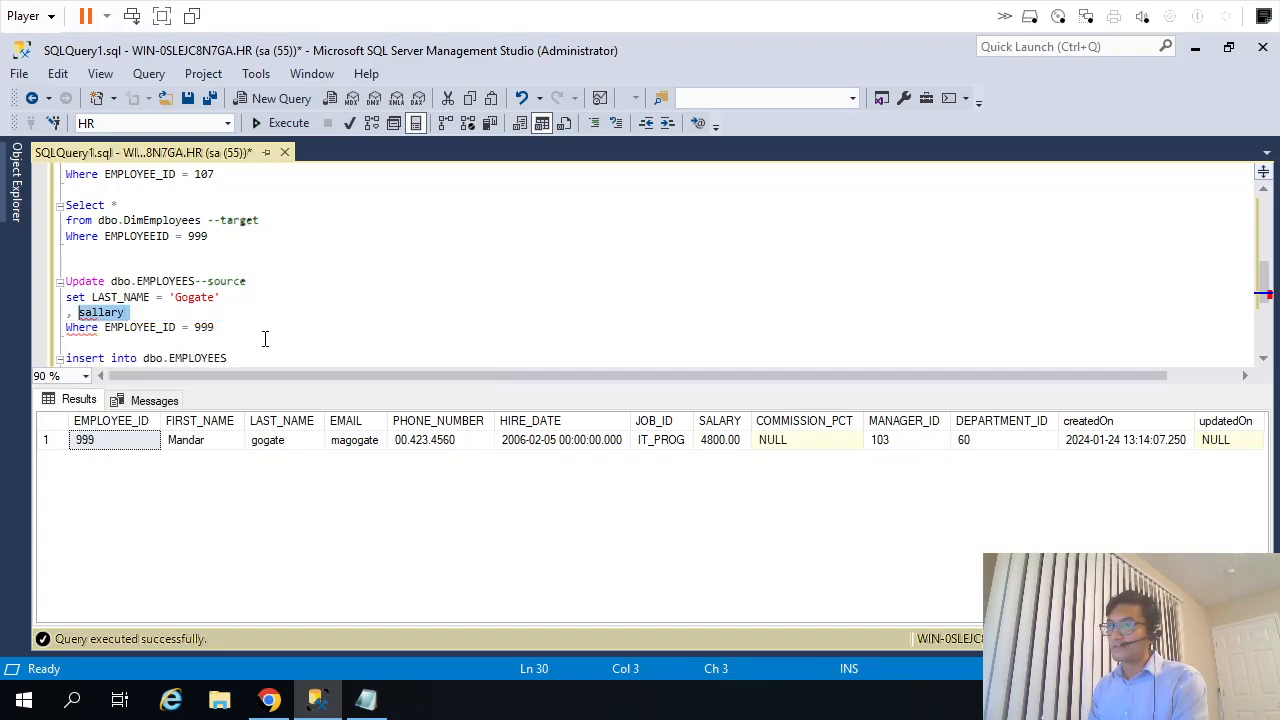
text(Sala)
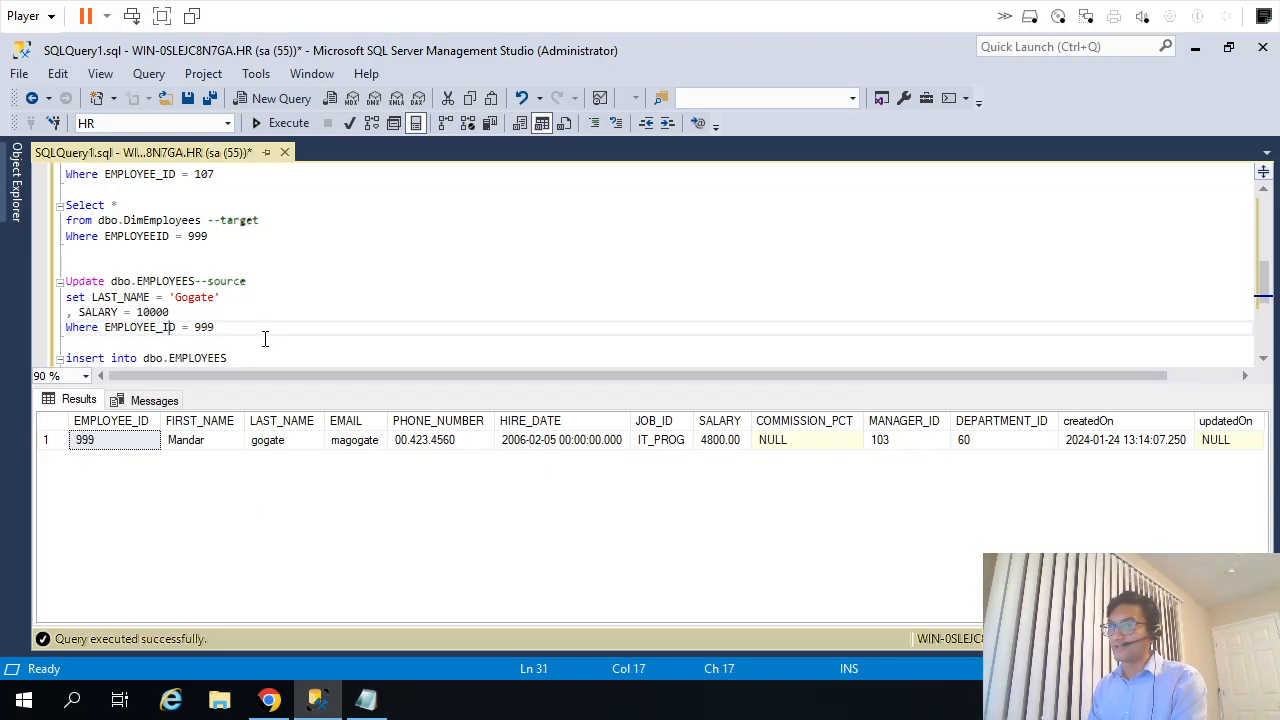
Execute only the Update statement on dbo.EMPLOYEES for EMPLOYEE_ID 999.
key(shift+Up)
key(shift+Up)
key(shift+Home)
key(F5)
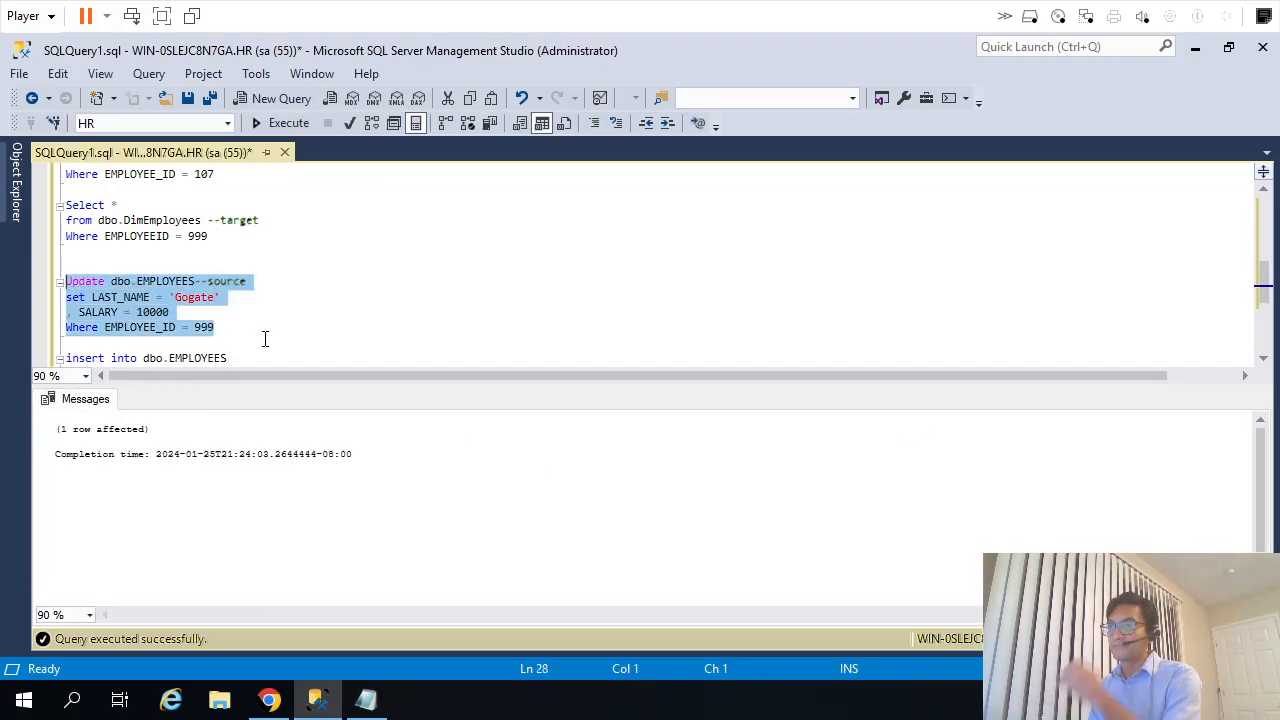
Run the target query on dbo.DimEmployees for EMPLOYEEID 999 and check the row's Salary and LastName values.
key(ctrl+End)
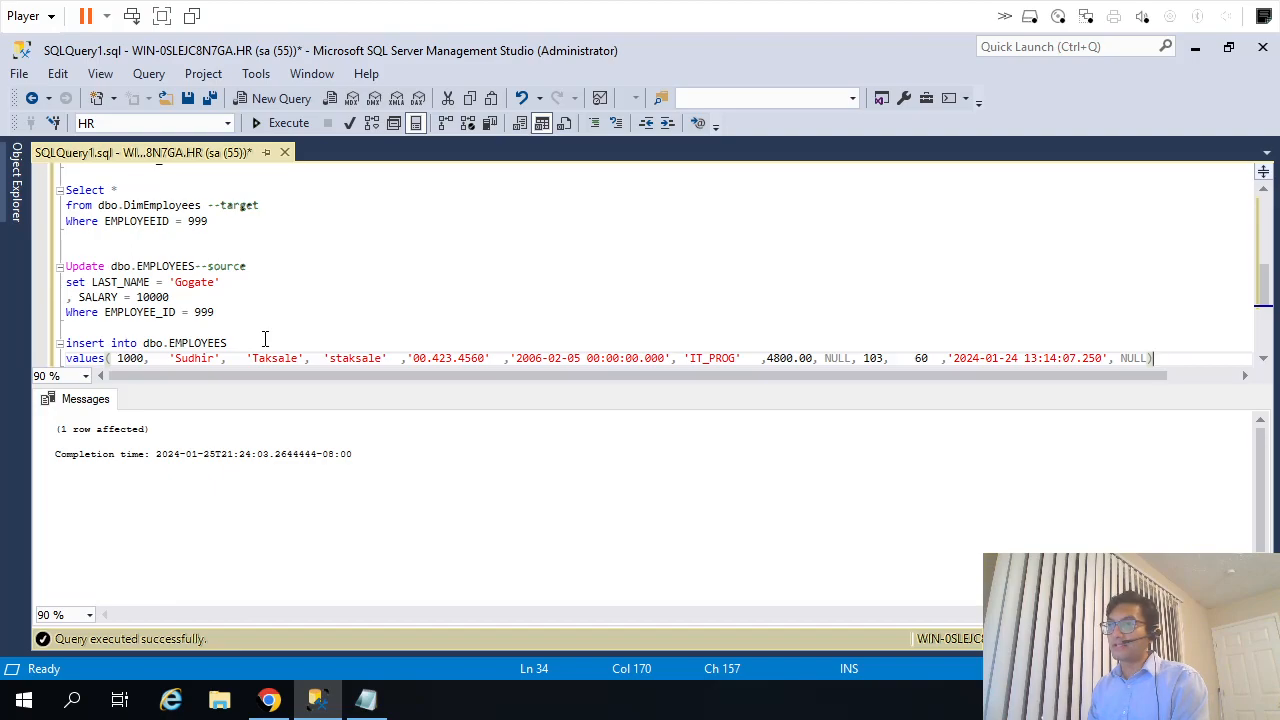
drag(226, 222, 62, 190)
key(F5)
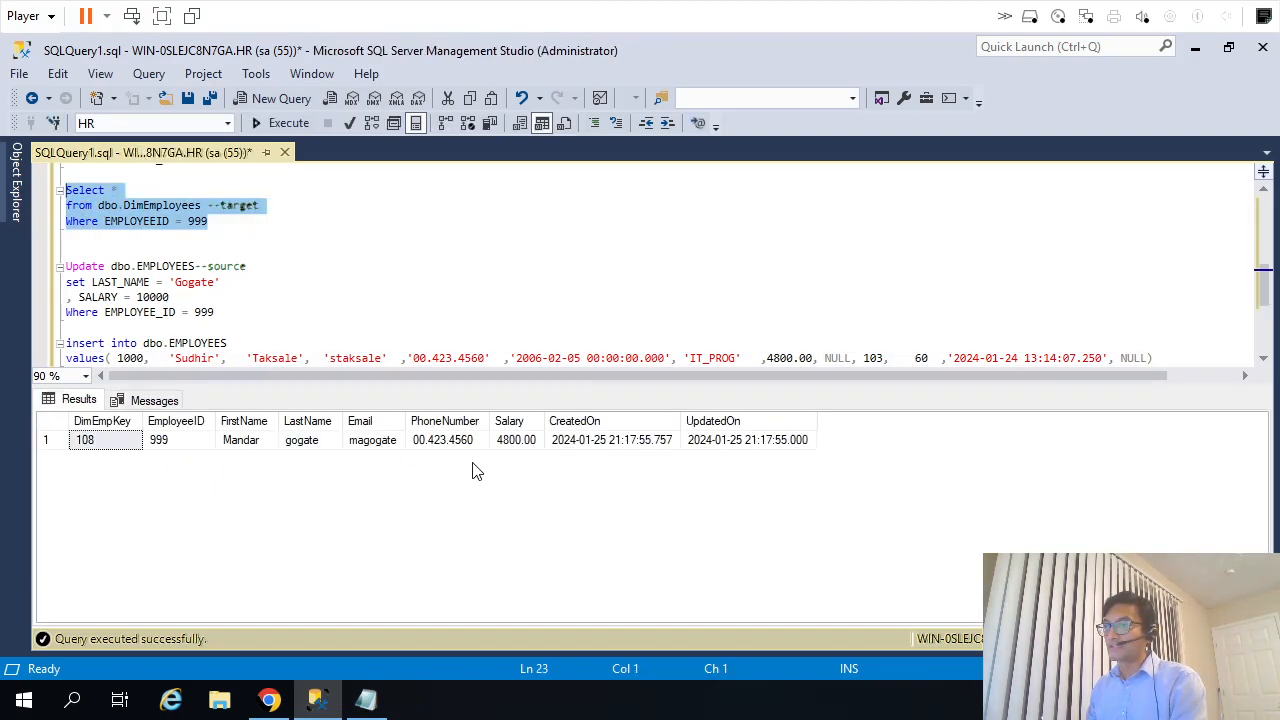
click(508, 442)
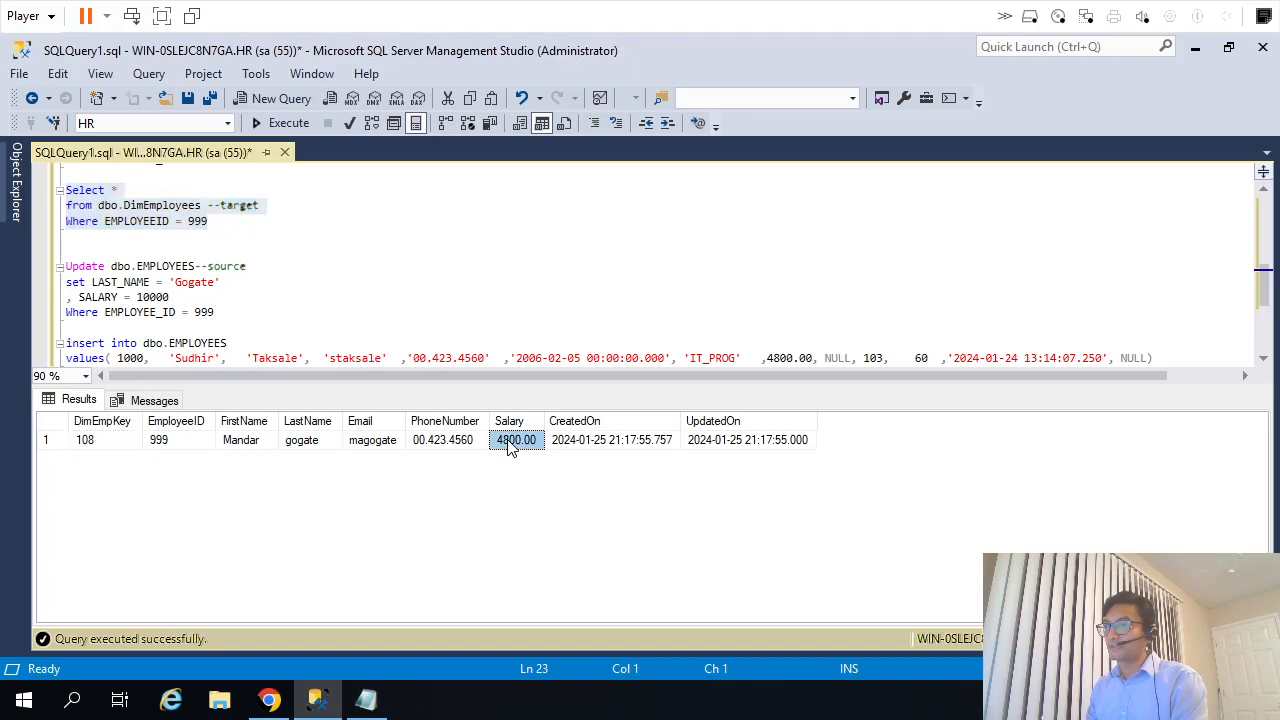
click(300, 445)
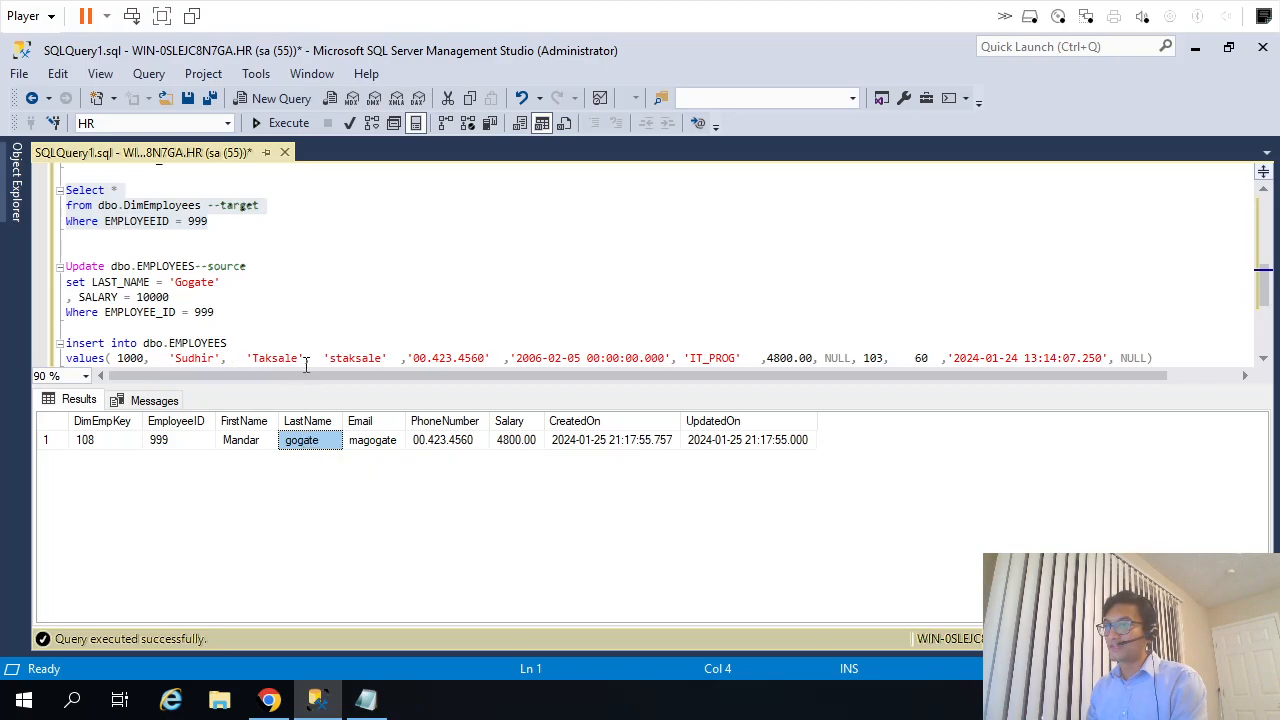
Check the employee ID in the insert statement and switch back to the m_StaticLkp_InsUpd mapping in Informatica Data Integration.
double_click(131, 360)
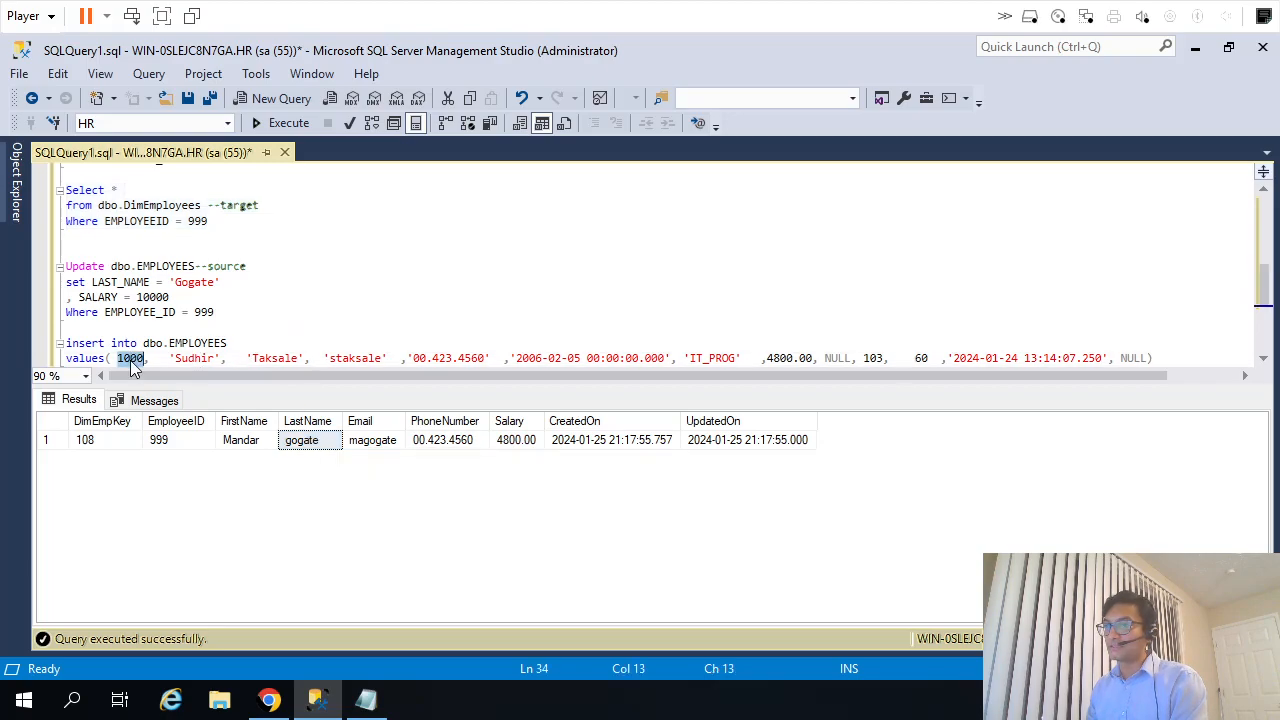
click(466, 319)
key(alt+Tab)
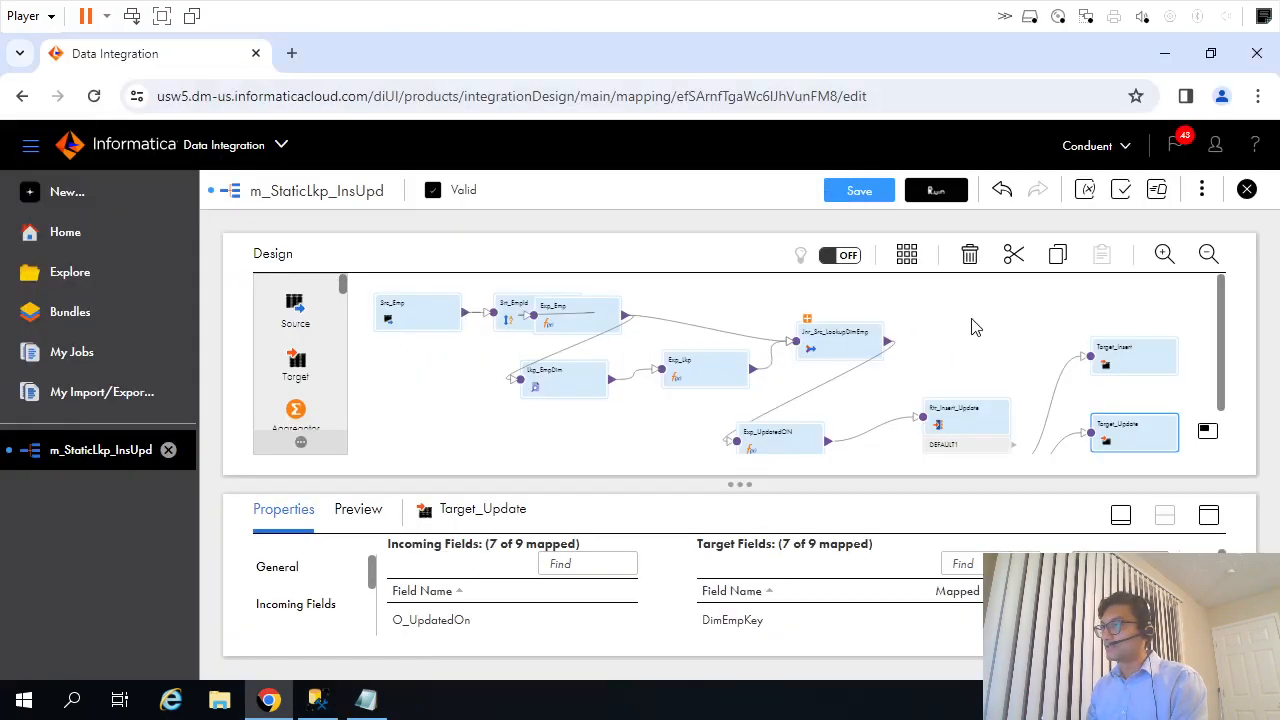
Save the m_StaticLkp_InsUpd mapping and run it on the WIN-0SLEJC8N7GA runtime environment.
click(975, 327)
click(859, 193)
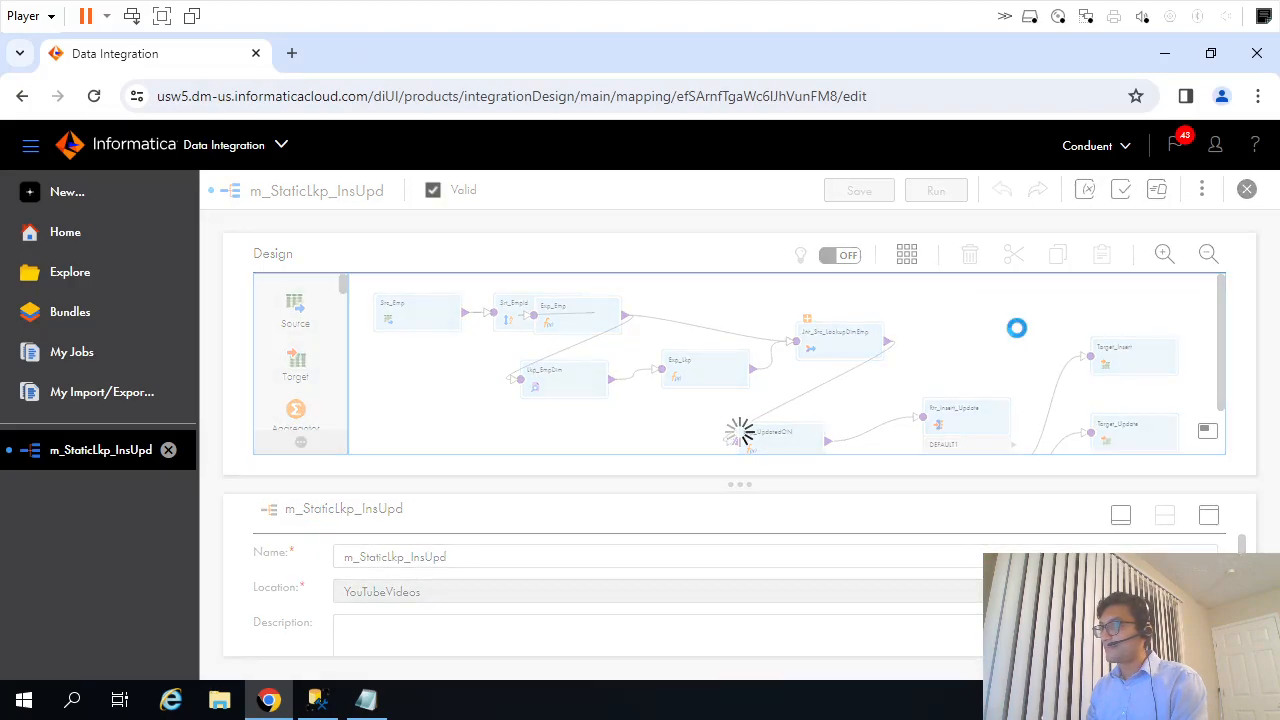
click(940, 191)
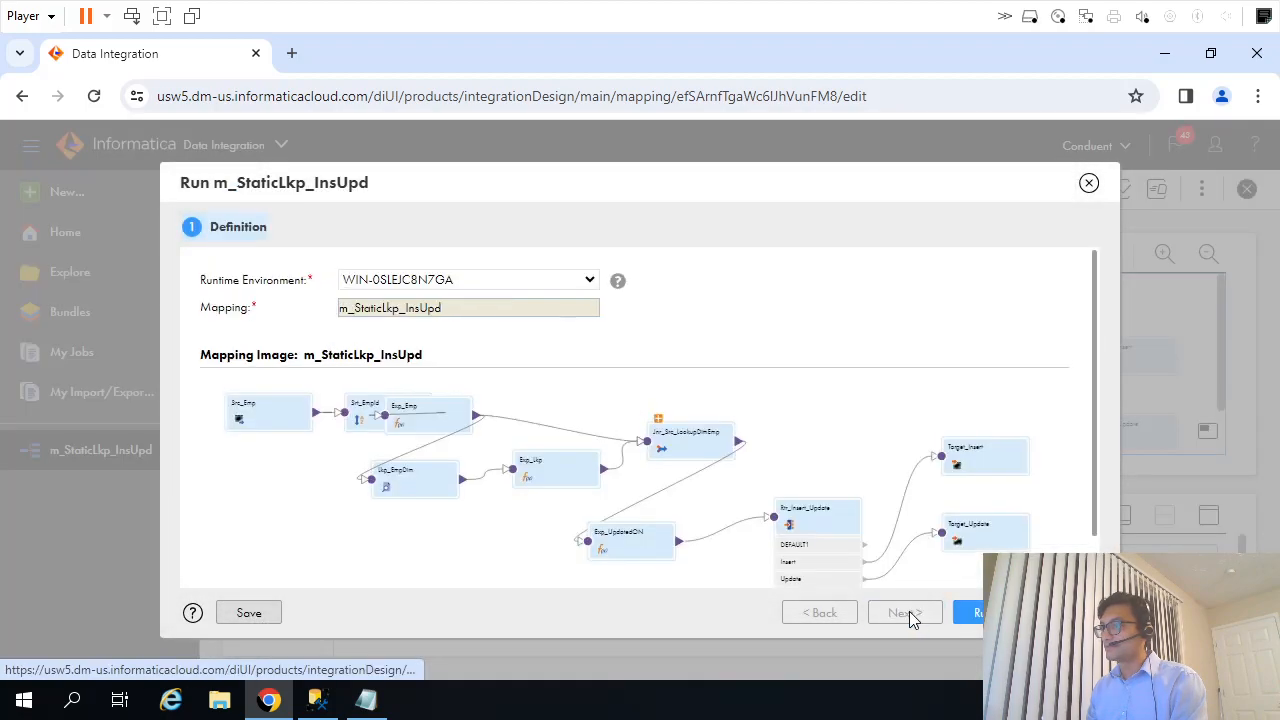
click(985, 612)
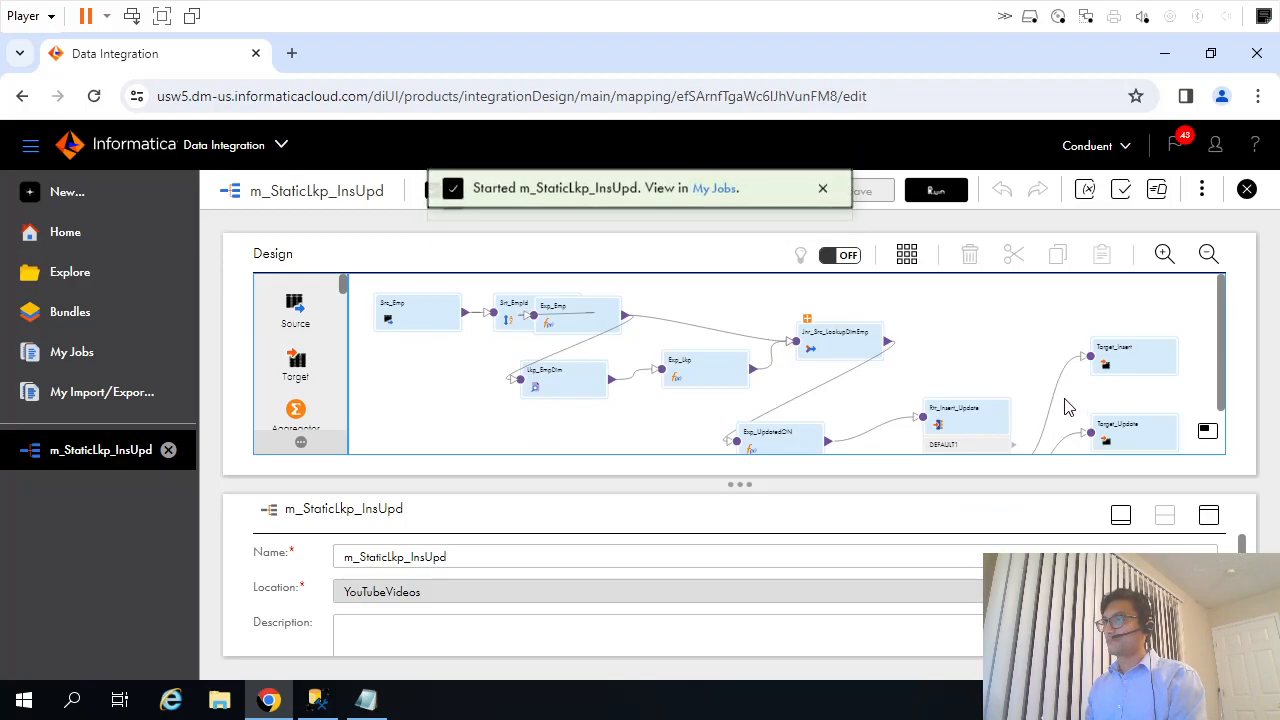
View the started m_StaticLkp_InsUpd run in the jobs list and refresh its status until it finishes.
click(714, 189)
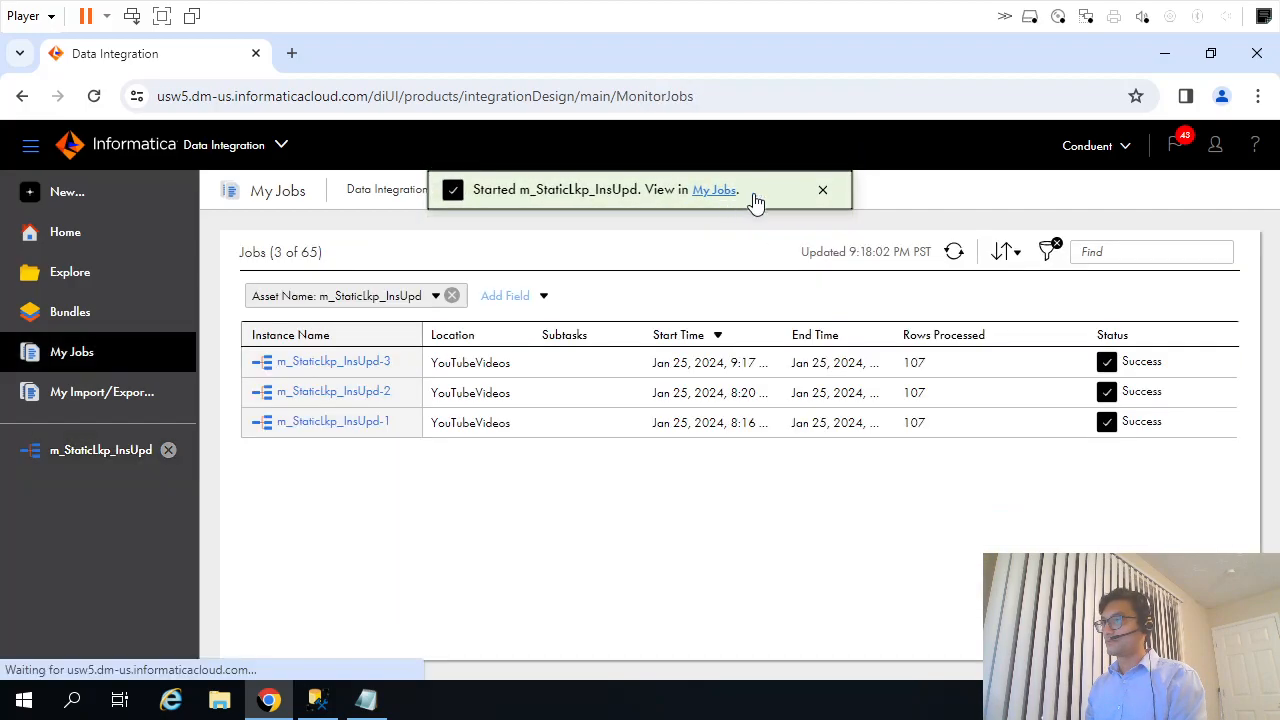
click(954, 252)
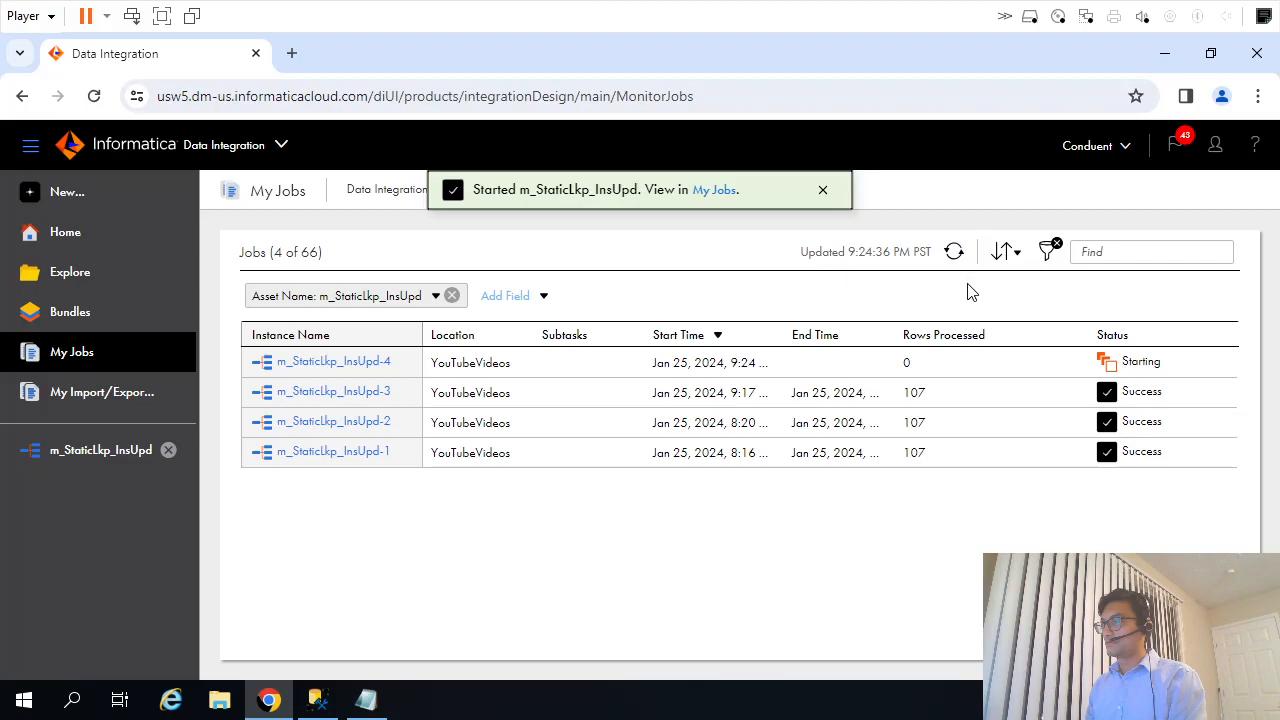
click(955, 252)
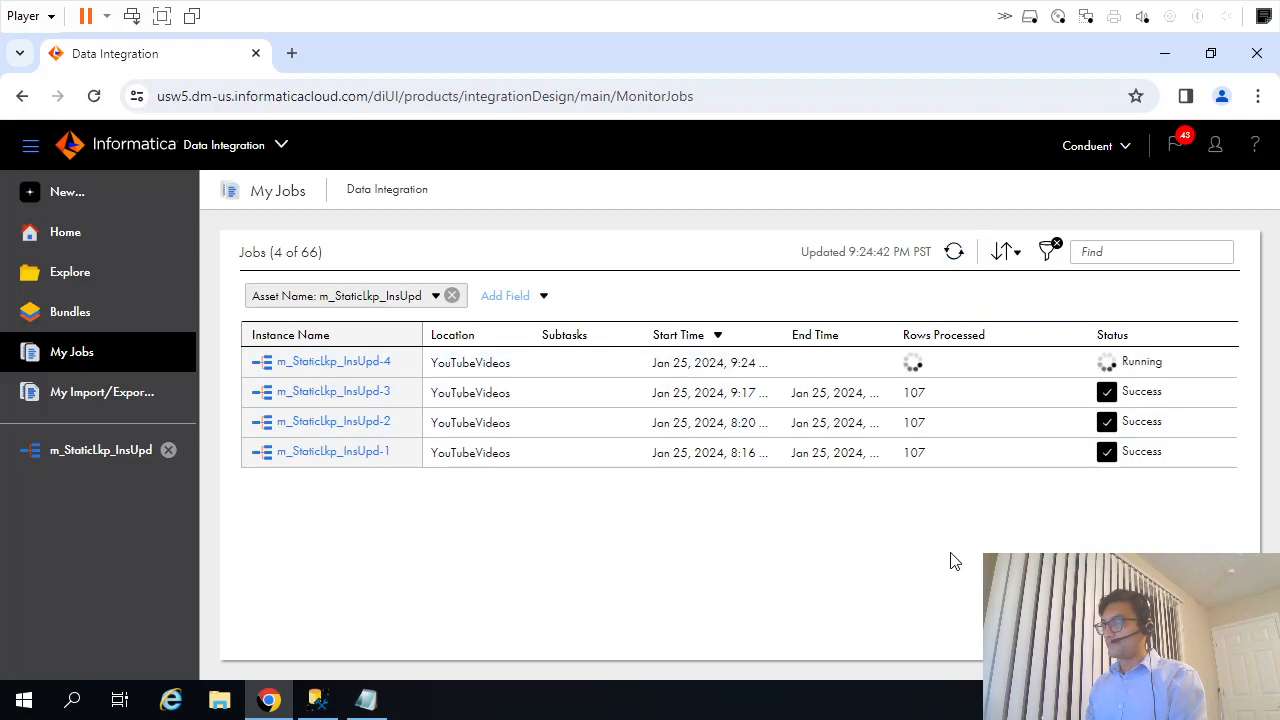
click(955, 254)
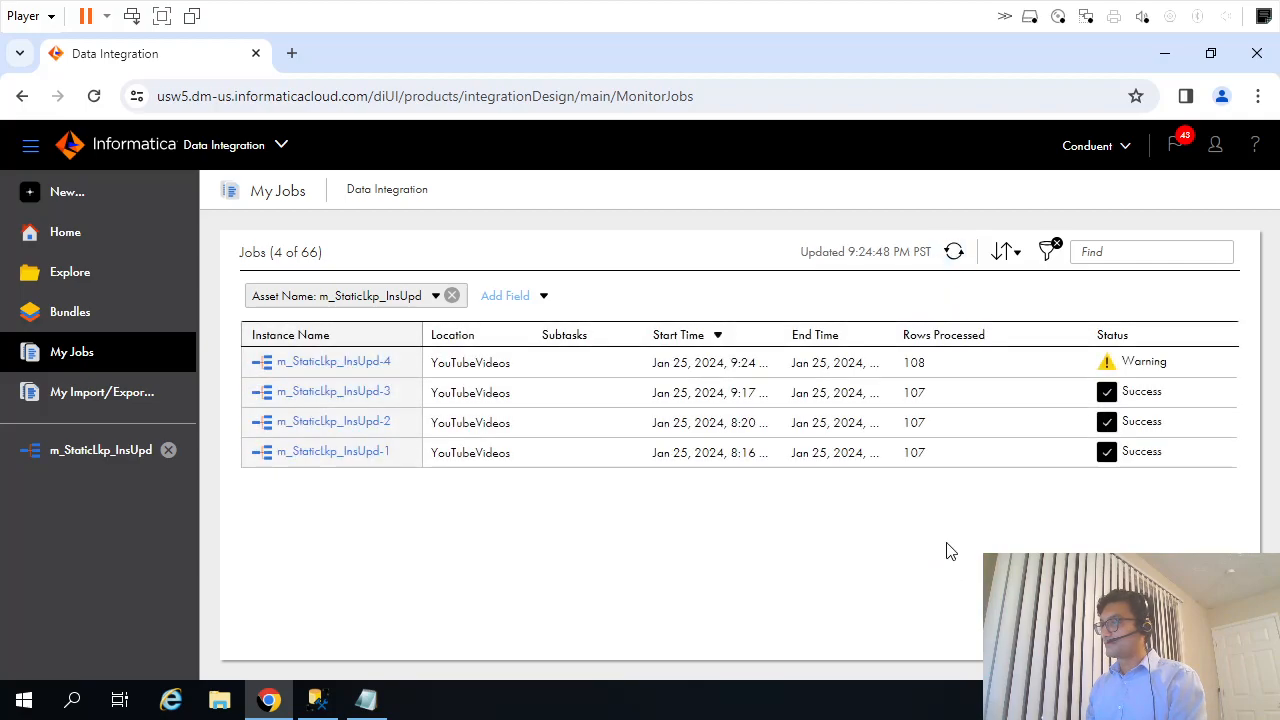
Download the session log of the m_StaticLkp_InsUpd-4 job and open the log file in Notepad.
mouse_move(375, 703)
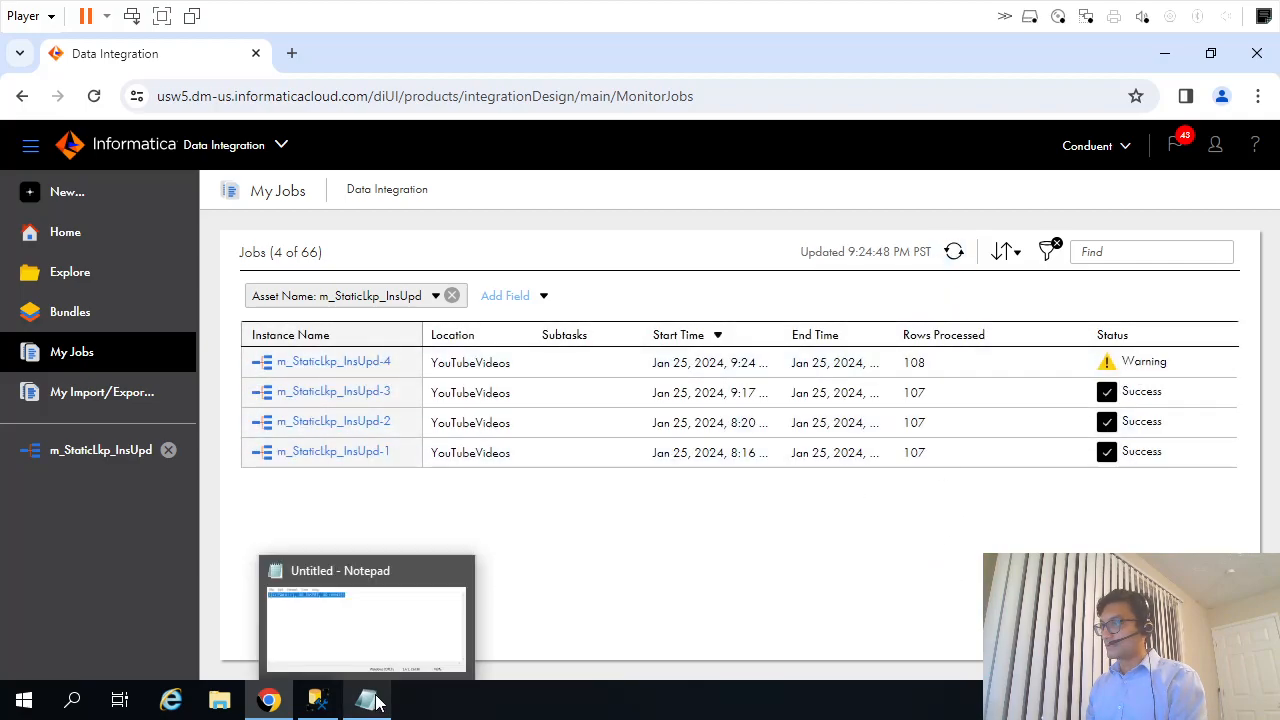
mouse_move(318, 708)
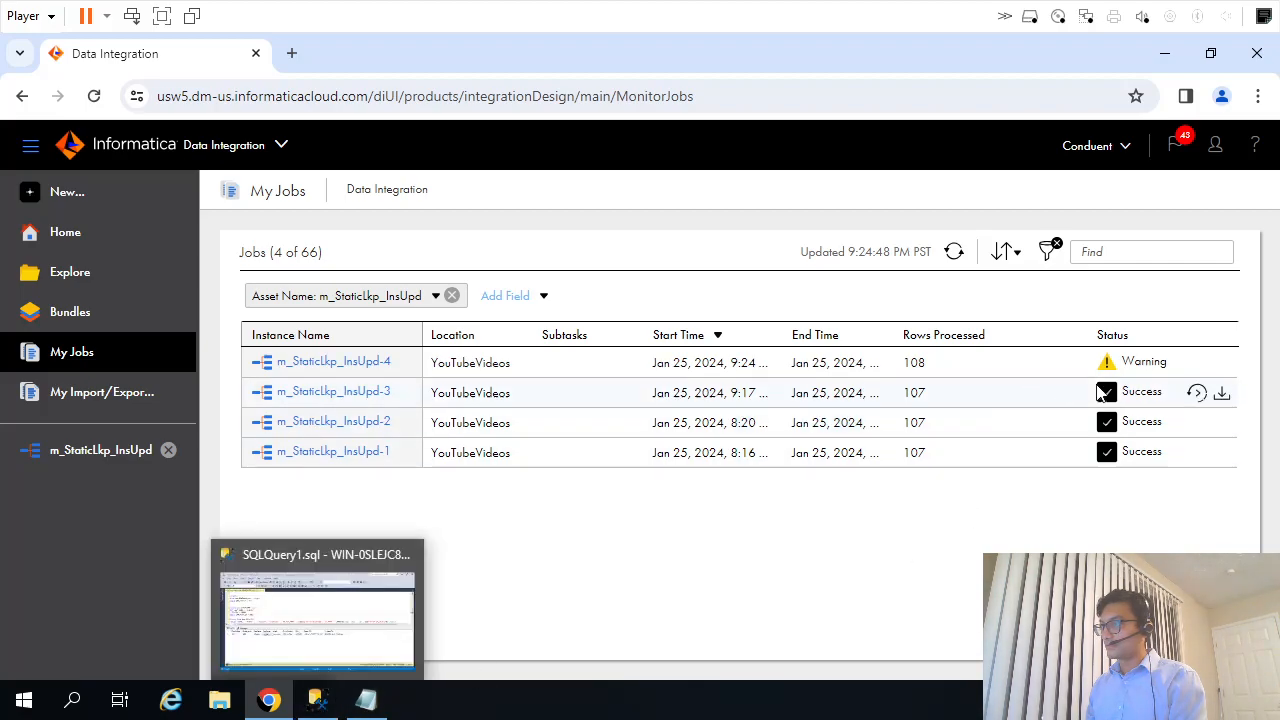
click(1222, 366)
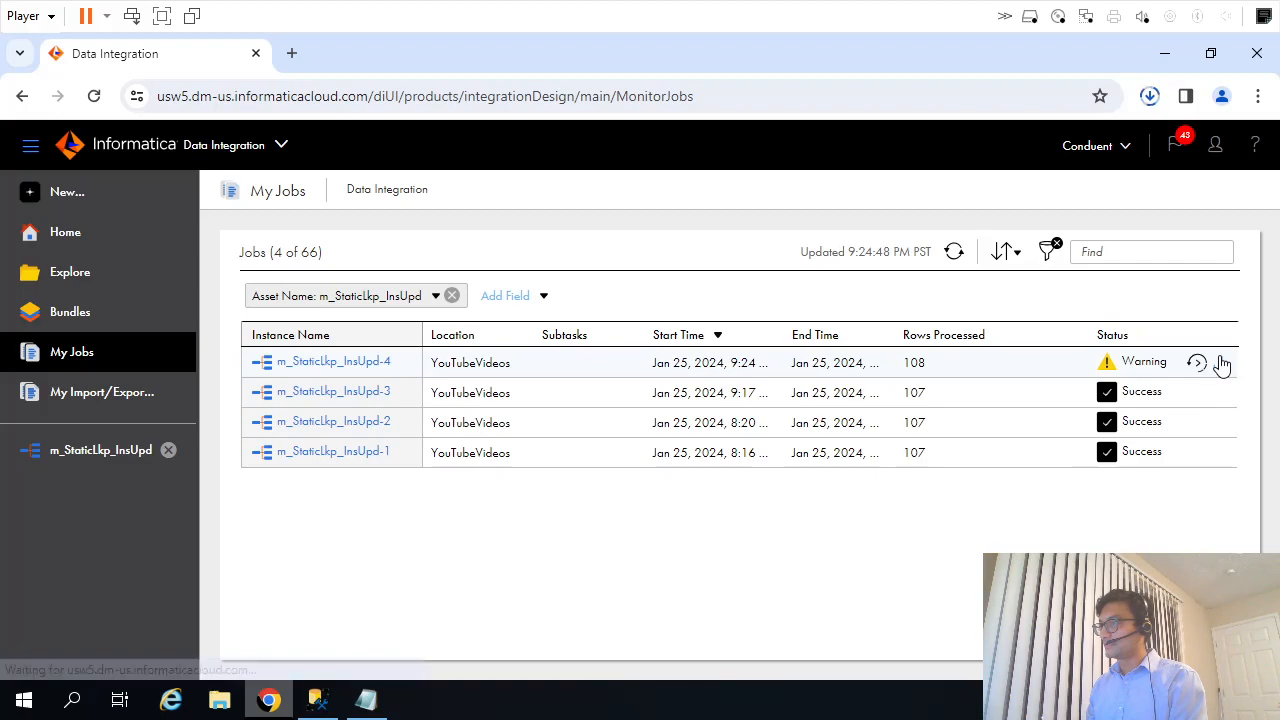
click(982, 141)
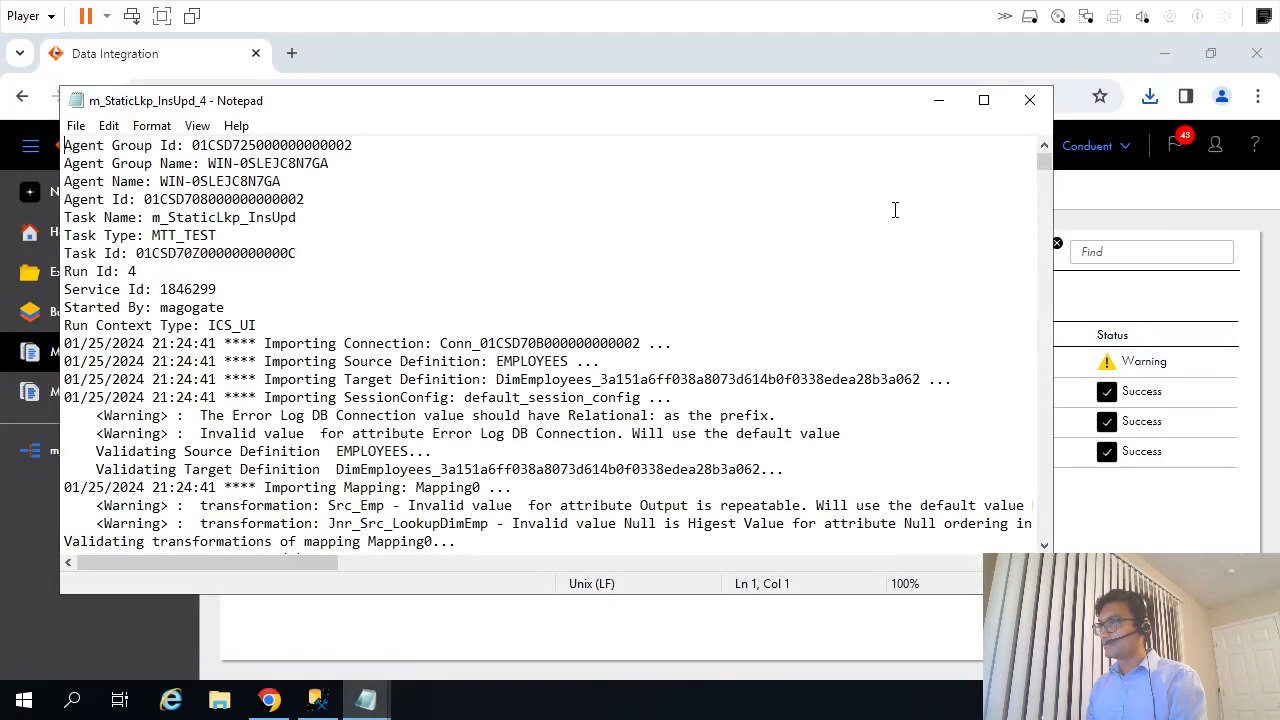
Switch to SQL Server Management Studio and rerun only the dbo.DimEmployees target query for EMPLOYEEID 999.
click(318, 697)
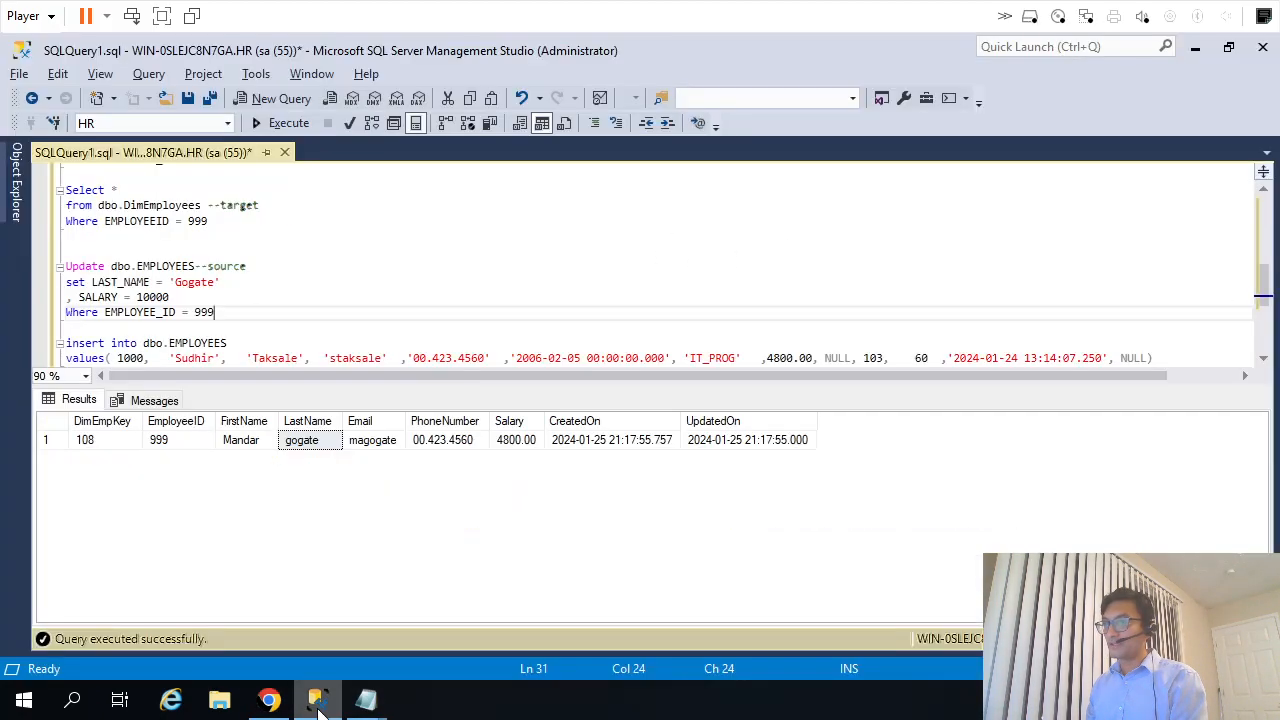
drag(225, 221, 62, 189)
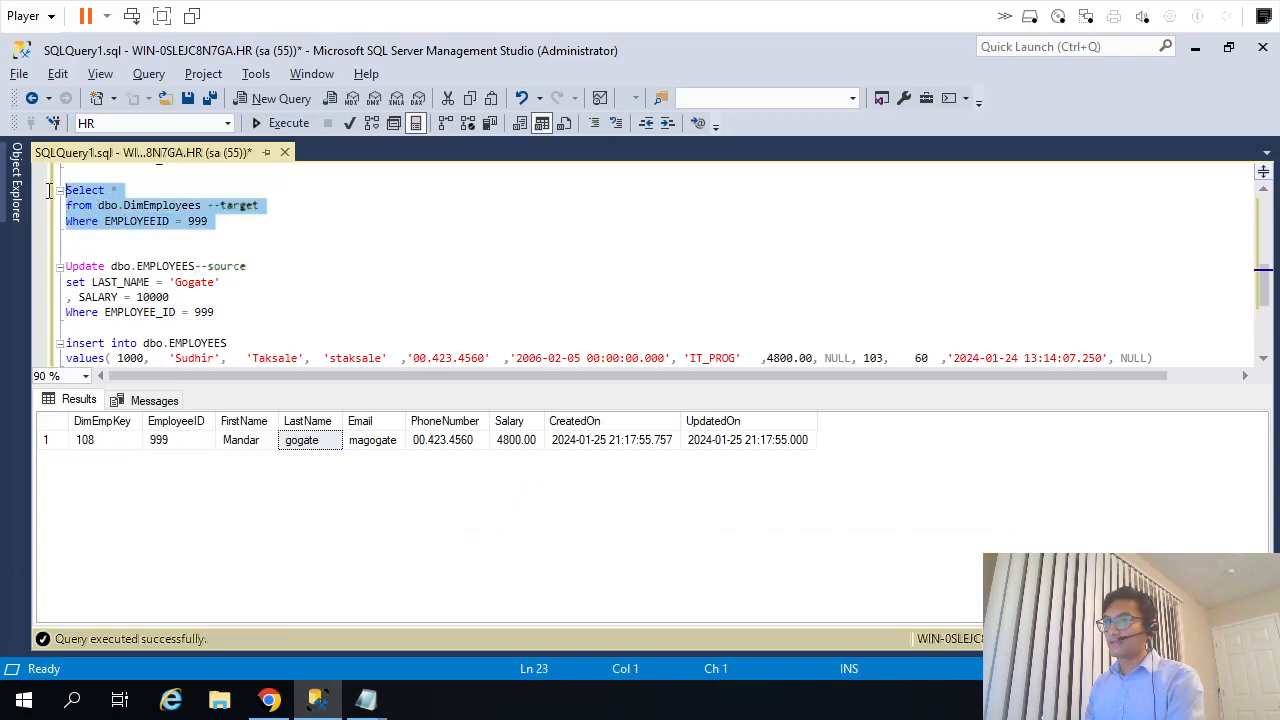
key(F5)
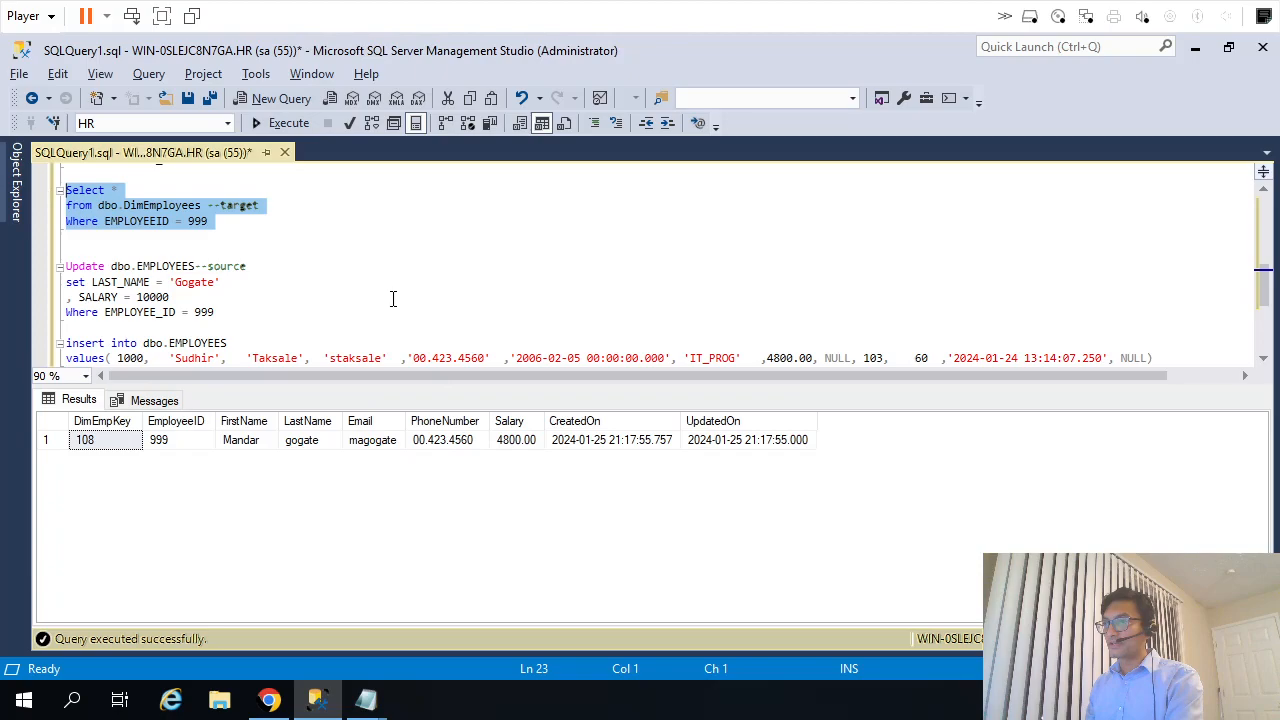
Change the target query's EMPLOYEEID filter to 1000 and execute only that query on dbo.DimEmployees.
double_click(126, 358)
key(ctrl+c)
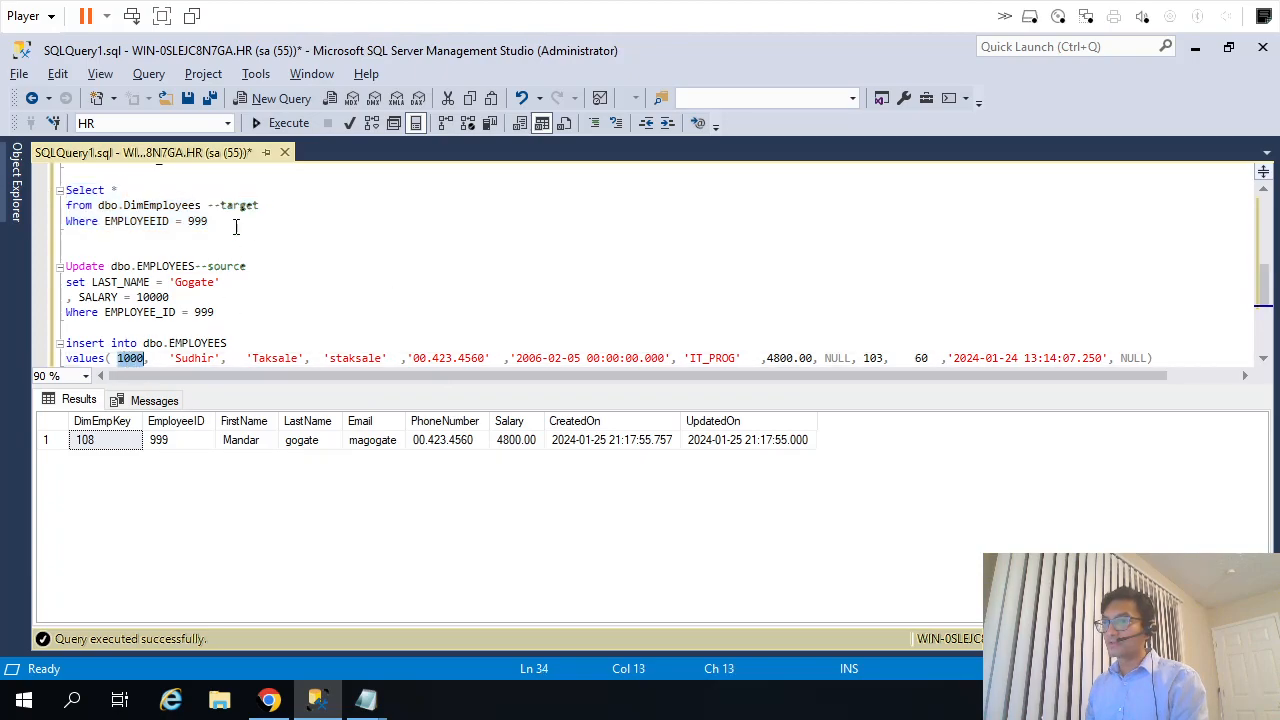
double_click(197, 221)
key(ctrl+v)
drag(216, 221, 62, 189)
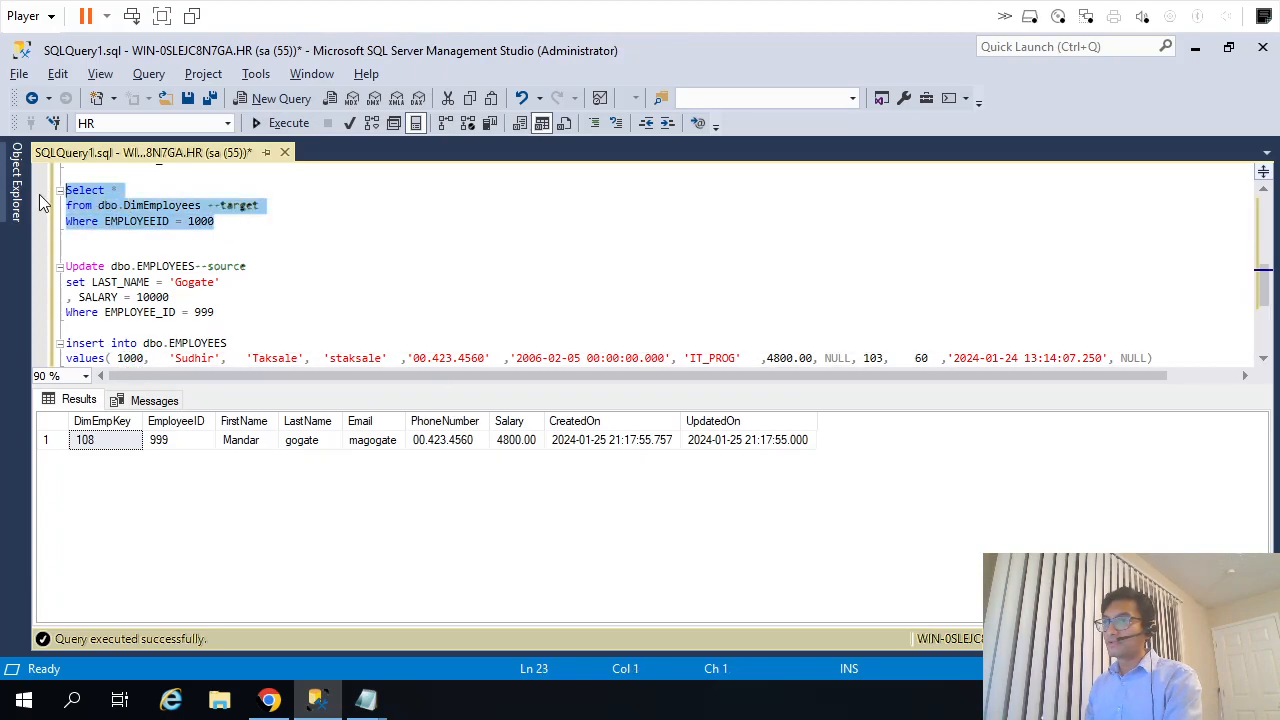
key(F5)
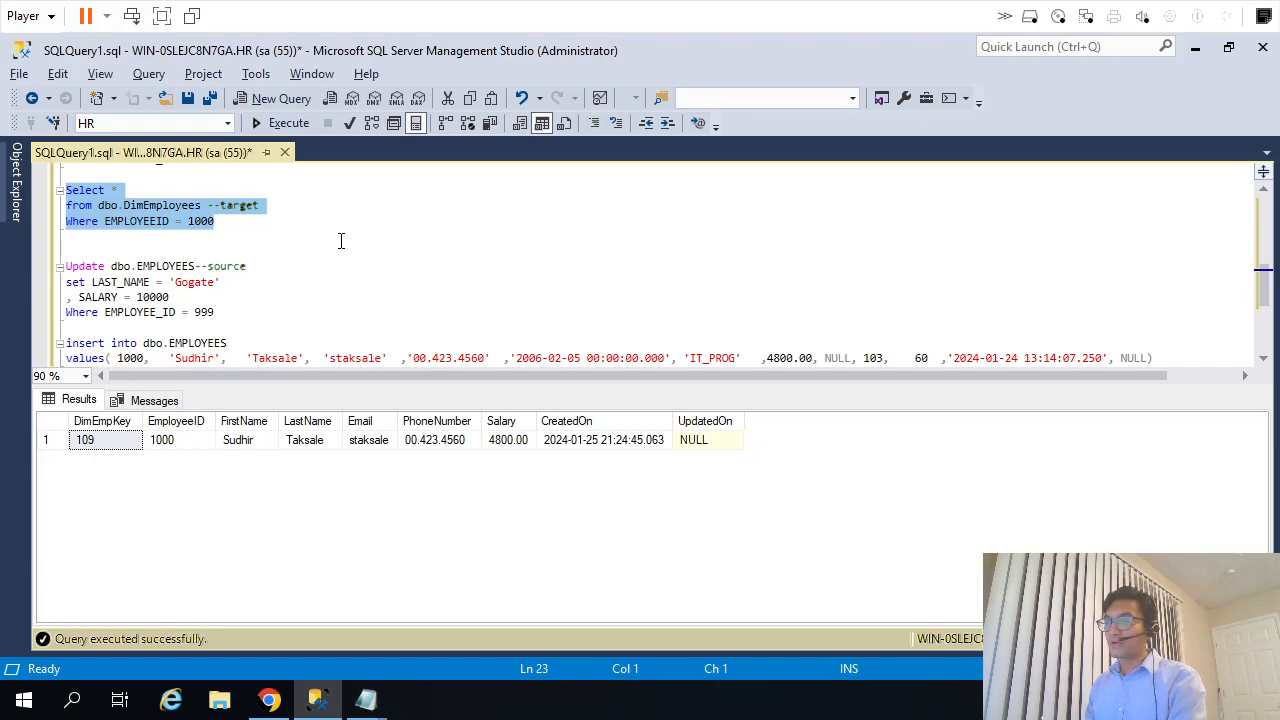
Return to the m_StaticLkp_InsUpd mapping in Informatica Data Integration and set the Target_Update transformation's operation to Update.
click(272, 699)
click(110, 455)
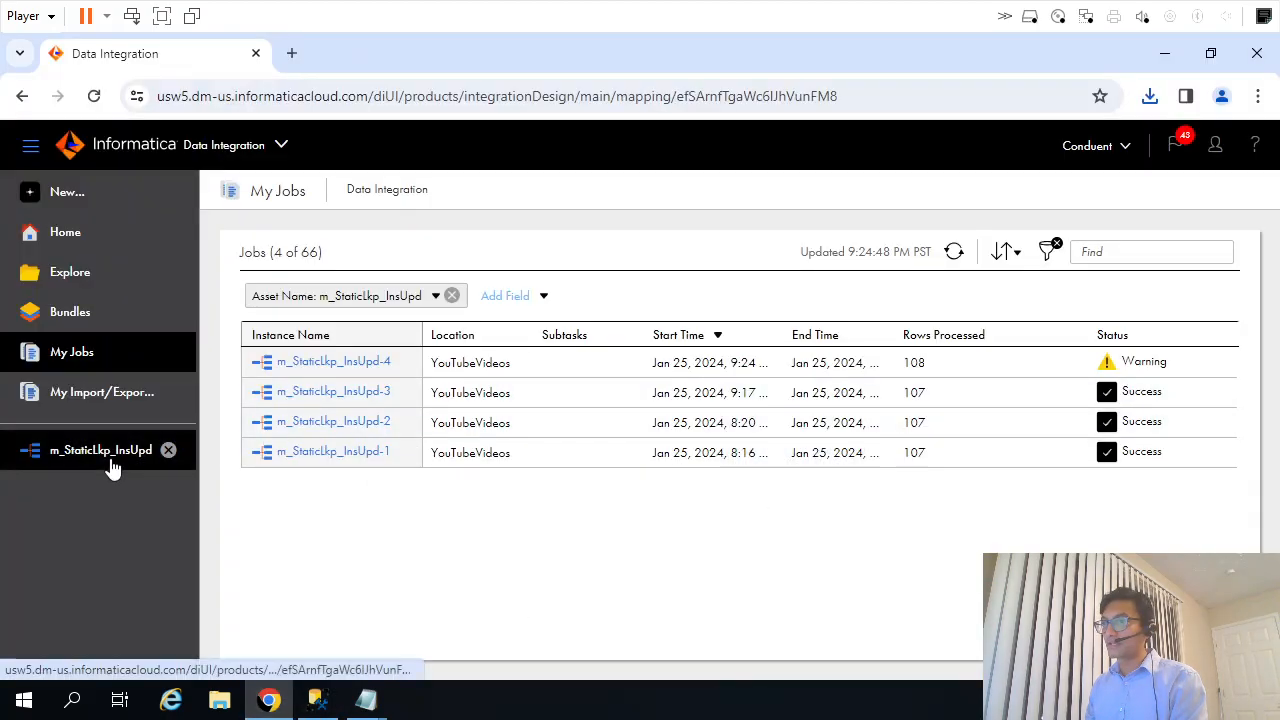
click(1127, 443)
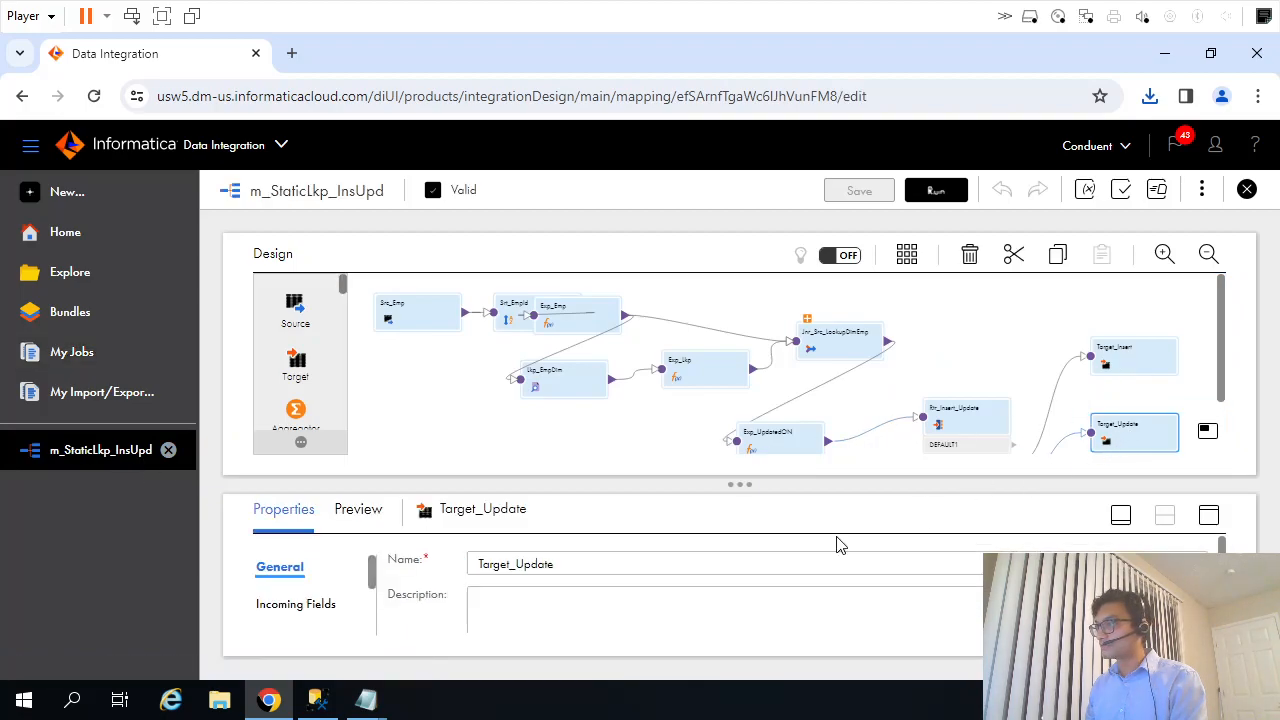
click(1209, 516)
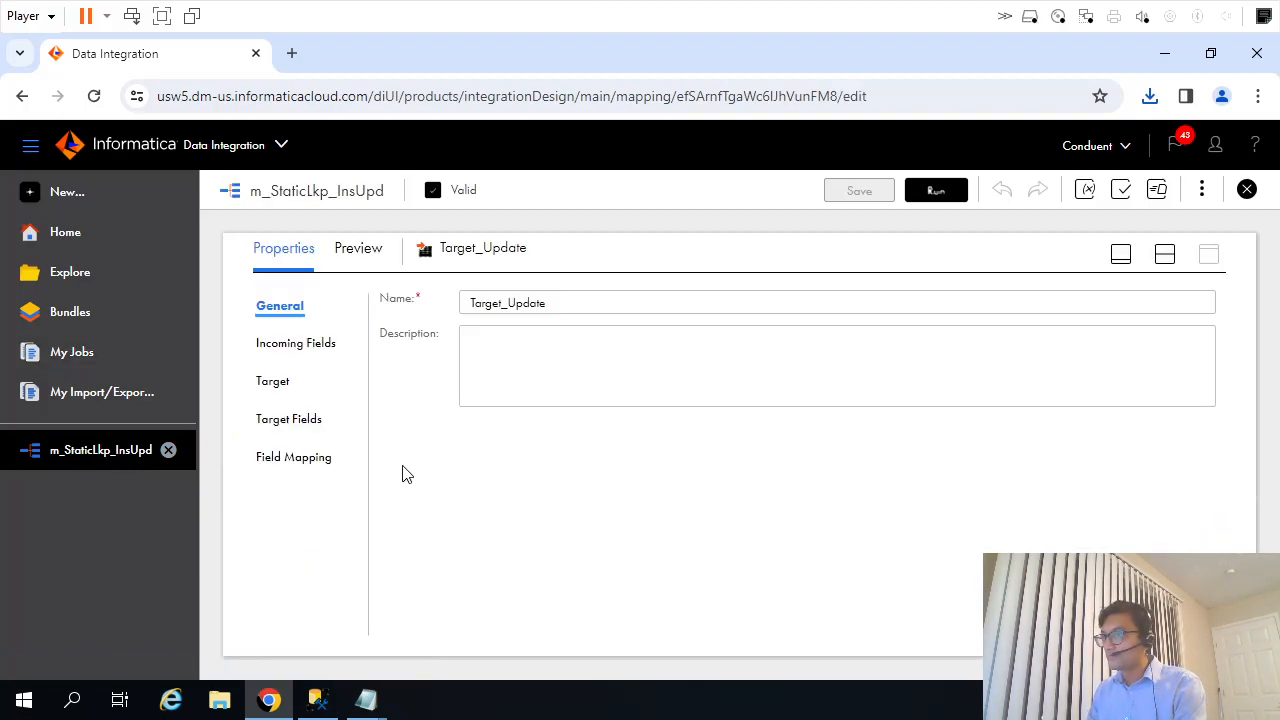
click(298, 455)
click(291, 421)
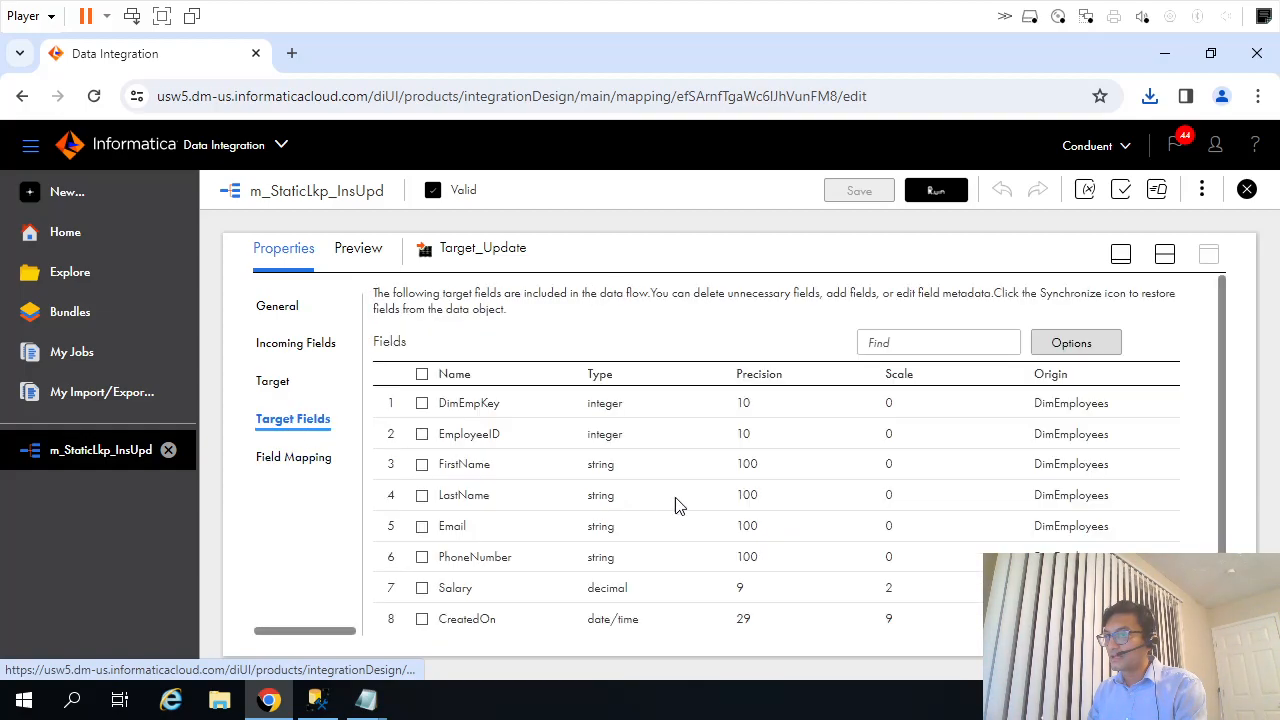
click(275, 381)
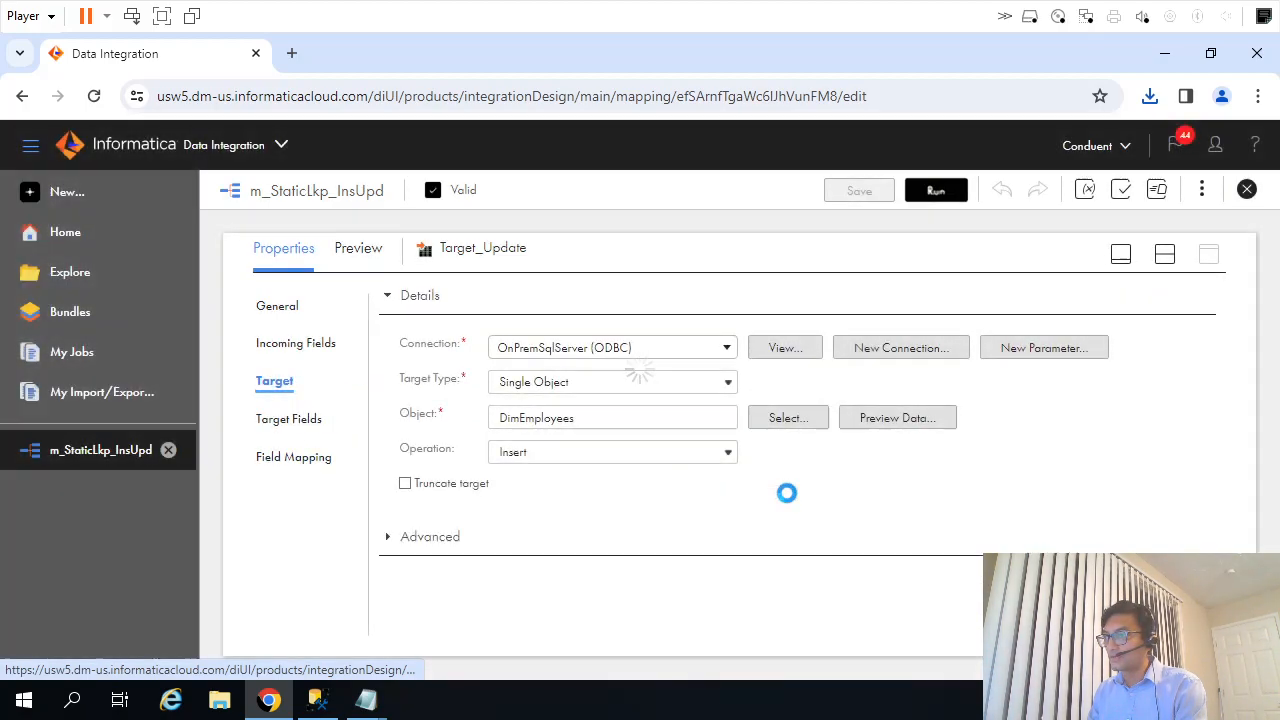
click(592, 452)
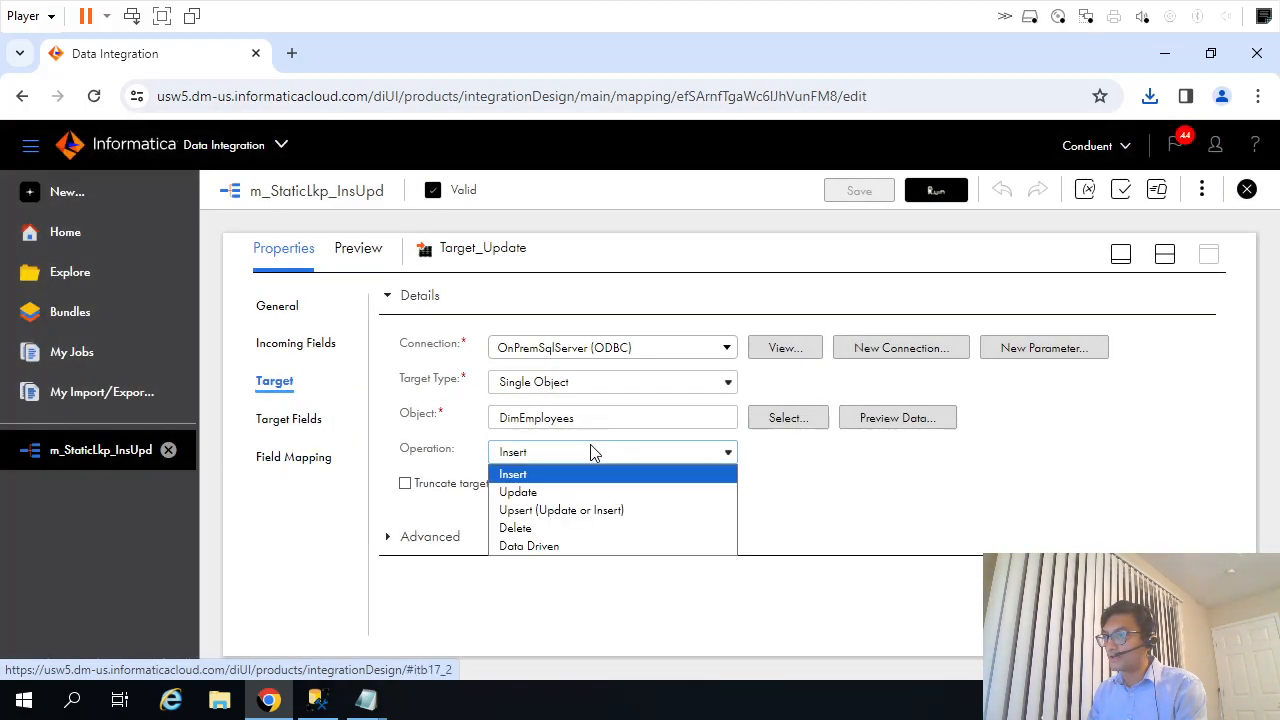
click(560, 493)
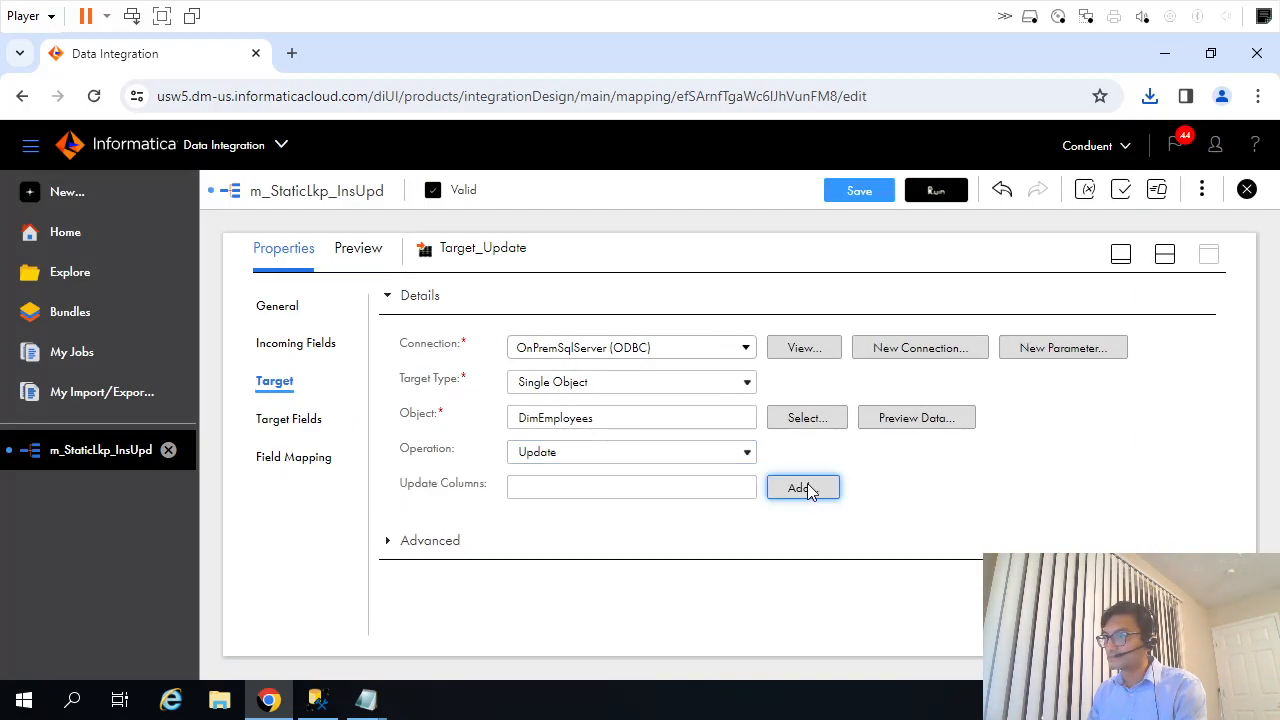
Add EmployeeID as the update column of Target_Update.
click(807, 483)
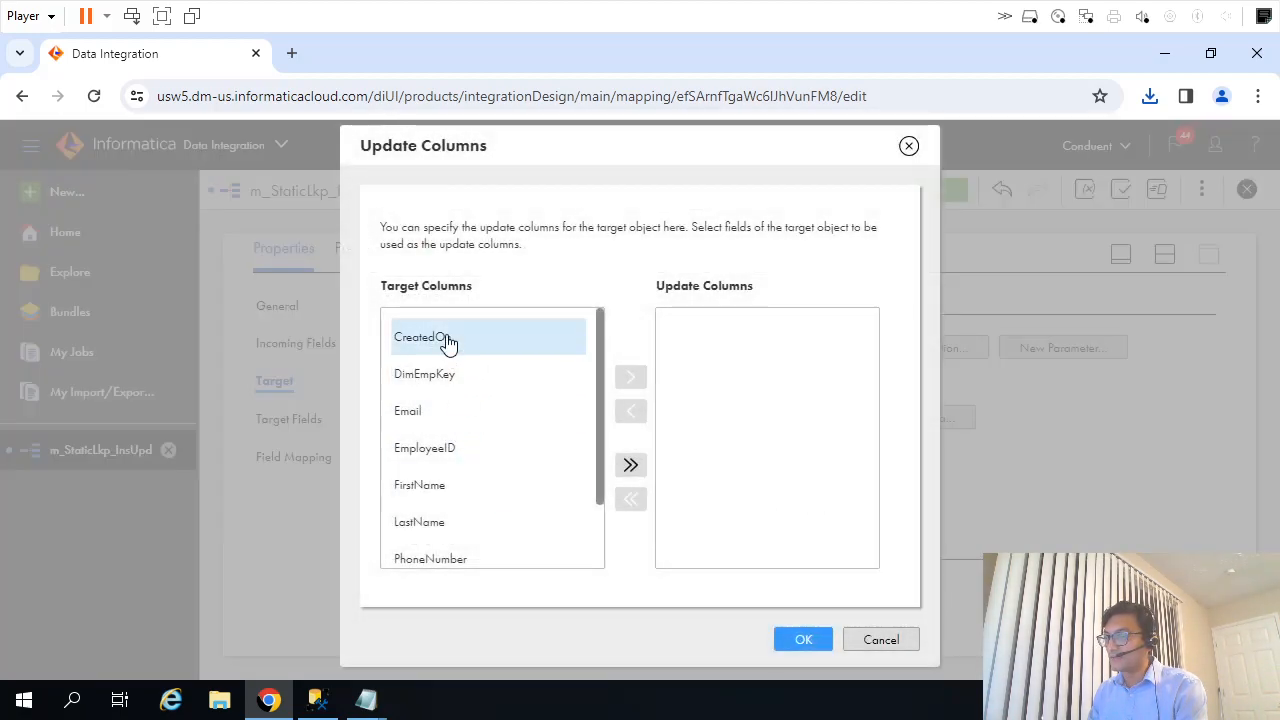
click(514, 443)
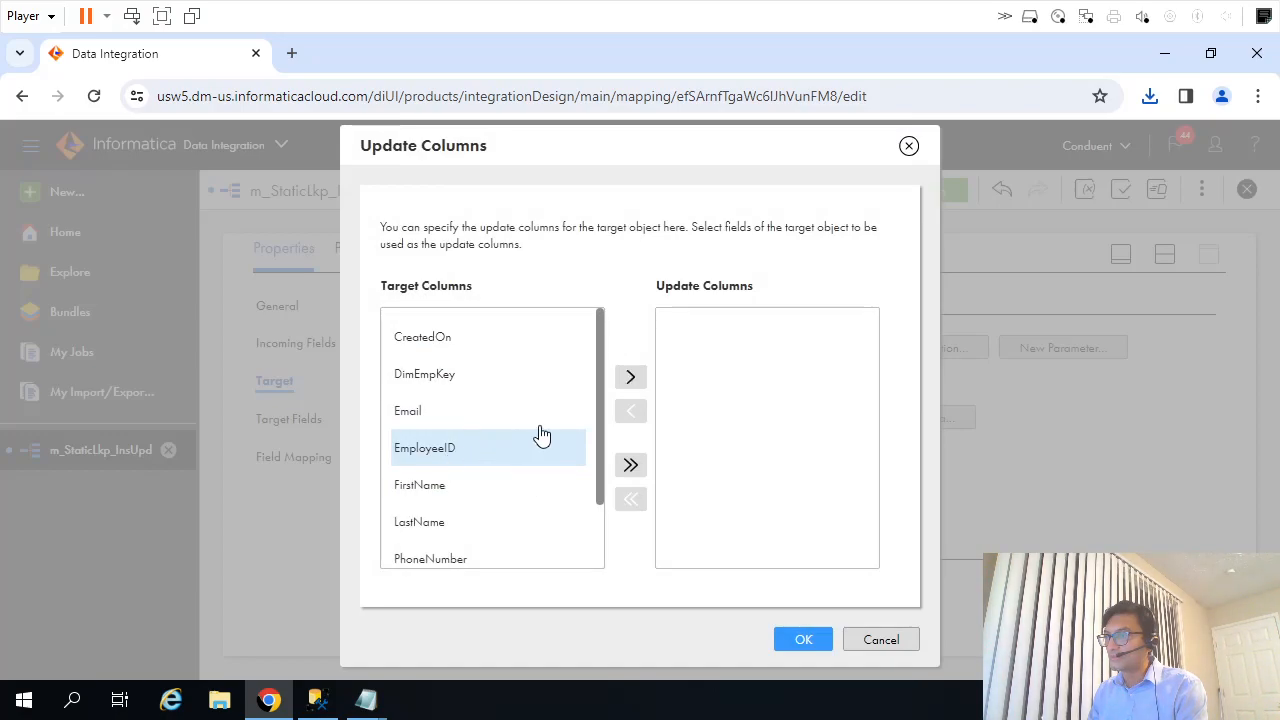
click(632, 376)
click(797, 640)
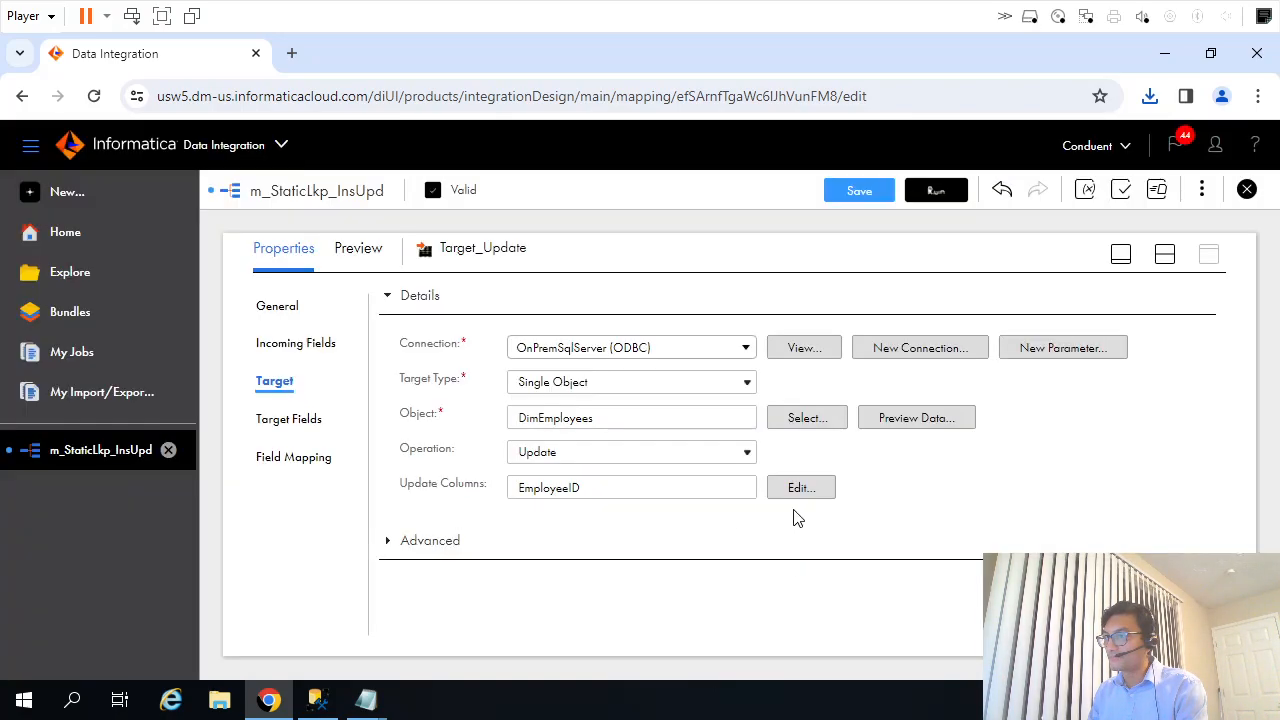
Examine the m_StaticLkp_InsUpd_4 log in Notepad for the writer's SQL statements, database errors, rejected row data and load statistics.
mouse_move(366, 700)
click(465, 650)
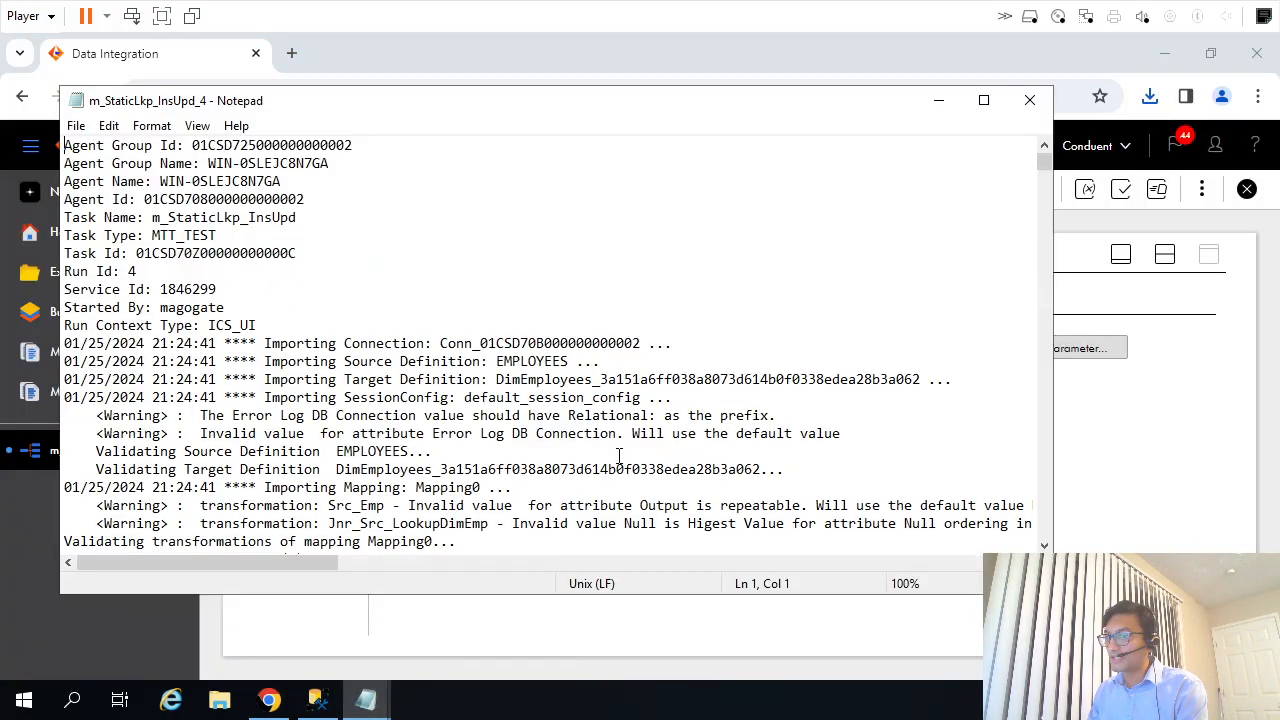
click(984, 100)
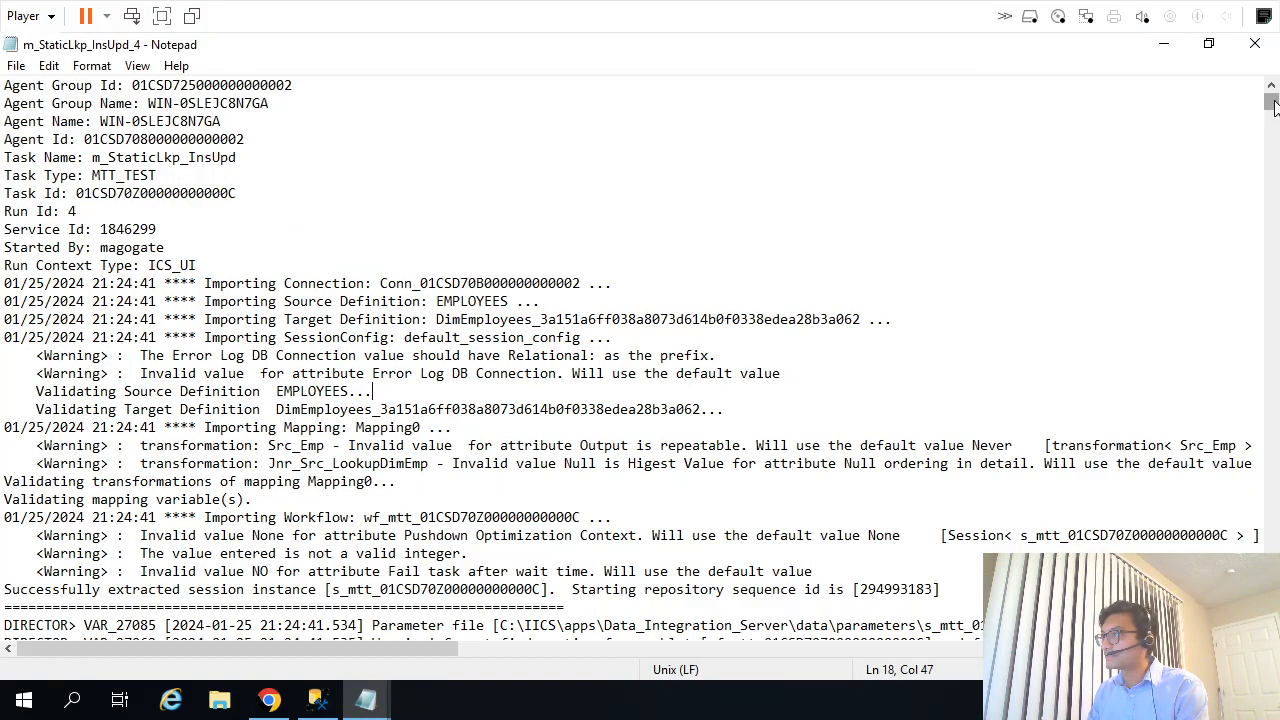
drag(1270, 106, 1273, 137)
scroll(876, 390, down, 9)
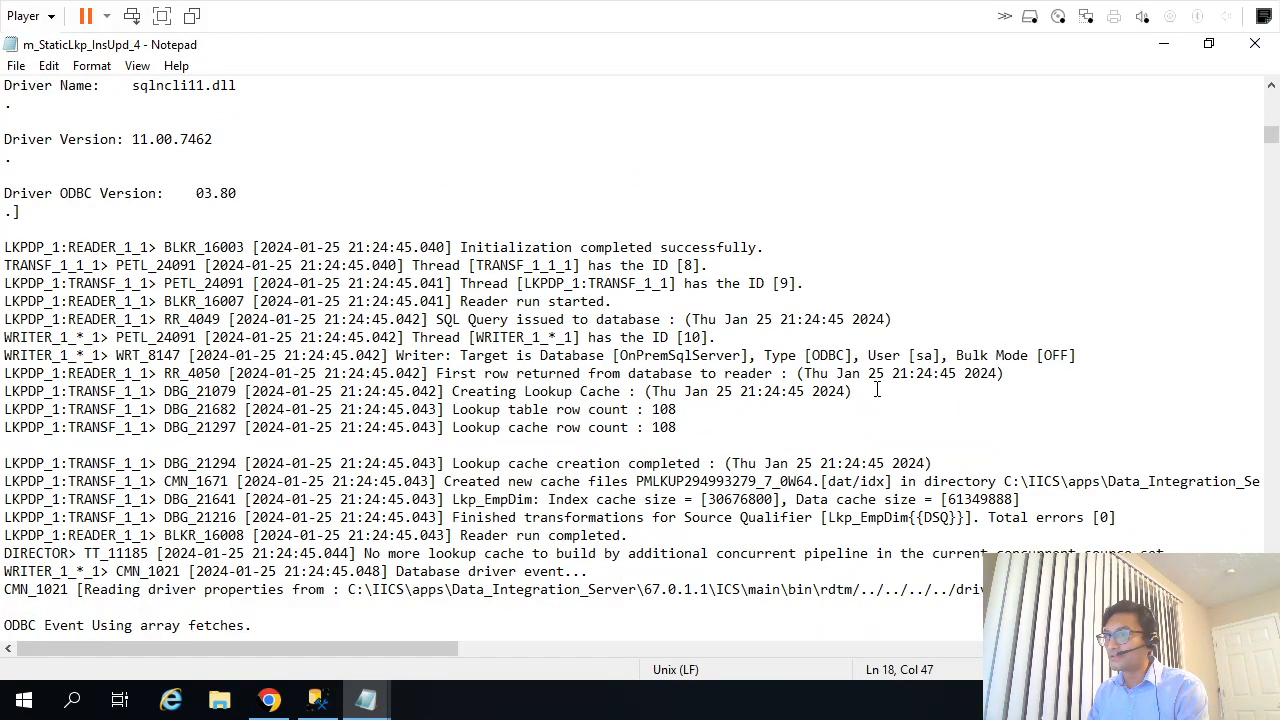
scroll(876, 390, down, 16)
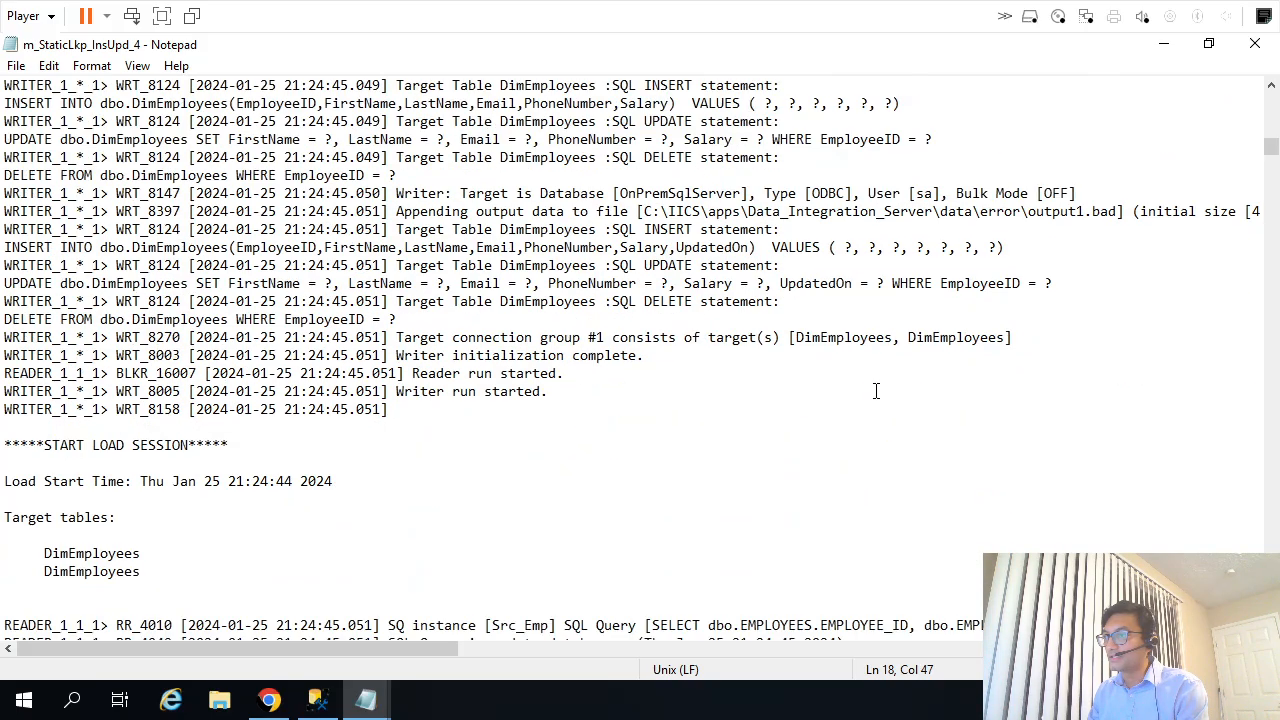
scroll(876, 390, down, 14)
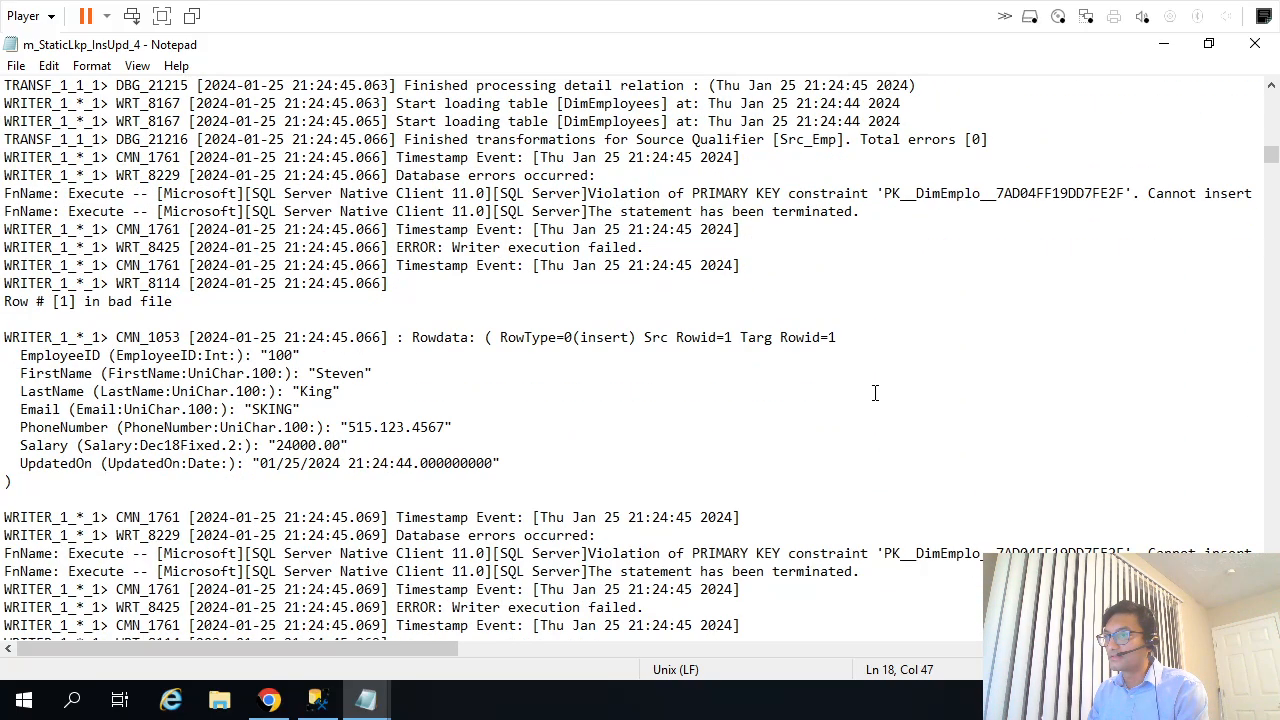
drag(1270, 157, 1270, 602)
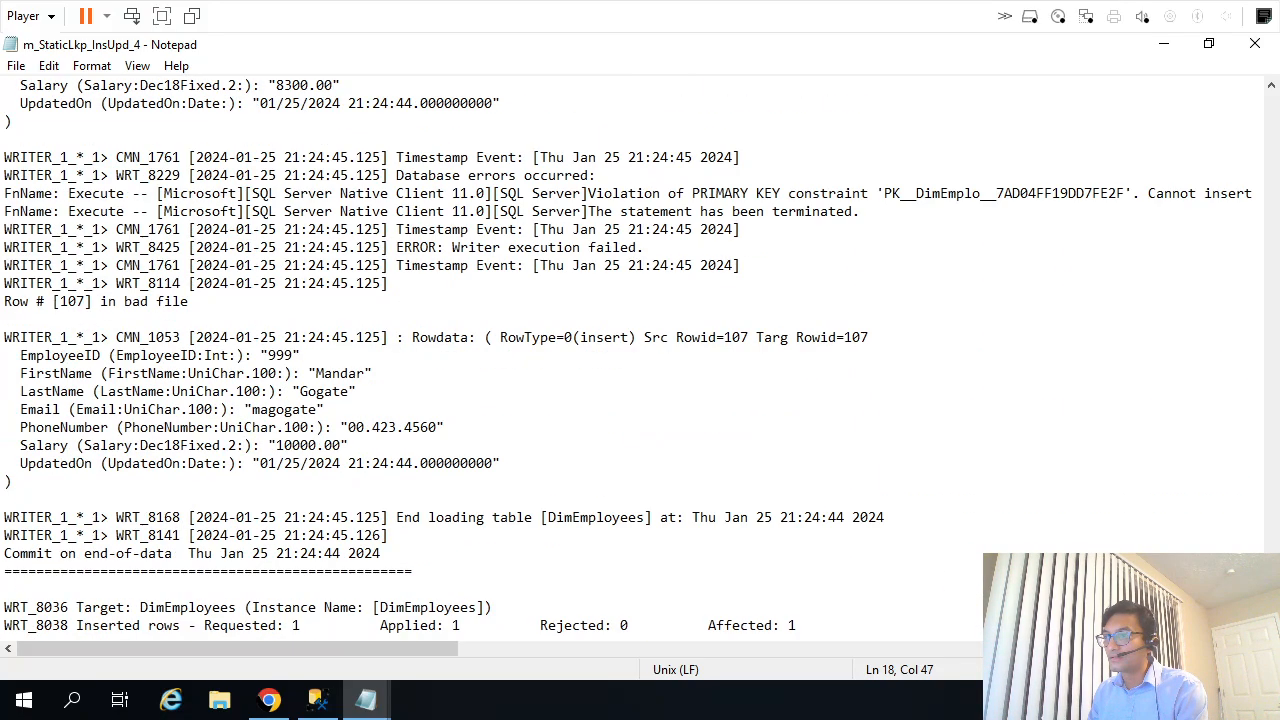
scroll(949, 490, down, 5)
scroll(949, 490, up, 5)
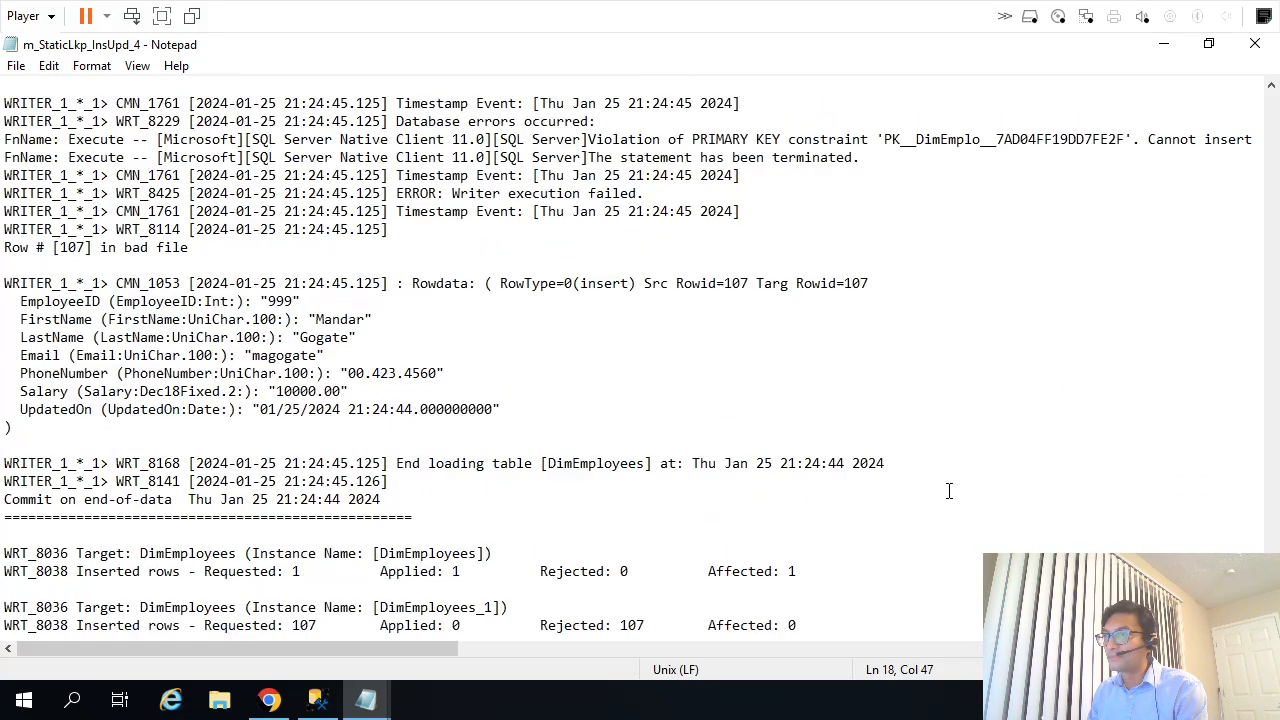
drag(1144, 225, 86, 160)
scroll(397, 337, up, 5)
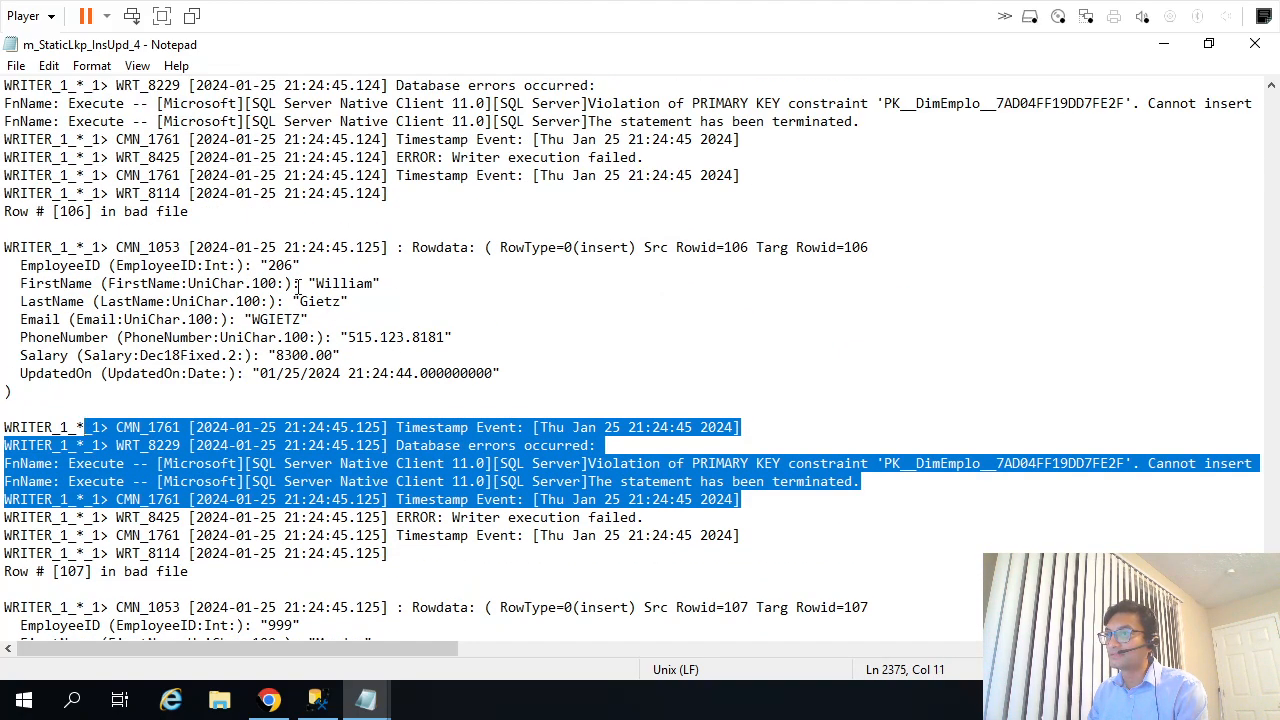
Close the m_StaticLkp_InsUpd_4 log after reviewing its database error lines and save the m_StaticLkp_InsUpd mapping.
click(592, 530)
drag(518, 445, 688, 535)
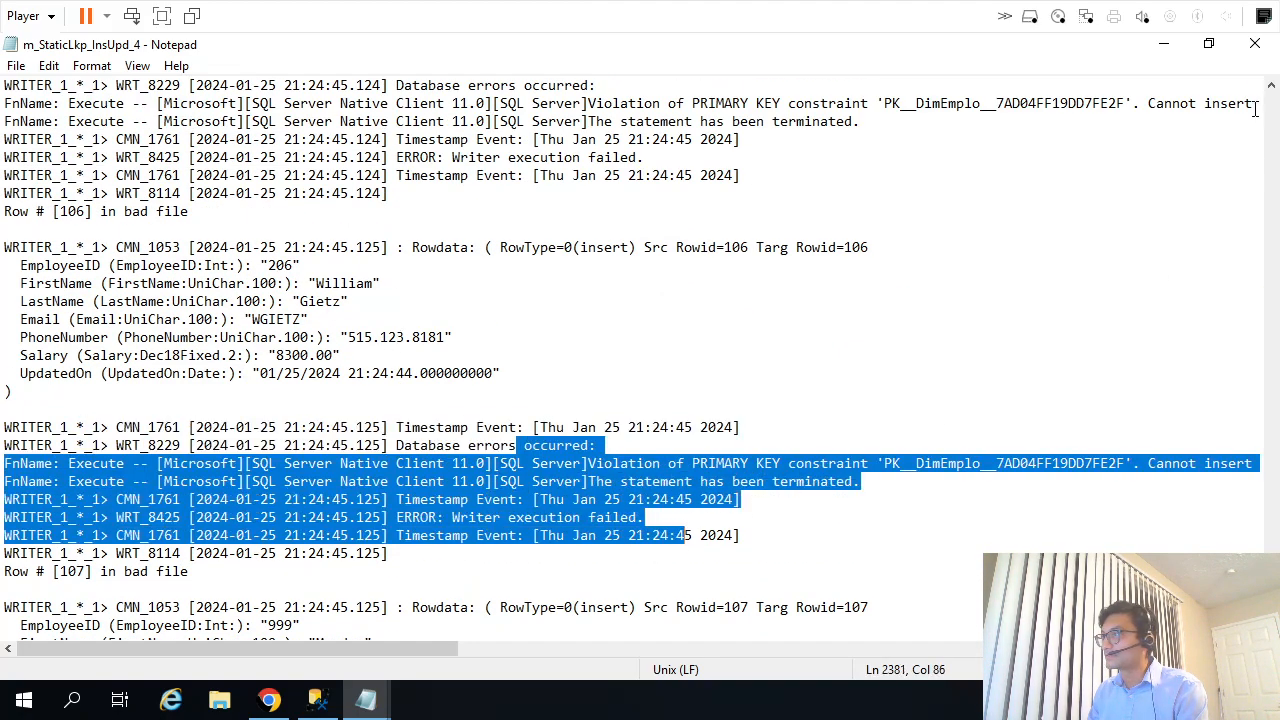
click(1255, 45)
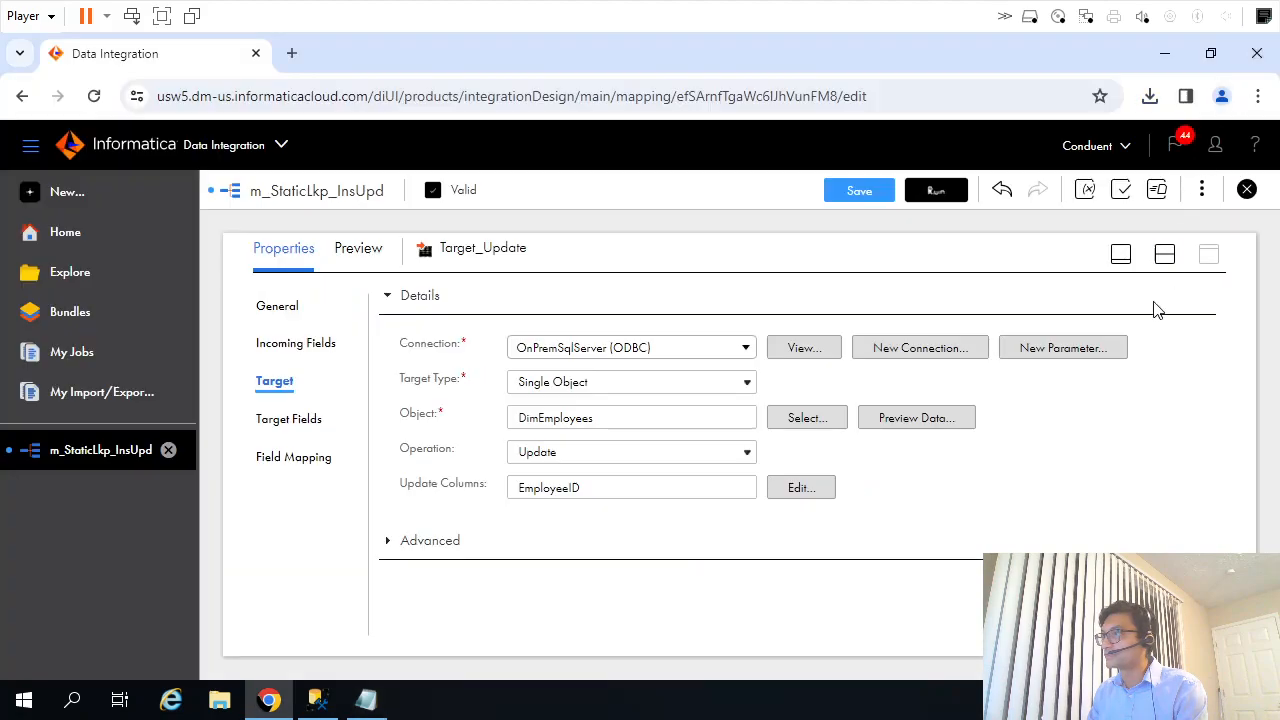
click(862, 190)
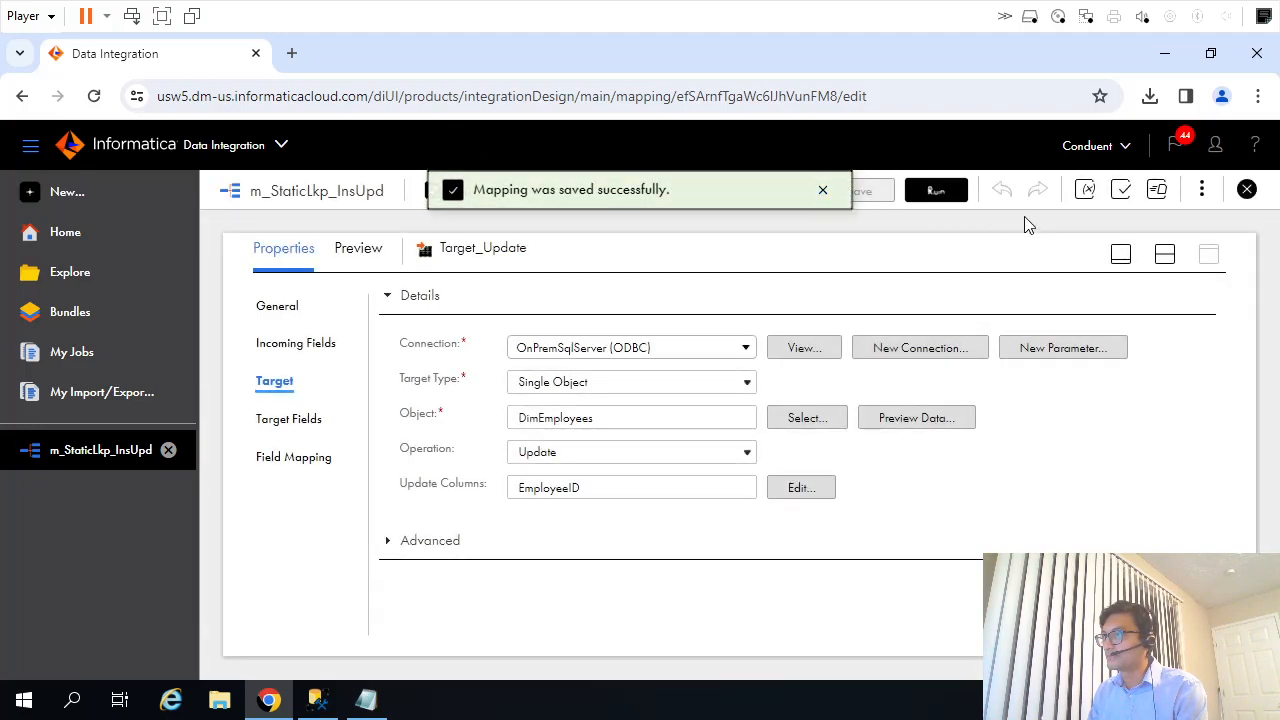
In SQL Server Management Studio, change the dbo.DimEmployees query's EMPLOYEEID filter to 999, execute only that query, and compare the salary with the source update.
click(318, 700)
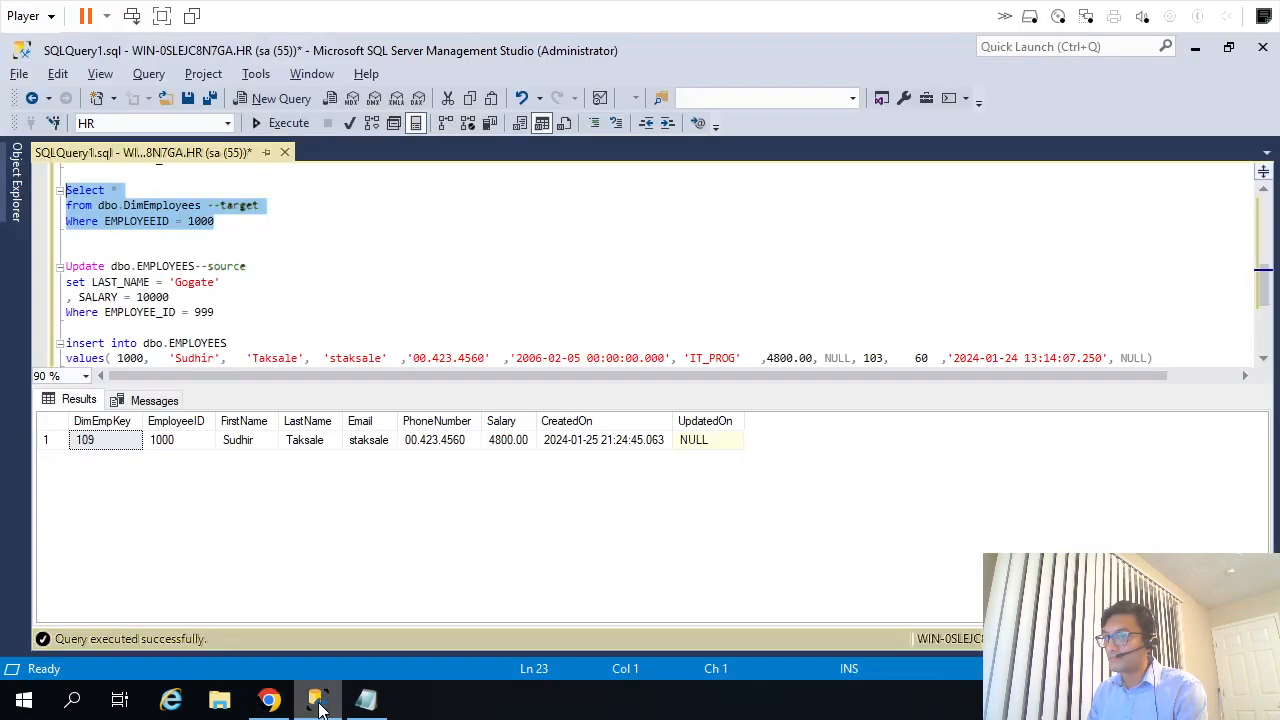
click(241, 248)
drag(237, 223, 195, 205)
click(201, 223)
double_click(201, 221)
text(999)
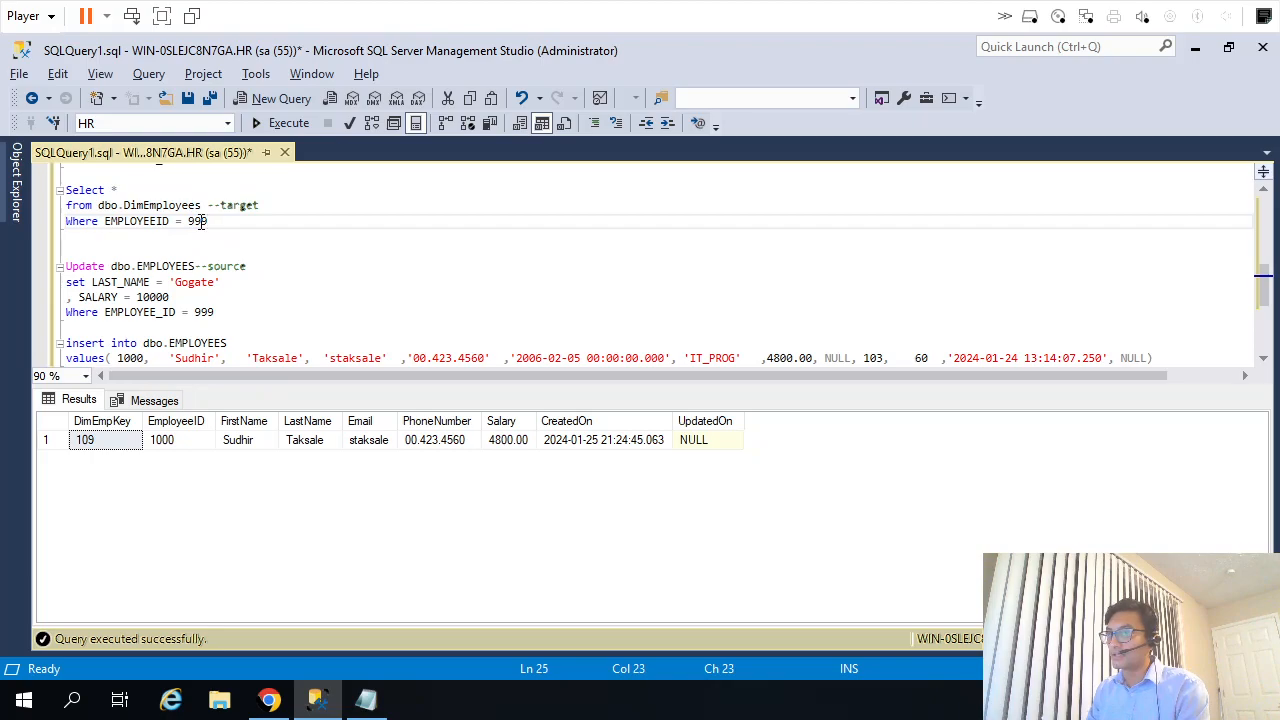
key(shift+Up)
key(shift+Up)
key(shift+Home)
key(F5)
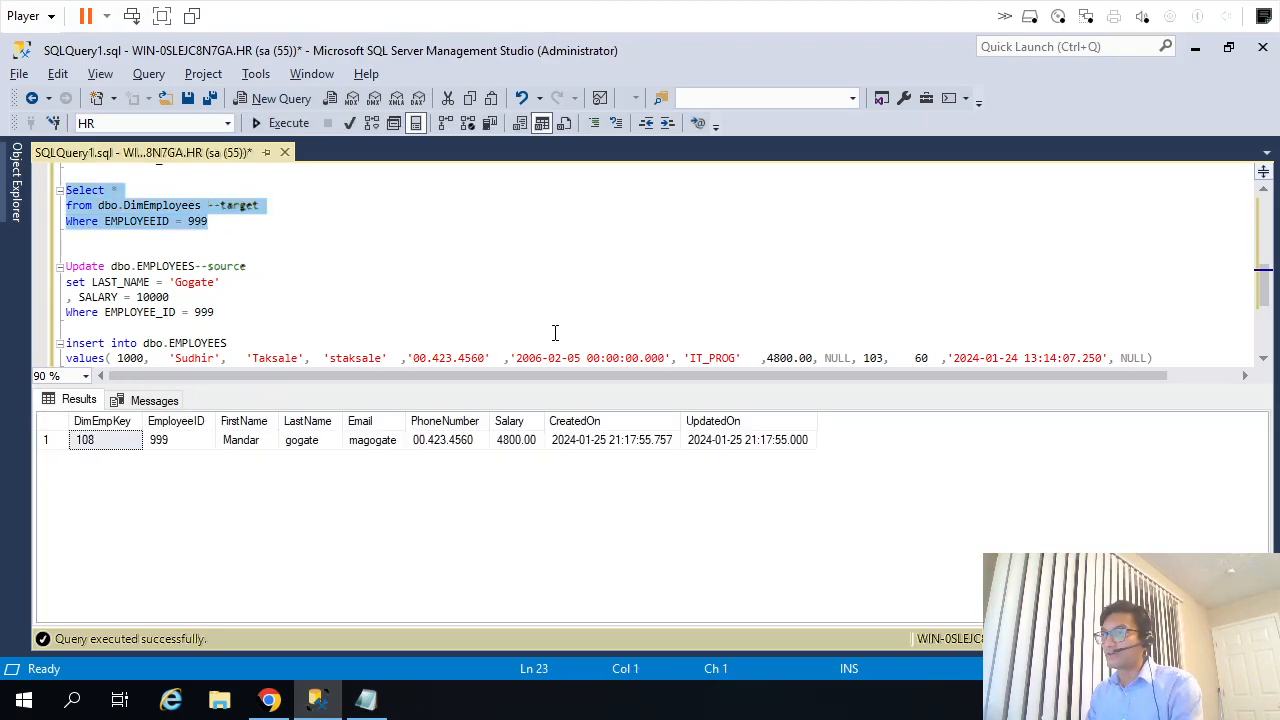
click(514, 444)
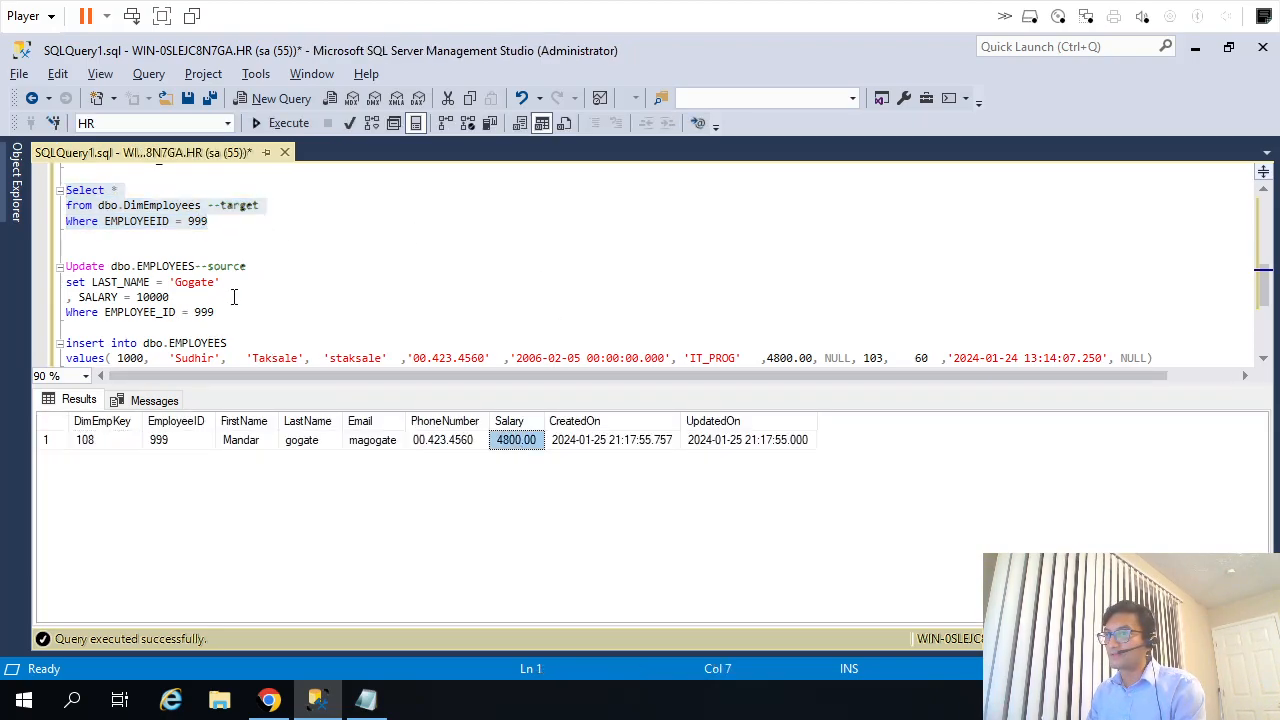
double_click(163, 297)
Return to Informatica Data Integration and run the m_StaticLkp_InsUpd mapping.
key(alt+Tab)
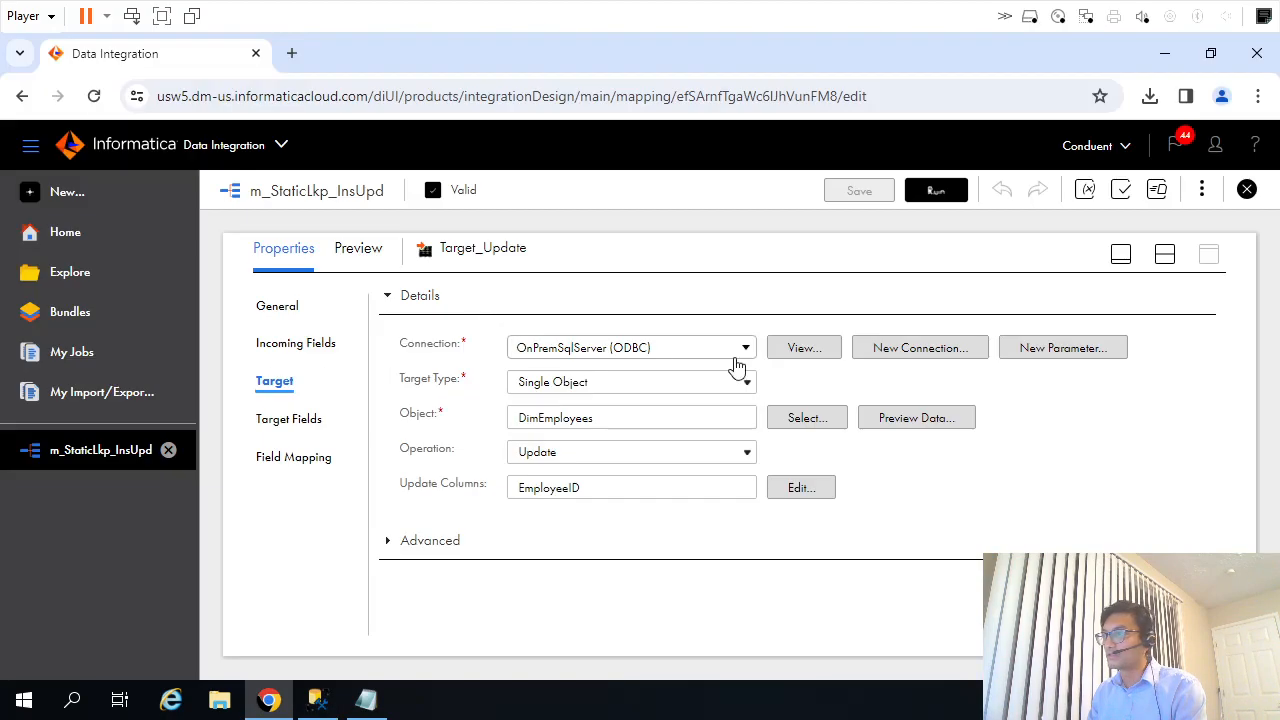
click(930, 191)
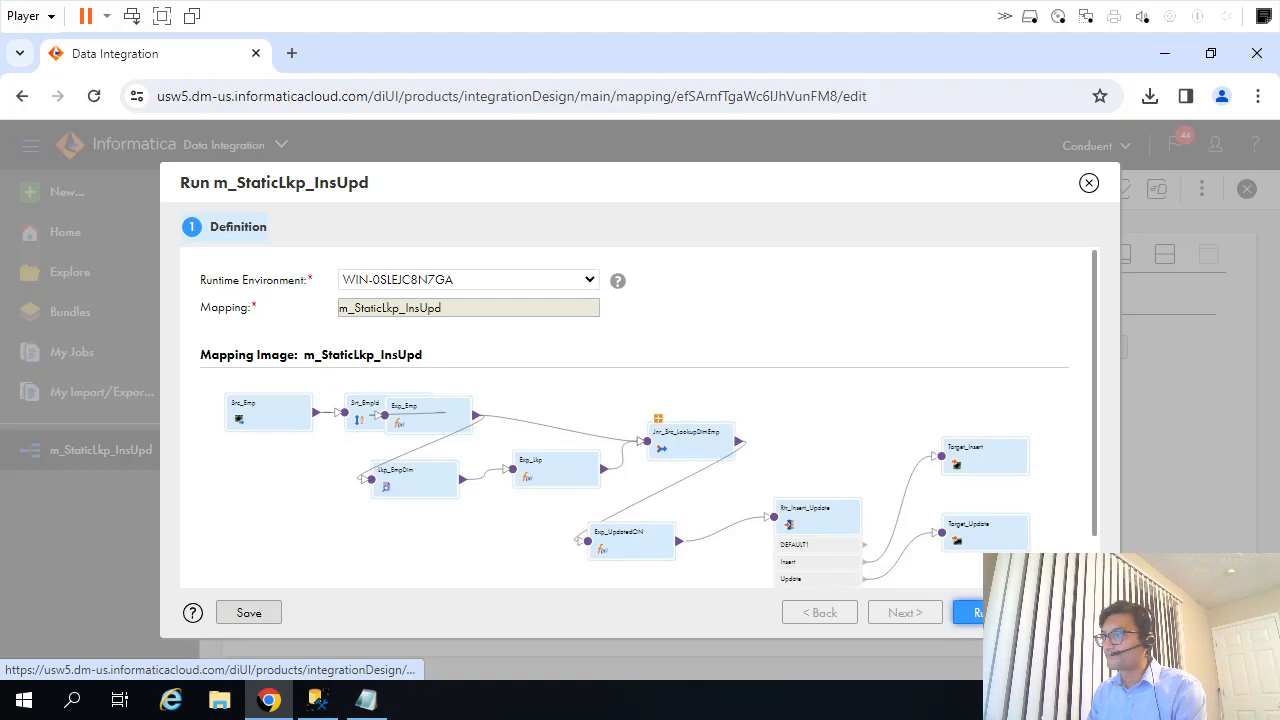
click(967, 610)
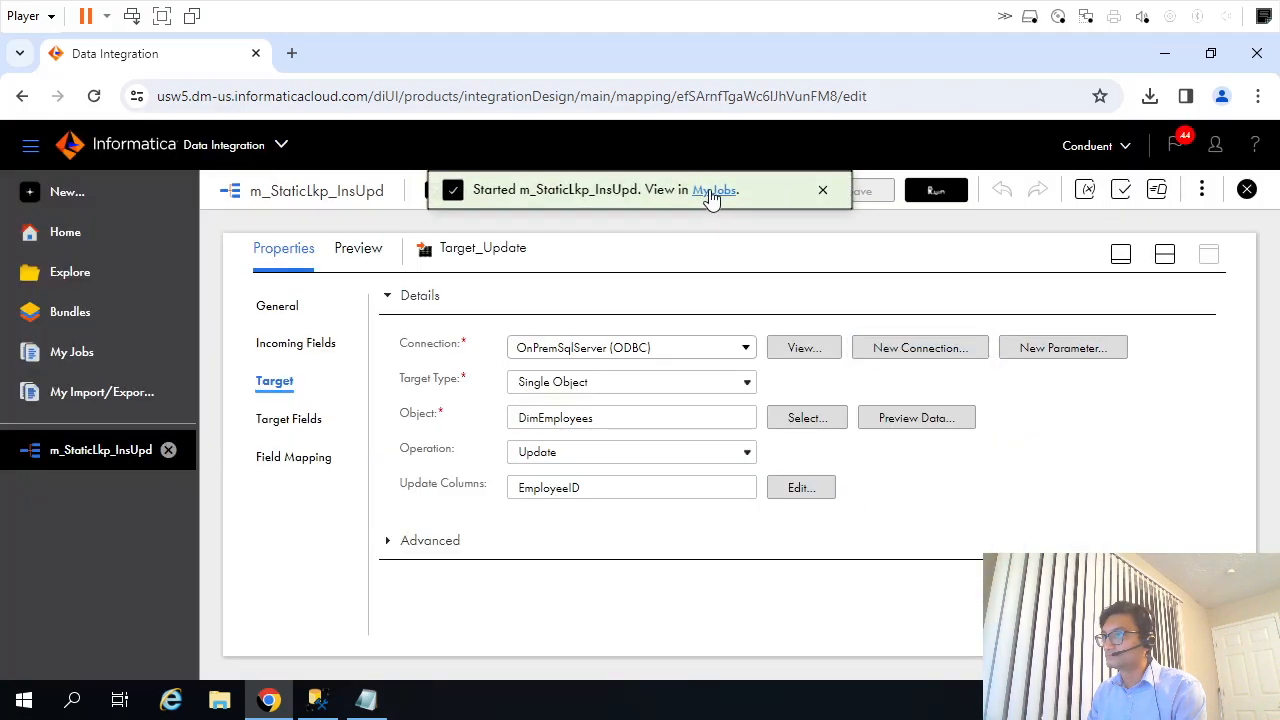
Open the job monitor and refresh it until the m_StaticLkp_InsUpd-5 run finishes.
click(712, 190)
click(955, 253)
click(955, 253)
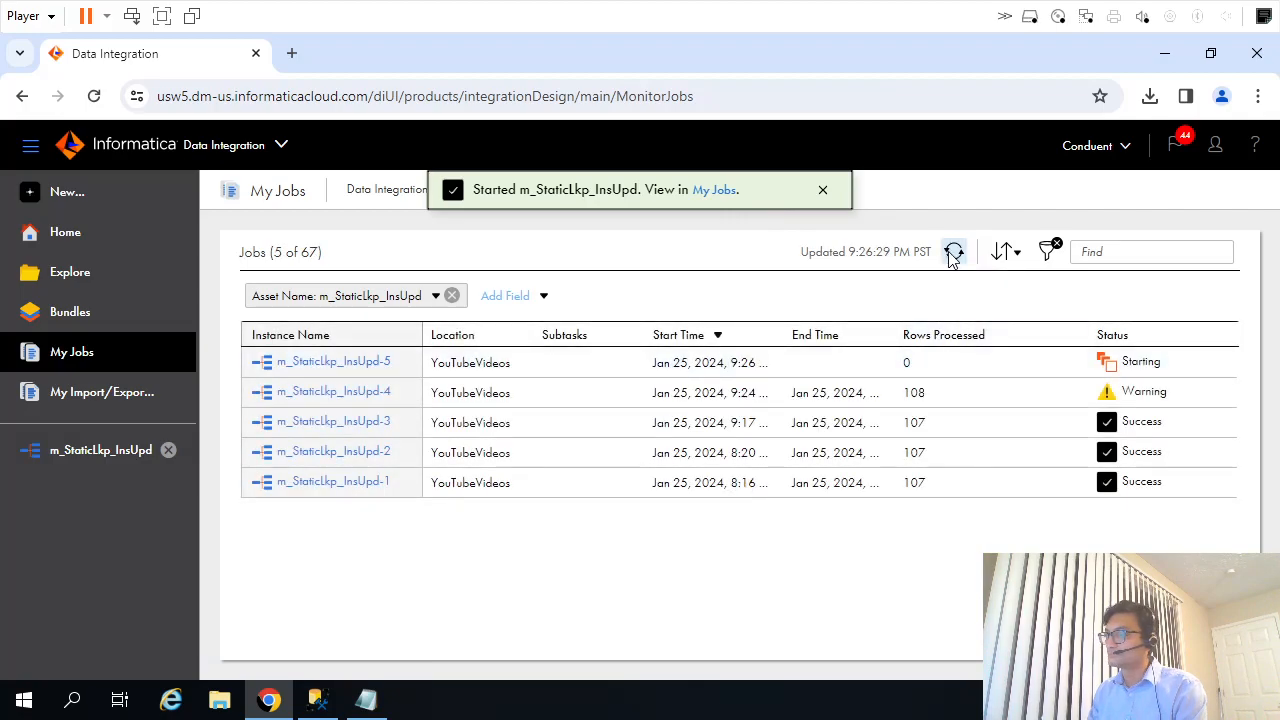
click(953, 253)
click(953, 253)
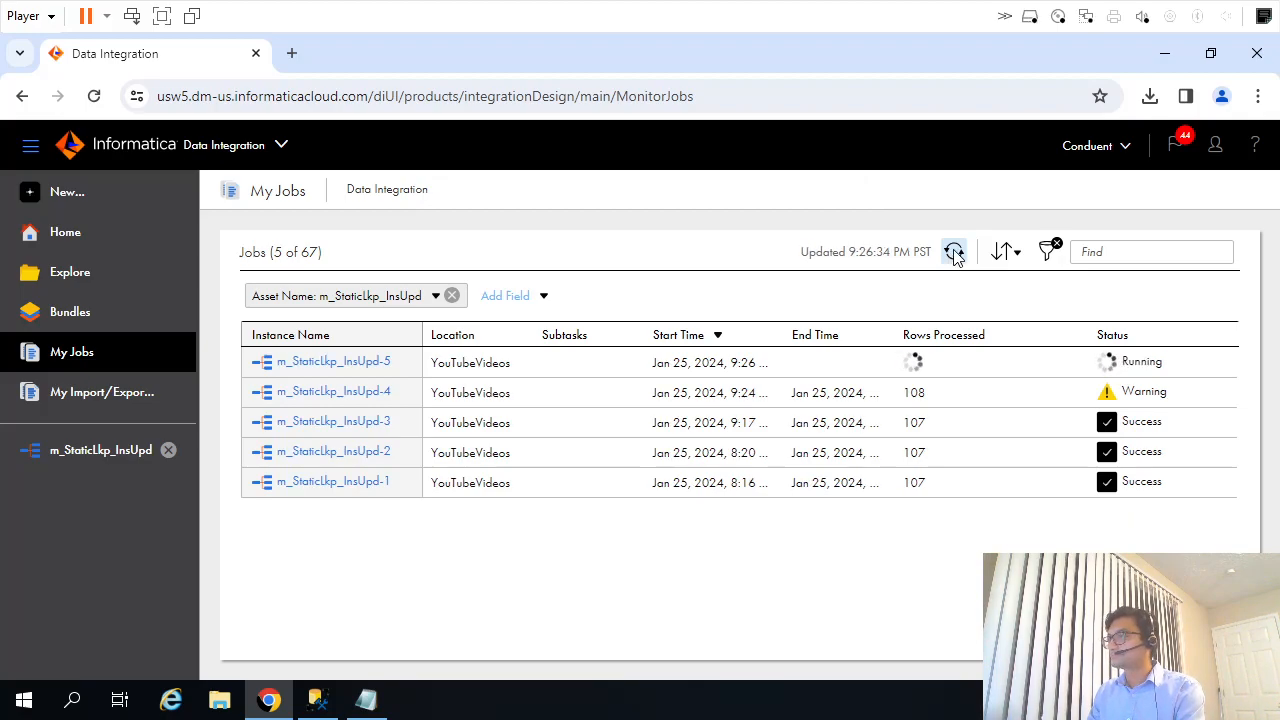
click(955, 254)
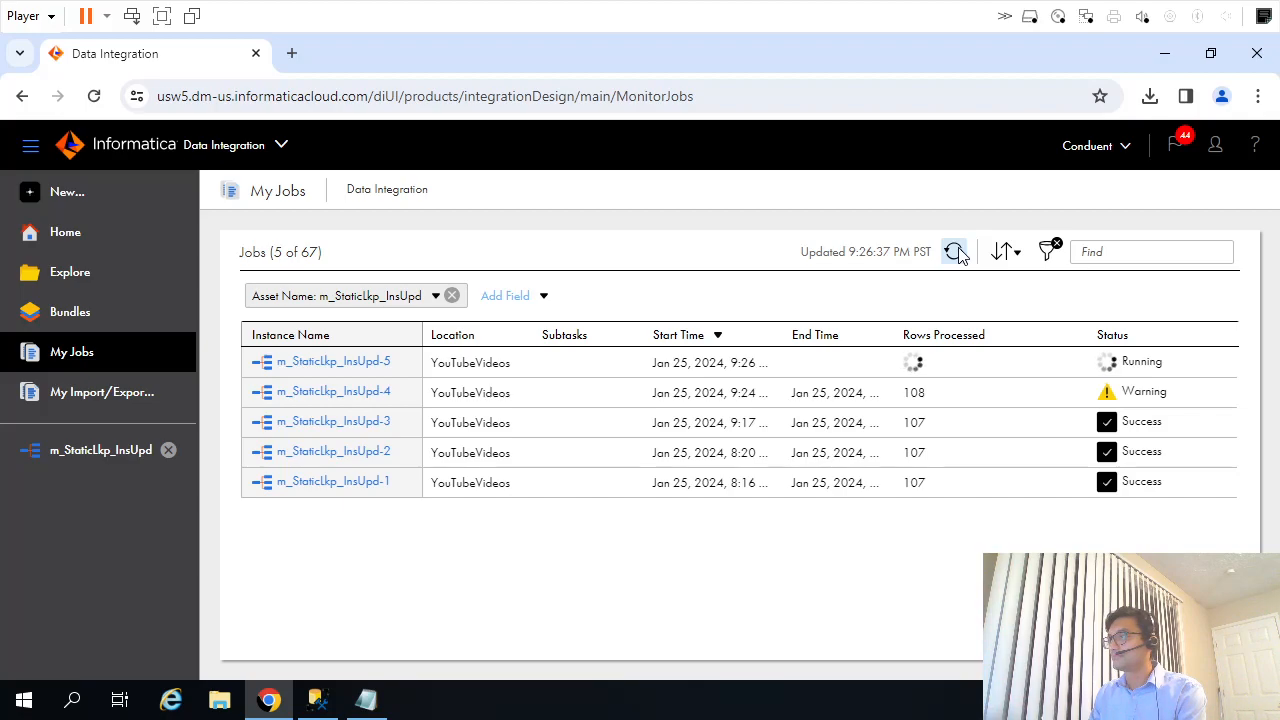
click(955, 252)
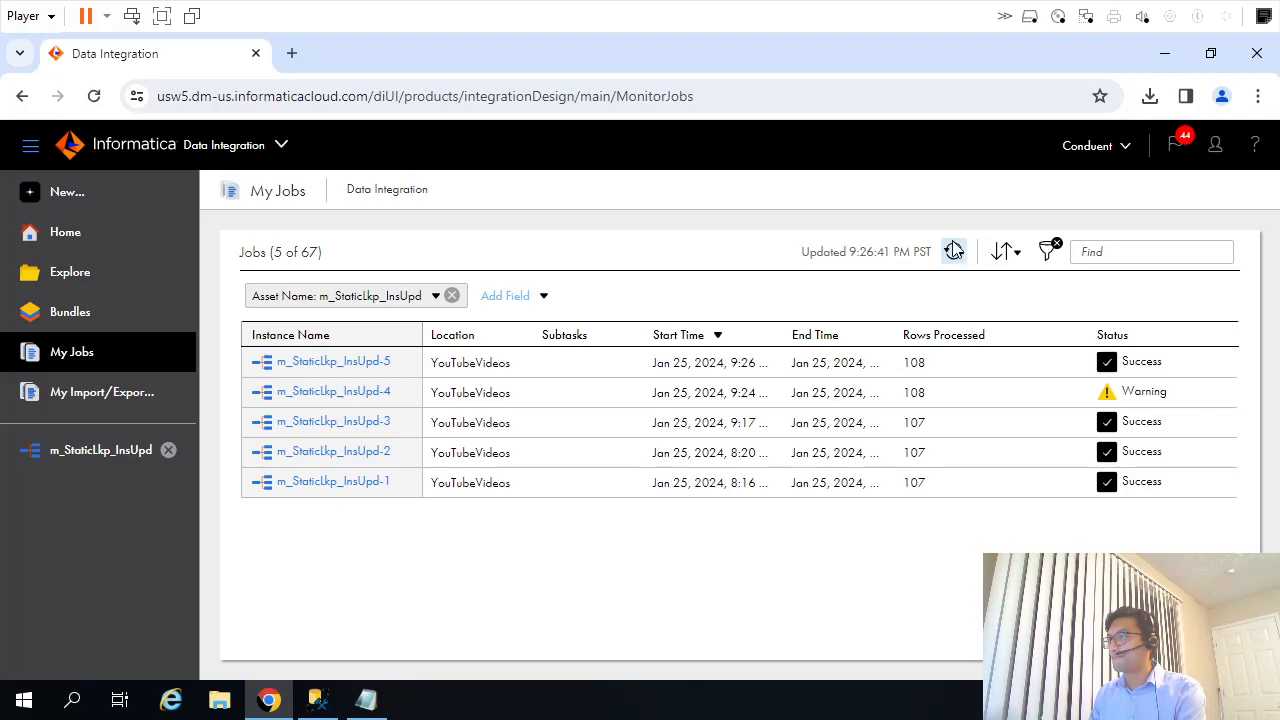
Switch to SQL Server Management Studio, re-execute only the dbo.DimEmployees query for EMPLOYEEID 999, and check the row's LastName and Salary.
click(318, 705)
click(411, 221)
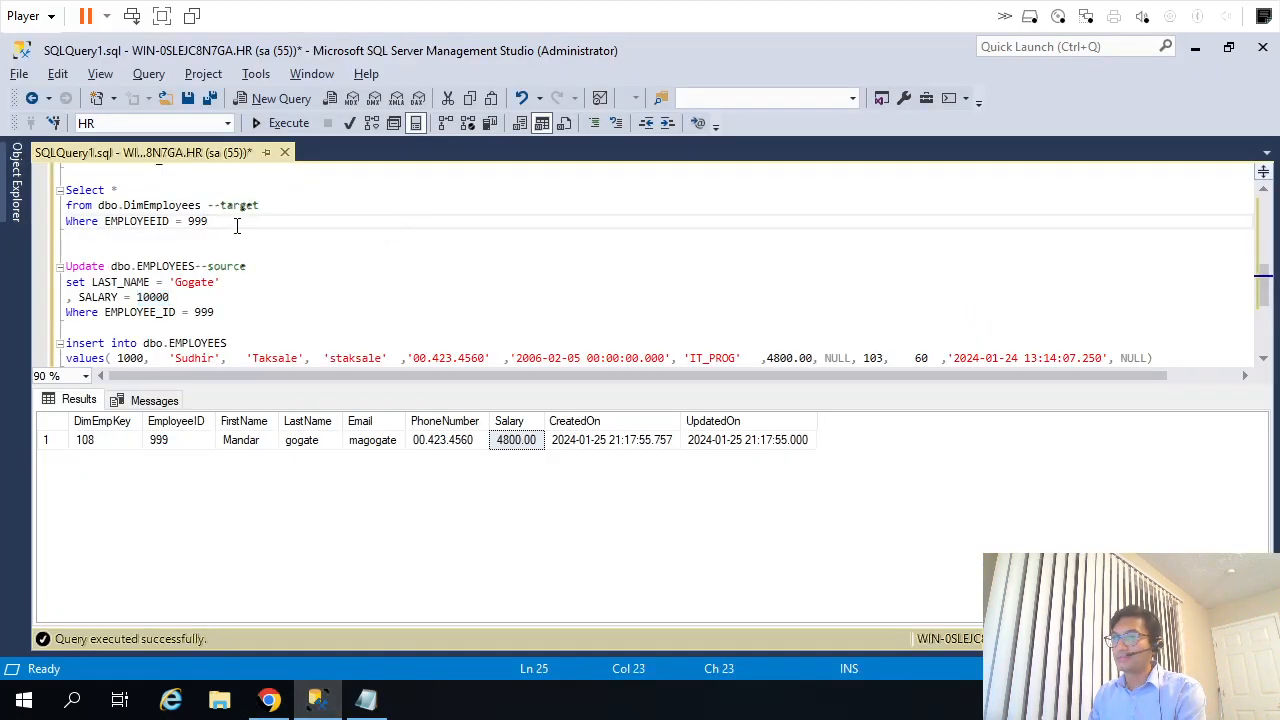
drag(237, 226, 60, 189)
key(F5)
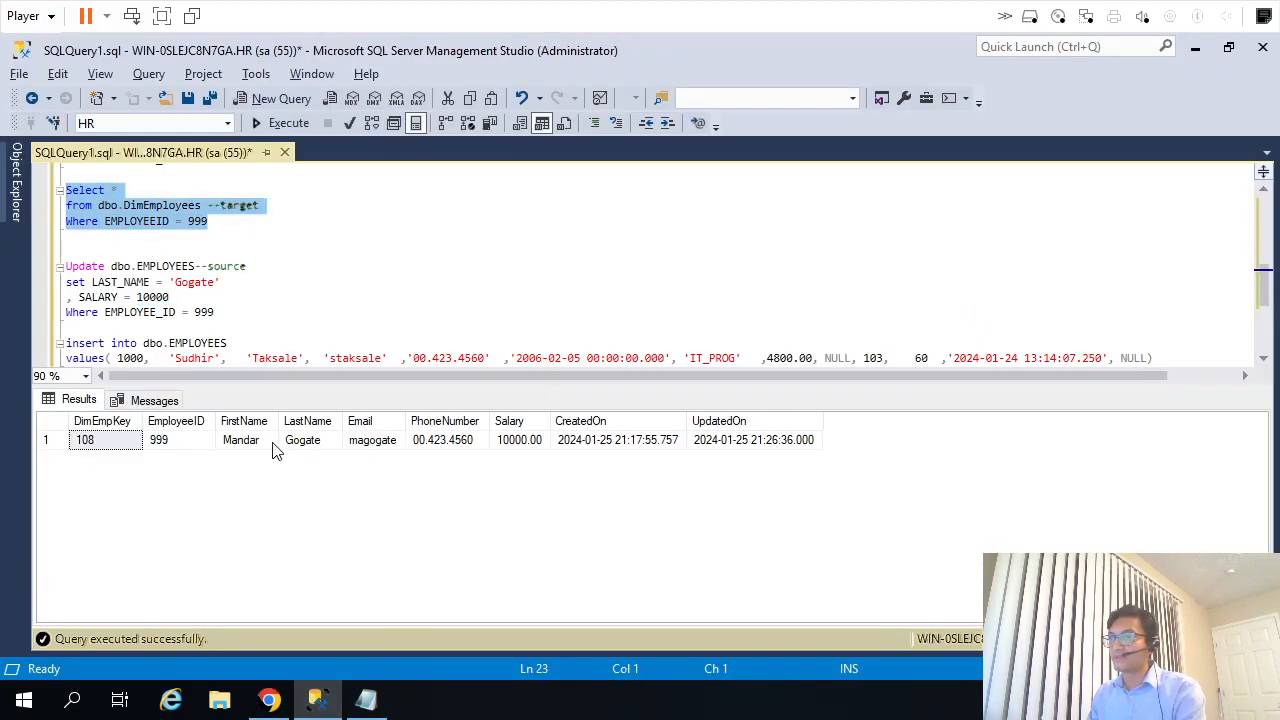
click(318, 444)
click(508, 440)
click(554, 248)
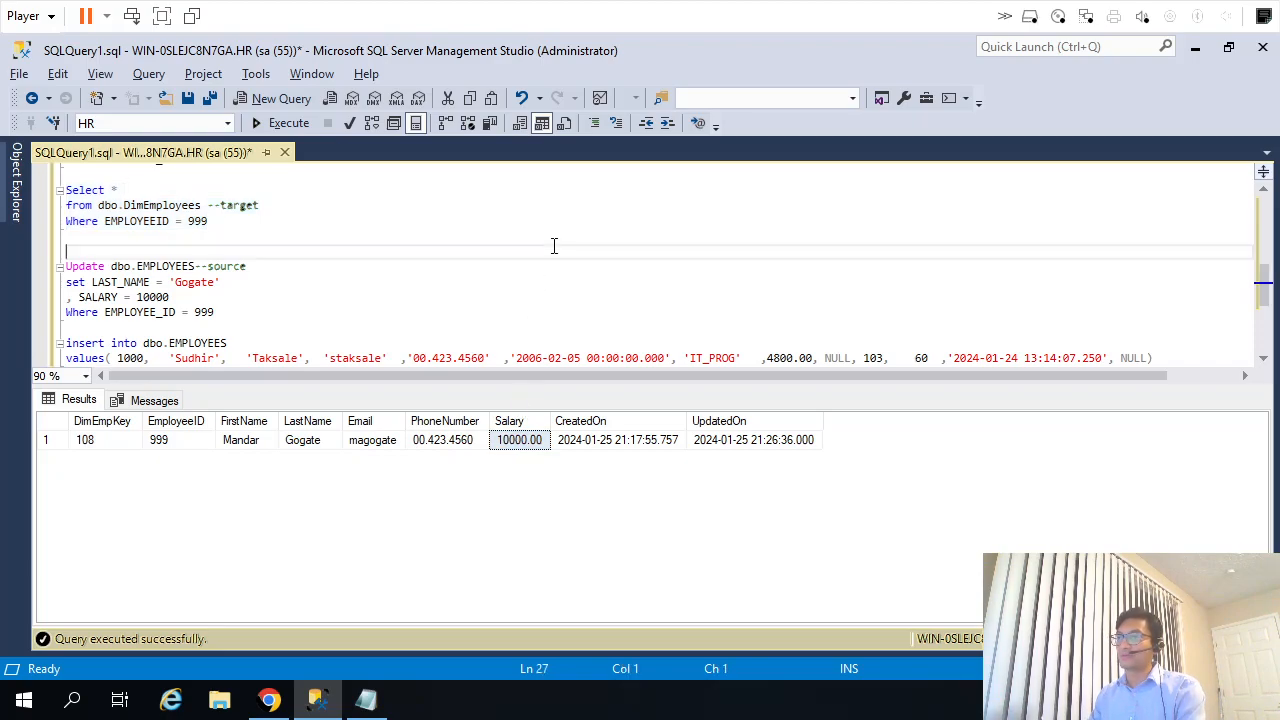